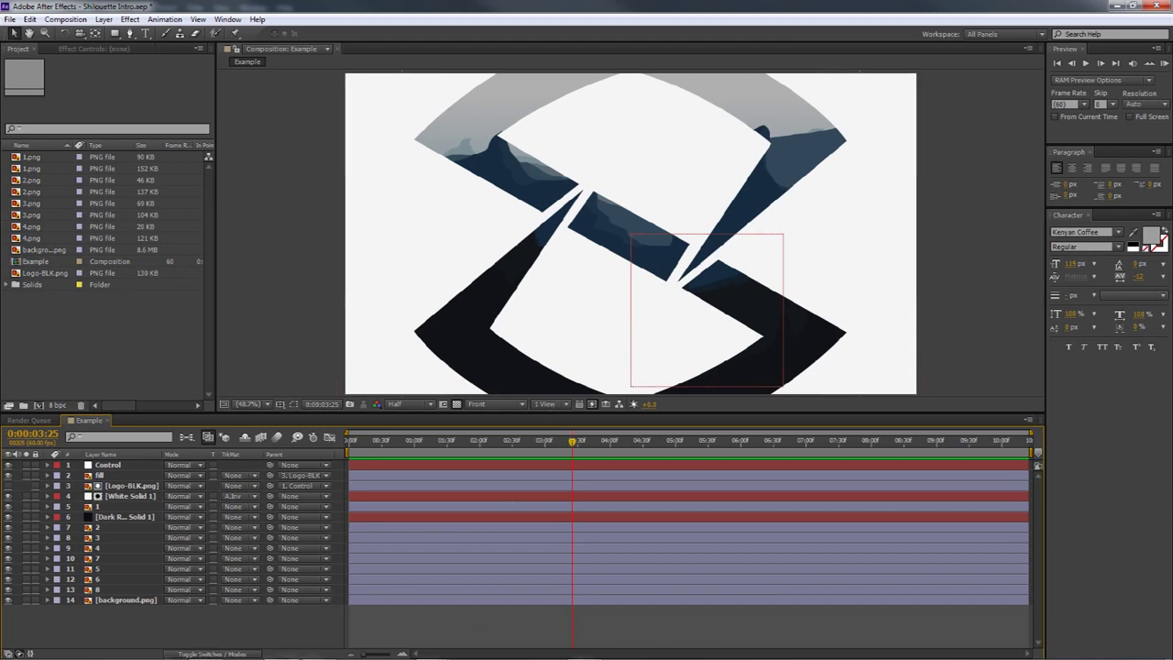
- Switch to Photoshop and examine the layered landscape in Silhouette.psd, selecting the BG layer and layer 1
{"action": "mouse_move", "coordinate": [370, 654]}
{"action": "left_click", "coordinate": [206, 647]}
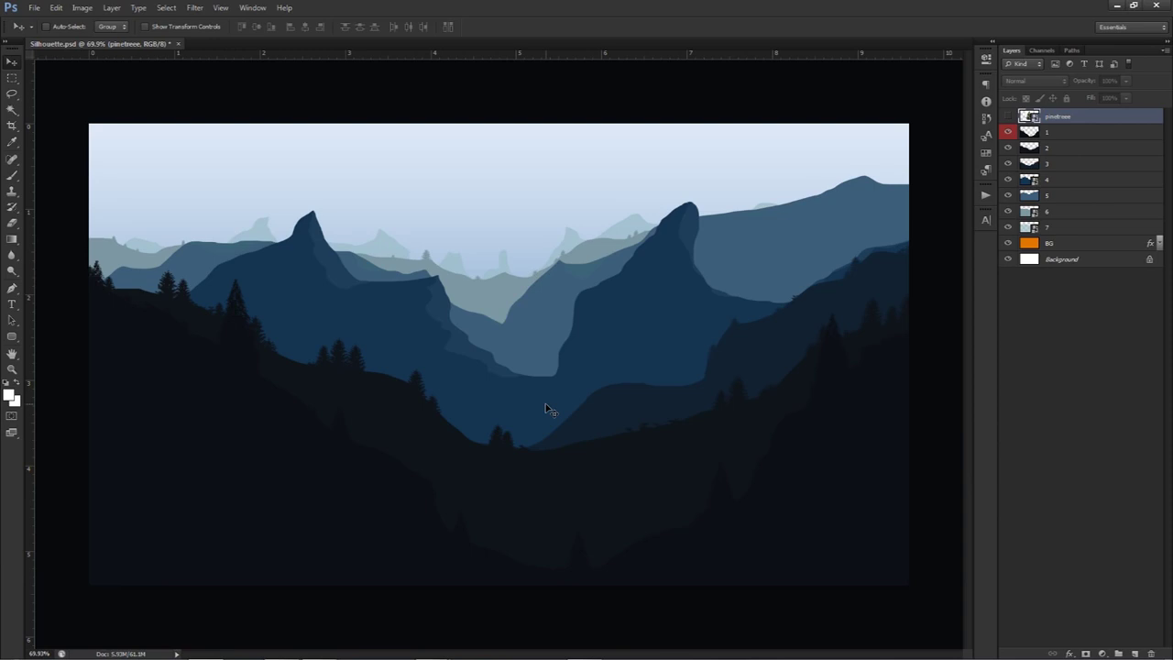
{"action": "left_click", "coordinate": [1022, 244]}
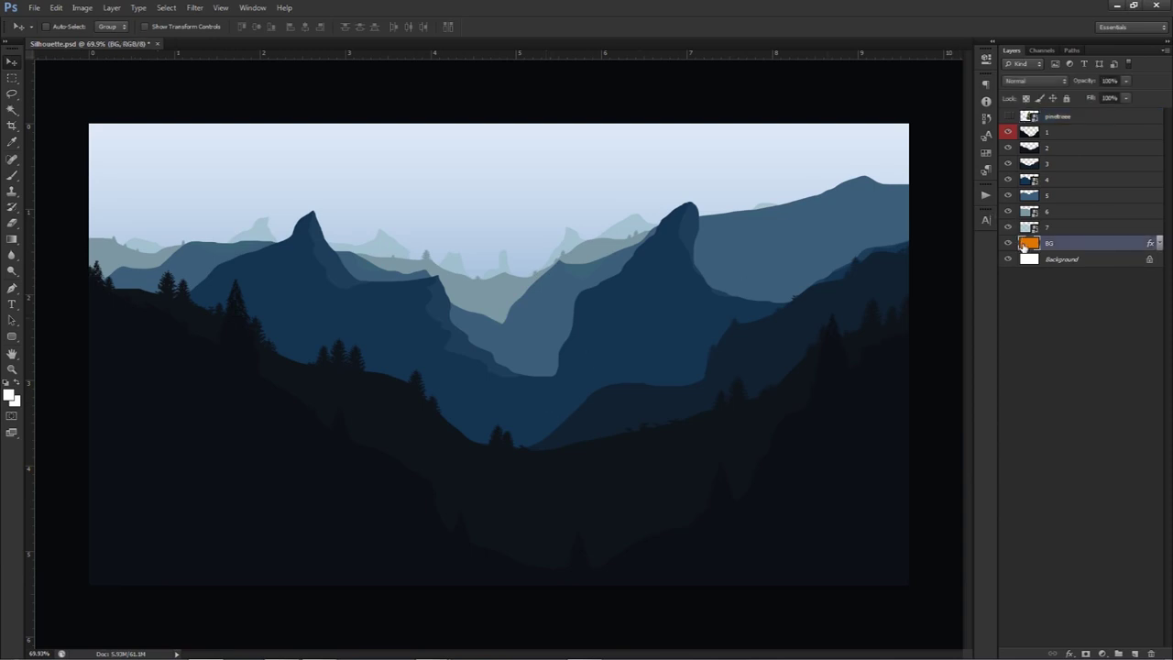
{"action": "left_click", "coordinate": [1027, 135]}
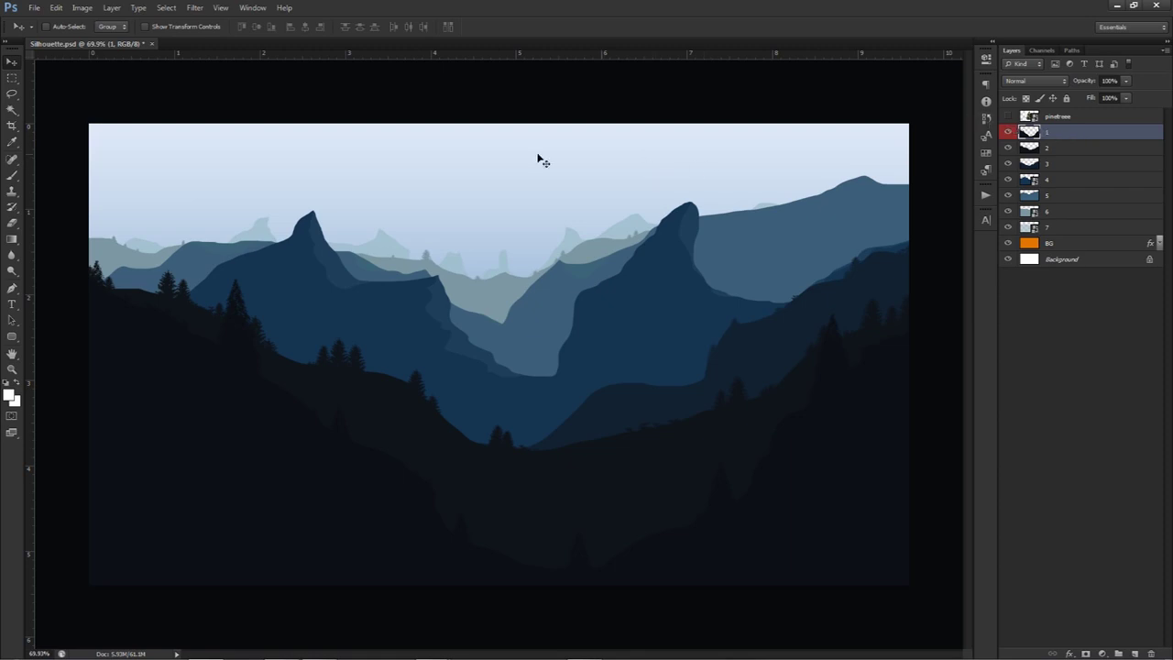
- Switch to After Effects and run a RAM preview of the Example composition
{"action": "left_click", "coordinate": [278, 652]}
{"action": "left_click", "coordinate": [1163, 62]}
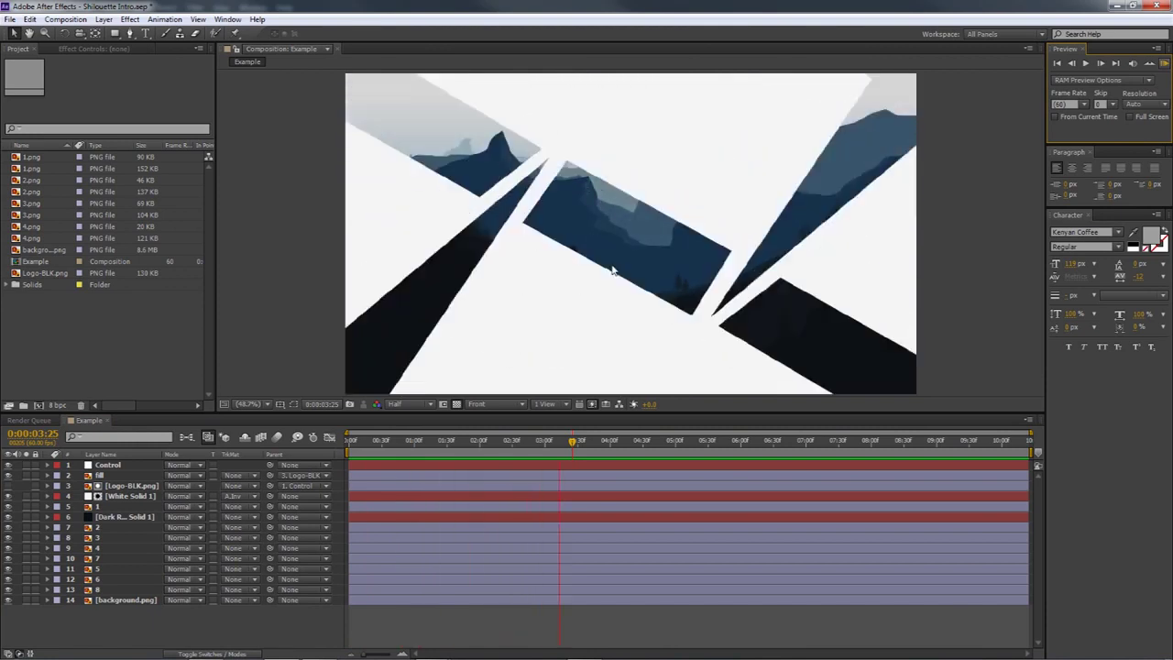
{"action": "left_click", "coordinate": [1164, 64]}
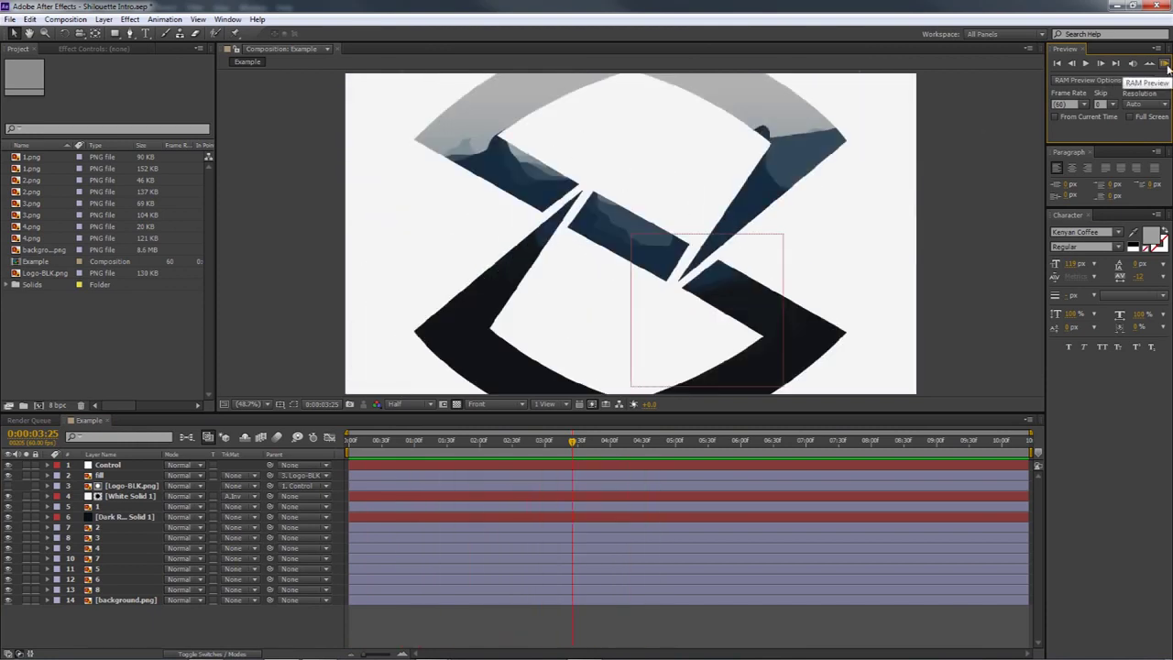
- Switch back to Photoshop and hide layers 2 through 7 and BG, leaving only layer 1 over the white Background
{"action": "left_click", "coordinate": [206, 653]}
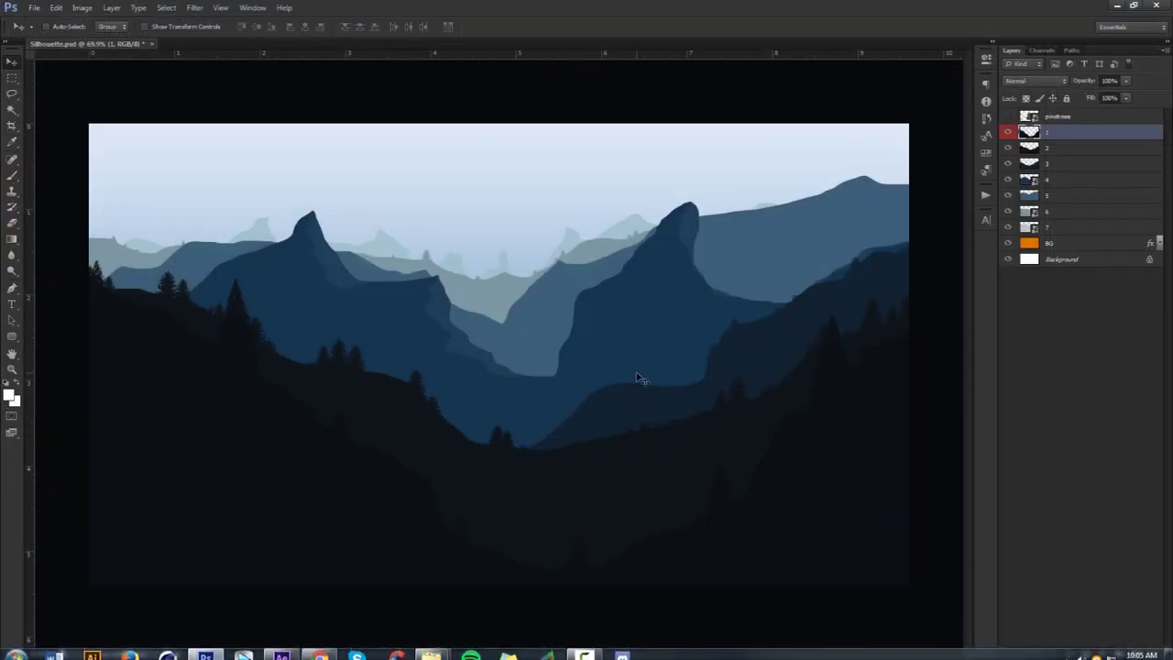
{"action": "left_click_drag", "start_coordinate": [1008, 132], "coordinate": [1008, 247]}
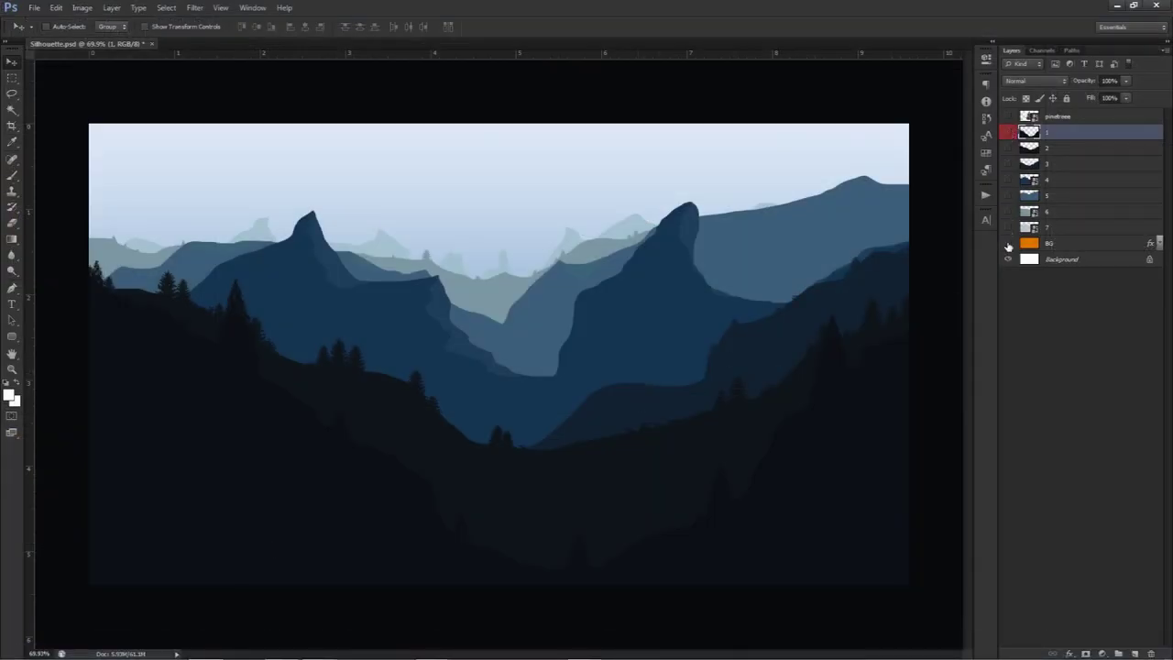
{"action": "left_click", "coordinate": [1007, 132]}
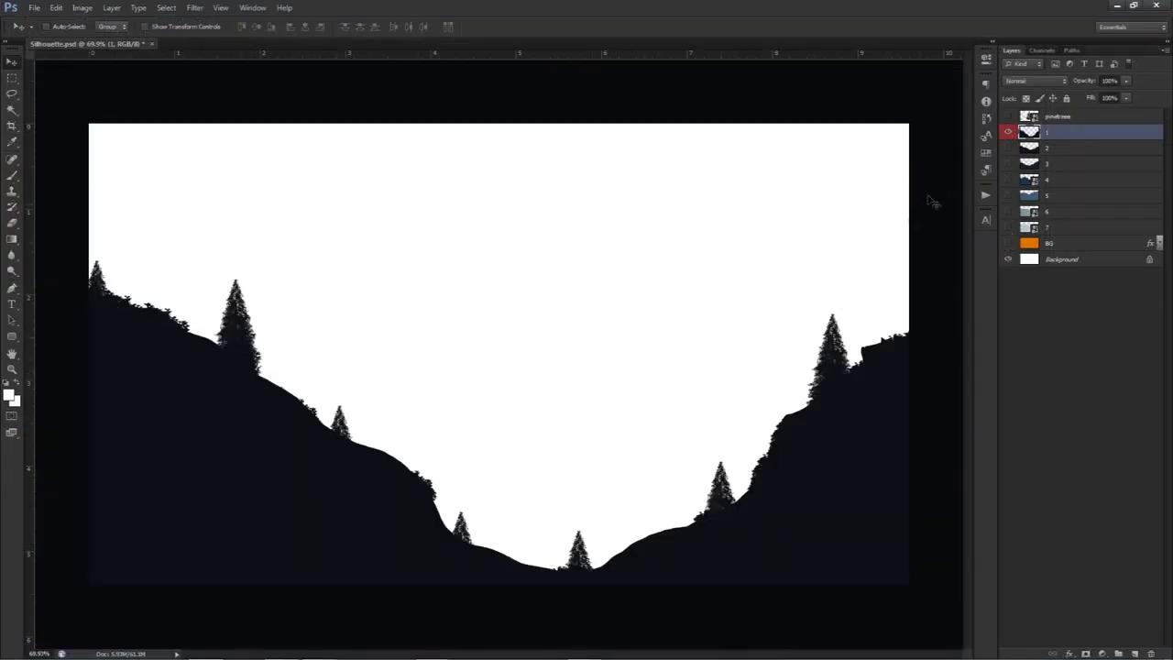
- Set the foreground colour to #0c0f14 by sampling the dark hill of layer 1
{"action": "left_click", "coordinate": [10, 394]}
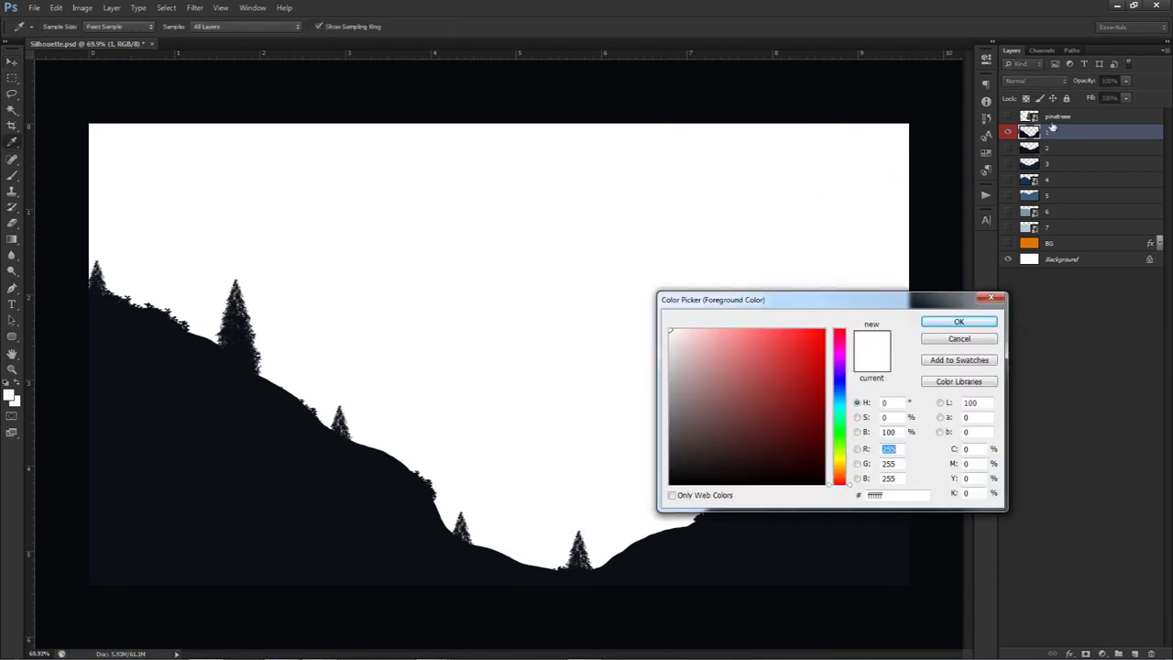
{"action": "left_click", "coordinate": [352, 440]}
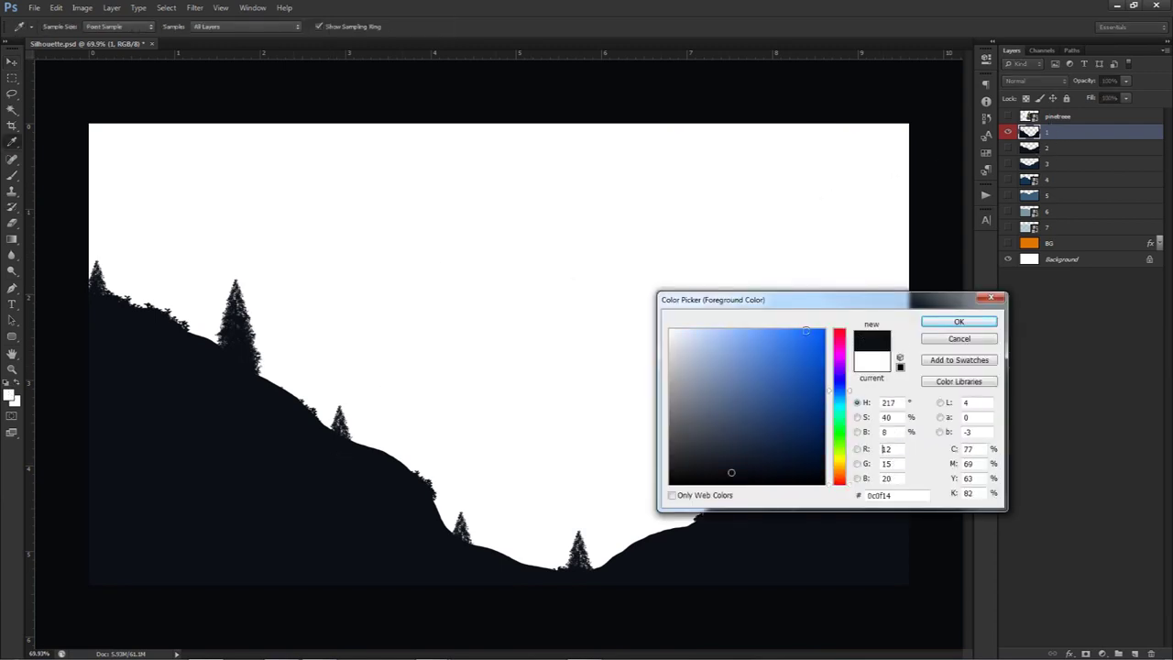
{"action": "double_click", "coordinate": [896, 500]}
{"action": "left_click", "coordinate": [949, 327]}
- Toggle the visibility of layers 1 and 2 to compare their hill silhouettes, leaving only layer 1 shown
{"action": "left_click", "coordinate": [1008, 148]}
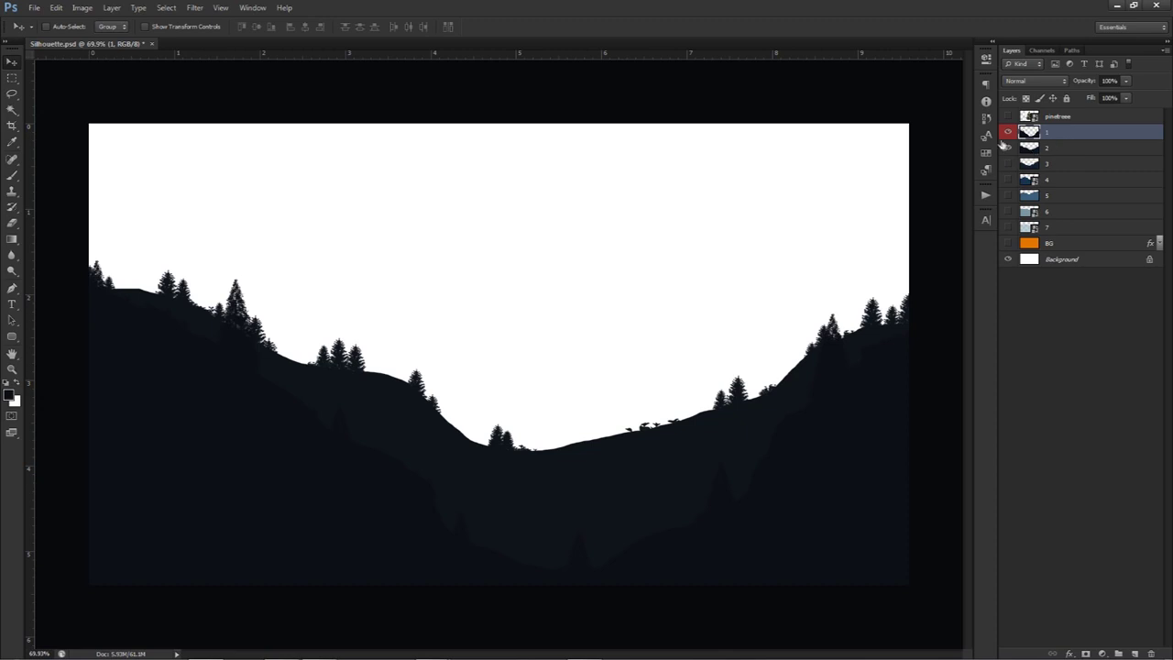
{"action": "left_click", "coordinate": [1008, 149]}
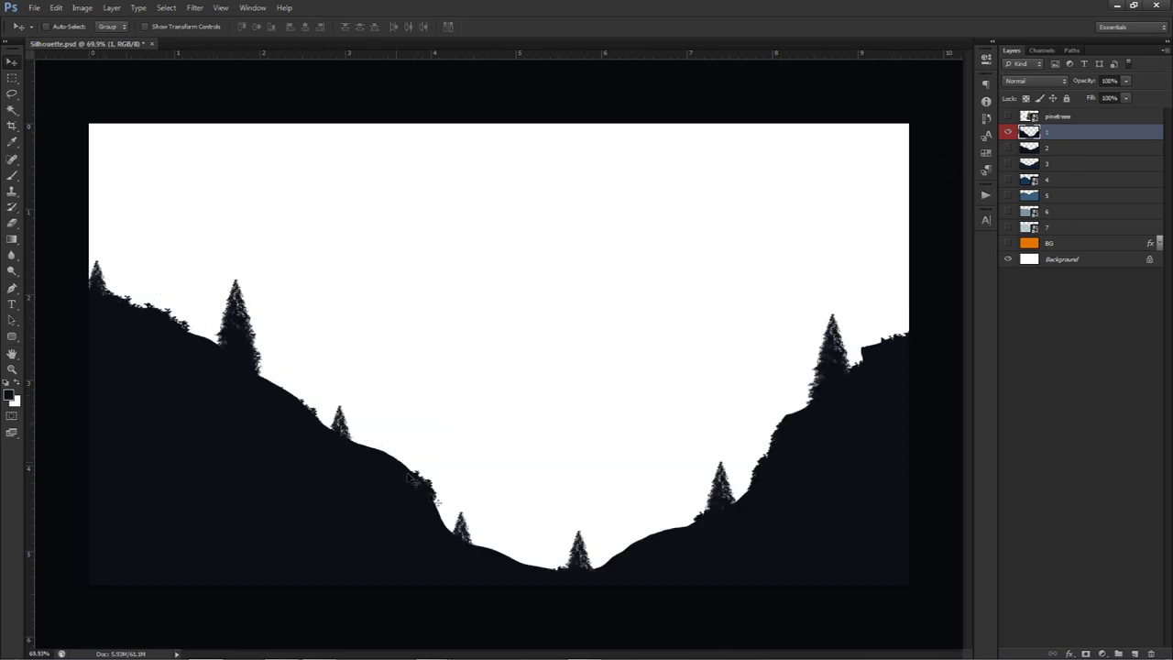
{"action": "left_click", "coordinate": [1008, 148]}
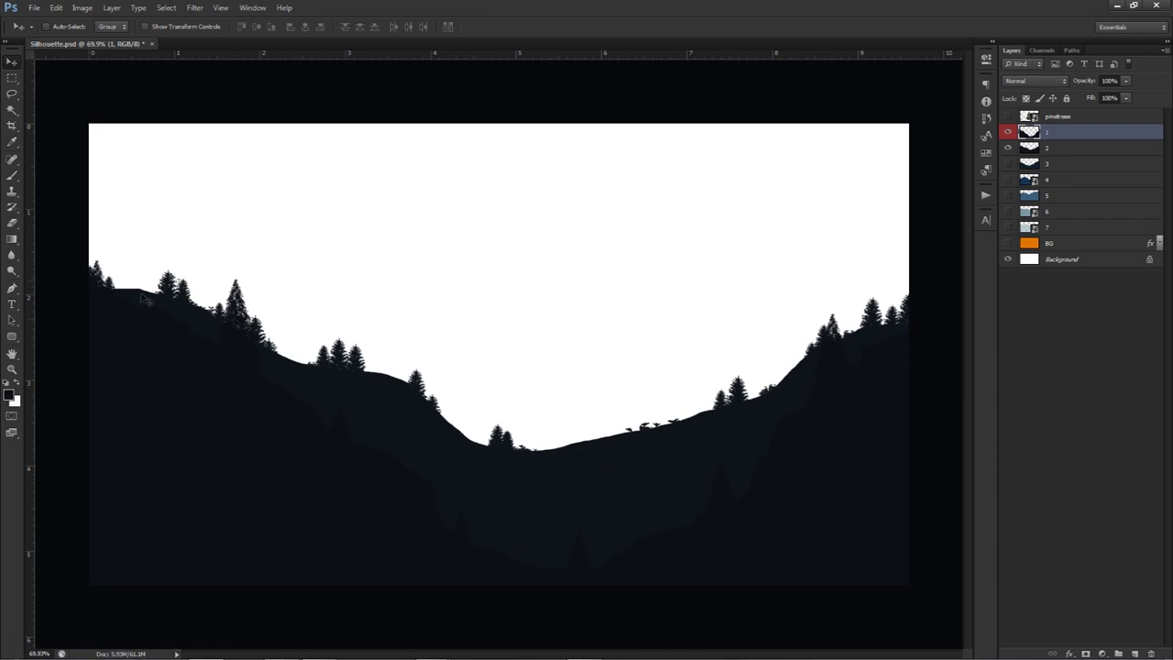
{"action": "left_click", "coordinate": [1008, 134]}
{"action": "left_click", "coordinate": [1007, 148]}
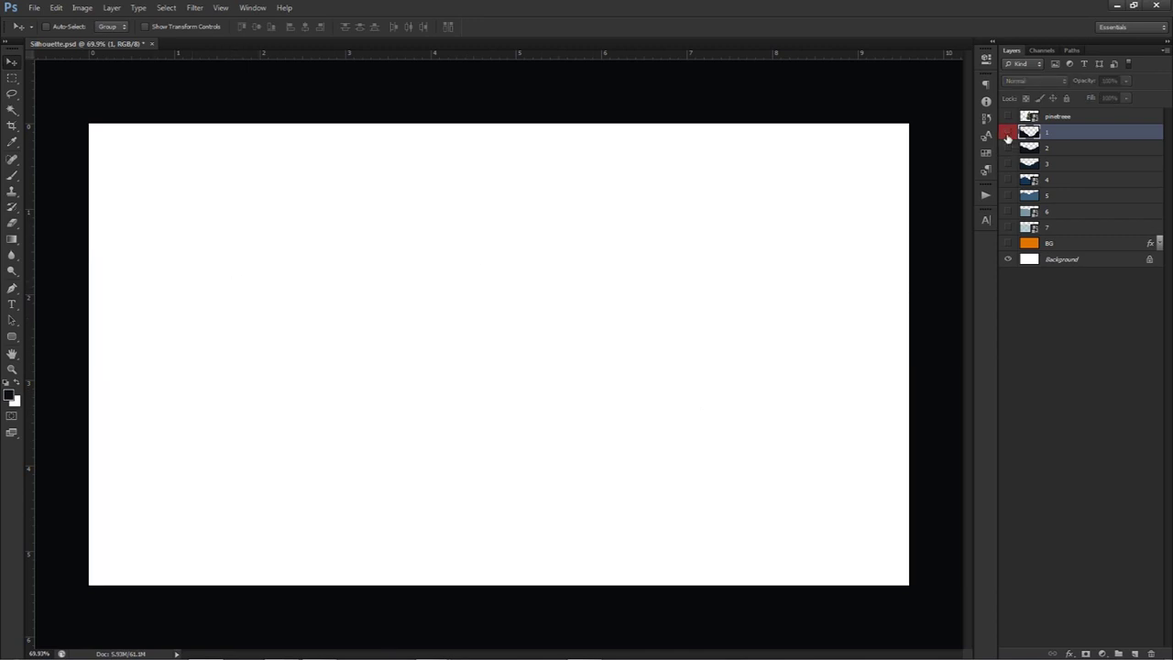
{"action": "left_click", "coordinate": [1007, 134]}
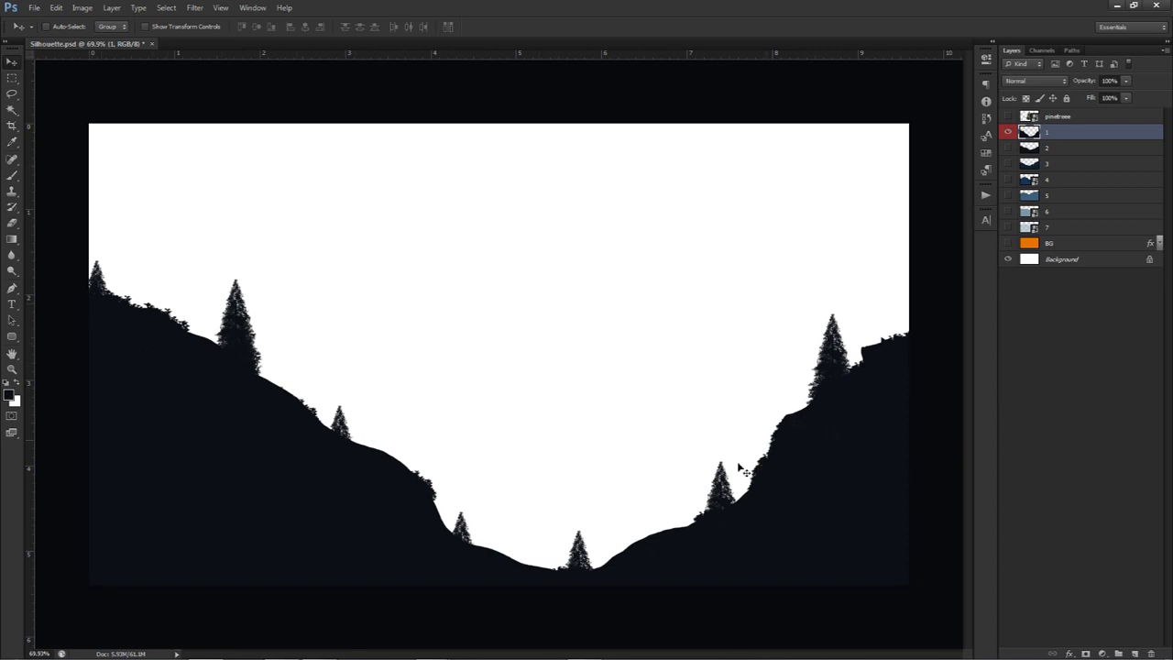
- Reveal layers 2 through 7 and the BG layer one by one to examine how the landscape builds up
{"action": "left_click", "coordinate": [1007, 148]}
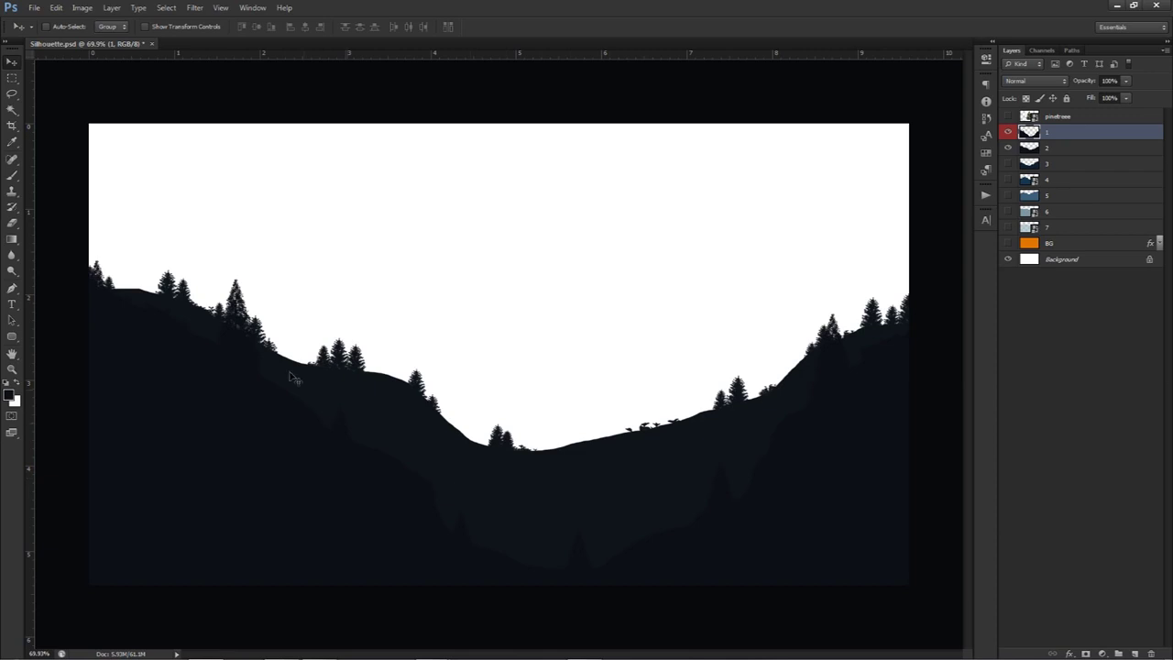
{"action": "left_click", "coordinate": [1008, 163]}
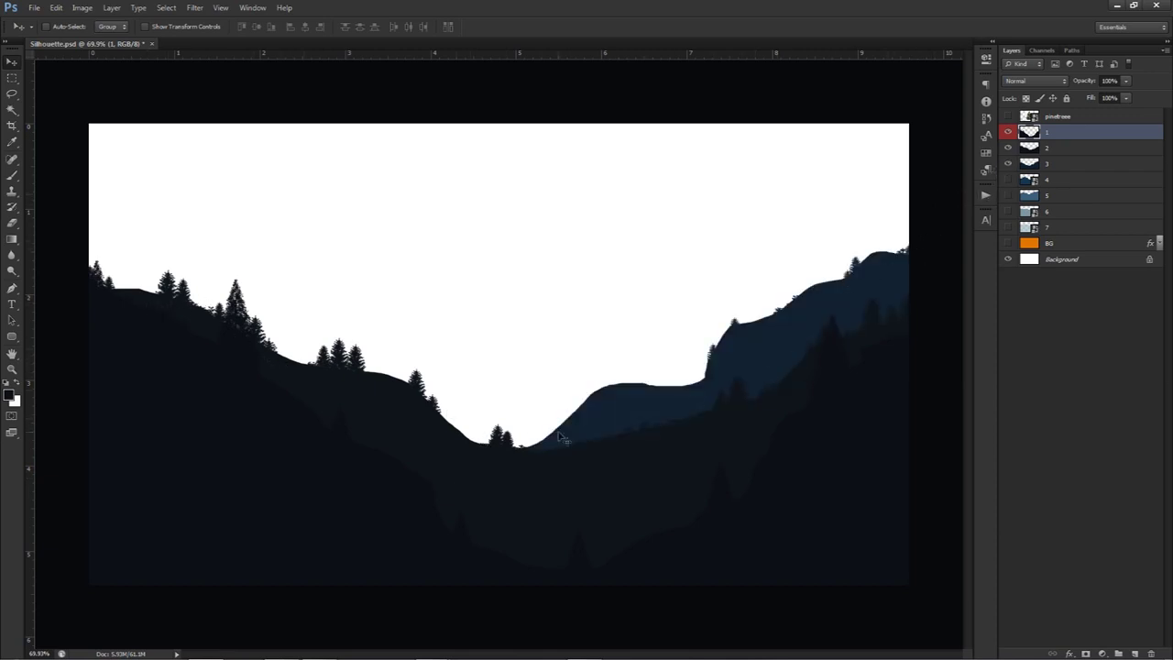
{"action": "left_click", "coordinate": [1008, 180]}
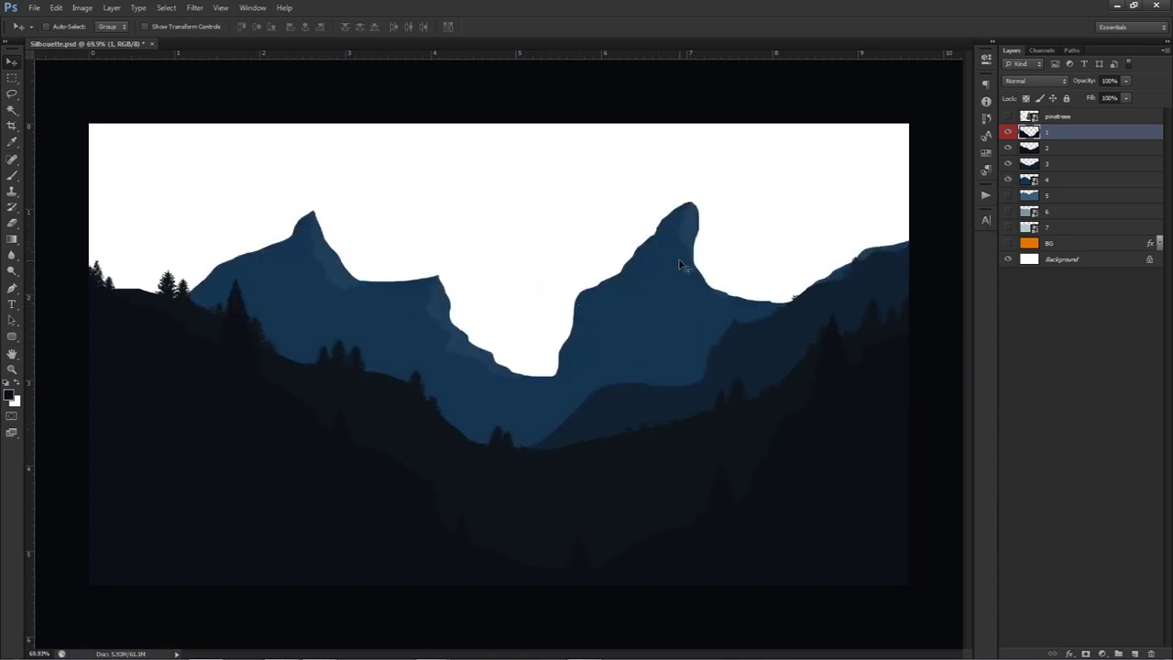
{"action": "left_click", "coordinate": [1008, 195]}
{"action": "left_click", "coordinate": [1007, 211]}
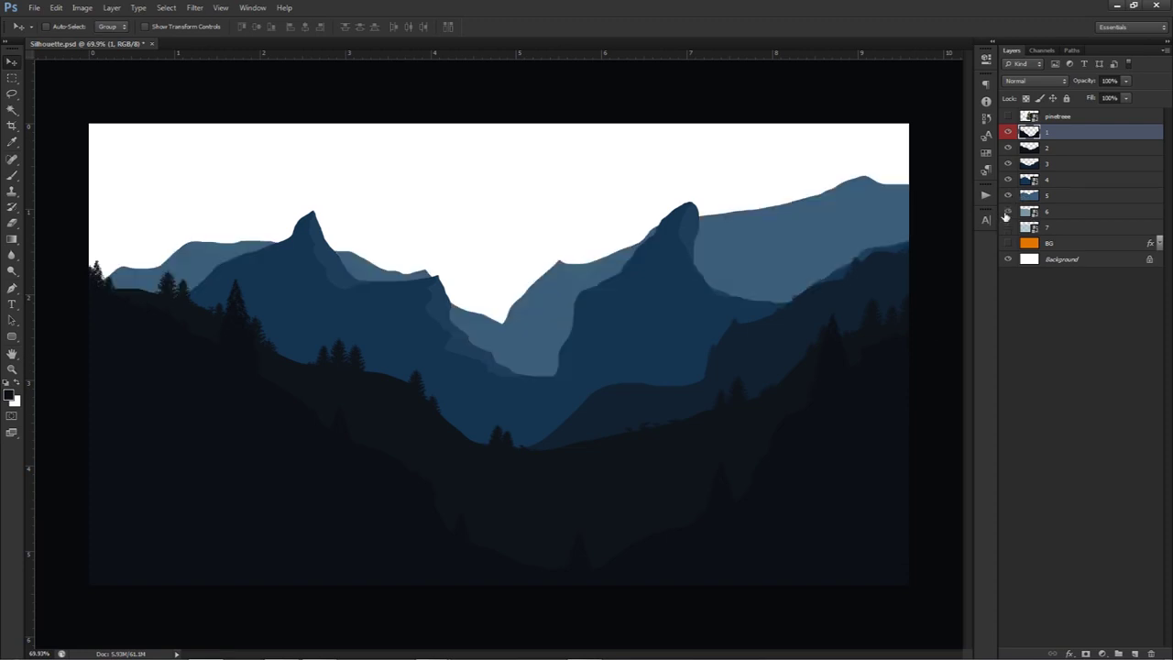
{"action": "left_click", "coordinate": [1008, 226]}
{"action": "left_click", "coordinate": [1007, 259]}
{"action": "left_click", "coordinate": [1007, 242]}
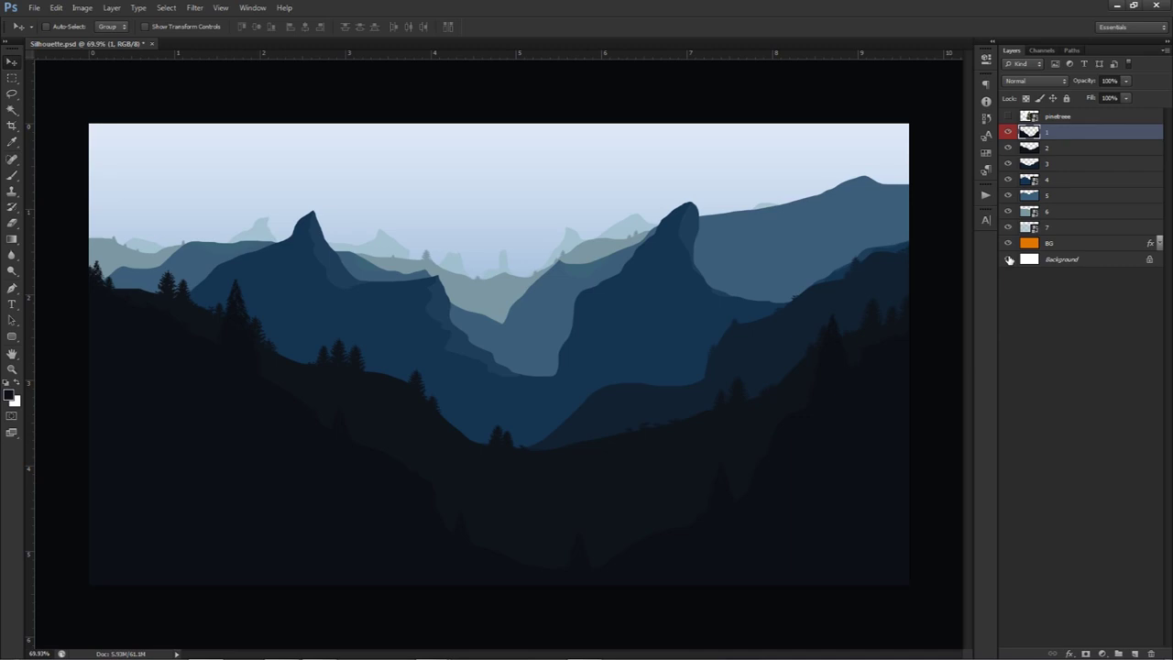
- Hide layers 1 through BG and add a new empty layer above layer 1
{"action": "left_click_drag", "start_coordinate": [1008, 134], "coordinate": [1007, 244]}
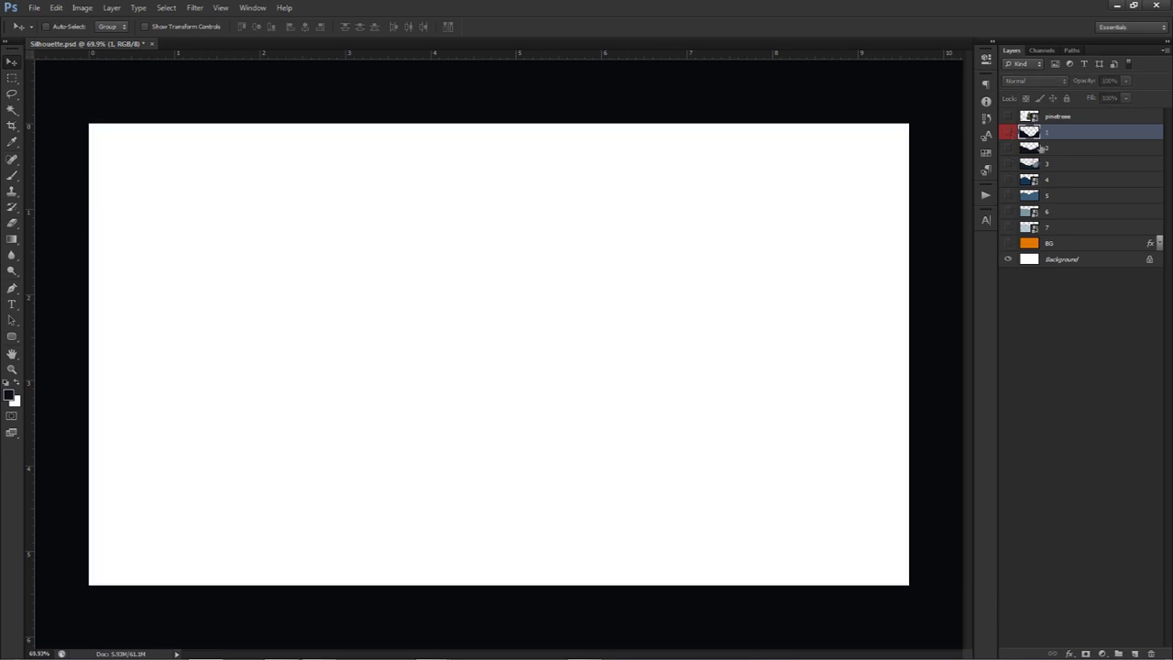
{"action": "left_click", "coordinate": [1134, 653]}
- Check layer 1 for reference, keep it hidden, and brush a solid dark valley-shaped hill across the lower canvas on the new layer
{"action": "key", "text": "b"}
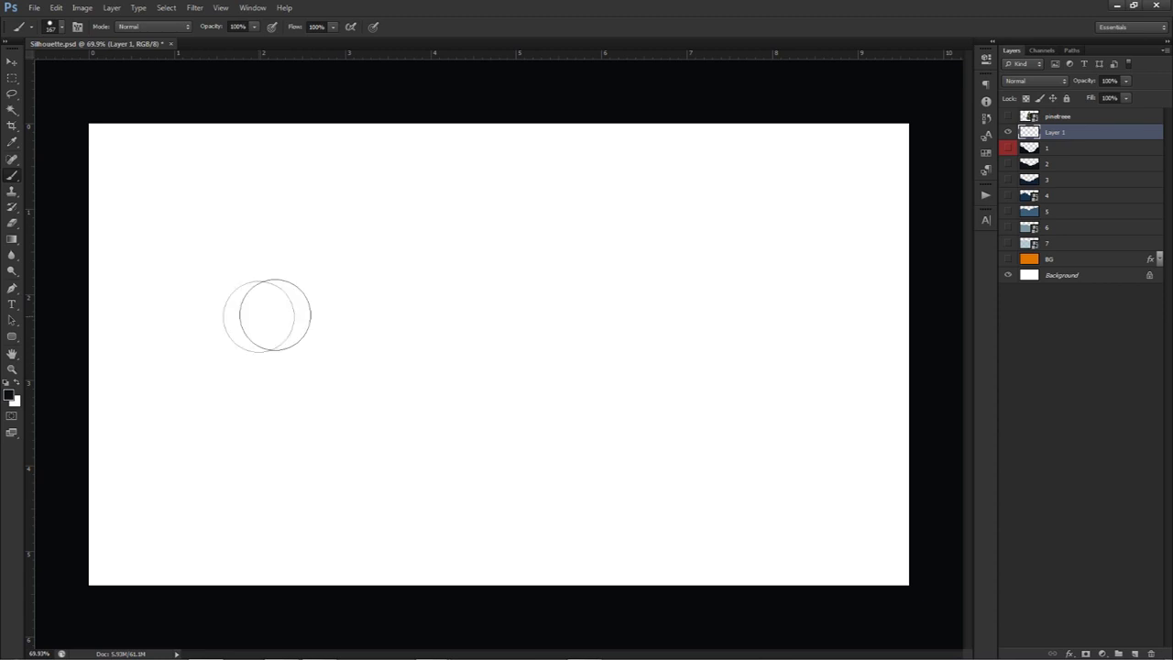
{"action": "left_click", "coordinate": [1008, 147]}
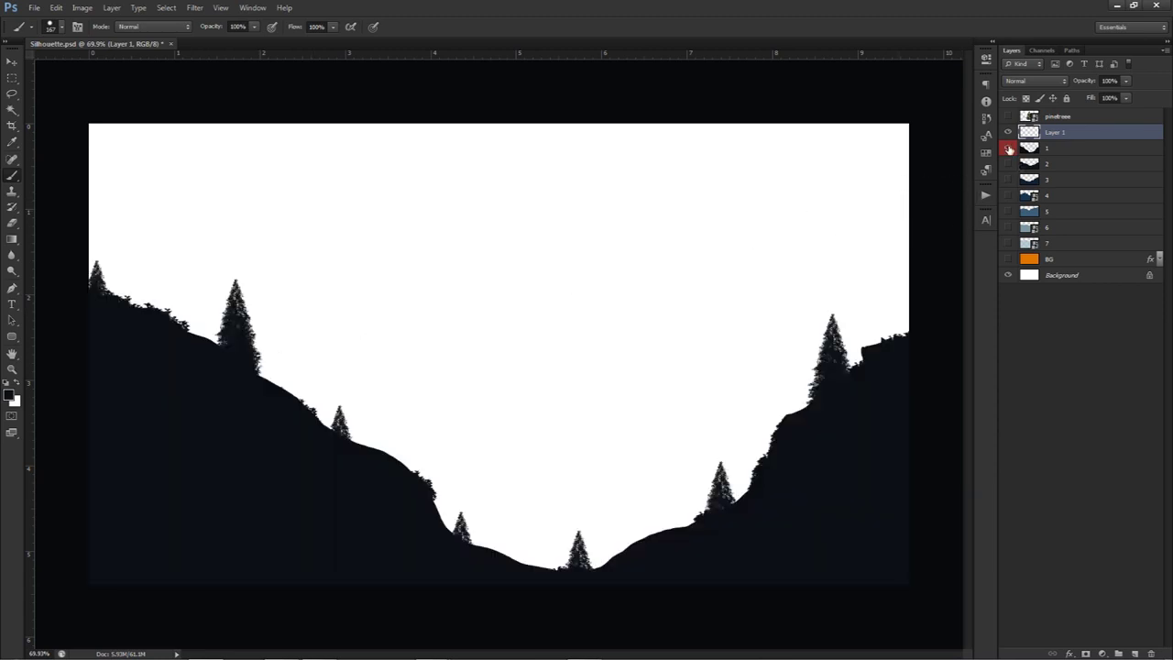
{"action": "left_click", "coordinate": [1008, 149]}
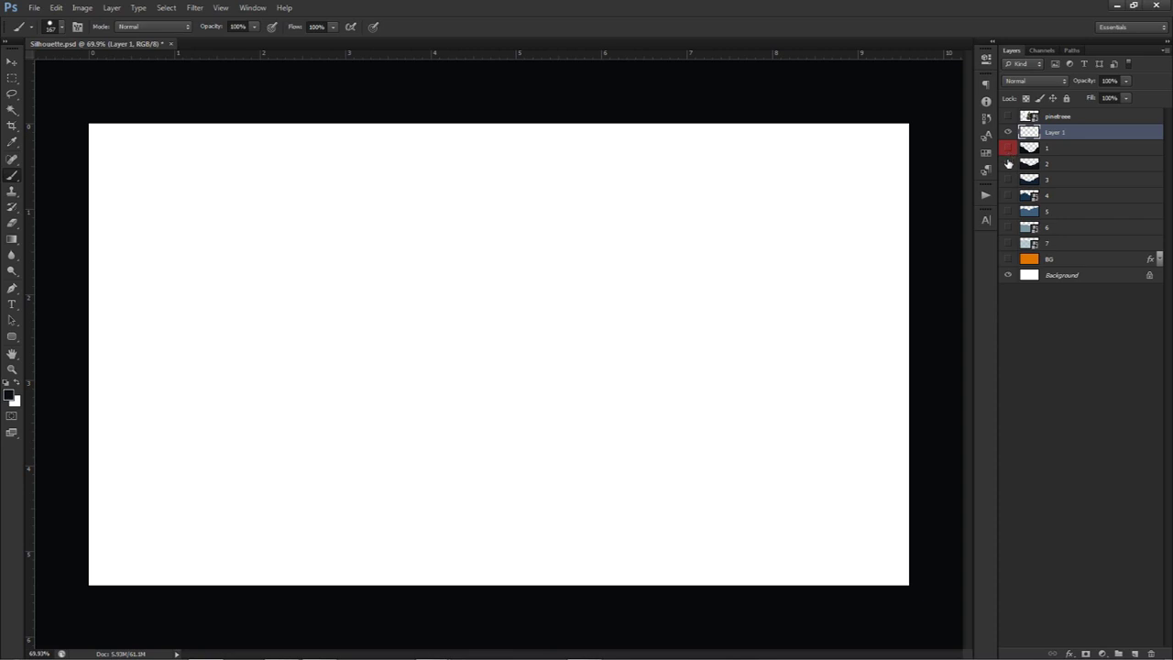
{"action": "mouse_move", "coordinate": [340, 372]}
{"action": "left_mouse_down"}
{"action": "mouse_move", "coordinate": [313, 377]}
{"action": "mouse_move", "coordinate": [145, 461]}
{"action": "mouse_move", "coordinate": [250, 552]}
{"action": "mouse_move", "coordinate": [347, 564]}
{"action": "mouse_move", "coordinate": [175, 485]}
{"action": "left_mouse_up"}
{"action": "mouse_move", "coordinate": [91, 463]}
{"action": "left_mouse_down"}
{"action": "mouse_move", "coordinate": [227, 579]}
{"action": "mouse_move", "coordinate": [131, 528]}
{"action": "mouse_move", "coordinate": [147, 560]}
{"action": "mouse_move", "coordinate": [138, 579]}
{"action": "mouse_move", "coordinate": [599, 585]}
{"action": "mouse_move", "coordinate": [816, 547]}
{"action": "mouse_move", "coordinate": [912, 327]}
{"action": "mouse_move", "coordinate": [778, 619]}
{"action": "mouse_move", "coordinate": [857, 584]}
{"action": "mouse_move", "coordinate": [866, 604]}
{"action": "mouse_move", "coordinate": [859, 579]}
{"action": "mouse_move", "coordinate": [399, 562]}
{"action": "mouse_move", "coordinate": [199, 509]}
{"action": "mouse_move", "coordinate": [74, 365]}
{"action": "mouse_move", "coordinate": [155, 437]}
{"action": "mouse_move", "coordinate": [318, 510]}
{"action": "mouse_move", "coordinate": [545, 559]}
{"action": "mouse_move", "coordinate": [710, 544]}
{"action": "mouse_move", "coordinate": [865, 473]}
{"action": "mouse_move", "coordinate": [957, 346]}
{"action": "left_mouse_up"}
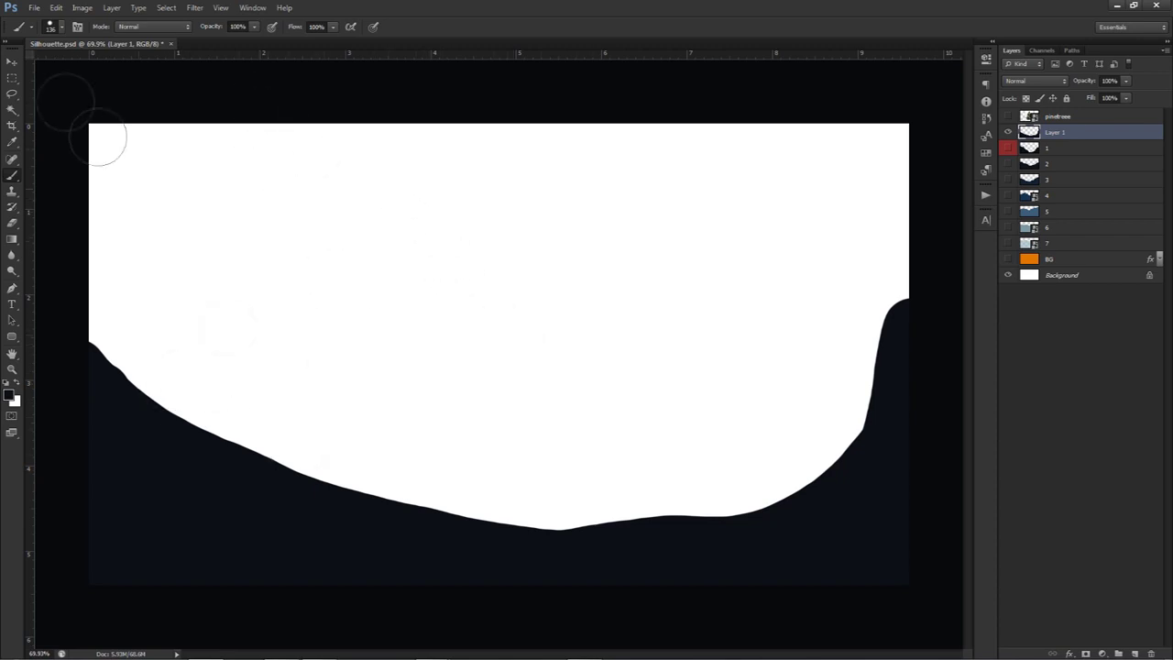
- Set the brush tip spacing to 32% and paint test strokes along the hill and across the white area
{"action": "left_click", "coordinate": [77, 26]}
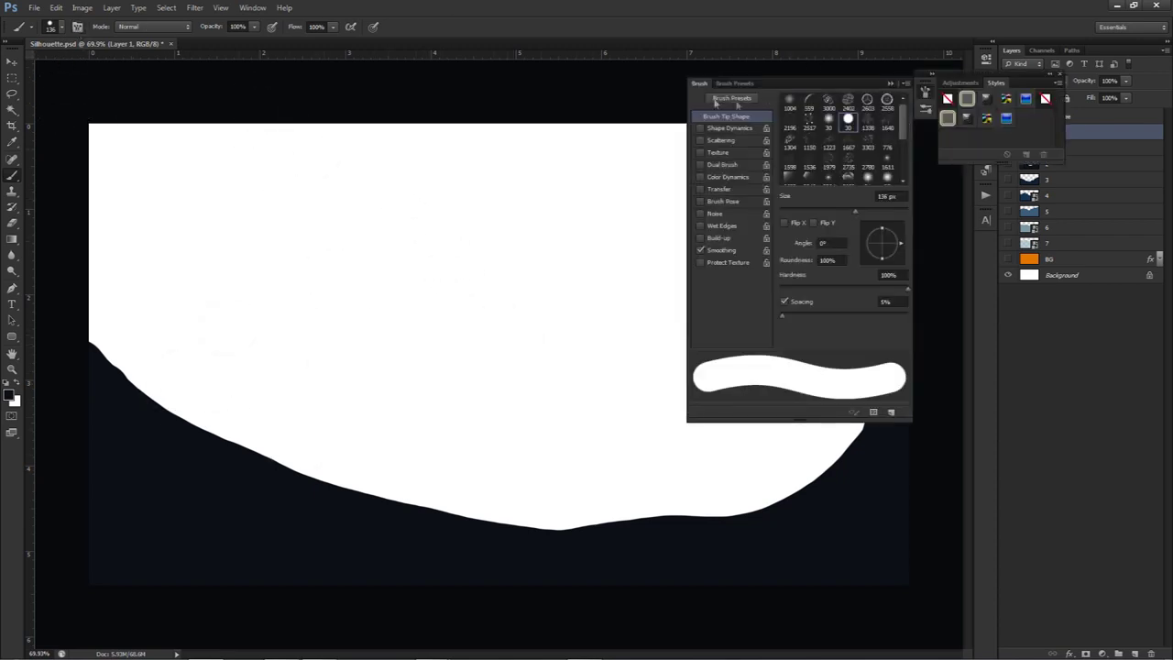
{"action": "left_click", "coordinate": [862, 302]}
{"action": "left_click_drag", "start_coordinate": [781, 317], "coordinate": [799, 317]}
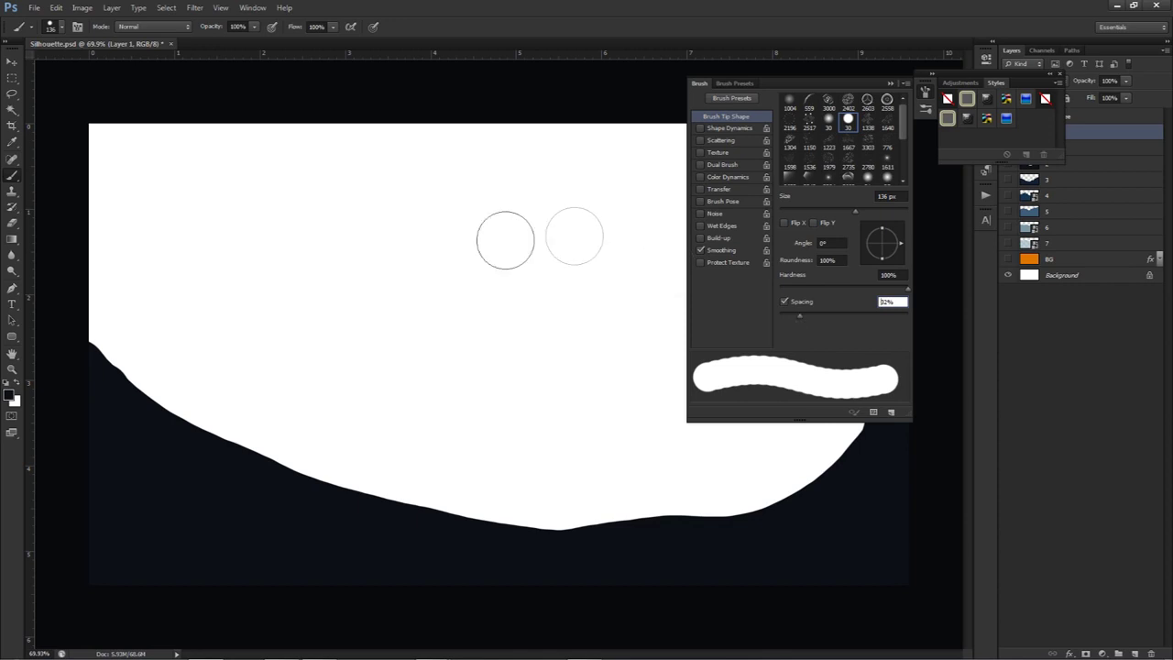
{"action": "mouse_move", "coordinate": [82, 338]}
{"action": "left_mouse_down"}
{"action": "mouse_move", "coordinate": [192, 449]}
{"action": "mouse_move", "coordinate": [291, 493]}
{"action": "mouse_move", "coordinate": [559, 545]}
{"action": "mouse_move", "coordinate": [666, 526]}
{"action": "mouse_move", "coordinate": [782, 531]}
{"action": "left_mouse_up"}
{"action": "mouse_move", "coordinate": [235, 254]}
{"action": "left_mouse_down"}
{"action": "mouse_move", "coordinate": [432, 288]}
{"action": "mouse_move", "coordinate": [555, 280]}
{"action": "mouse_move", "coordinate": [280, 206]}
{"action": "mouse_move", "coordinate": [528, 241]}
{"action": "mouse_move", "coordinate": [571, 199]}
{"action": "mouse_move", "coordinate": [387, 288]}
{"action": "mouse_move", "coordinate": [481, 396]}
{"action": "mouse_move", "coordinate": [322, 335]}
{"action": "mouse_move", "coordinate": [254, 256]}
{"action": "left_mouse_up"}
- Set the brush tip spacing to 11% and paint a test stroke beside the earlier ones
{"action": "left_click", "coordinate": [894, 302]}
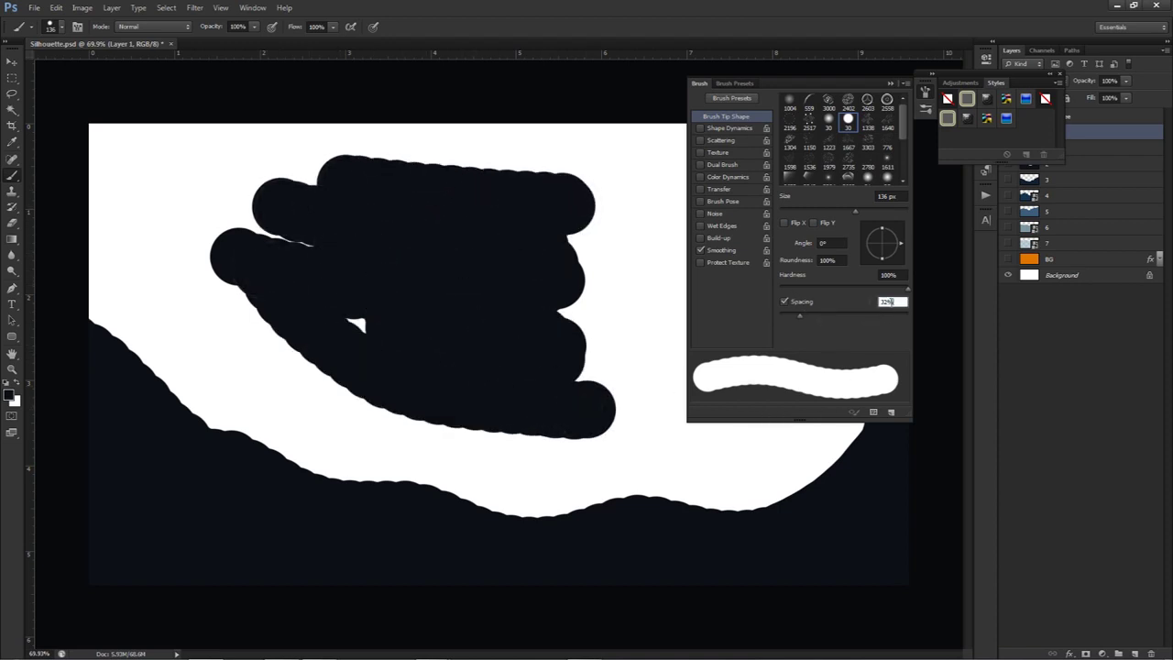
{"action": "type", "text": "11"}
{"action": "left_click_drag", "start_coordinate": [636, 266], "coordinate": [549, 342]}
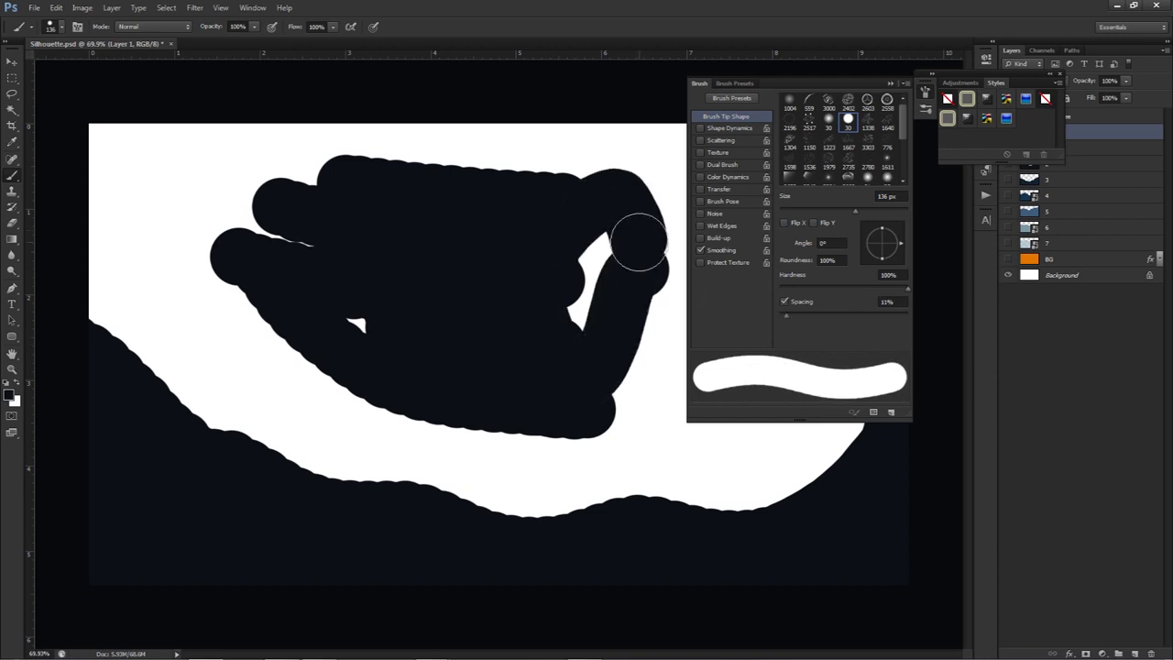
- Undo all the spacing test strokes and close the floating brush and style settings
{"action": "key", "text": "ctrl+z"}
{"action": "key", "text": "ctrl+alt+z"}
{"action": "key", "text": "ctrl+alt+z"}
{"action": "key", "text": "ctrl+alt+z"}
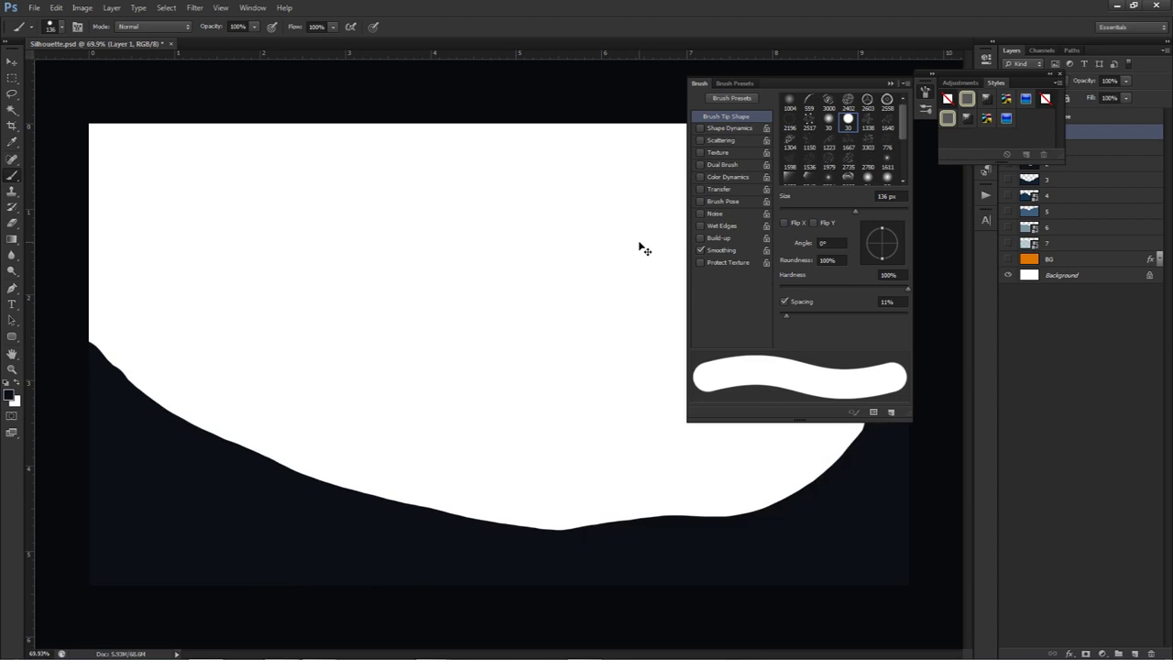
{"action": "left_click", "coordinate": [927, 94]}
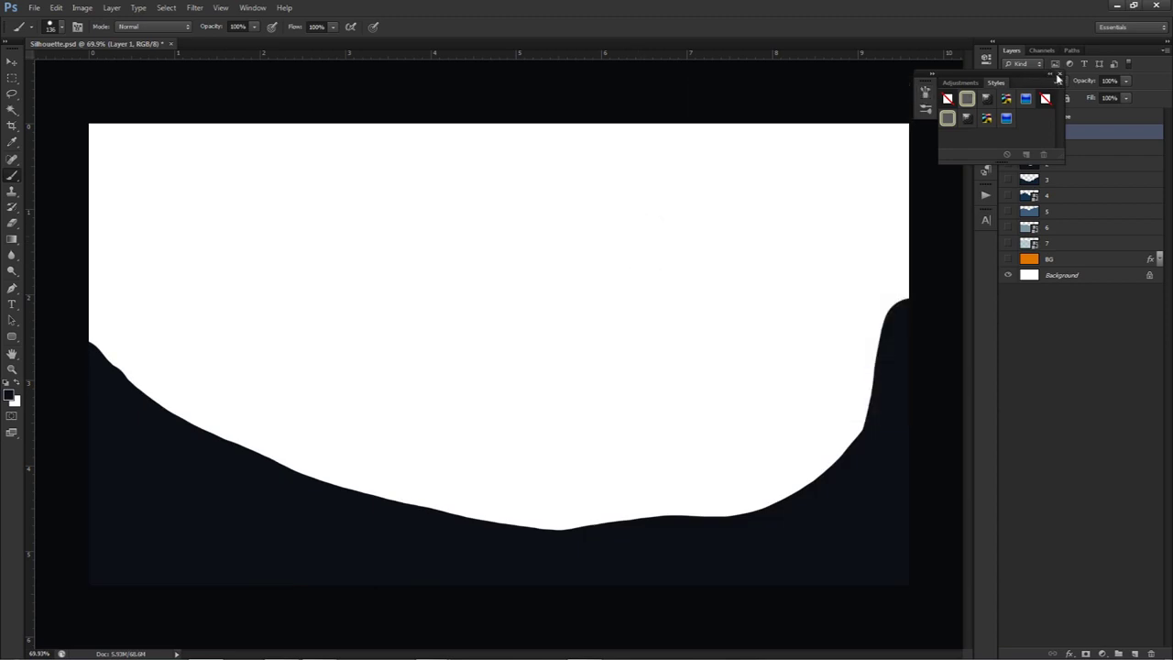
{"action": "left_click", "coordinate": [1053, 76]}
- Place the snowy mountain PNG across the canvas width and delete the painted hill layer, Layer 1
{"action": "key", "text": "v"}
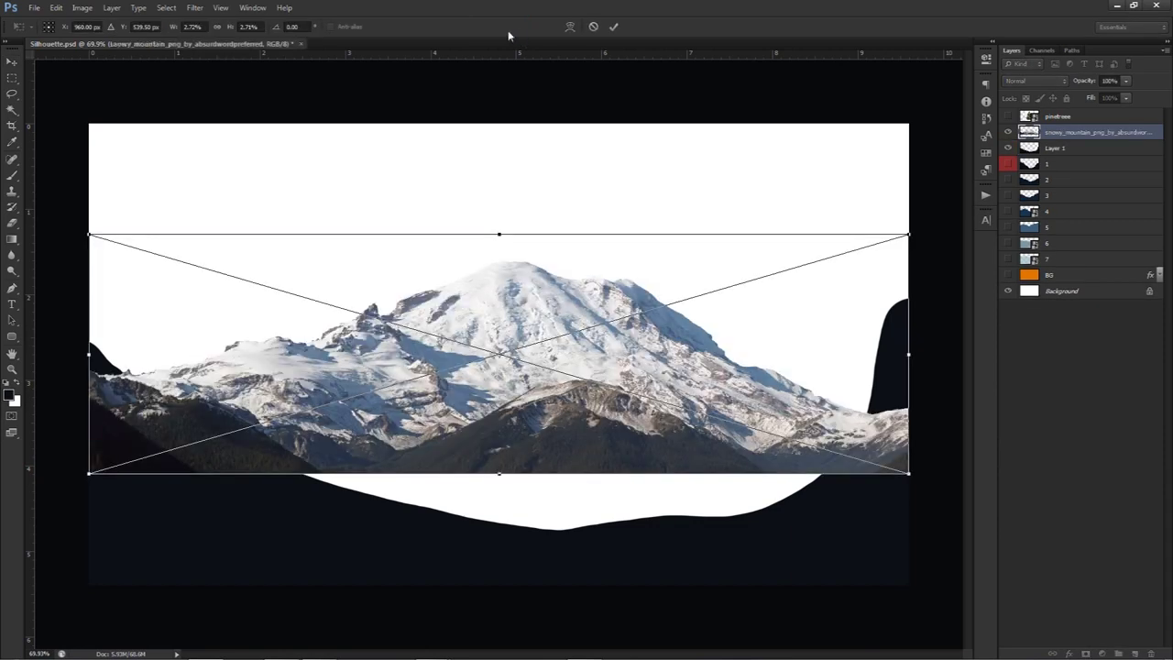
{"action": "key", "text": "Return"}
{"action": "left_click", "coordinate": [1054, 148]}
{"action": "key", "text": "Delete"}
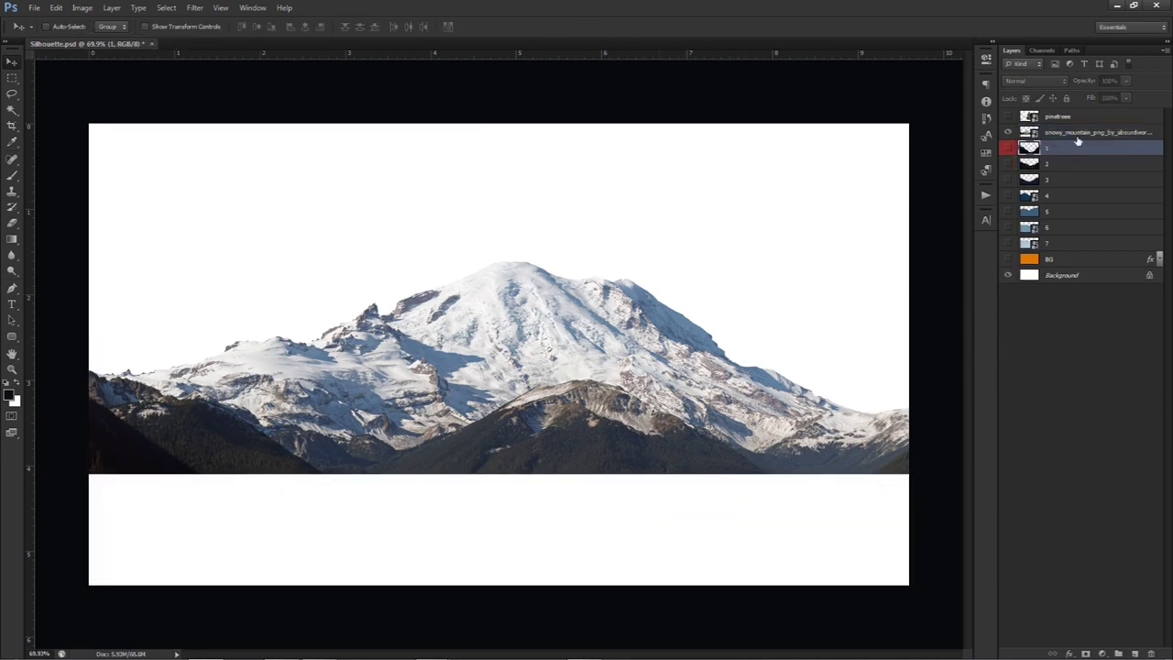
- Move the snowy mountain down to the canvas's lower edge and rename its layer 0
{"action": "left_click", "coordinate": [1072, 133]}
{"action": "left_click_drag", "start_coordinate": [773, 205], "coordinate": [724, 325]}
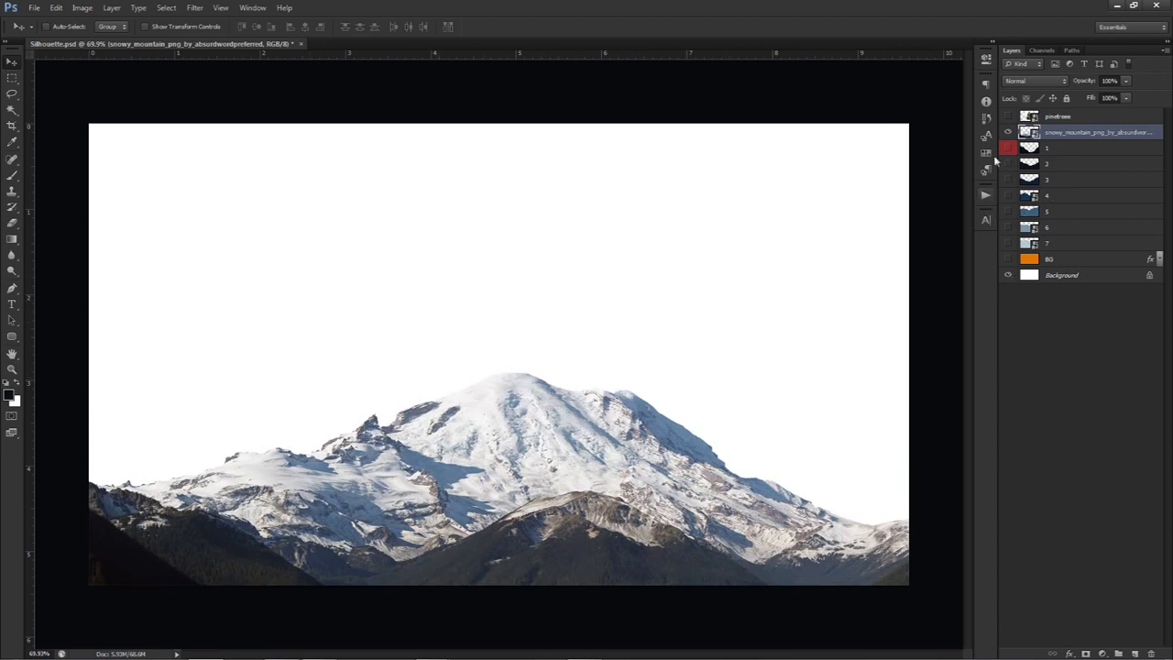
{"action": "double_click", "coordinate": [1061, 134]}
{"action": "type", "text": "0"}
{"action": "key", "text": "Return"}
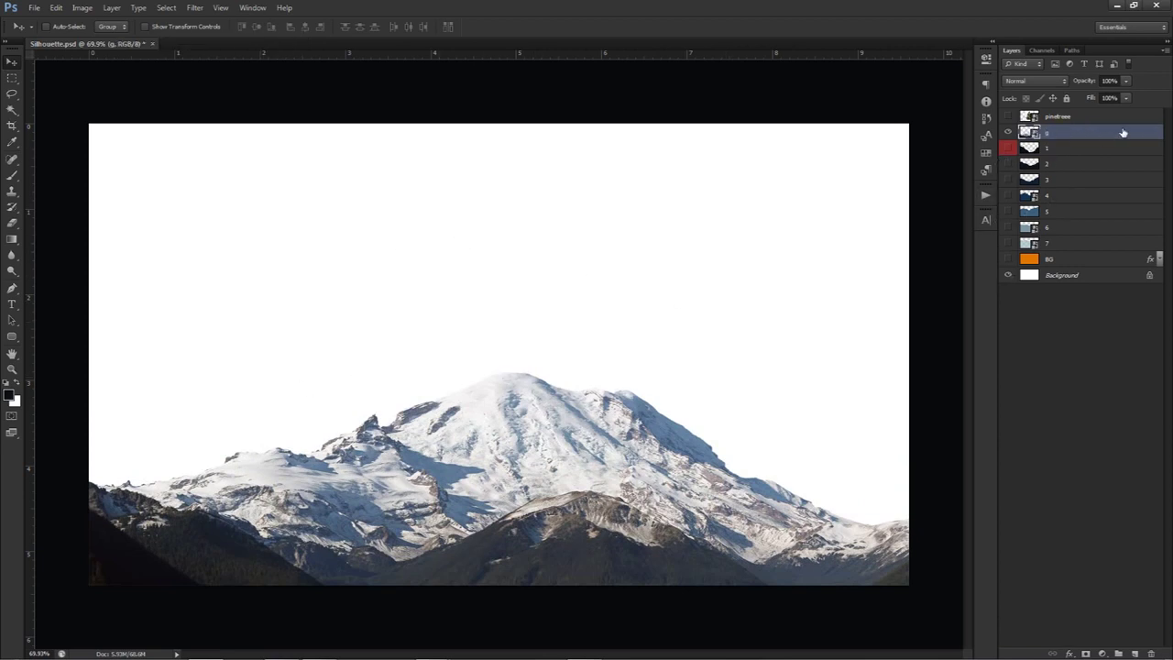
- Give the snowy mountain layer a Color Overlay in near-black blue 111218
{"action": "double_click", "coordinate": [1119, 136]}
{"action": "left_click_drag", "start_coordinate": [720, 167], "coordinate": [701, 140]}
{"action": "left_click", "coordinate": [703, 287]}
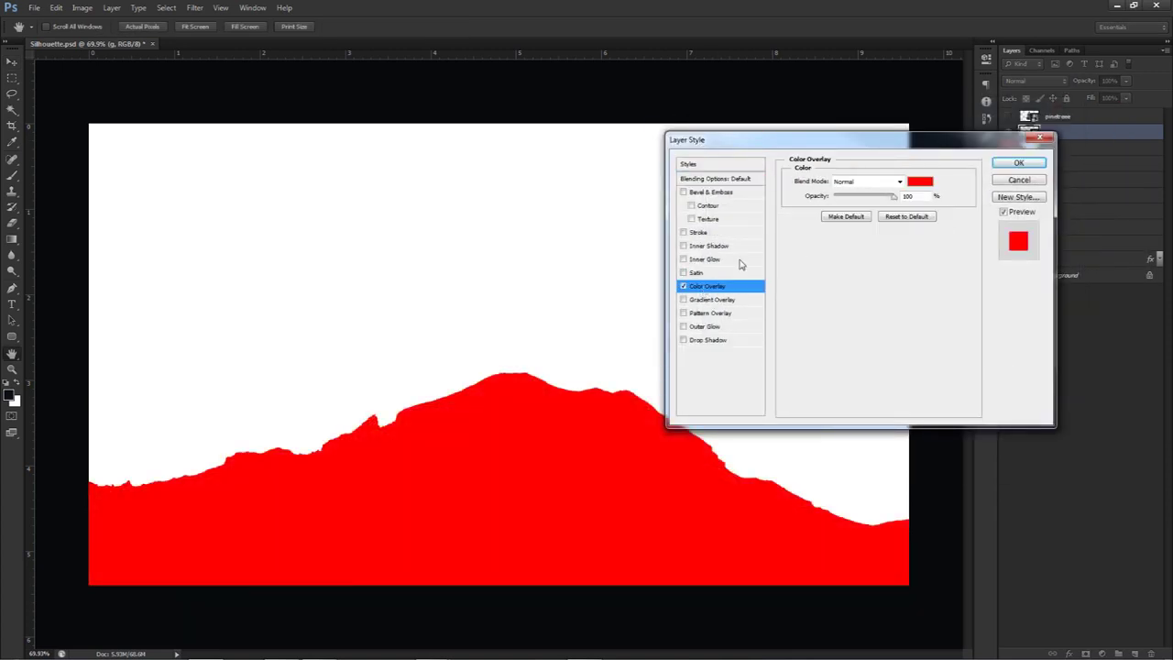
{"action": "left_click", "coordinate": [928, 184]}
{"action": "left_click", "coordinate": [699, 465]}
{"action": "left_click_drag", "start_coordinate": [836, 423], "coordinate": [837, 381]}
{"action": "left_click", "coordinate": [717, 470]}
{"action": "left_click", "coordinate": [838, 386]}
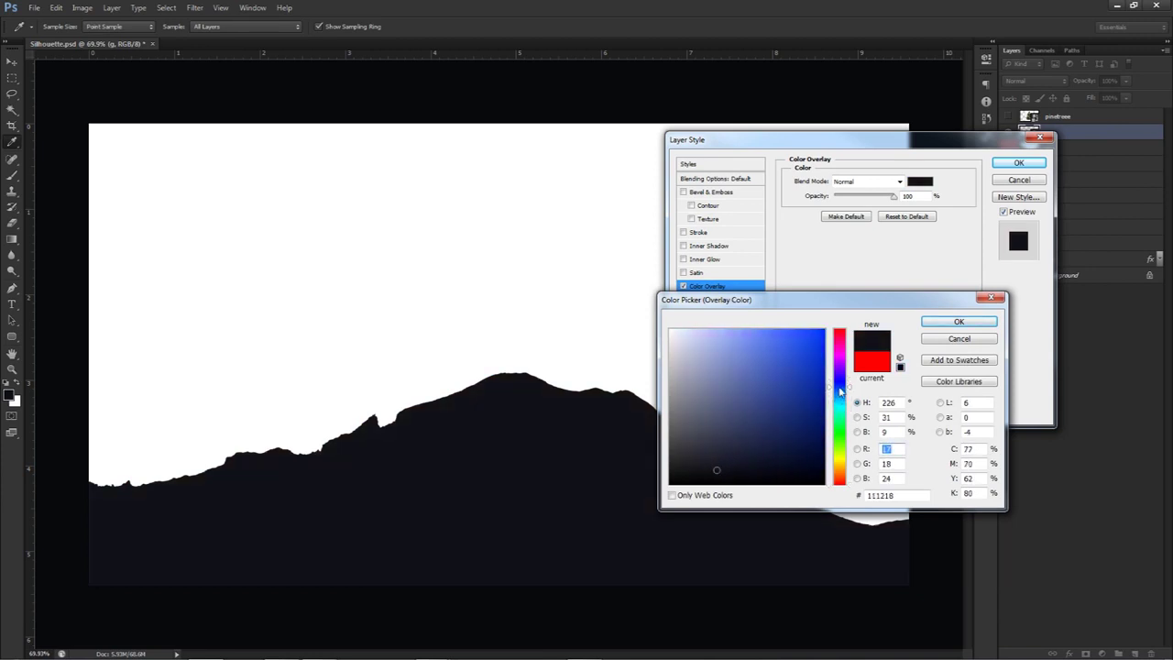
{"action": "left_click", "coordinate": [959, 322]}
{"action": "left_click", "coordinate": [1018, 162]}
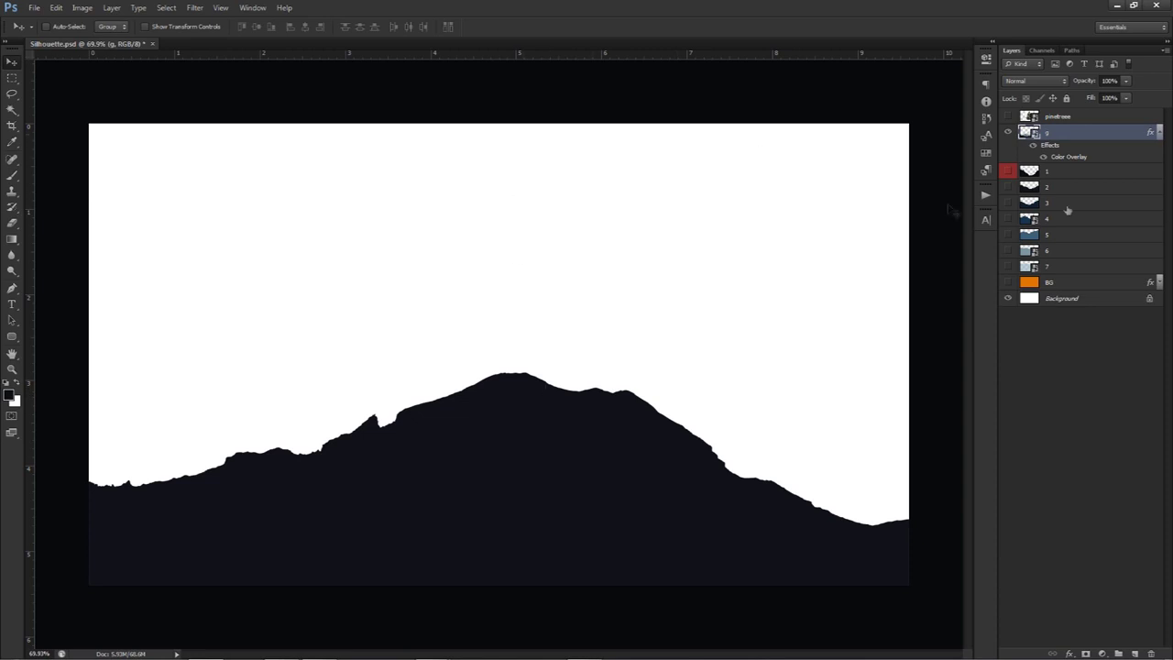
- Show the pine tree layer and select its white background with Color Range at a fuzziness of 200
{"action": "left_click", "coordinate": [1007, 116]}
{"action": "left_click", "coordinate": [1067, 119]}
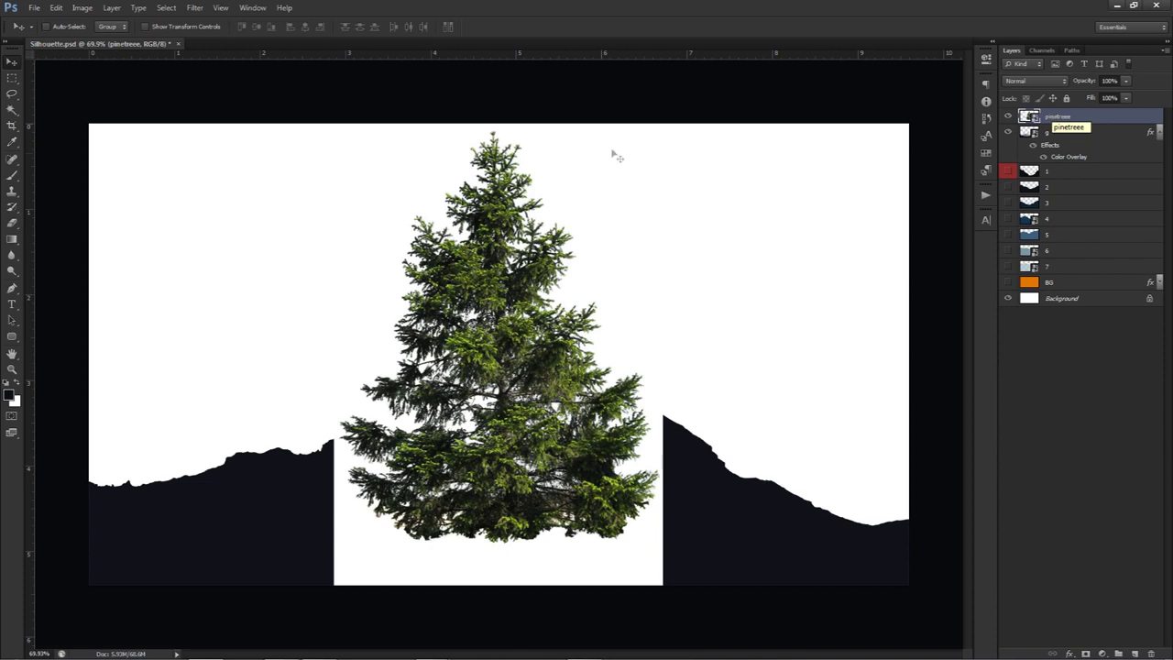
{"action": "left_click_drag", "start_coordinate": [483, 345], "coordinate": [489, 314]}
{"action": "left_click", "coordinate": [177, 12]}
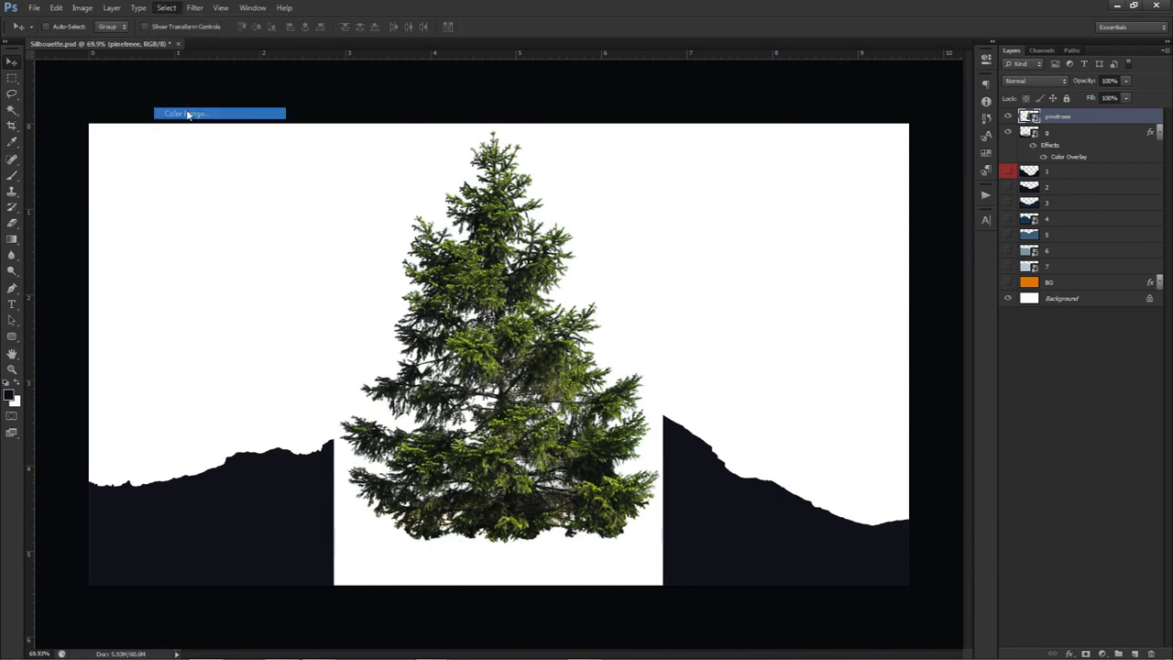
{"action": "left_click", "coordinate": [184, 113]}
{"action": "left_click", "coordinate": [367, 539]}
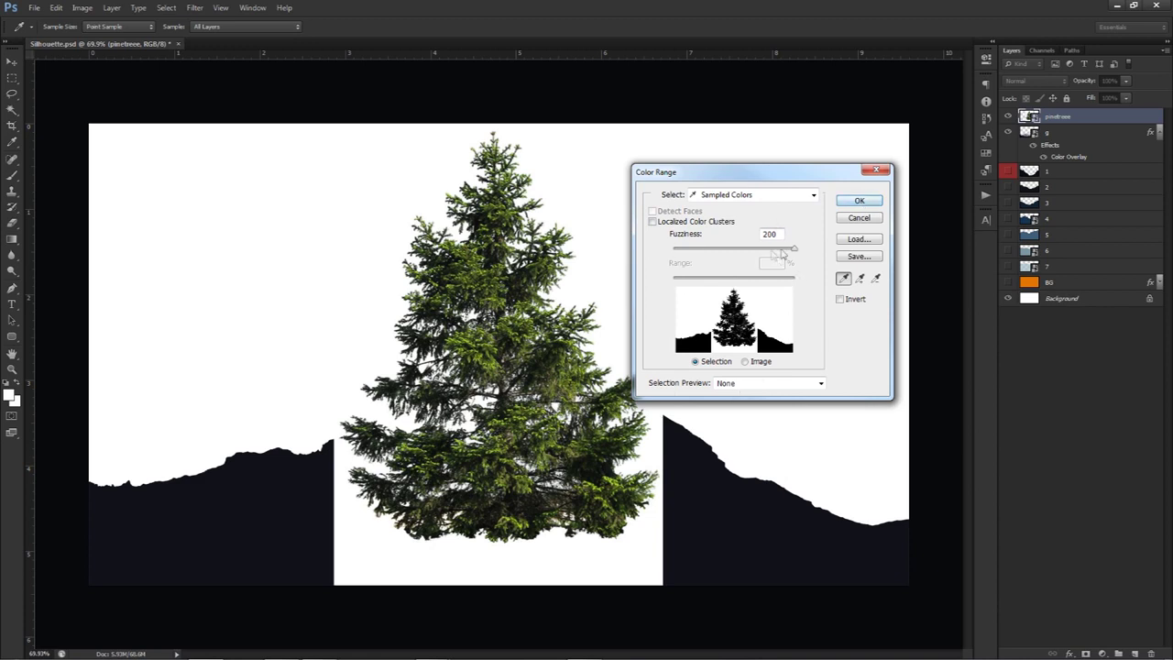
{"action": "left_click", "coordinate": [860, 200]}
- Rasterize the pine tree layer, delete the selected white background and clear the selection
{"action": "right_click", "coordinate": [1054, 117]}
{"action": "left_click", "coordinate": [1068, 248]}
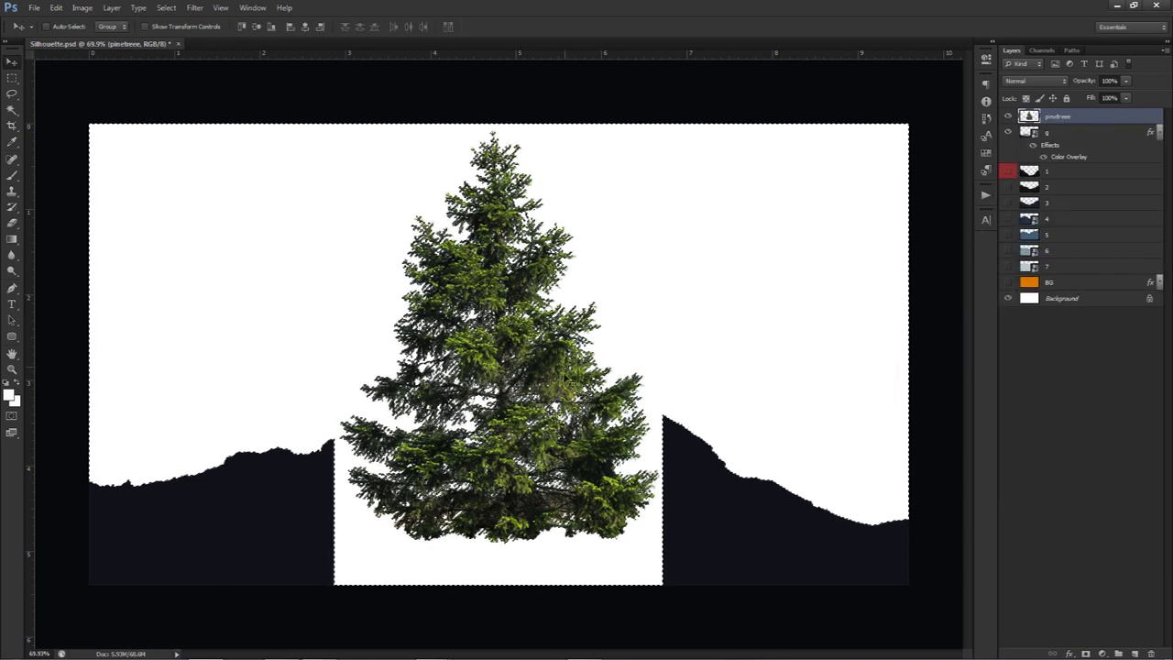
{"action": "key", "text": "Delete"}
{"action": "key", "text": "ctrl+d"}
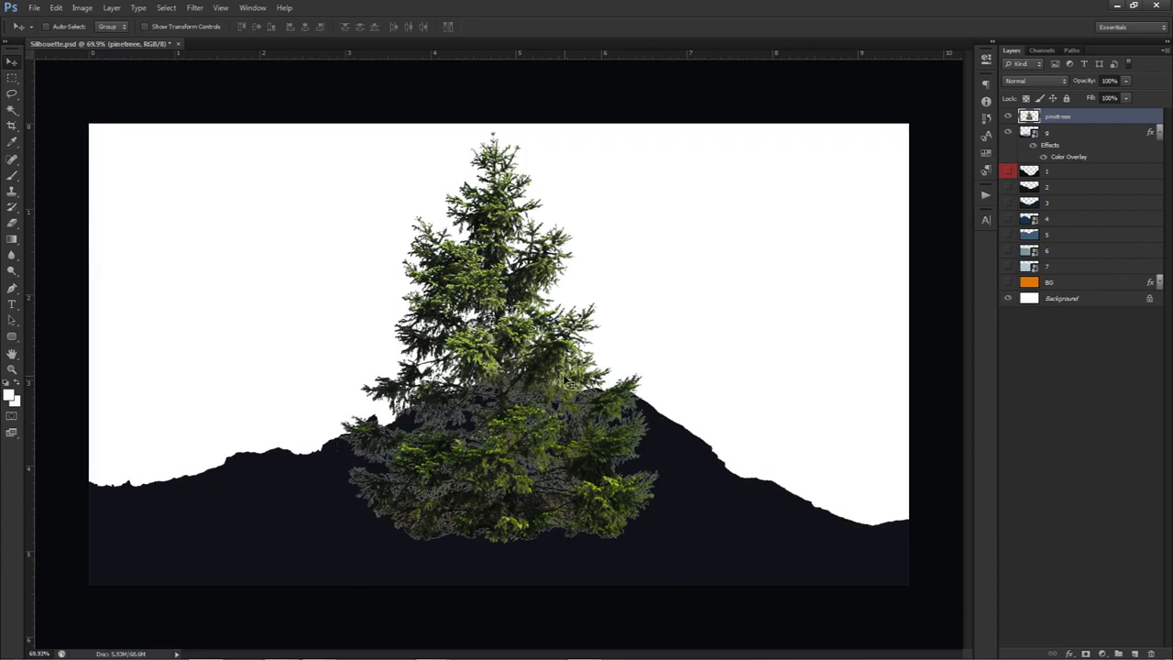
- Give the pine tree layer a Color Overlay of 111218 to match the mountain silhouette
{"action": "mouse_move", "coordinate": [600, 339]}
{"action": "left_mouse_down"}
{"action": "mouse_move", "coordinate": [605, 549]}
{"action": "mouse_move", "coordinate": [600, 338]}
{"action": "left_mouse_up"}
{"action": "double_click", "coordinate": [1094, 115]}
{"action": "left_click", "coordinate": [710, 286]}
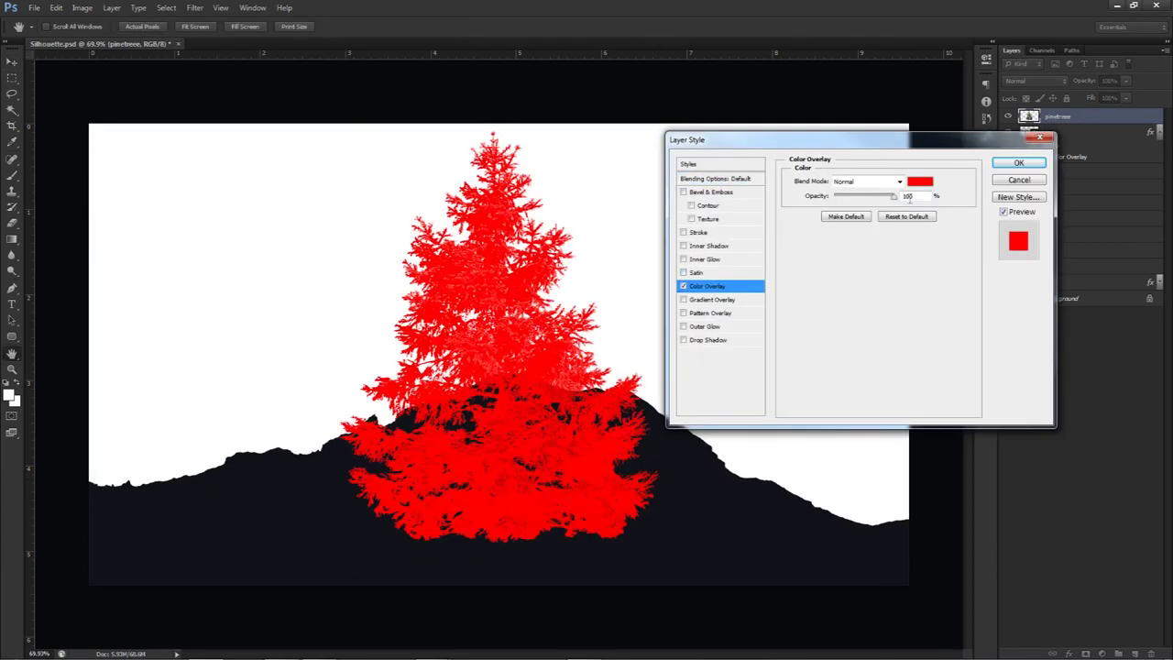
{"action": "left_click", "coordinate": [919, 182]}
{"action": "left_click", "coordinate": [679, 476]}
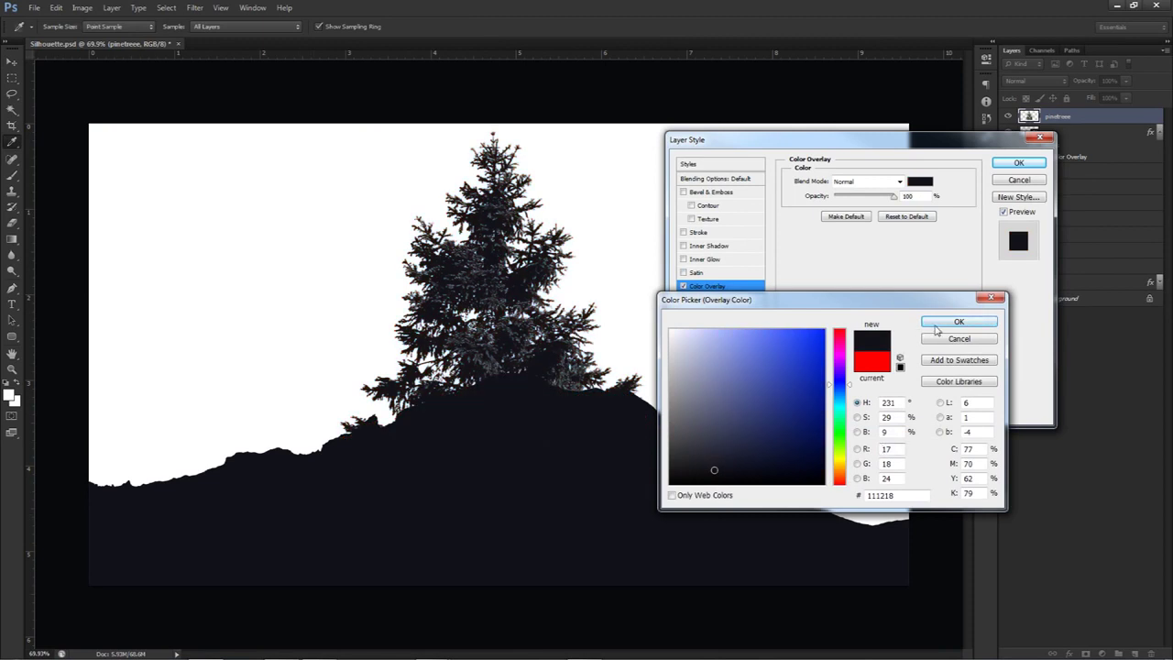
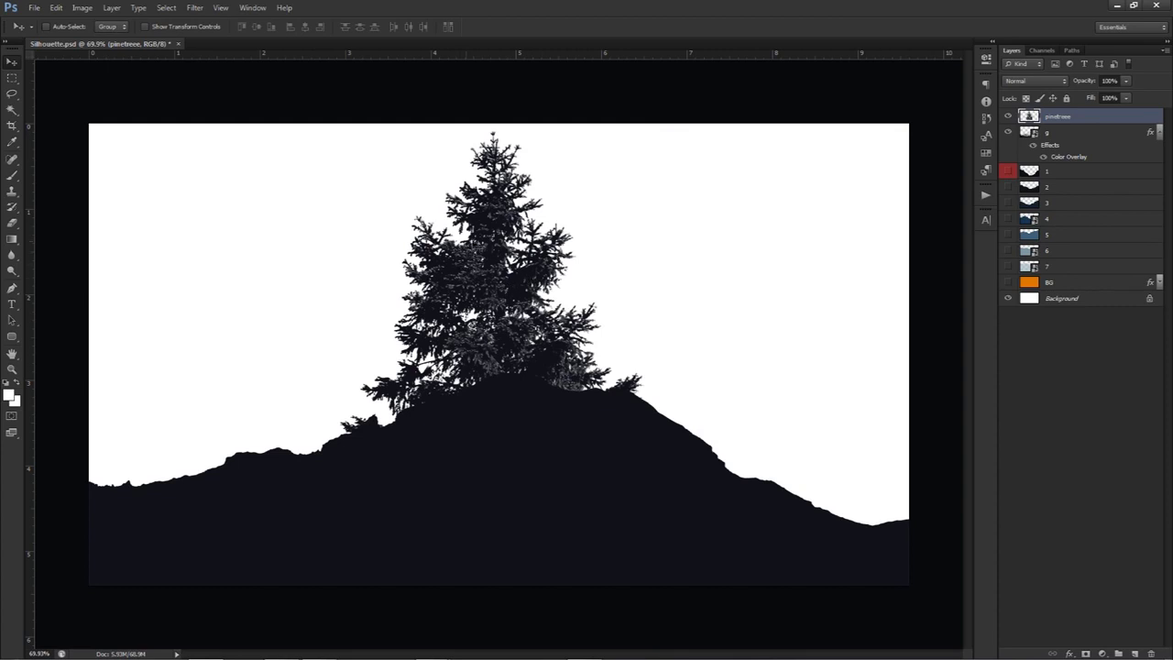
- Duplicate the pine tree layer four times and merge all five copies into one solid silhouette
{"action": "key", "text": "ctrl+j"}
{"action": "key", "text": "ctrl+j"}
{"action": "key", "text": "ctrl+j"}
{"action": "key", "text": "ctrl+j"}
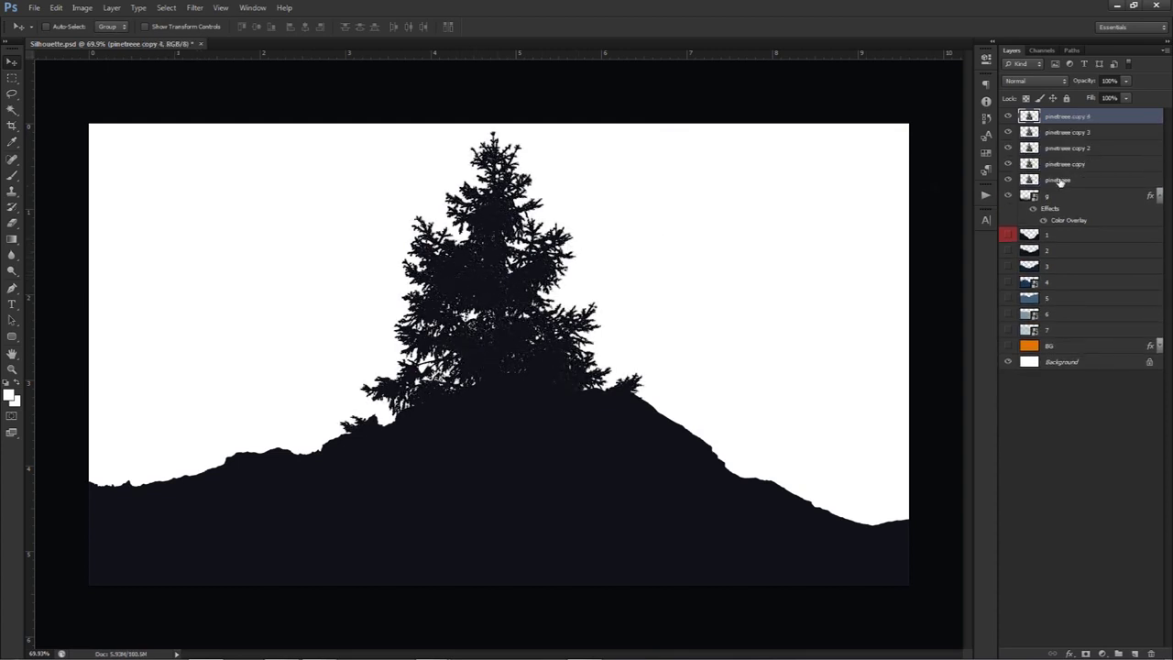
{"action": "left_click", "coordinate": [1063, 178], "text": "shift"}
{"action": "key", "text": "ctrl+e"}
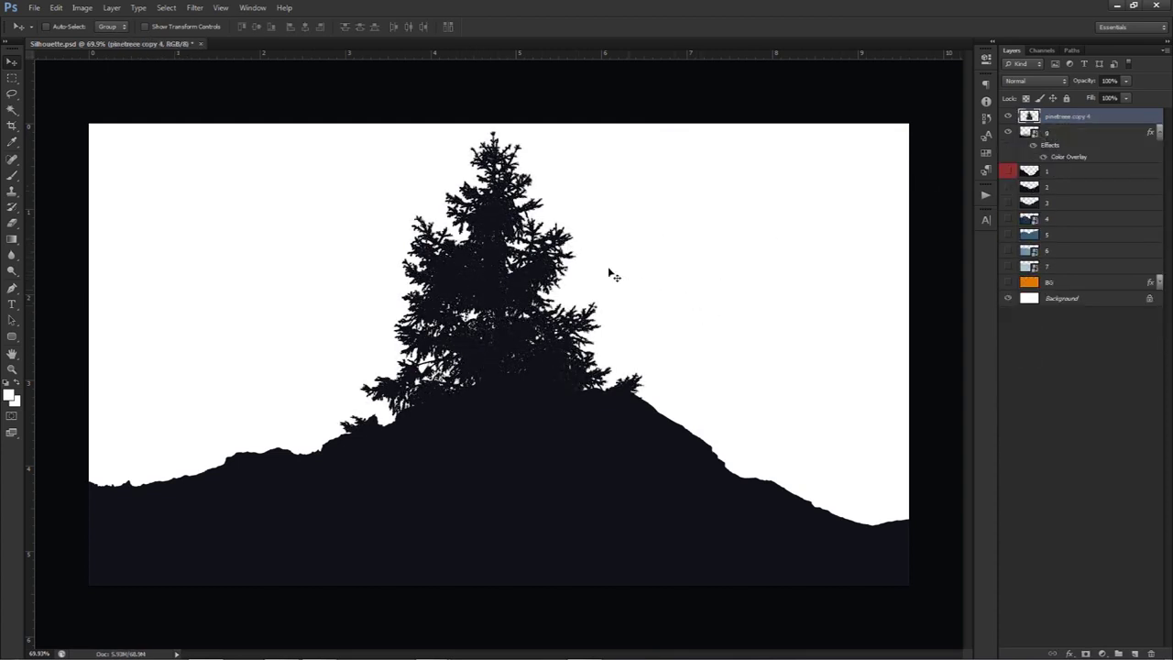
- Scale the pine tree down, place it on the mountain ridge and duplicate its layer
{"action": "key", "text": "ctrl+t"}
{"action": "left_click_drag", "start_coordinate": [663, 133], "coordinate": [526, 220]}
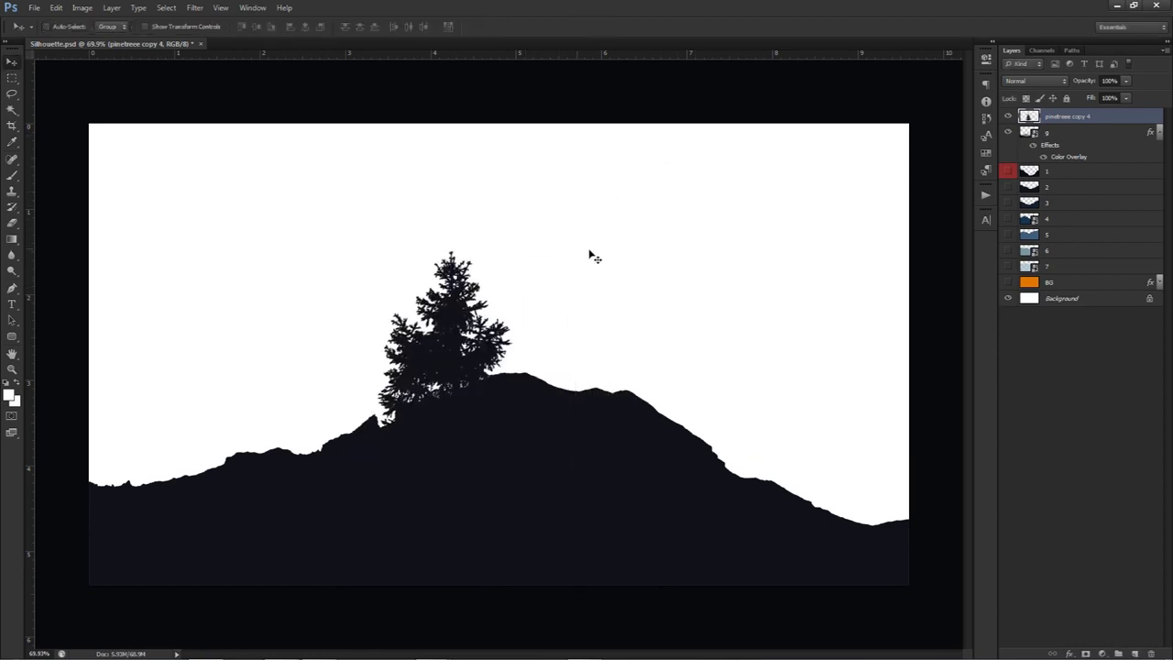
{"action": "left_click_drag", "start_coordinate": [589, 256], "coordinate": [720, 323]}
{"action": "key", "text": "ctrl+j"}
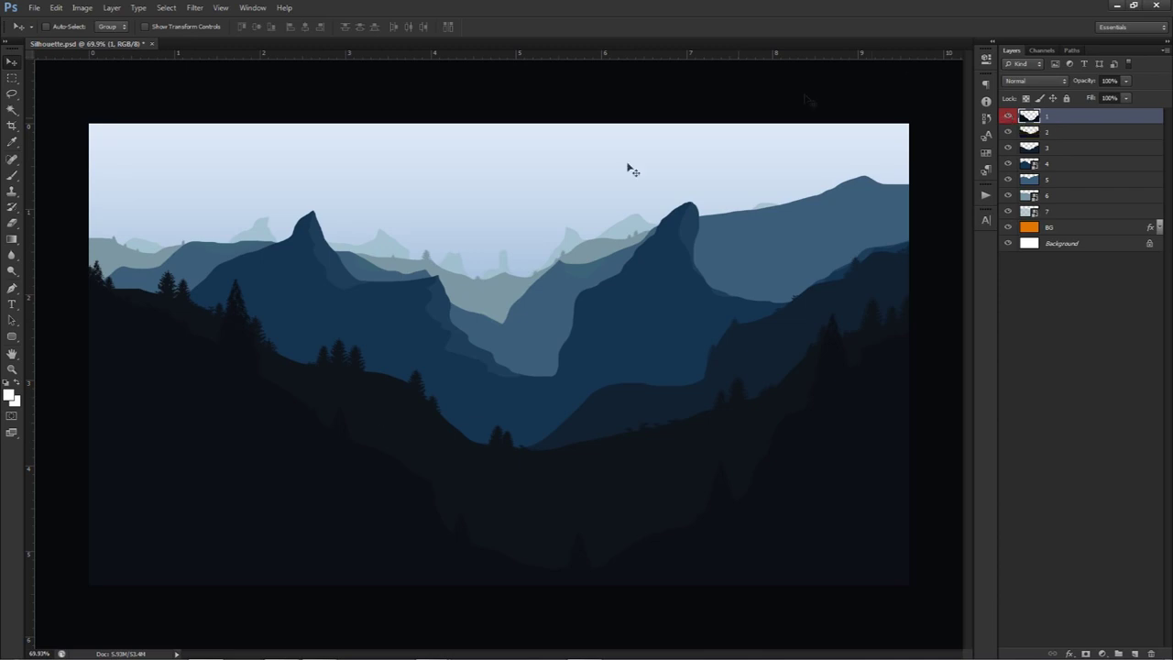
- Switch to After Effects and create a new 1920 × 1080 composition at 60 fps with a 0:00:10:25 duration
{"action": "left_click", "coordinate": [281, 649]}
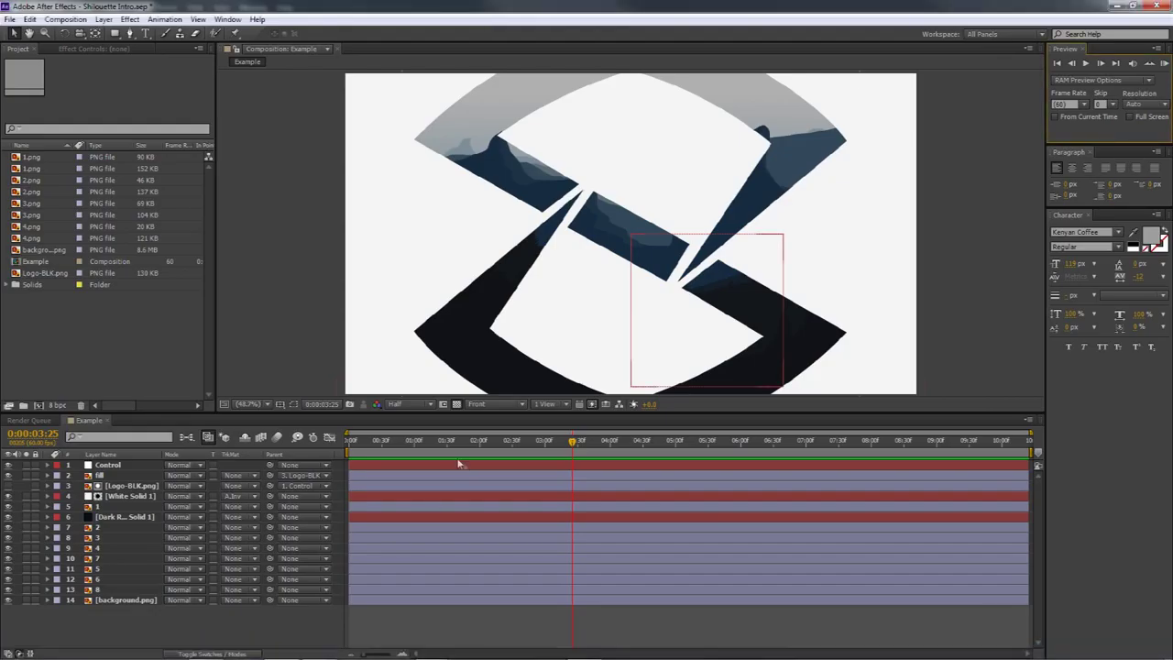
{"action": "left_click", "coordinate": [340, 451]}
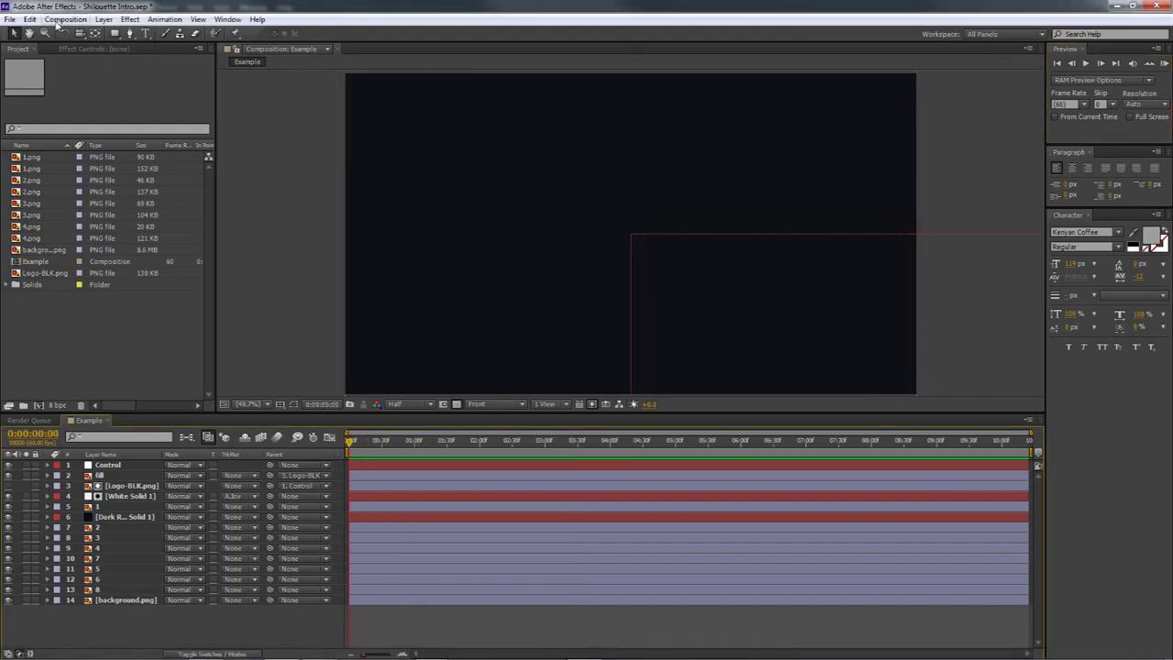
{"action": "left_click", "coordinate": [28, 159]}
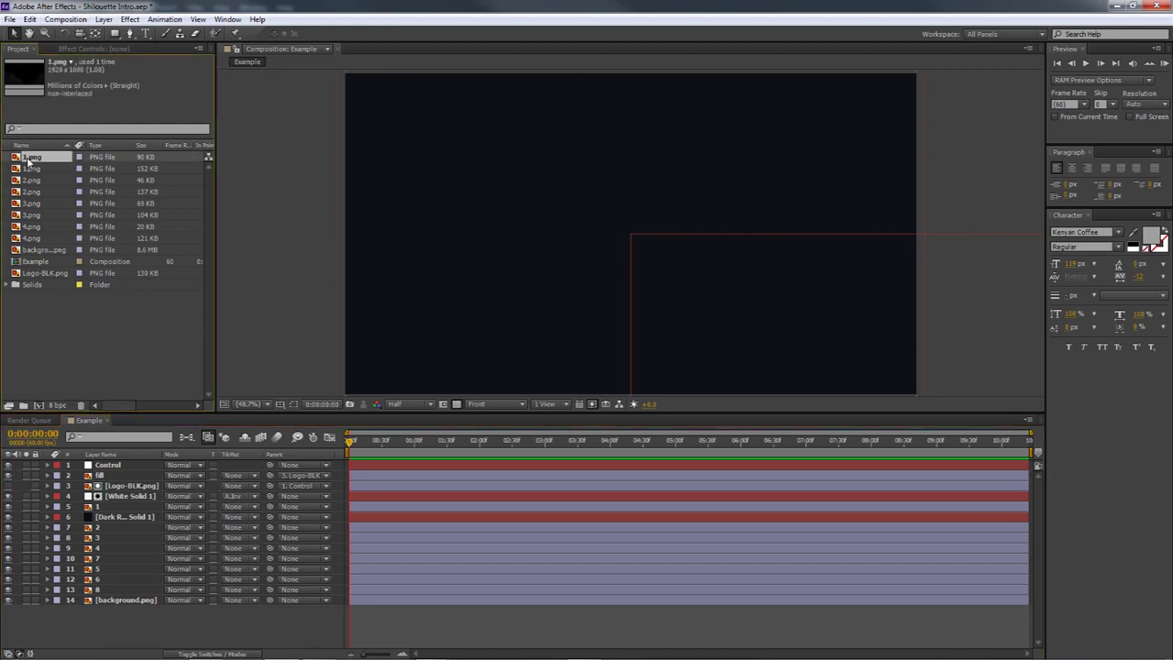
{"action": "left_click", "coordinate": [66, 19]}
{"action": "left_click", "coordinate": [101, 38]}
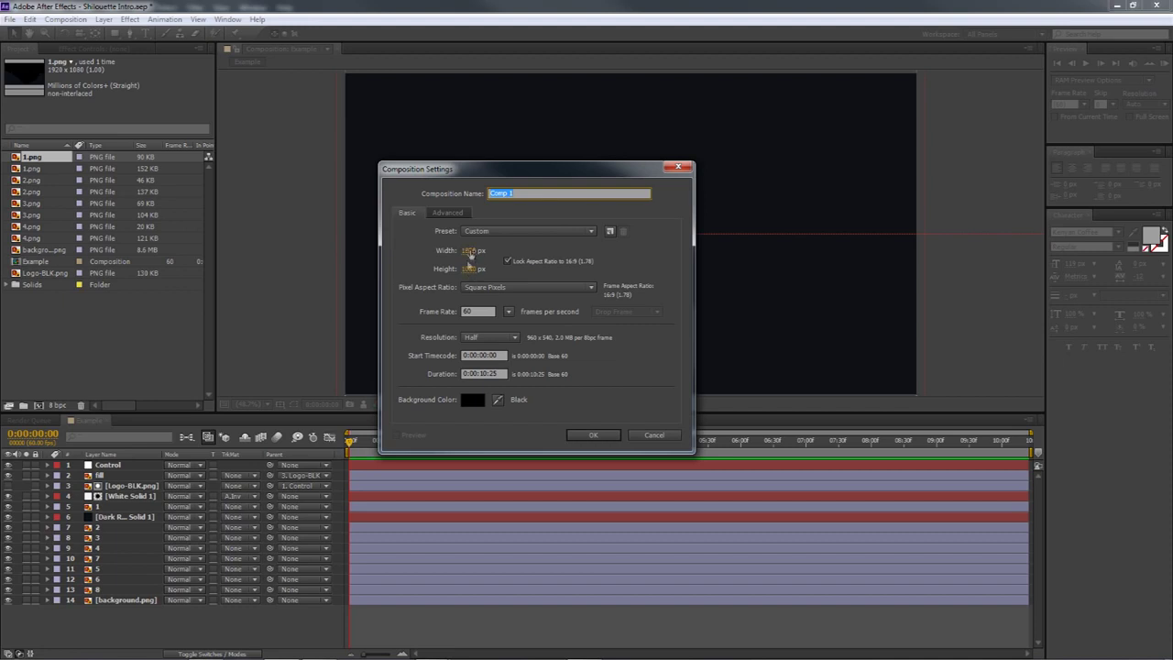
{"action": "left_click", "coordinate": [475, 312]}
{"action": "left_click", "coordinate": [602, 434]}
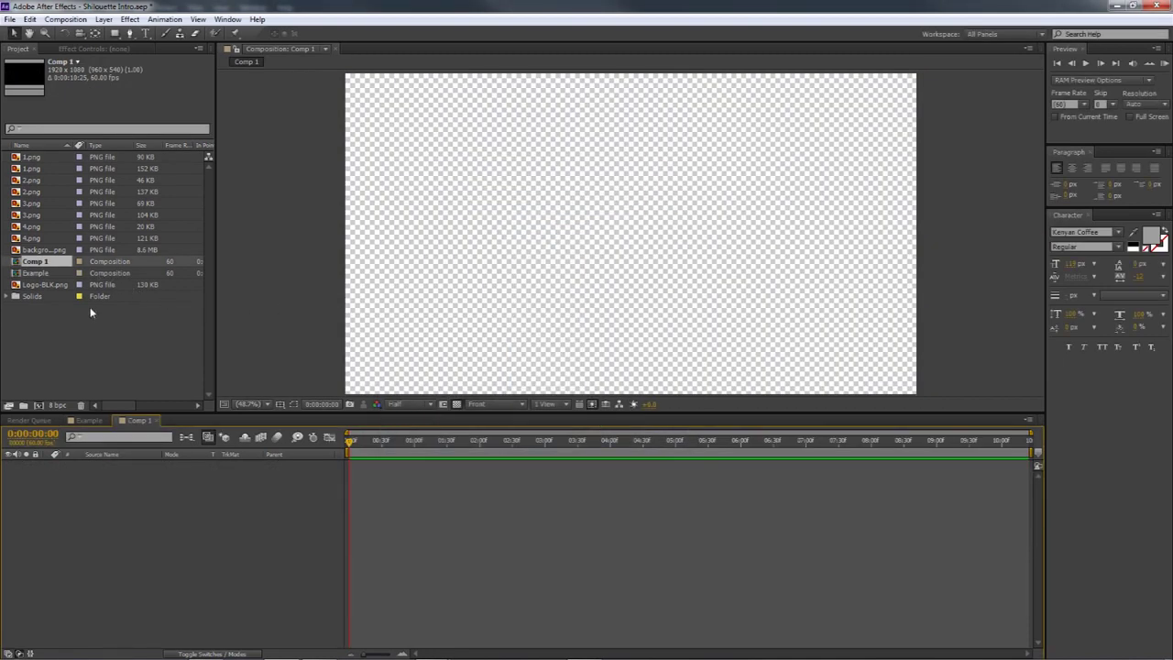
- Create a new project folder named old
{"action": "right_click", "coordinate": [41, 317]}
{"action": "left_click", "coordinate": [73, 338]}
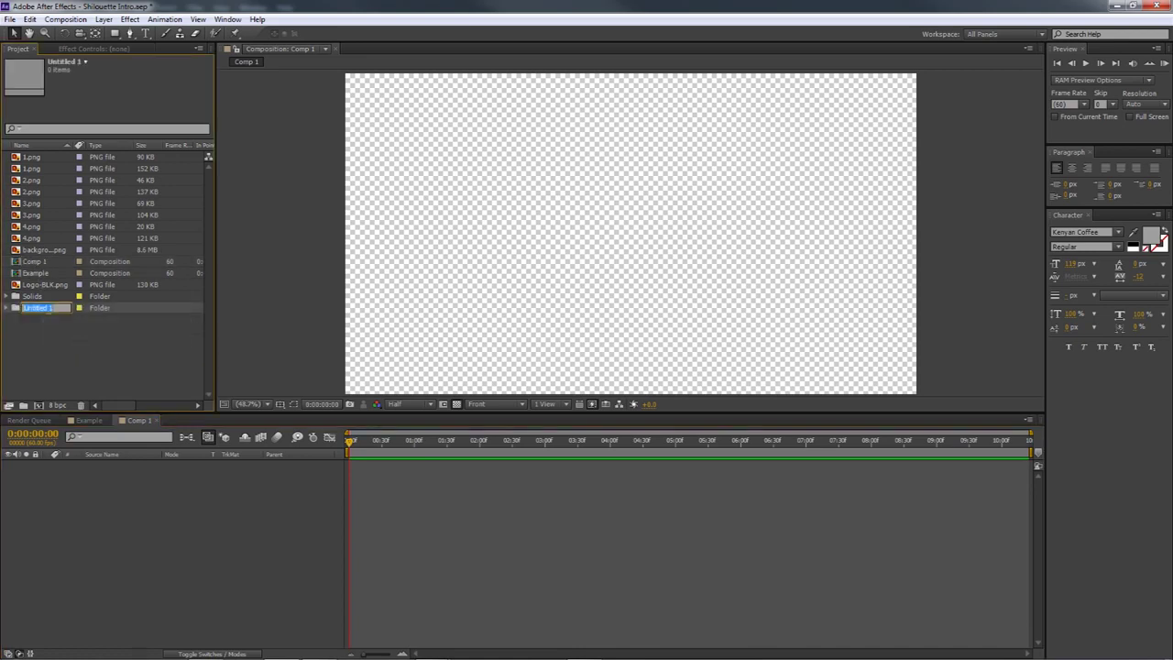
{"action": "type", "text": "old"}
{"action": "key", "text": "Return"}
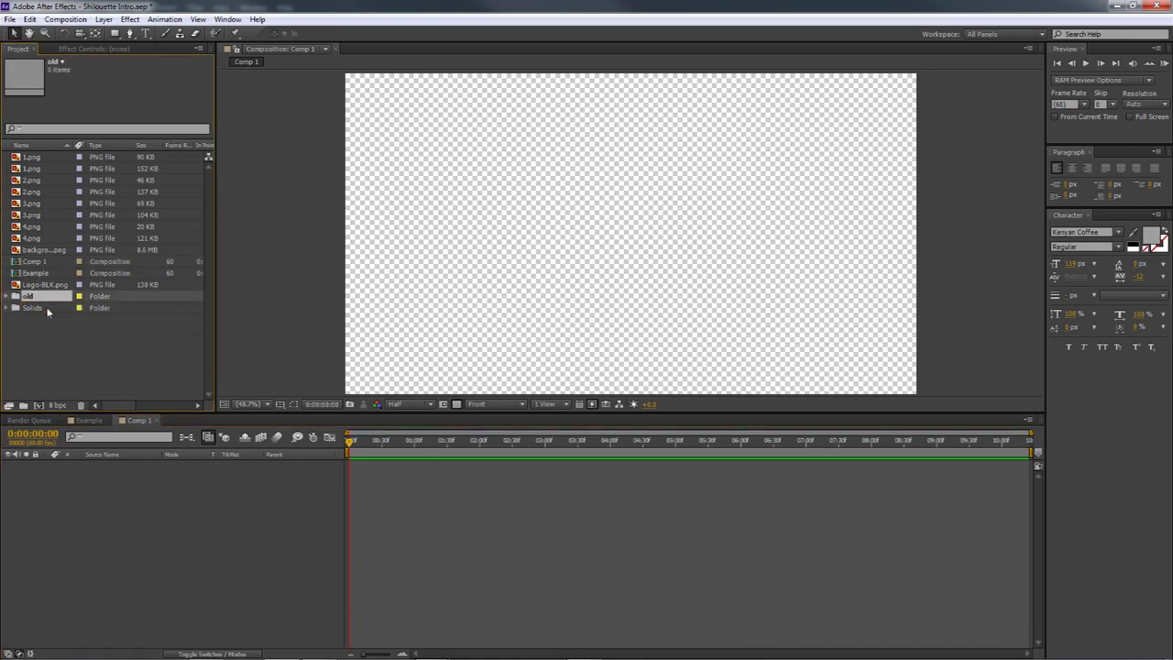
- Move the existing numbered PNGs, the background image and Logo-BLK.png into the old folder
{"action": "left_click", "coordinate": [42, 285]}
{"action": "left_click", "coordinate": [36, 249], "text": "ctrl"}
{"action": "left_click", "coordinate": [36, 237], "text": "ctrl"}
{"action": "left_click", "coordinate": [35, 226], "text": "ctrl"}
{"action": "left_click", "coordinate": [35, 215], "text": "ctrl"}
{"action": "left_click", "coordinate": [35, 203], "text": "ctrl"}
{"action": "left_click", "coordinate": [34, 191], "text": "ctrl"}
{"action": "left_click", "coordinate": [33, 180], "text": "ctrl"}
{"action": "left_click", "coordinate": [32, 168], "text": "ctrl"}
{"action": "left_click", "coordinate": [31, 157], "text": "ctrl"}
{"action": "left_click_drag", "start_coordinate": [32, 285], "coordinate": [31, 301]}
- Import all images from the Silhouette pictures folder into the project: 1 to 7, BG, Logo, Logo-BLK and Pictures
{"action": "mouse_move", "coordinate": [393, 638]}
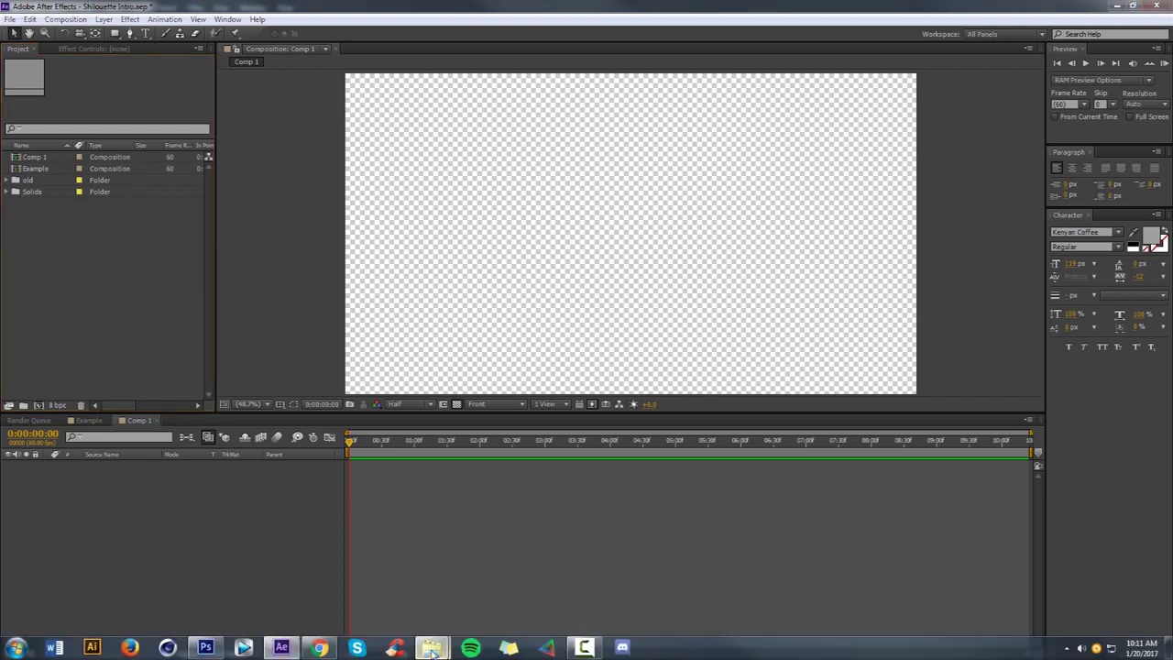
{"action": "left_click", "coordinate": [398, 580]}
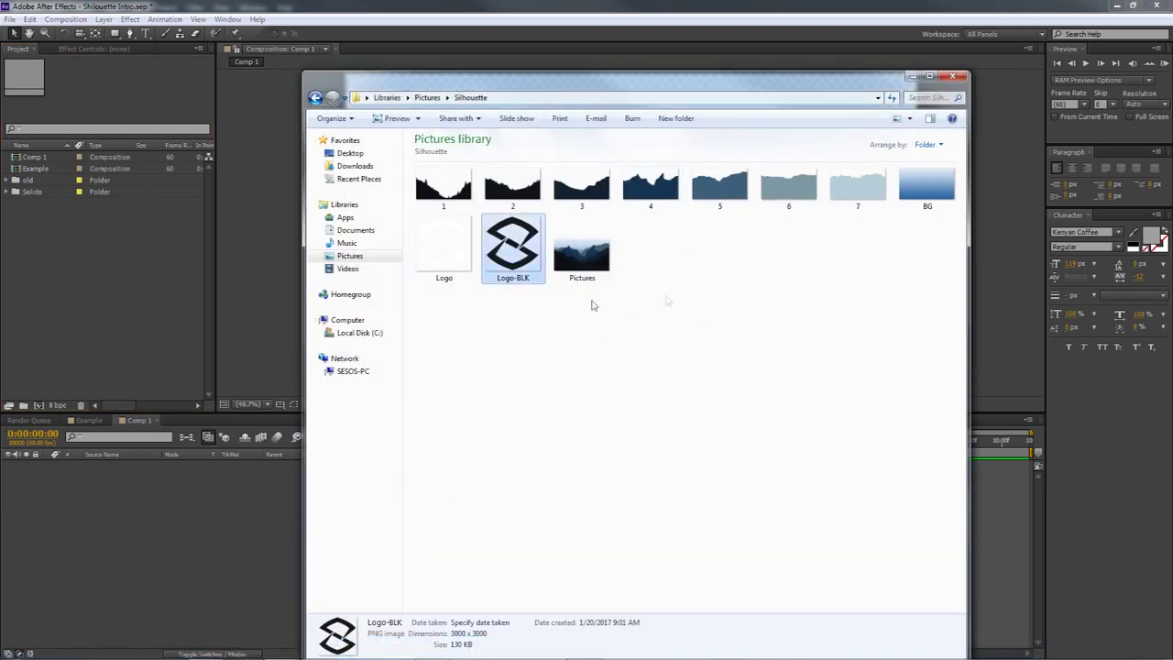
{"action": "left_click_drag", "start_coordinate": [447, 325], "coordinate": [914, 176]}
{"action": "left_click_drag", "start_coordinate": [914, 177], "coordinate": [91, 243]}
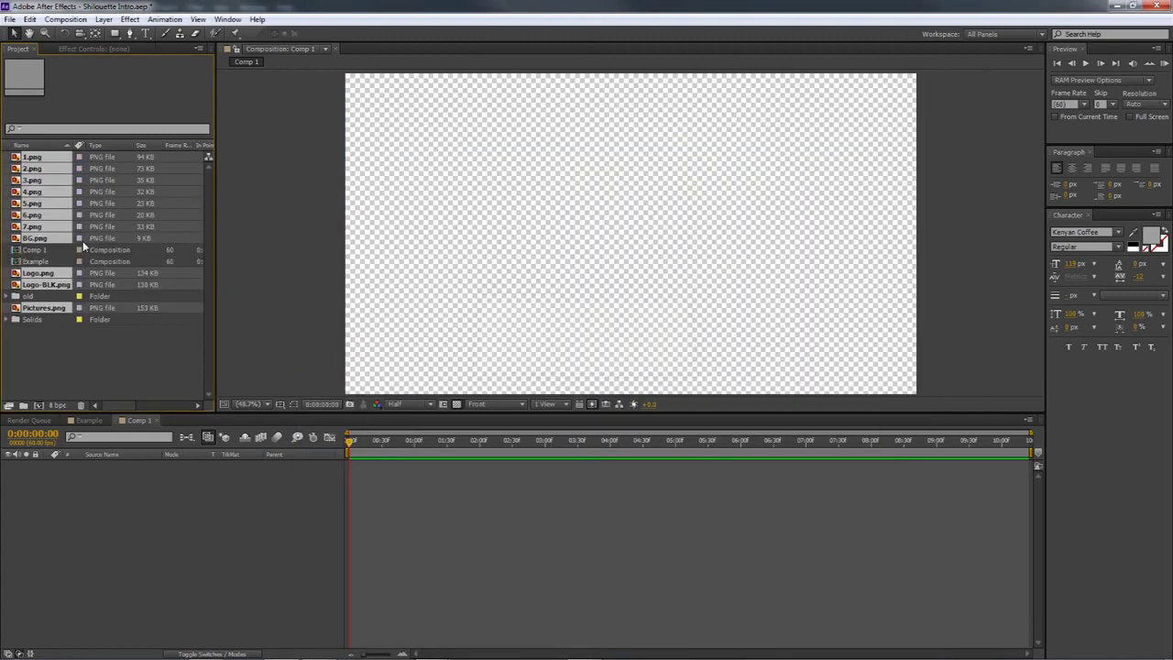
- Try to move the Comp 1 and Example compositions into the old folder
{"action": "left_click", "coordinate": [43, 264]}
{"action": "left_click_drag", "start_coordinate": [44, 266], "coordinate": [44, 292]}
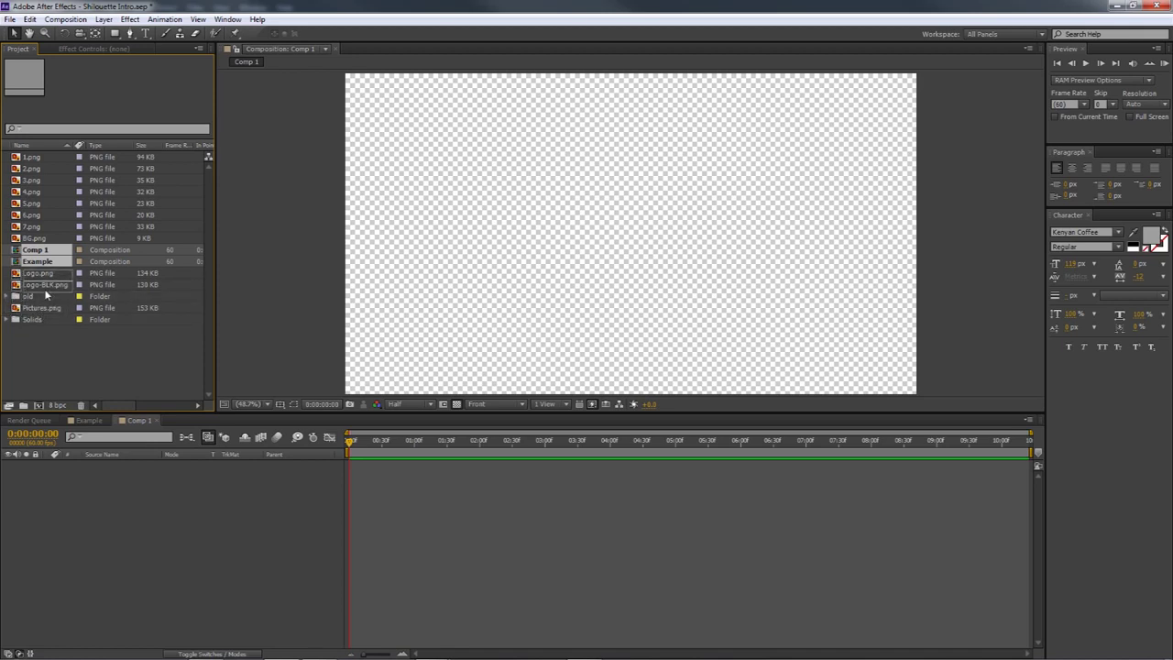
{"action": "left_click", "coordinate": [107, 366]}
- Add 1.png as a layer in the Comp 1 timeline
{"action": "left_click", "coordinate": [31, 168]}
{"action": "left_click", "coordinate": [29, 157]}
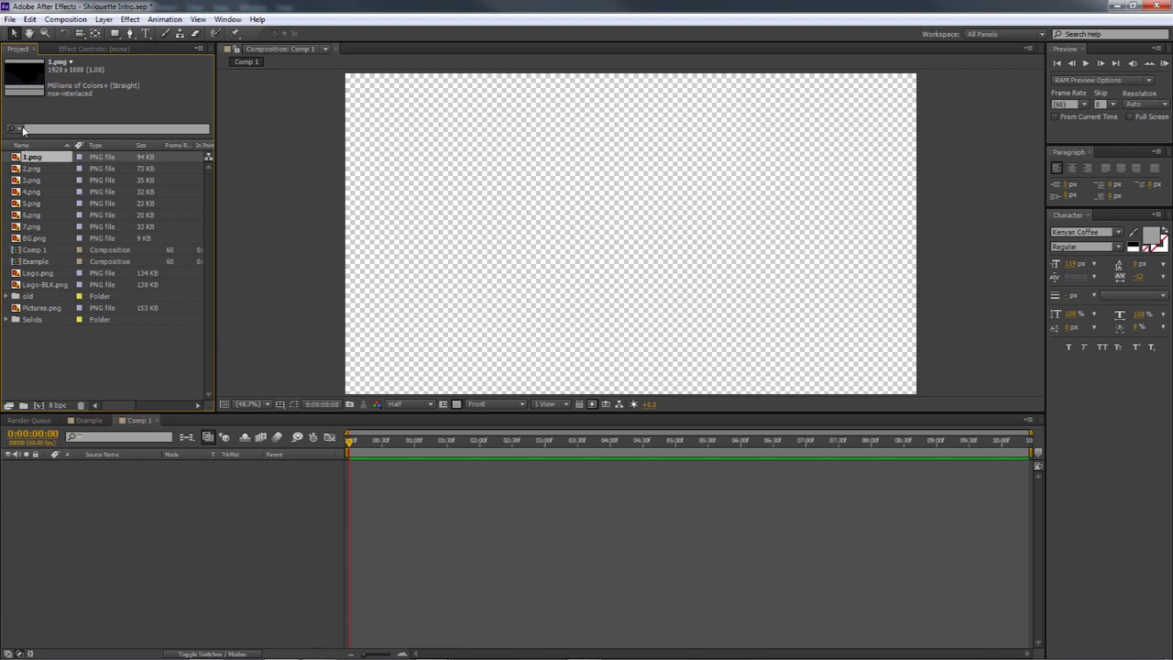
{"action": "left_click_drag", "start_coordinate": [42, 162], "coordinate": [109, 481]}
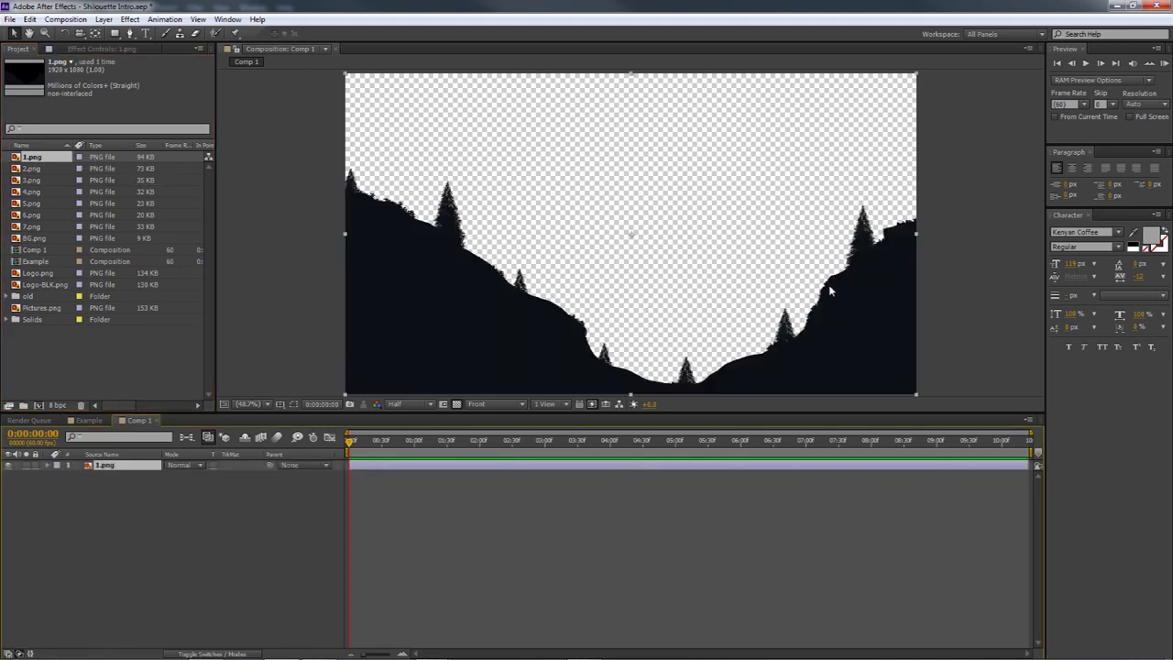
{"action": "left_click", "coordinate": [7, 296]}
{"action": "left_click", "coordinate": [7, 273]}
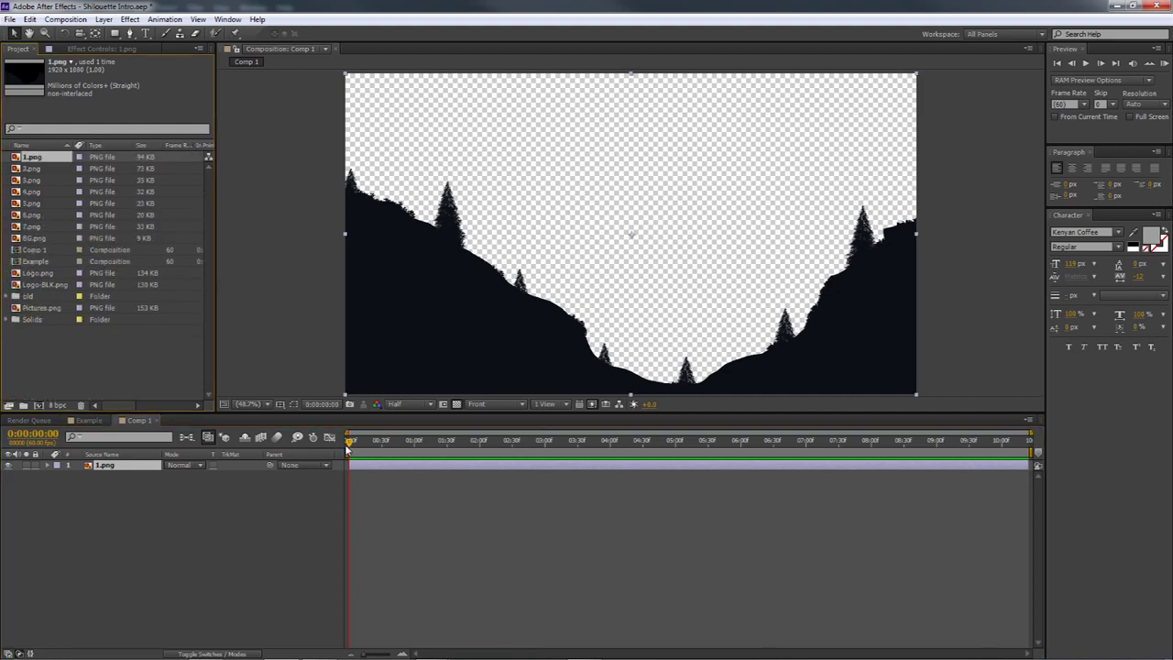
- Scrub through the start of the Example composition to examine its mountain animation, and return to Comp 1
{"action": "left_click", "coordinate": [88, 419]}
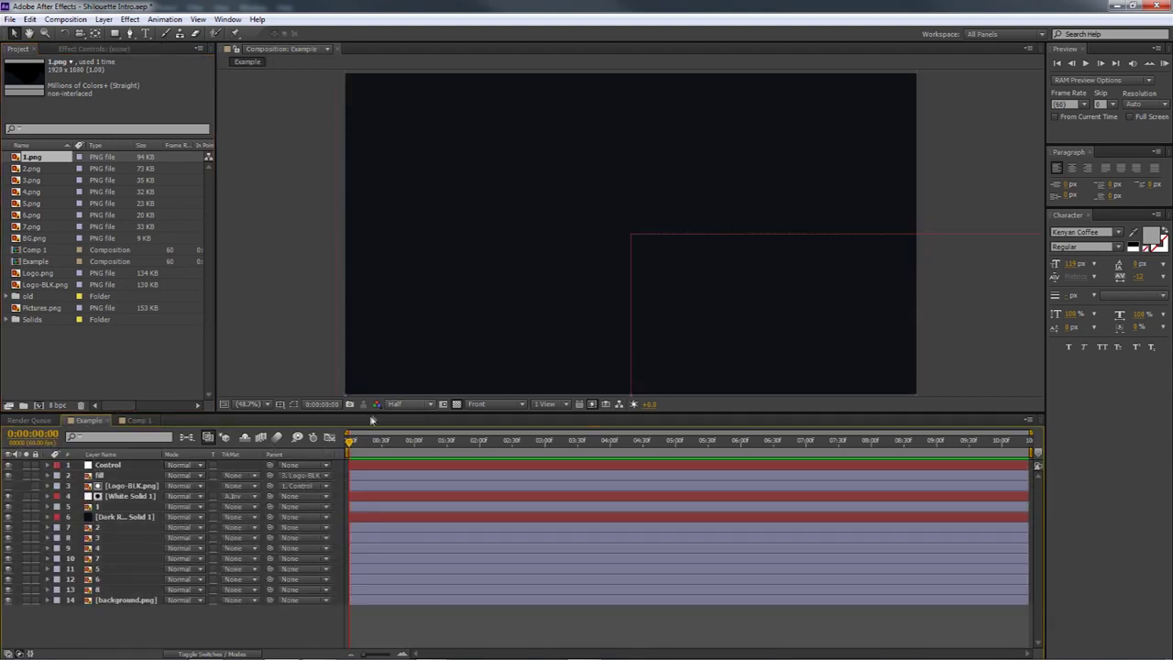
{"action": "left_click_drag", "start_coordinate": [350, 440], "coordinate": [425, 441]}
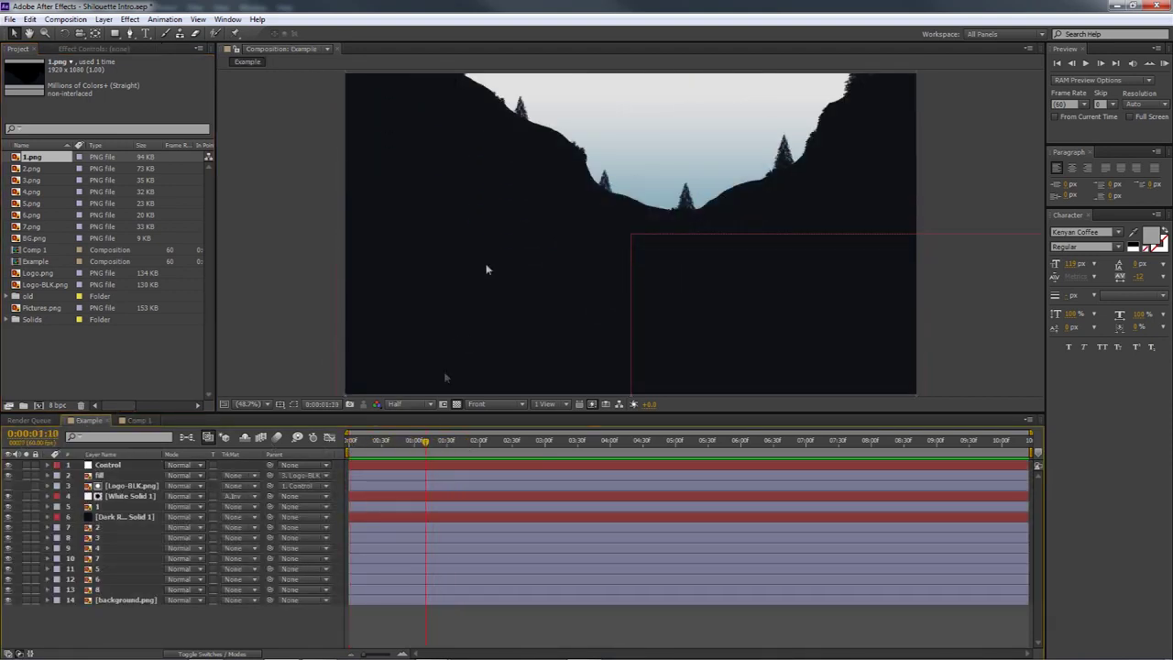
{"action": "left_click_drag", "start_coordinate": [376, 441], "coordinate": [546, 446]}
{"action": "left_click", "coordinate": [138, 420]}
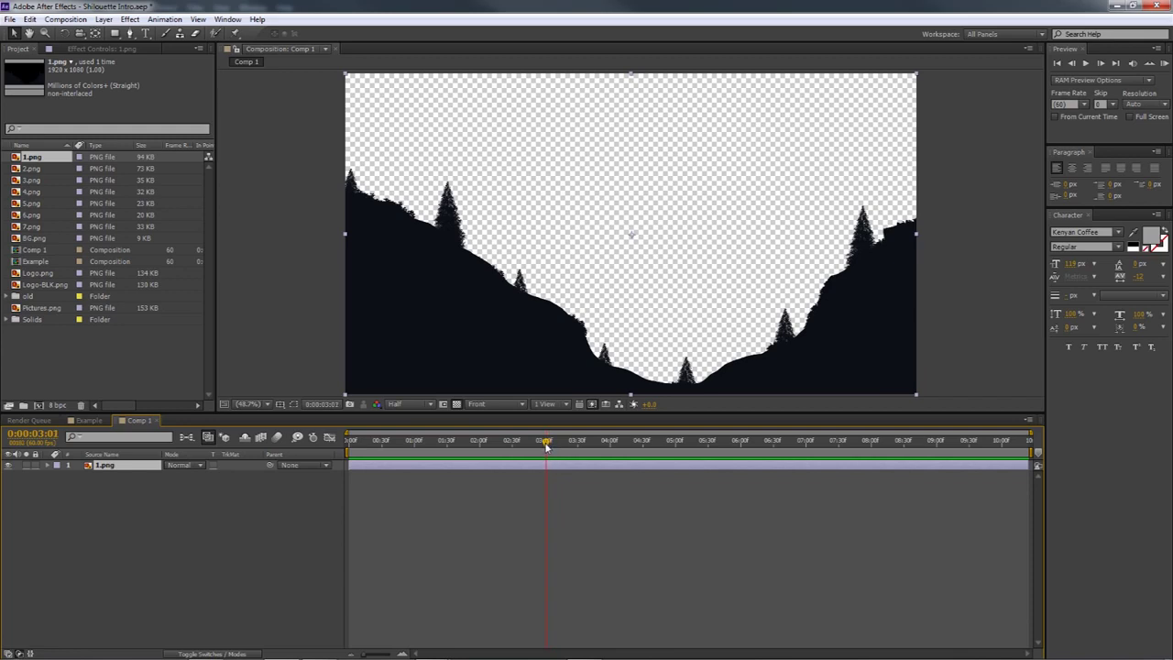
- Add a Position keyframe to the 1.png layer at 0:00:03:01
{"action": "left_click", "coordinate": [548, 441]}
{"action": "left_click", "coordinate": [546, 440]}
{"action": "key", "text": "p"}
{"action": "left_click", "coordinate": [80, 478]}
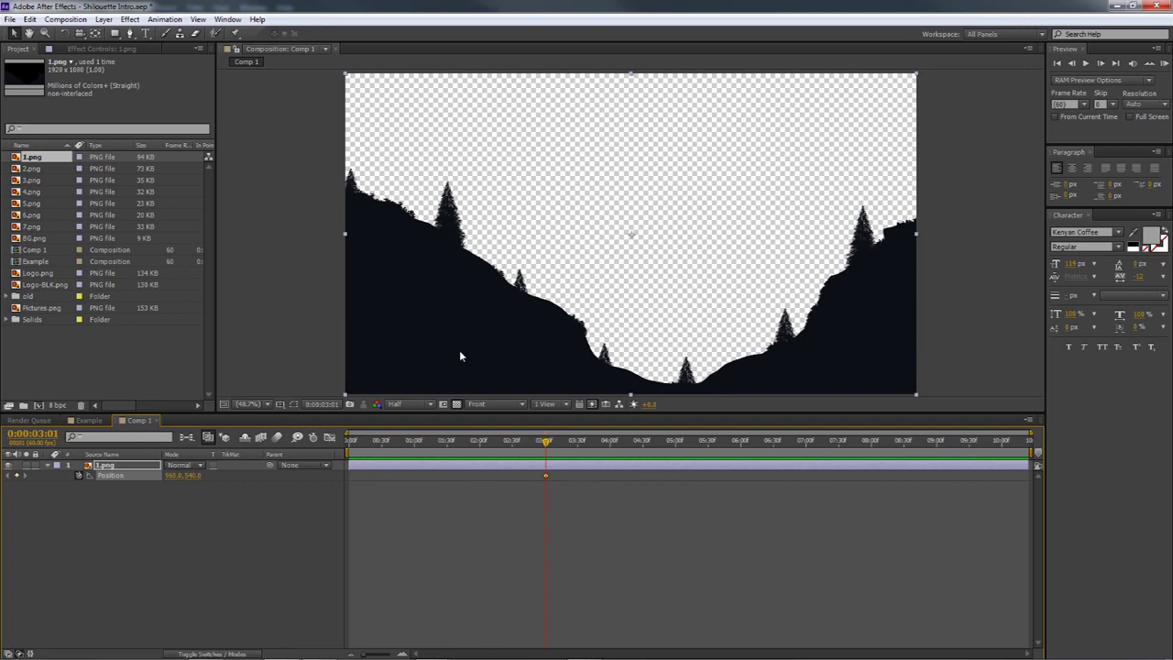
{"action": "key", "text": "Return"}
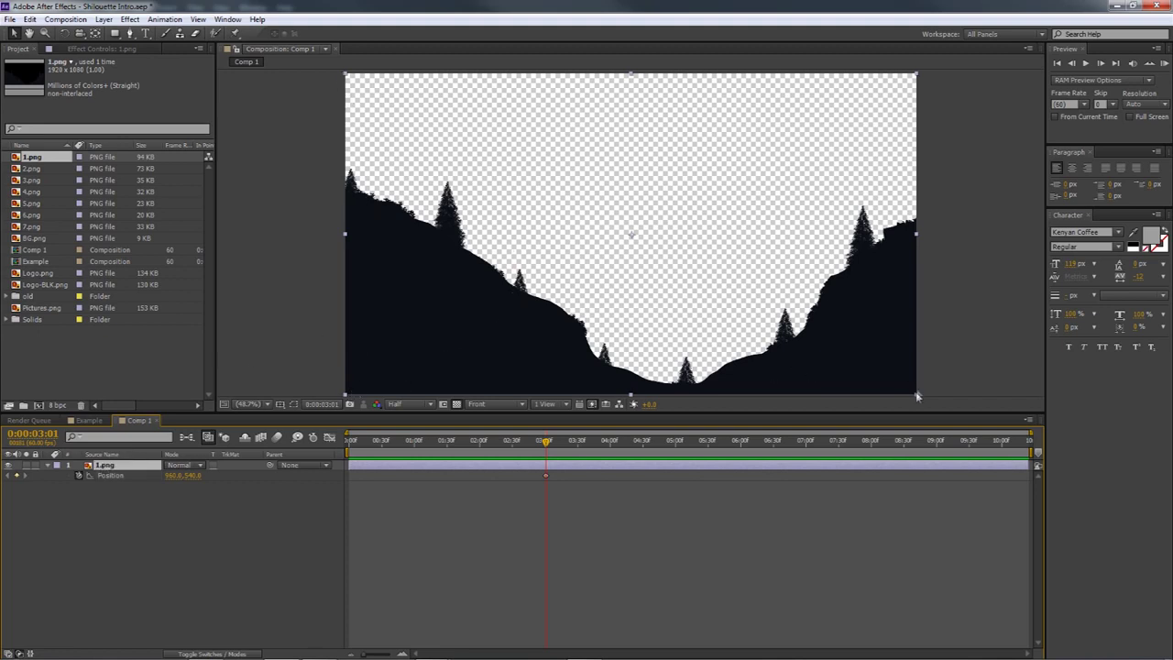
- Fit the 1.png layer to the Comp 1 frame
{"action": "left_click_drag", "start_coordinate": [916, 398], "coordinate": [901, 327]}
{"action": "key", "text": "ctrl+z"}
{"action": "right_click", "coordinate": [544, 255]}
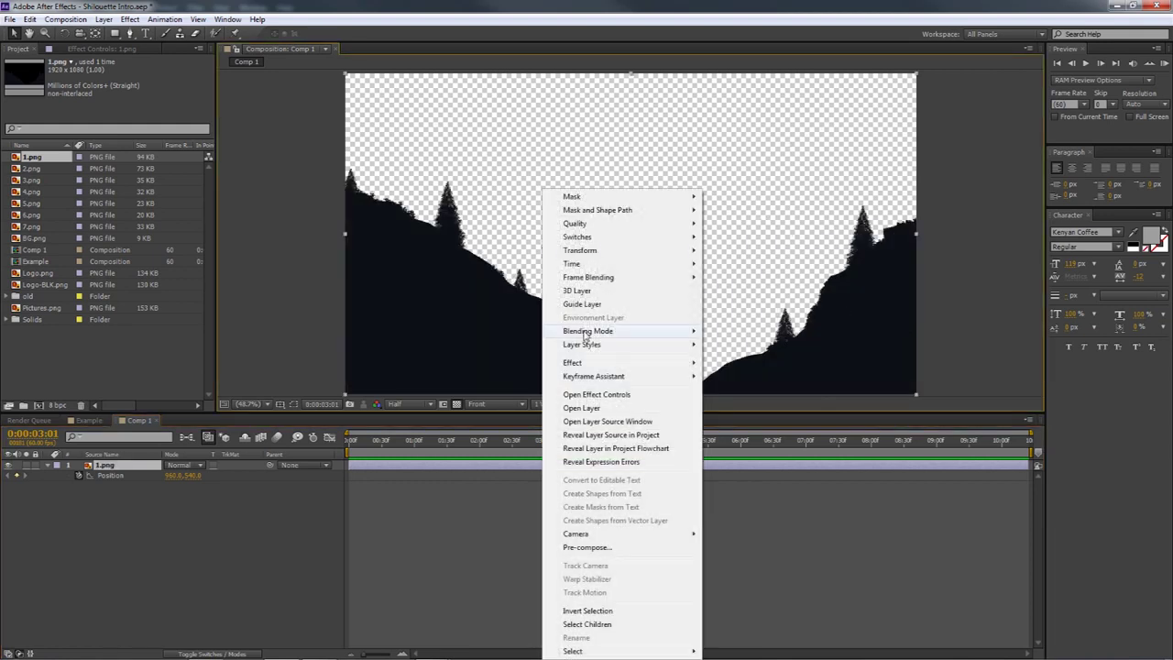
{"action": "mouse_move", "coordinate": [586, 251]}
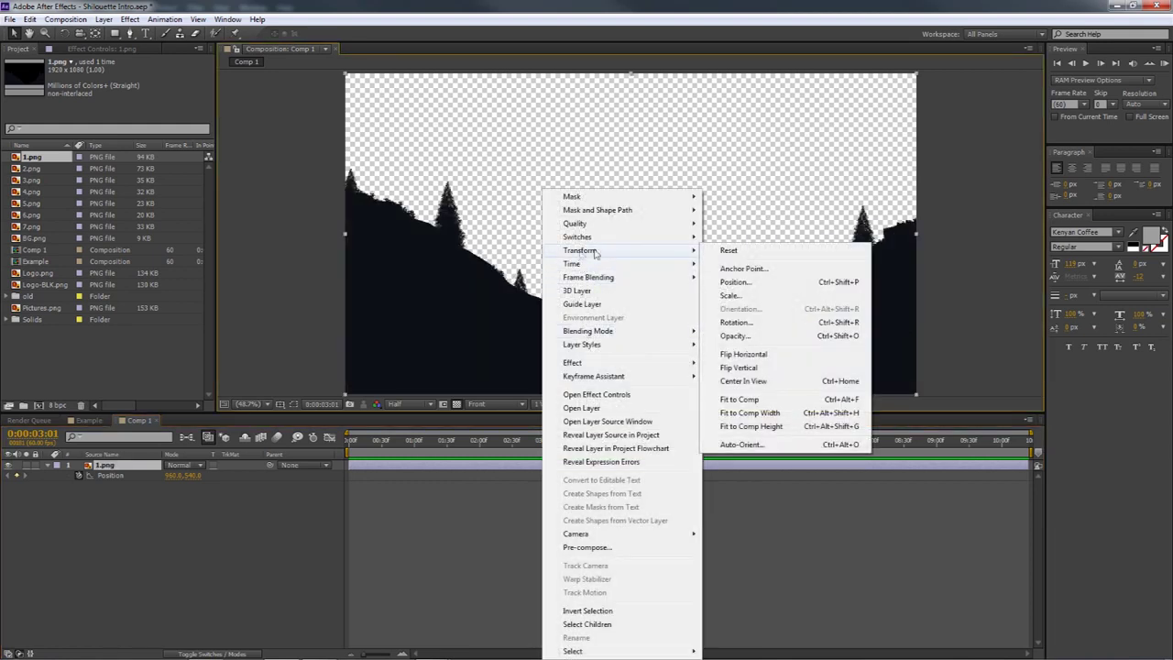
{"action": "left_click", "coordinate": [749, 400]}
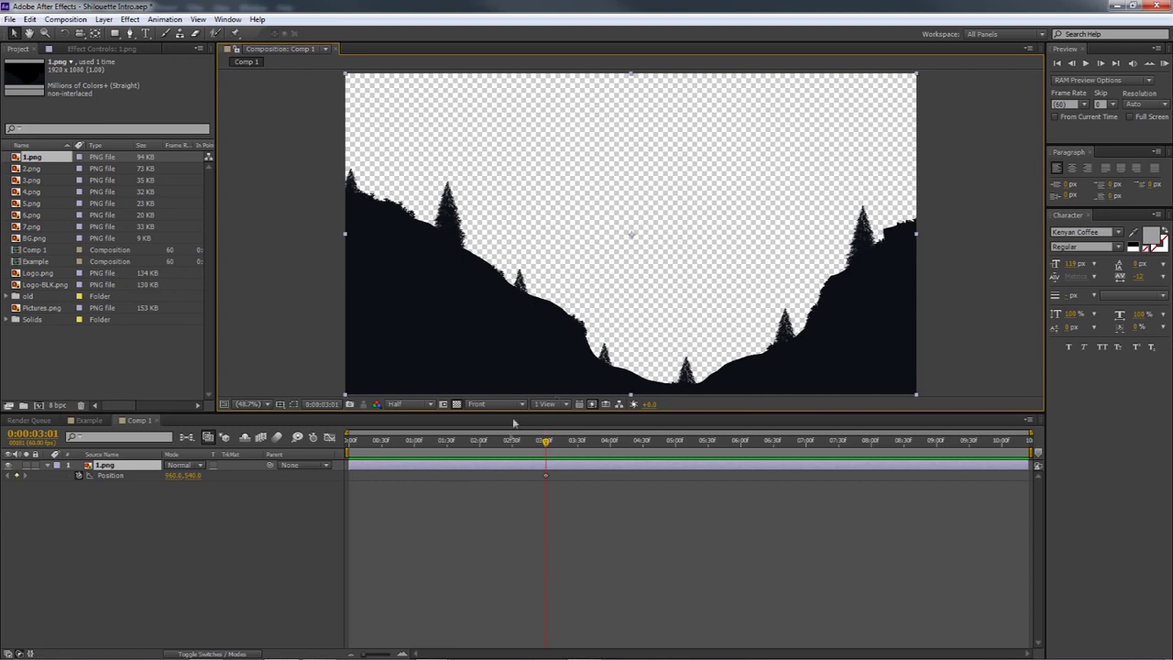
- Keyframe the 1.png Position at 960, -541 at 0:00:00:00 and preview the layer's movement into frame
{"action": "left_click_drag", "start_coordinate": [546, 444], "coordinate": [348, 442]}
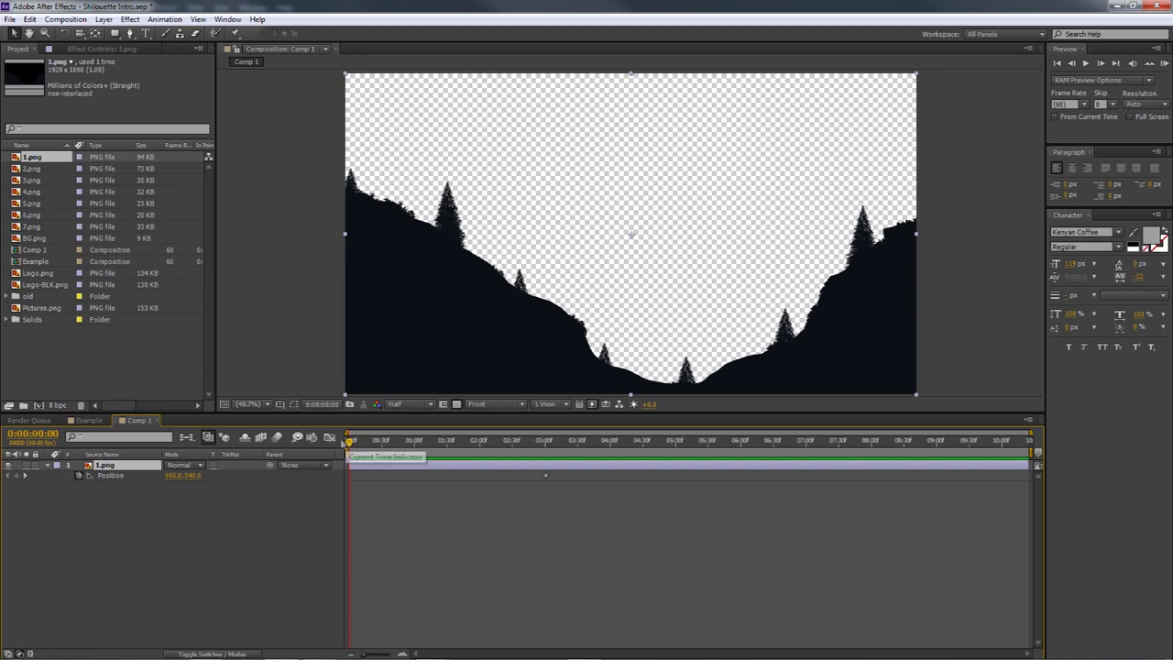
{"action": "left_click_drag", "start_coordinate": [192, 476], "coordinate": [167, 474]}
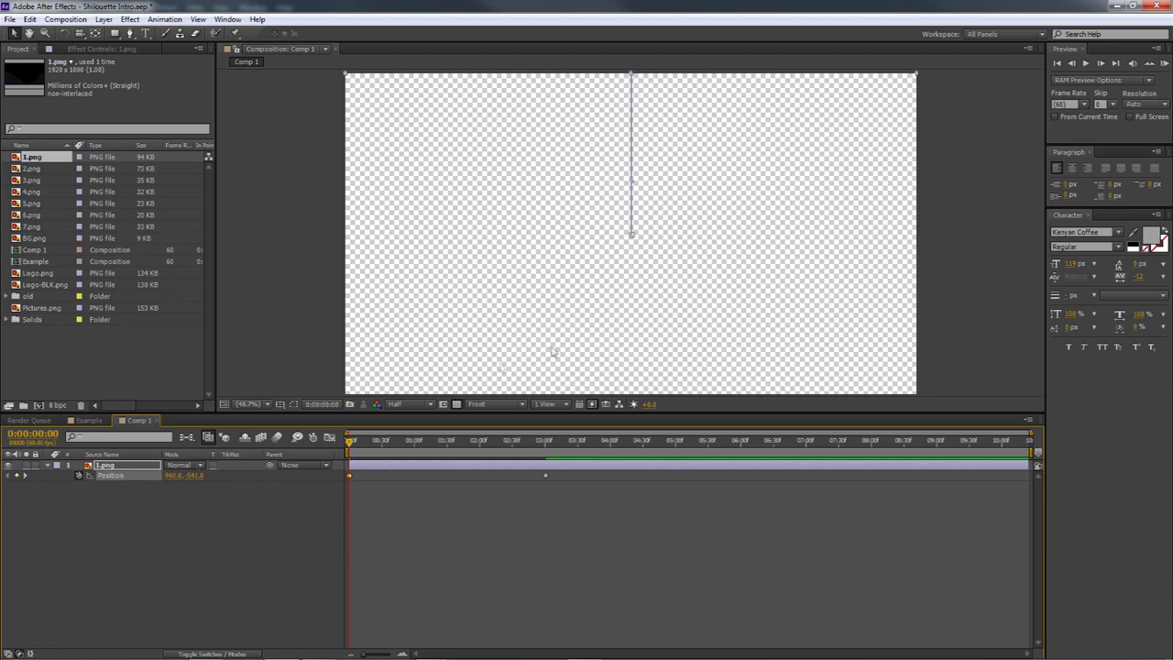
{"action": "left_click", "coordinate": [1149, 62]}
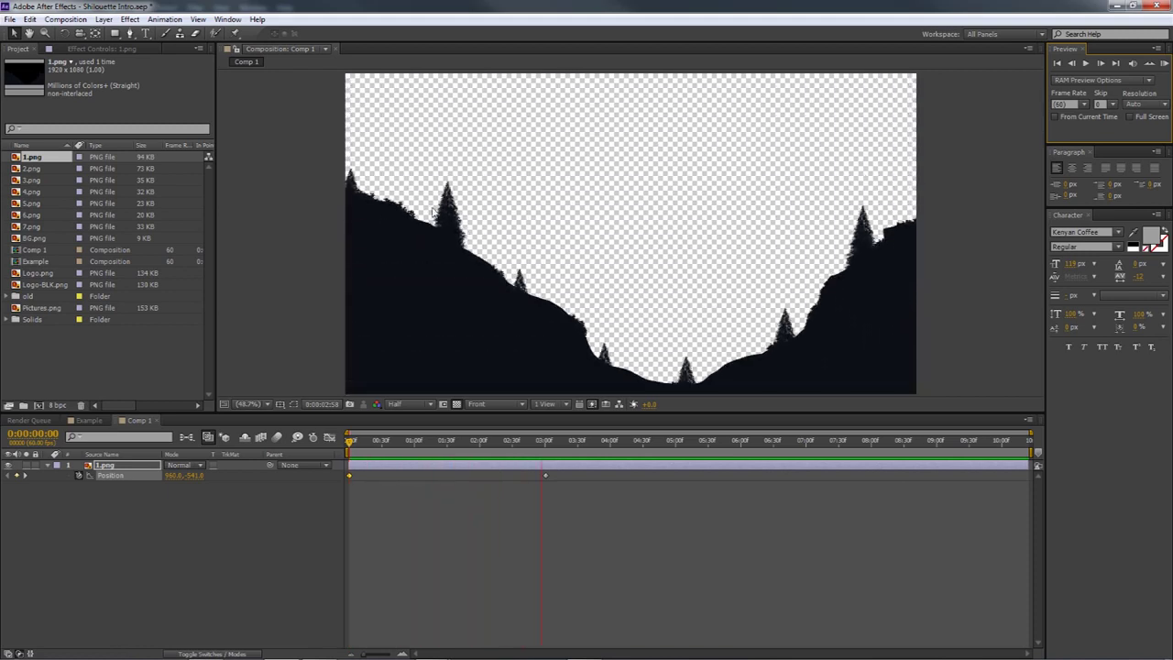
{"action": "left_click", "coordinate": [1164, 66]}
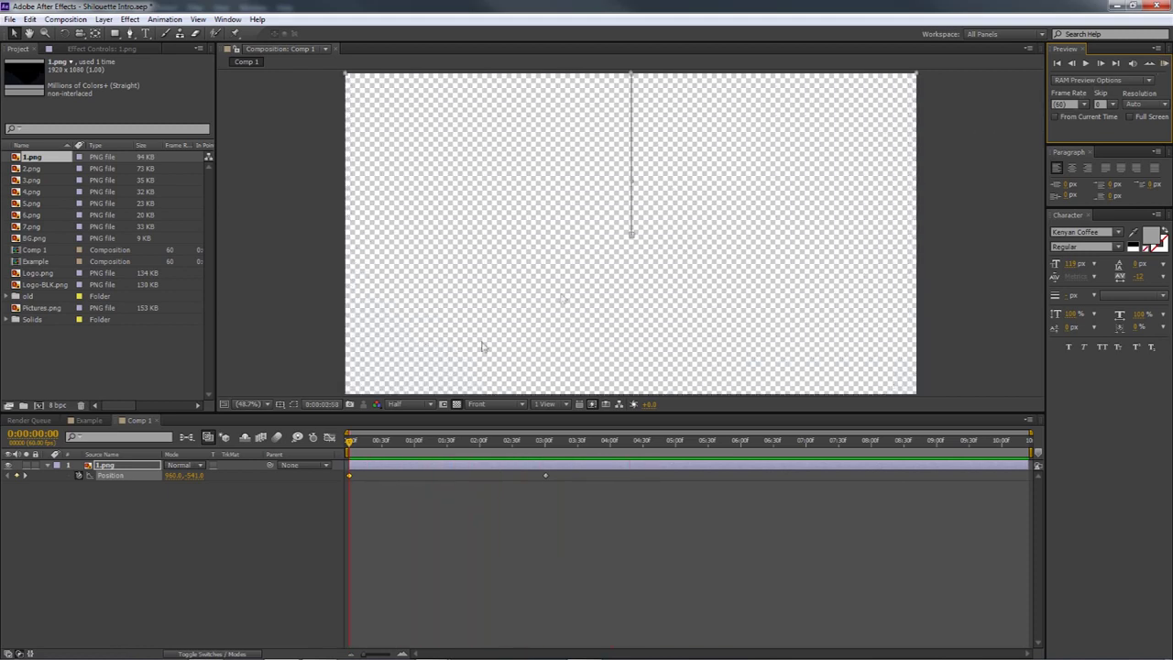
{"action": "left_click_drag", "start_coordinate": [349, 442], "coordinate": [547, 442]}
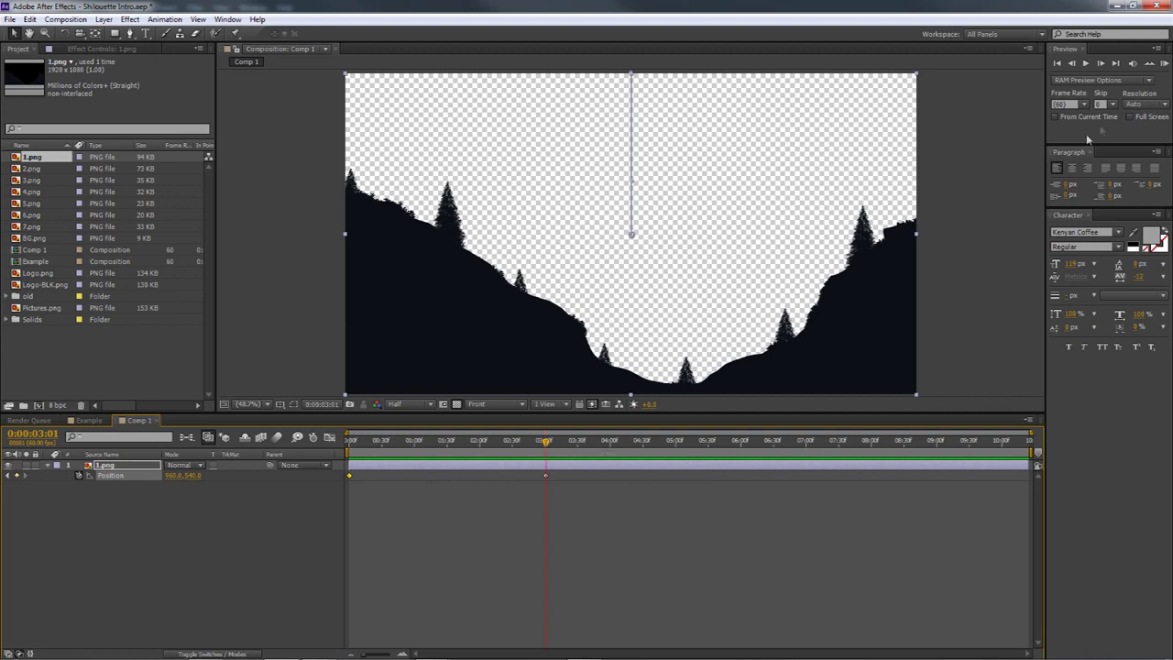
{"action": "left_click", "coordinate": [1164, 62]}
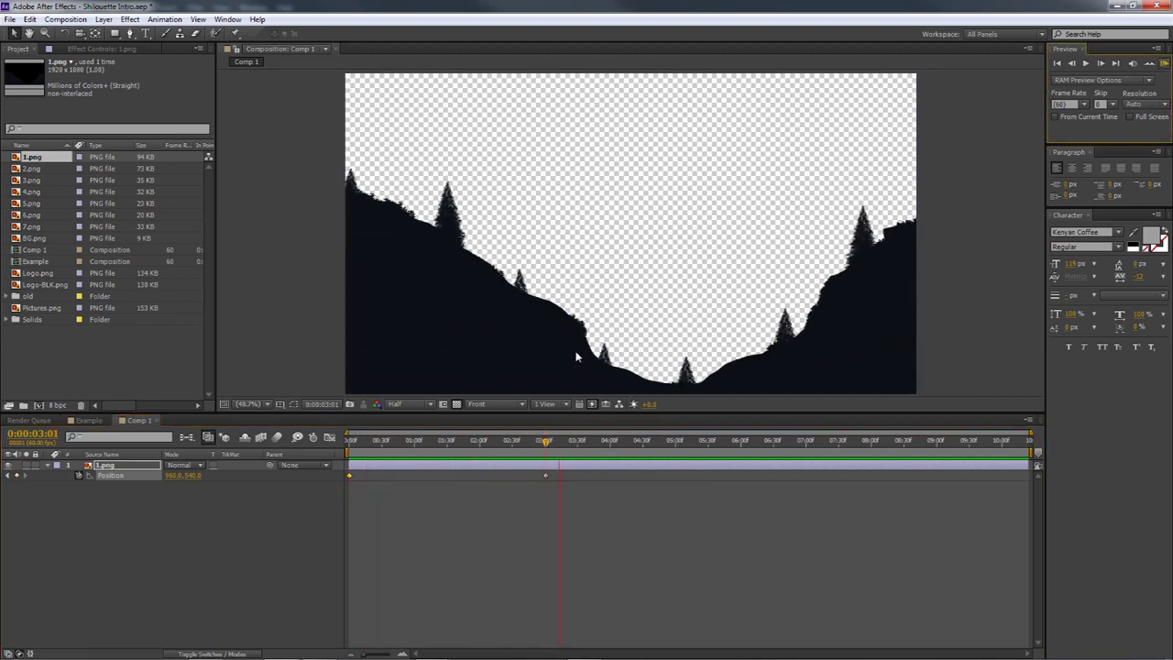
{"action": "left_click", "coordinate": [1163, 66]}
- Apply Easy Ease to both Position keyframes of the 1.png layer
{"action": "left_click_drag", "start_coordinate": [579, 471], "coordinate": [341, 480]}
{"action": "right_click", "coordinate": [547, 477]}
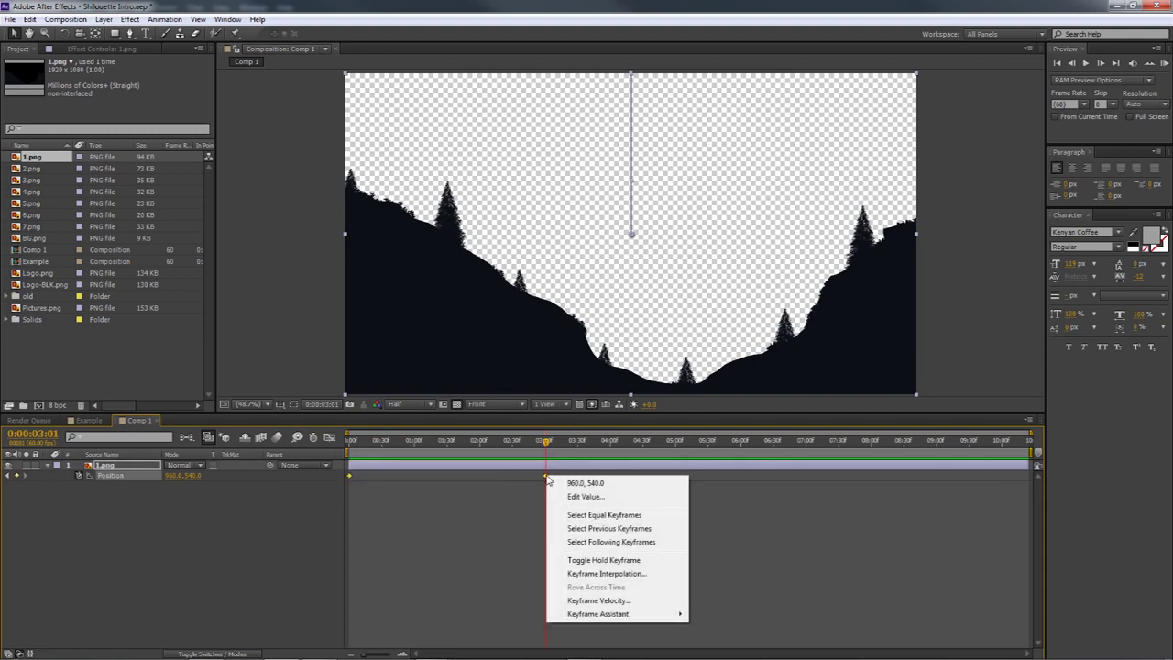
{"action": "mouse_move", "coordinate": [587, 612]}
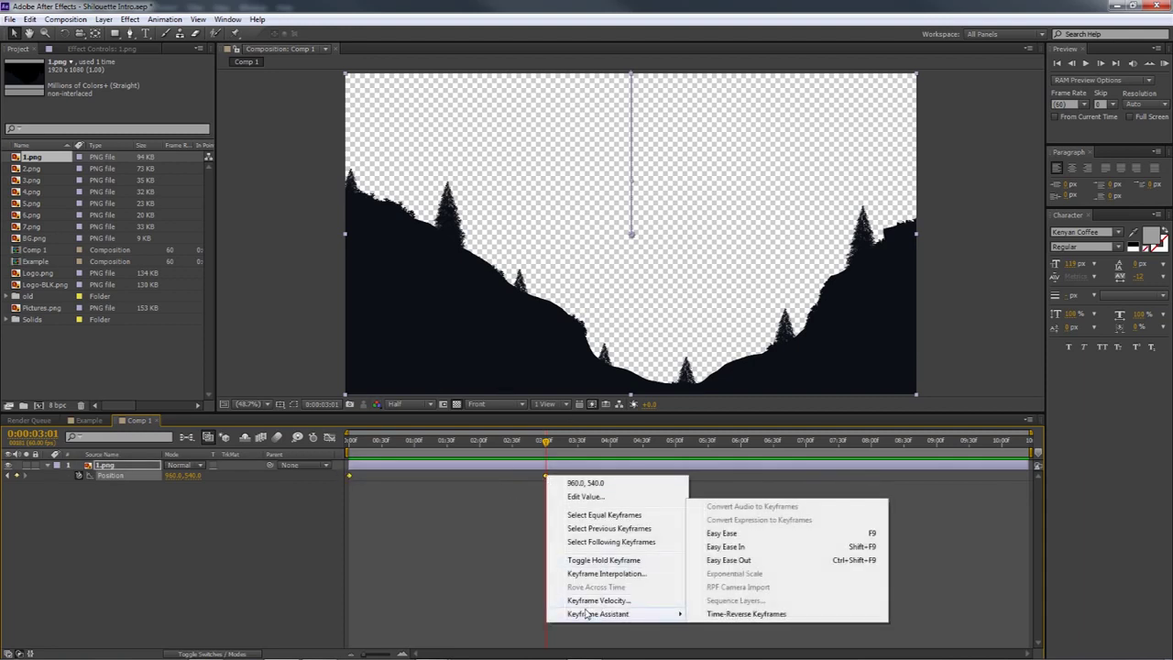
{"action": "left_click", "coordinate": [724, 534]}
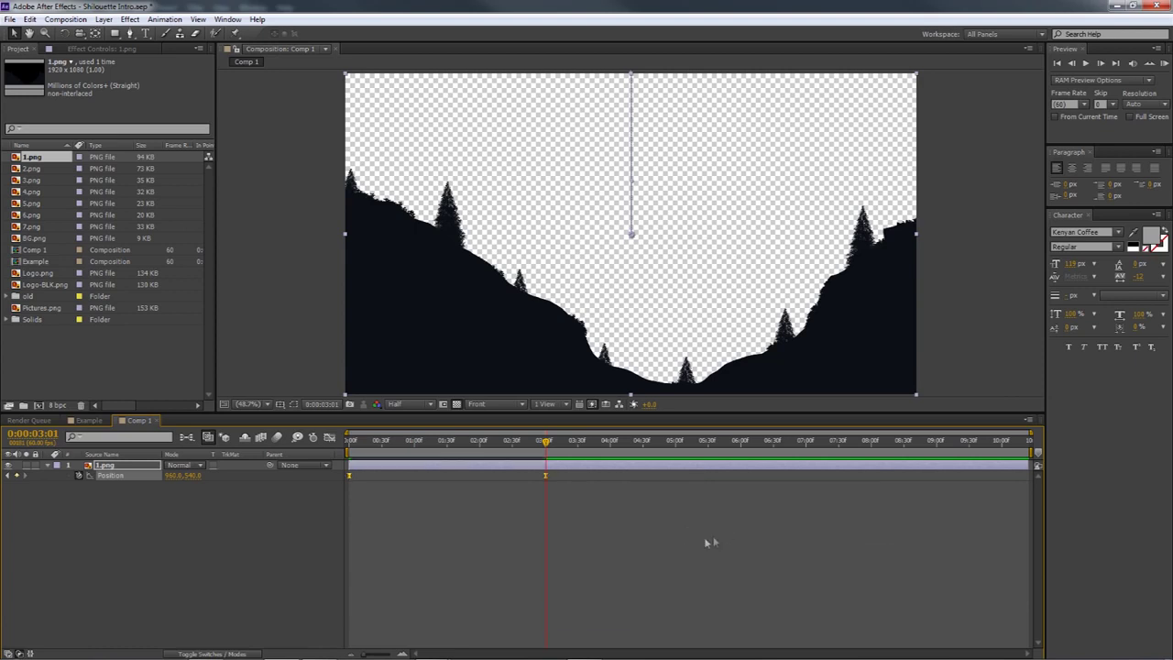
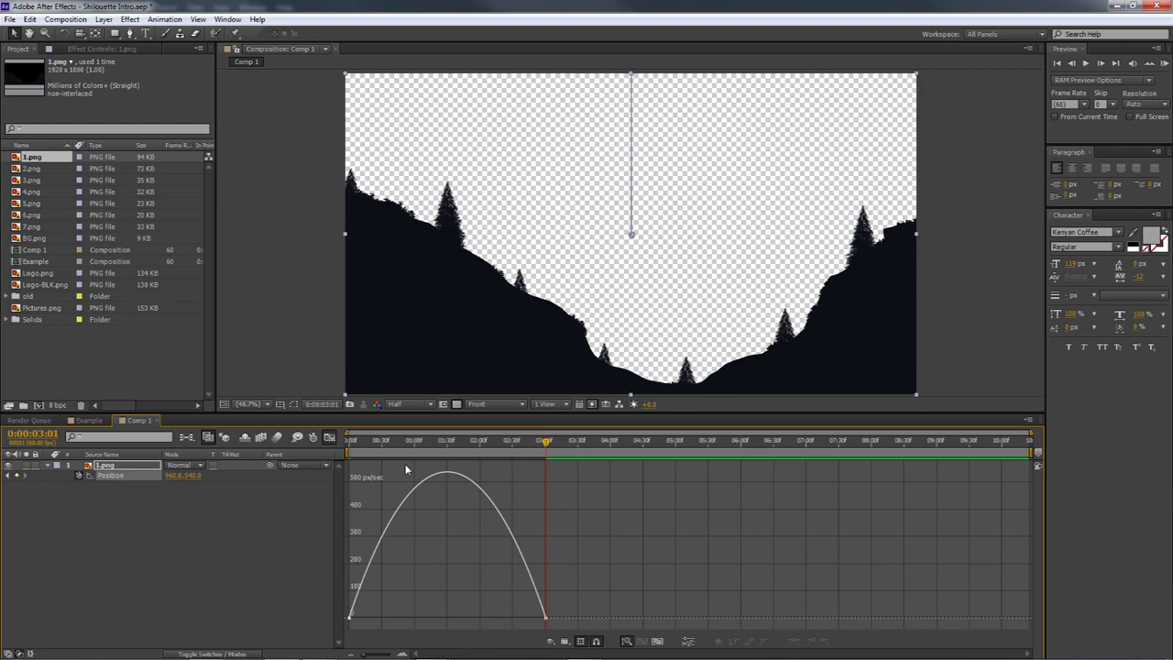
- Lengthen the easing on both 1.png Position keyframes so the speed graph forms a sharp peak shortly before two seconds
{"action": "left_click", "coordinate": [348, 618]}
{"action": "left_click_drag", "start_coordinate": [383, 623], "coordinate": [438, 626]}
{"action": "left_click_drag", "start_coordinate": [513, 620], "coordinate": [485, 550]}
- Preview the eased 1.png movement from the start, examine its speed curve, and close the Graph Editor
{"action": "key", "text": "Home"}
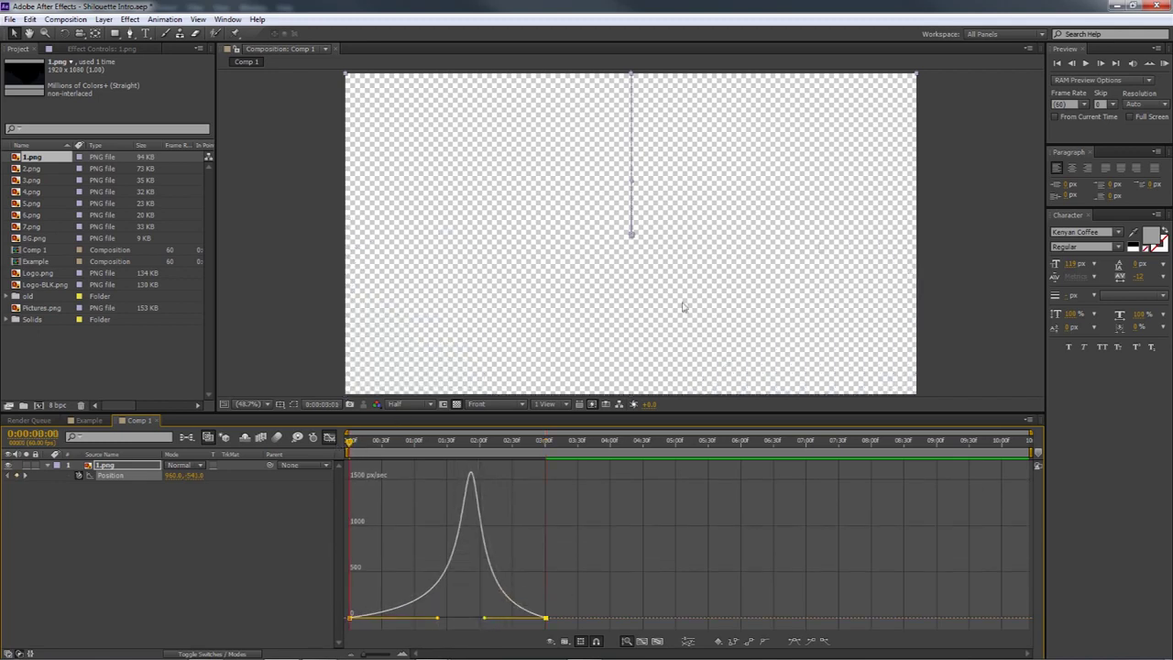
{"action": "key", "text": "KP_0"}
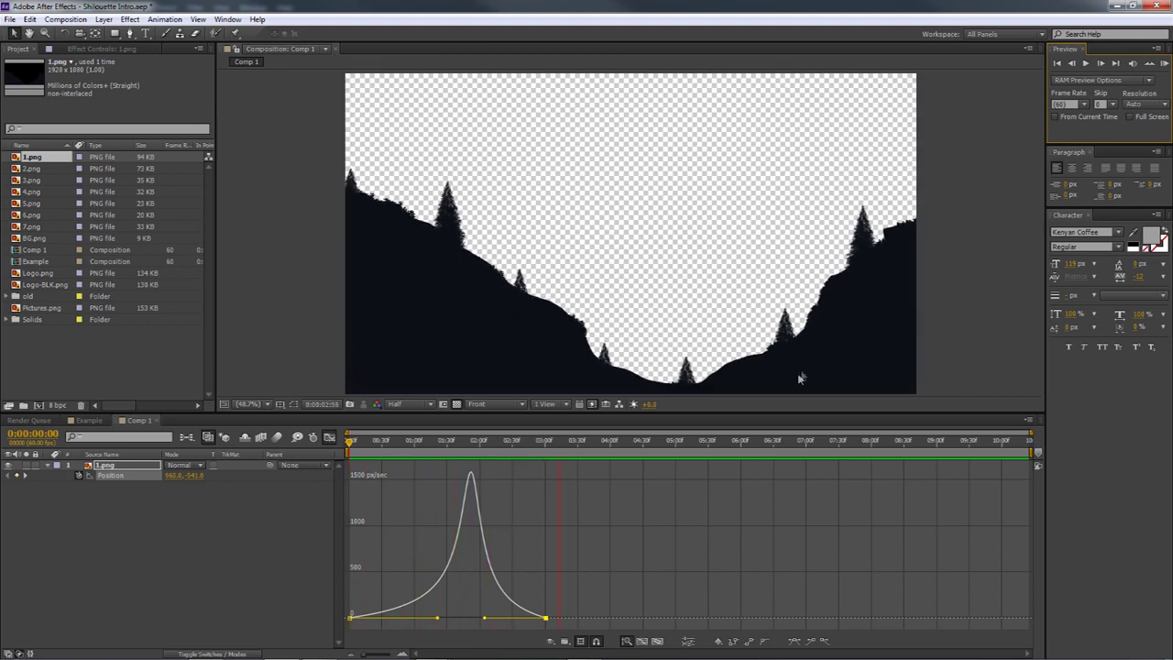
{"action": "key", "text": "space"}
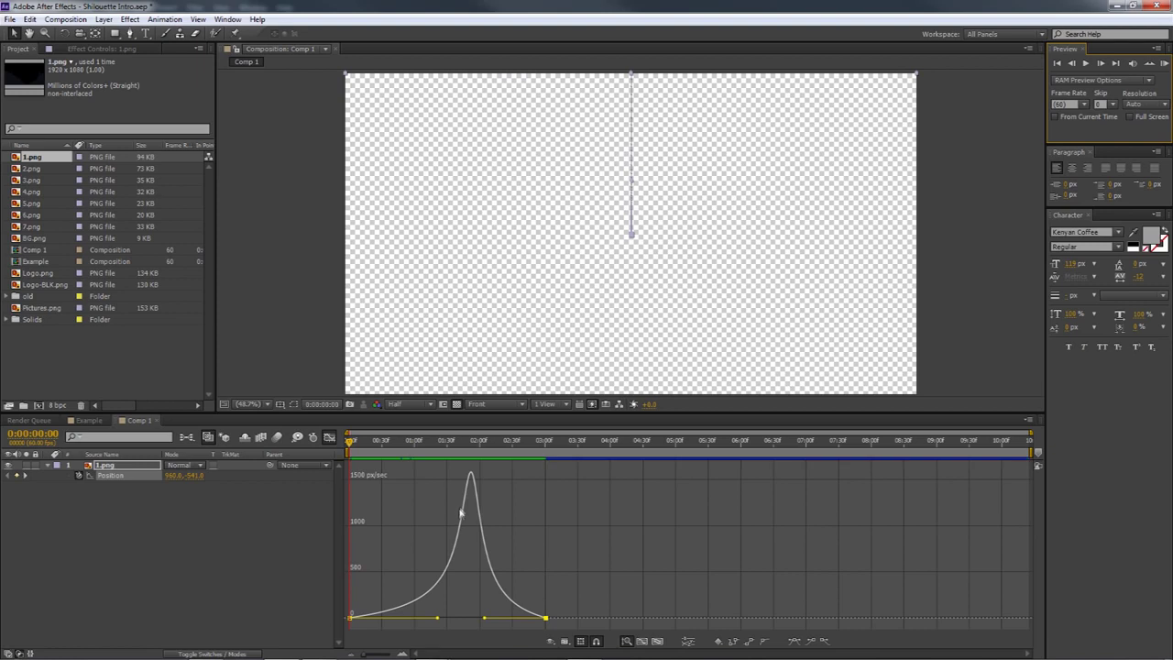
{"action": "mouse_move", "coordinate": [464, 505]}
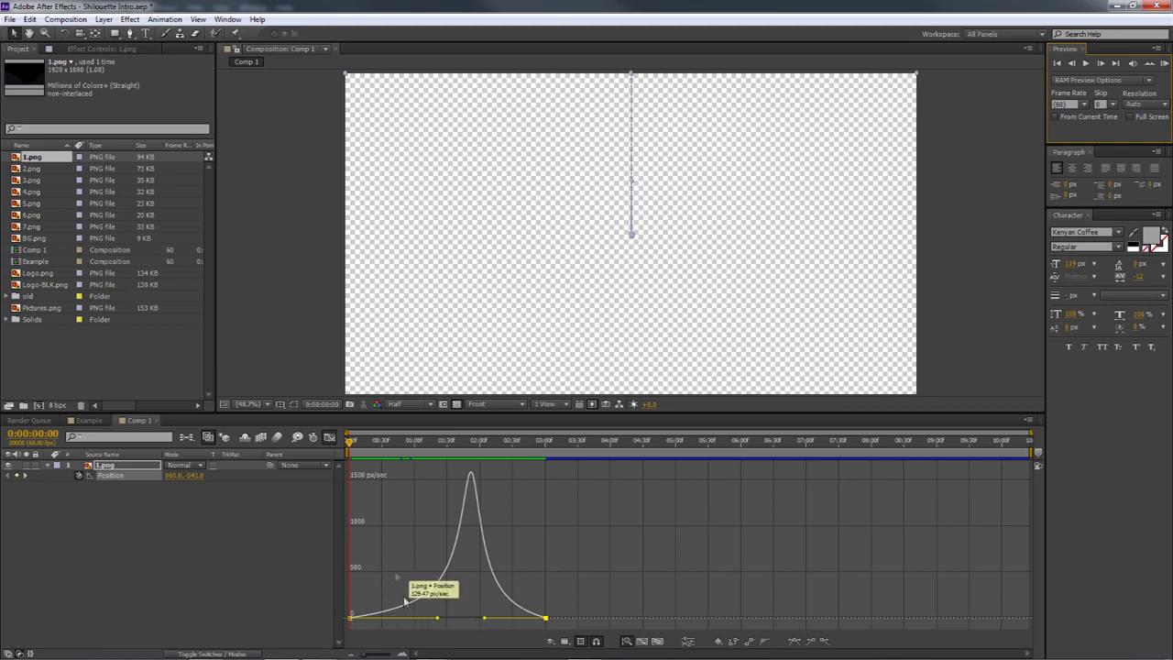
{"action": "left_click", "coordinate": [329, 437]}
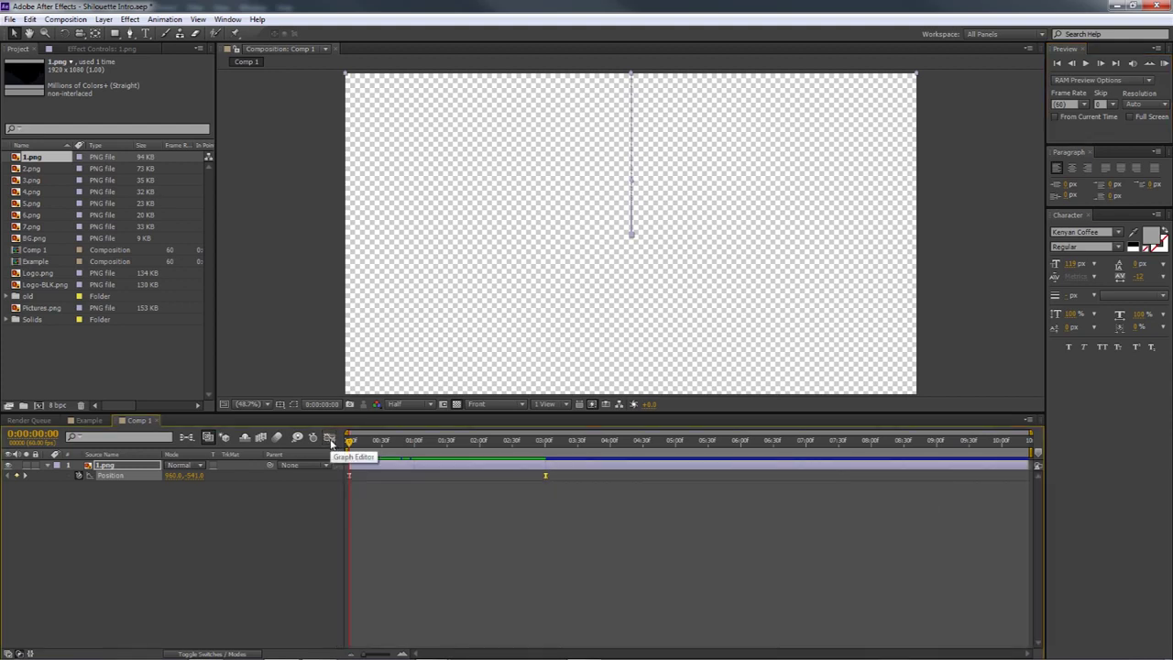
- Add BG.png as a layer beneath 1.png in the Comp 1 timeline, with the current time at 0:00:03:01
{"action": "left_click_drag", "start_coordinate": [350, 442], "coordinate": [547, 450]}
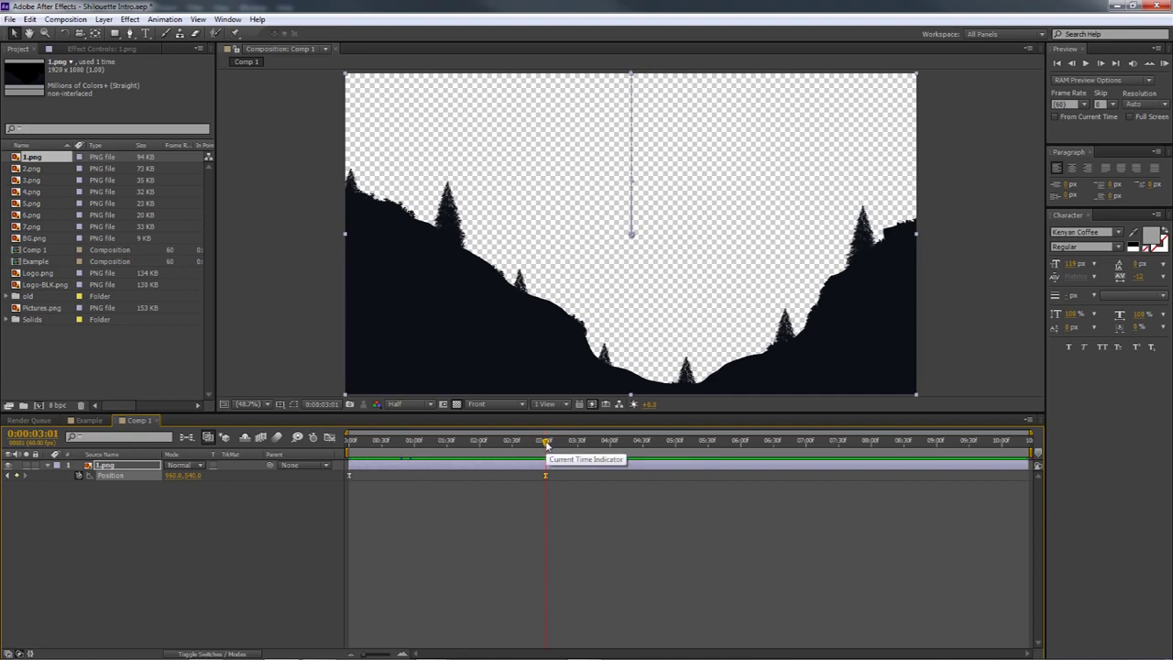
{"action": "left_click_drag", "start_coordinate": [33, 240], "coordinate": [91, 534]}
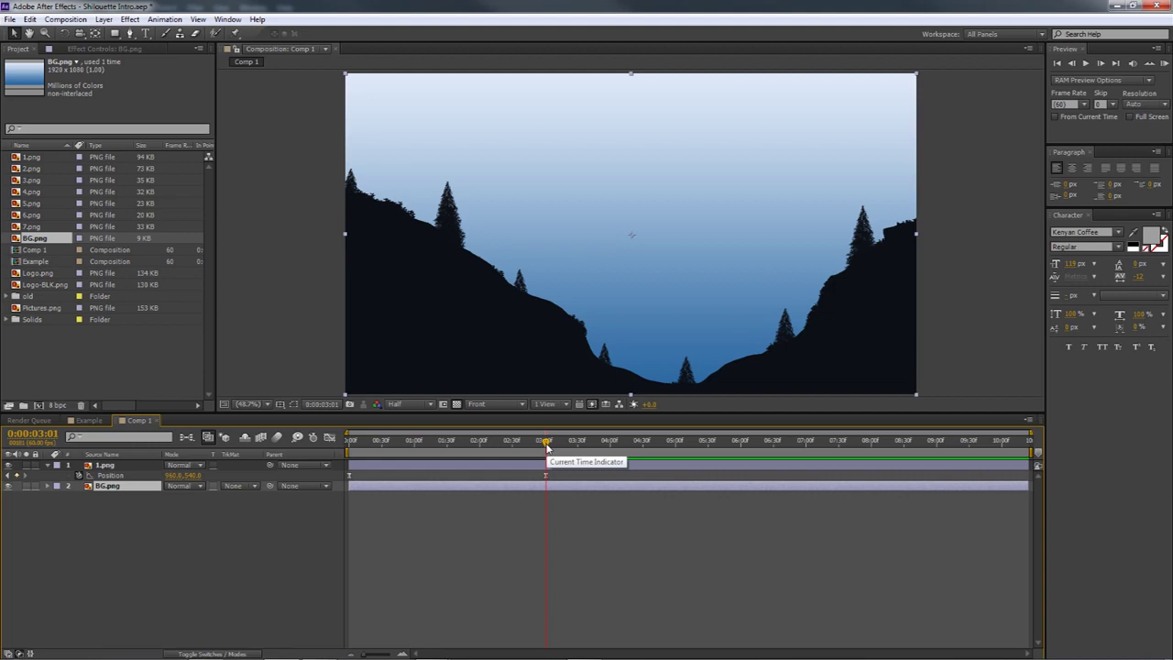
{"action": "mouse_move", "coordinate": [547, 446]}
{"action": "left_mouse_down"}
{"action": "mouse_move", "coordinate": [351, 442]}
{"action": "mouse_move", "coordinate": [576, 441]}
{"action": "mouse_move", "coordinate": [548, 439]}
{"action": "left_mouse_up"}
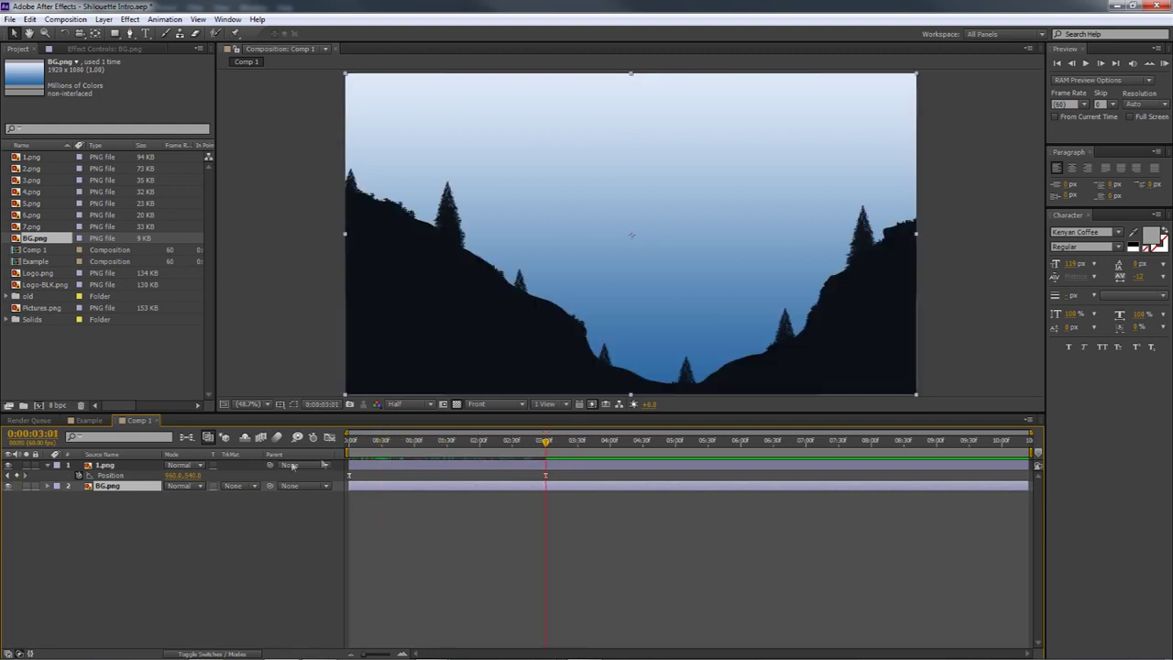
{"action": "right_click", "coordinate": [122, 505]}
{"action": "mouse_move", "coordinate": [146, 515]}
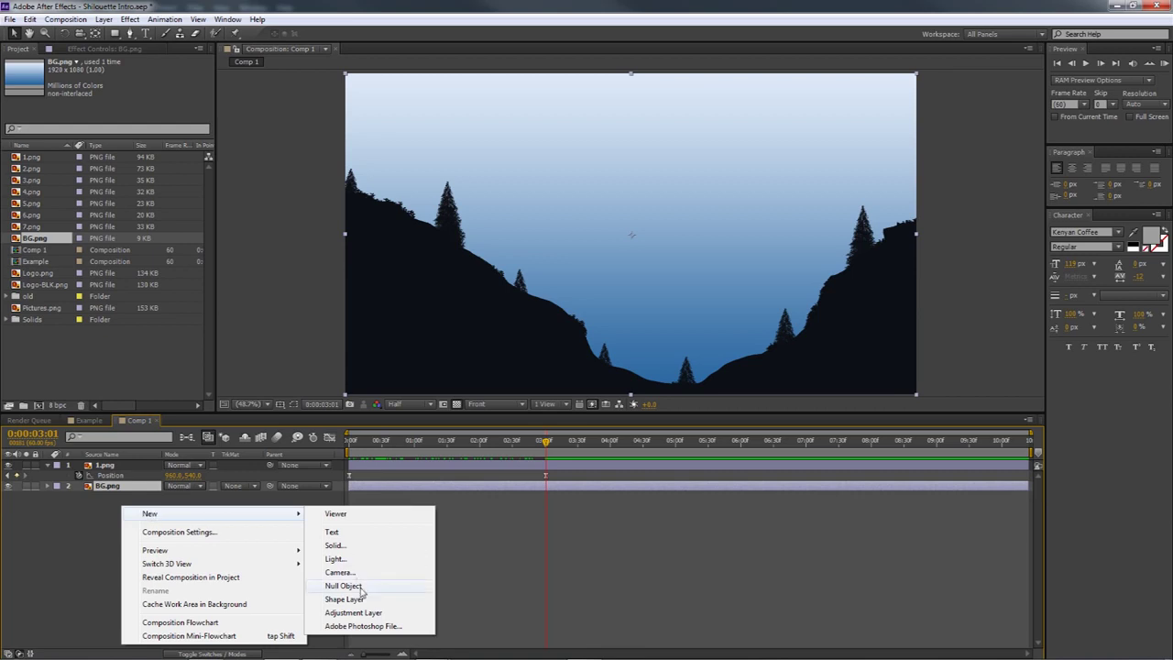
{"action": "left_click", "coordinate": [335, 546]}
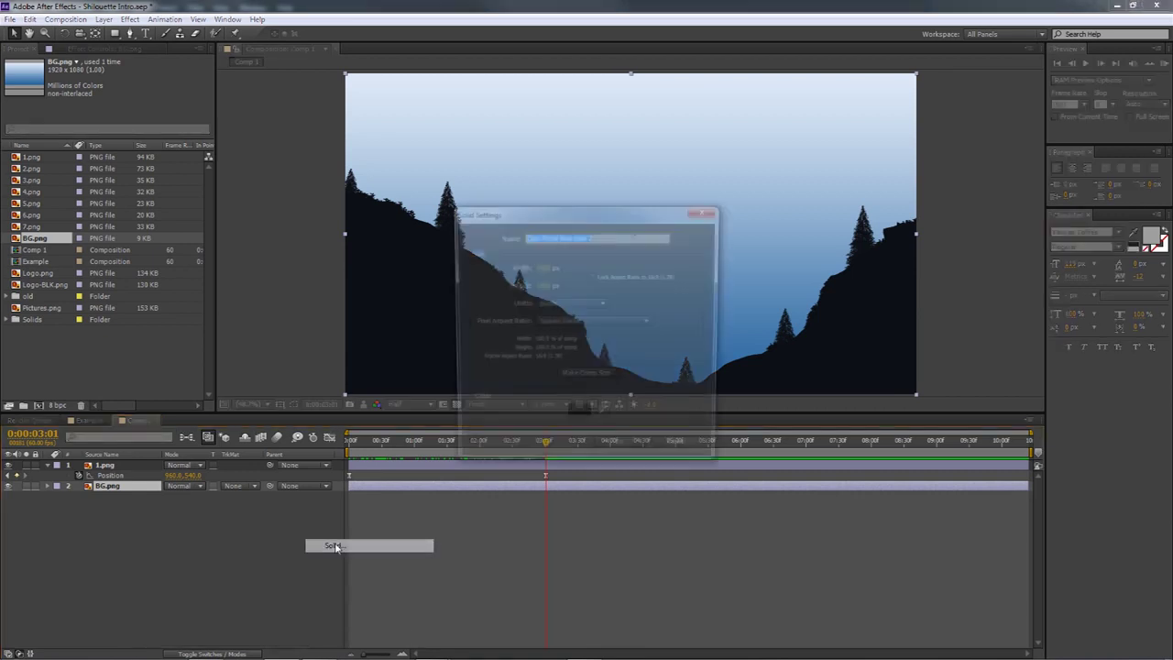
{"action": "left_click", "coordinate": [682, 451]}
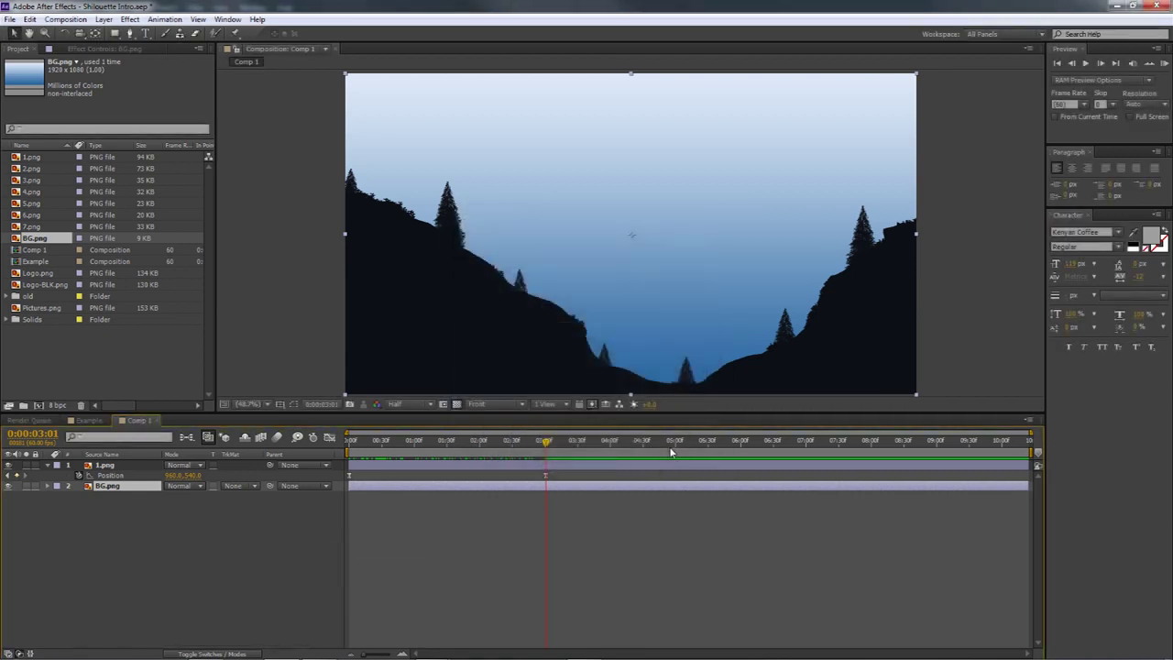
- Create a 1920 x 1080 px solid in Comp 1 with its color sampled from the dark mountain silhouette
{"action": "key", "text": "ctrl+y"}
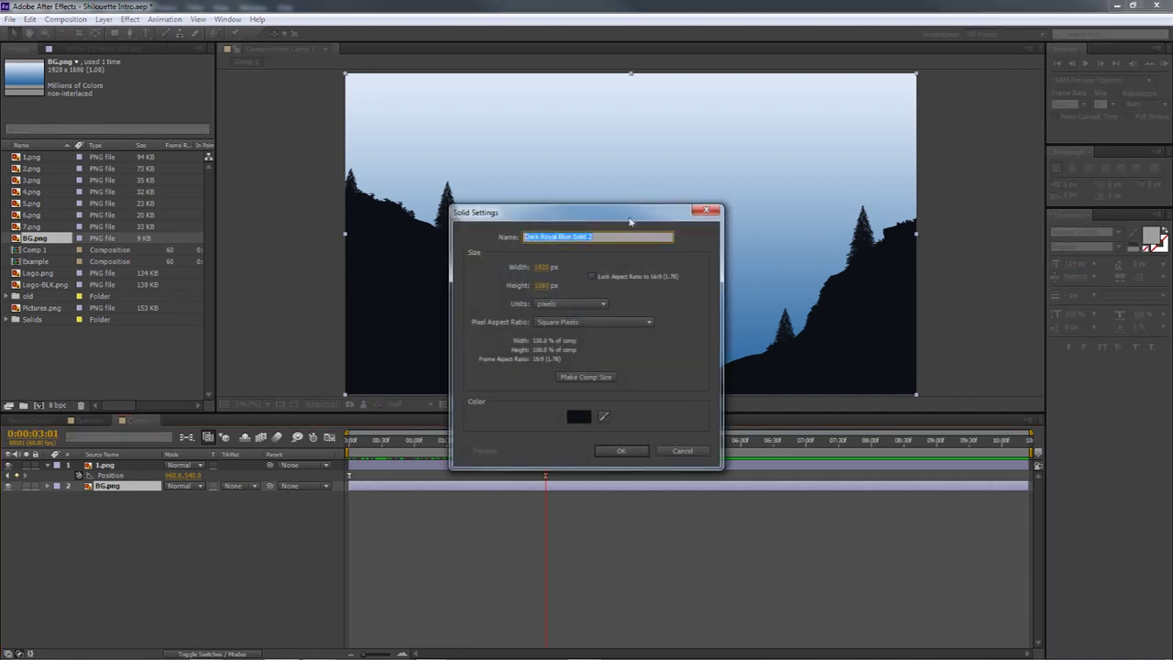
{"action": "left_click", "coordinate": [777, 392]}
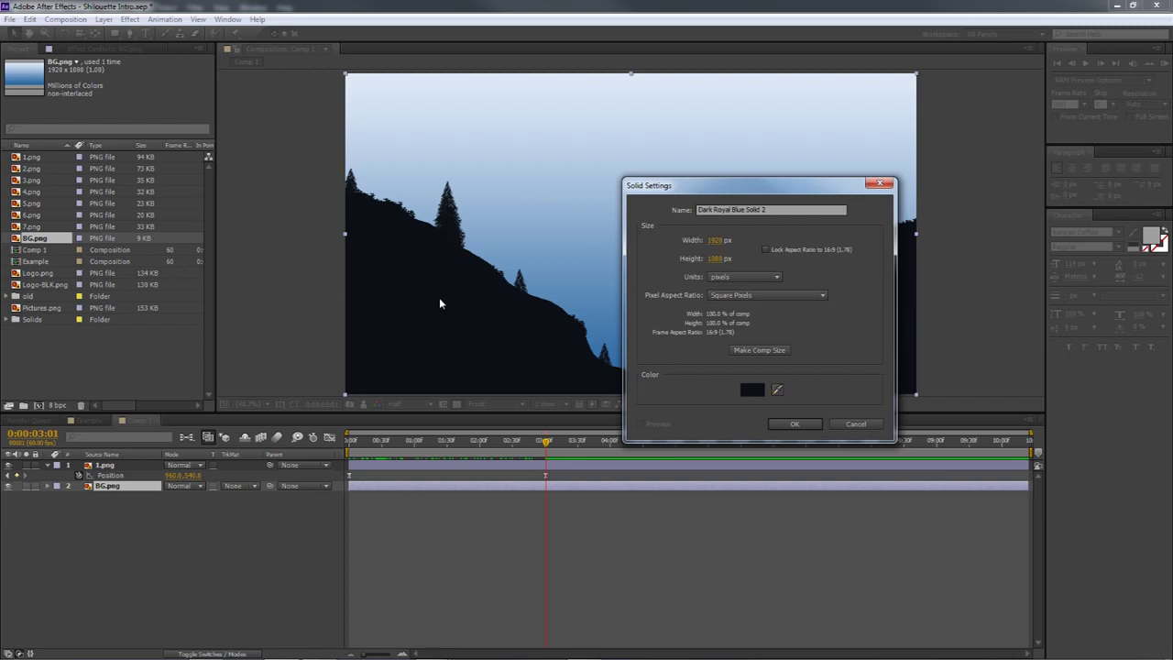
{"action": "left_click", "coordinate": [439, 297]}
{"action": "left_click", "coordinate": [794, 423]}
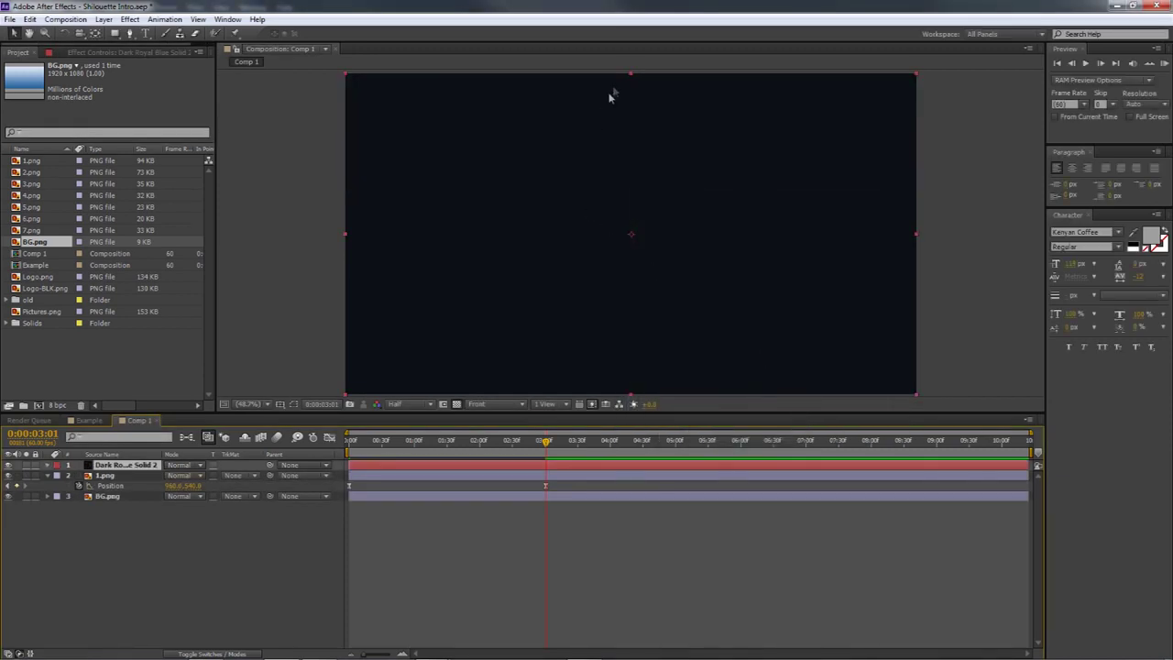
- Move the dark solid layer between 1.png and BG.png in the layer order
{"action": "left_click_drag", "start_coordinate": [546, 443], "coordinate": [352, 438]}
{"action": "left_click", "coordinate": [111, 486]}
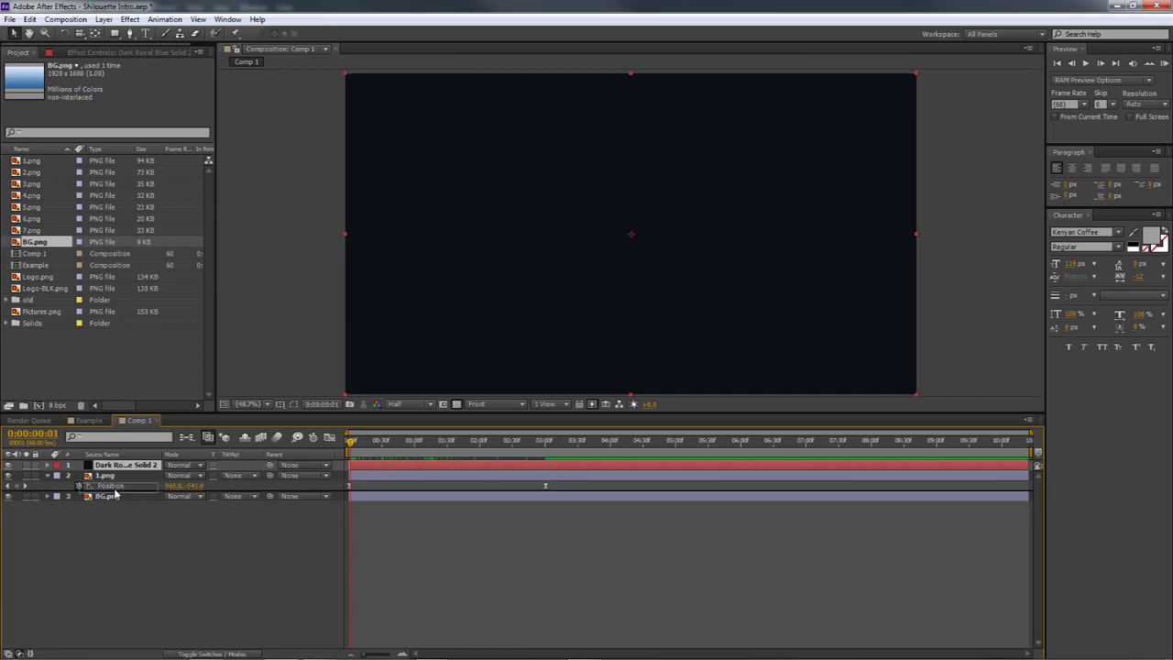
{"action": "key", "text": "ctrl+]"}
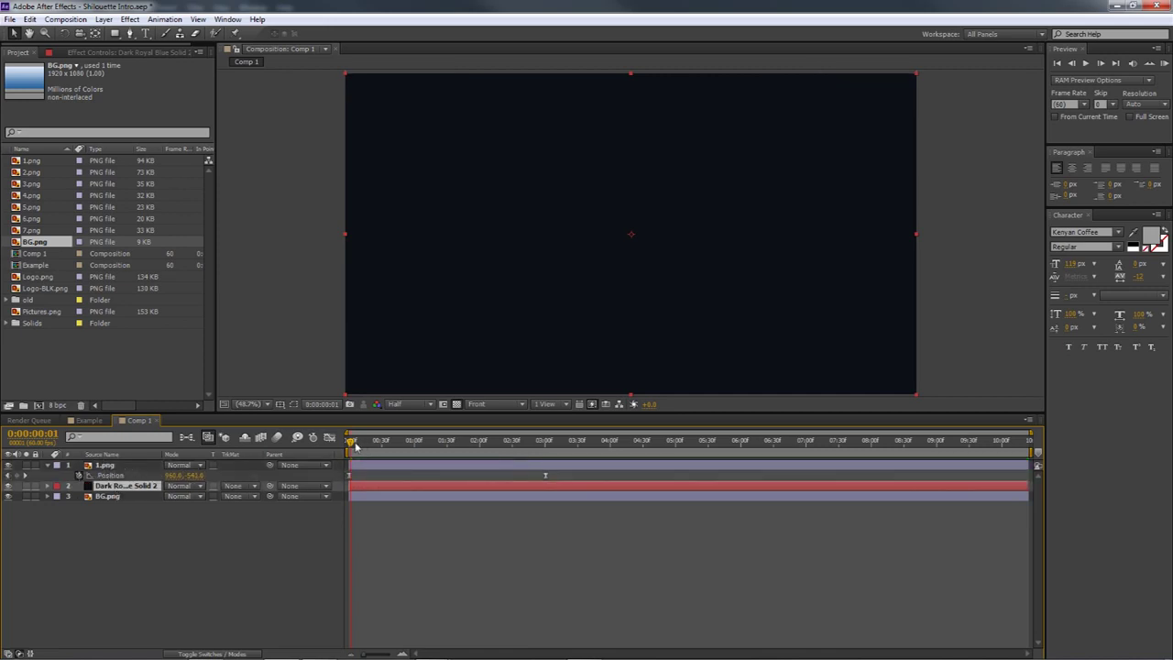
- Add a Position keyframe to the dark solid at 0:00:00:00
{"action": "left_click_drag", "start_coordinate": [350, 443], "coordinate": [346, 443]}
{"action": "key", "text": "p"}
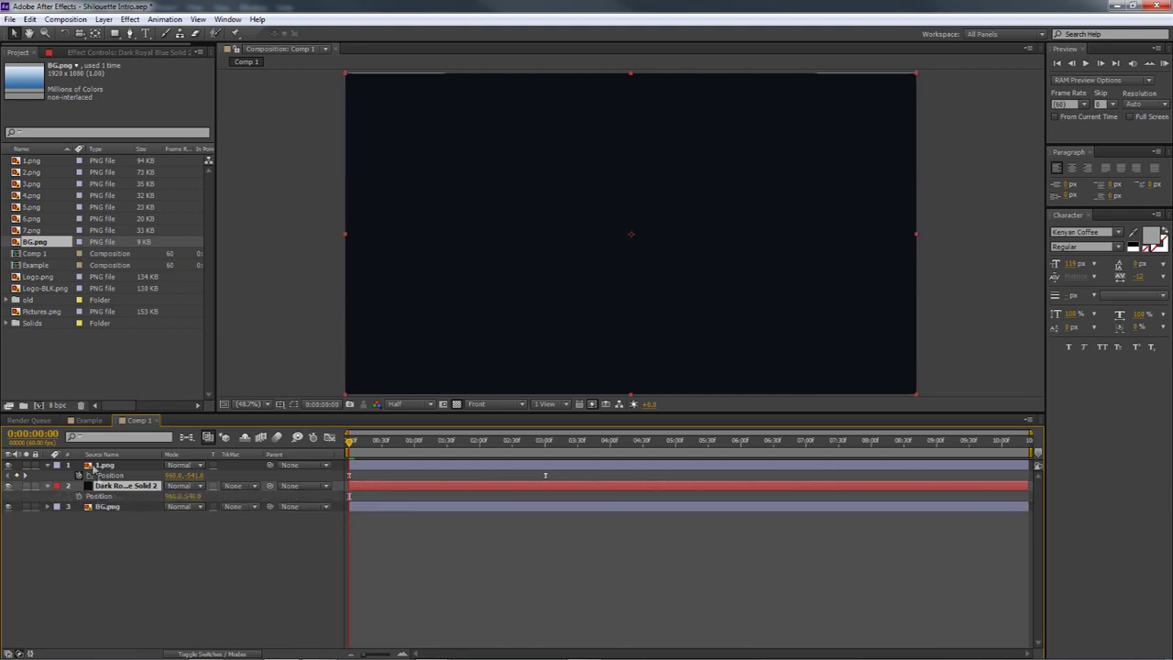
{"action": "left_click", "coordinate": [79, 496]}
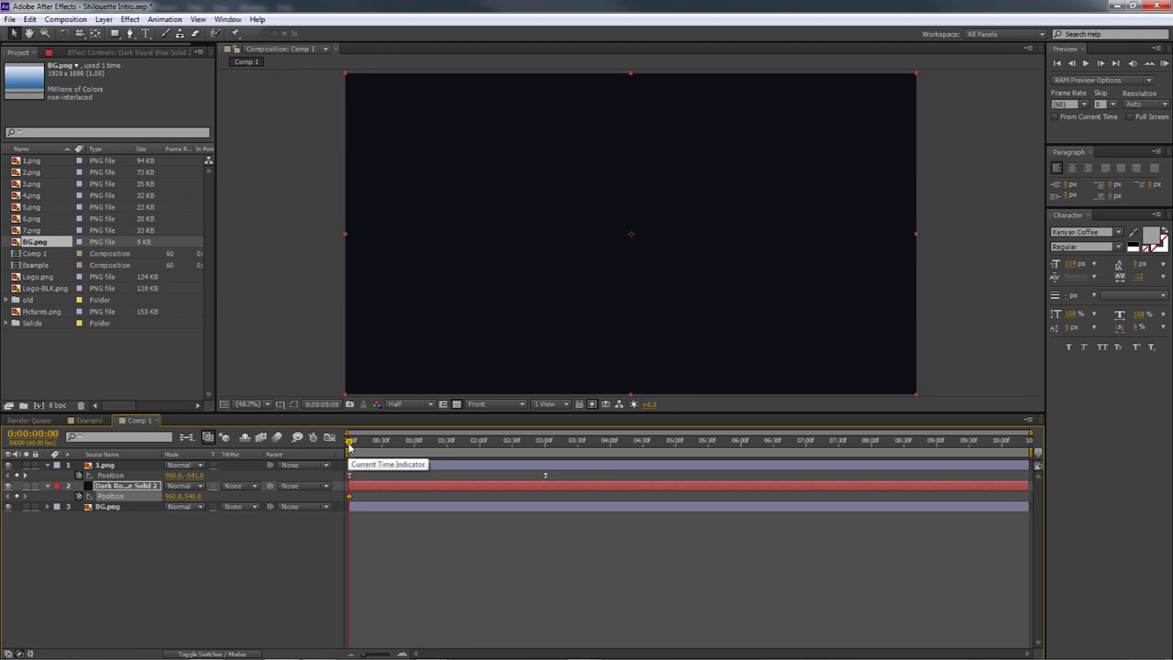
- Keyframe the dark solid's Position at 960, 1564 at 0:00:03:01 to lower it almost out of the frame
{"action": "left_click_drag", "start_coordinate": [348, 445], "coordinate": [544, 444]}
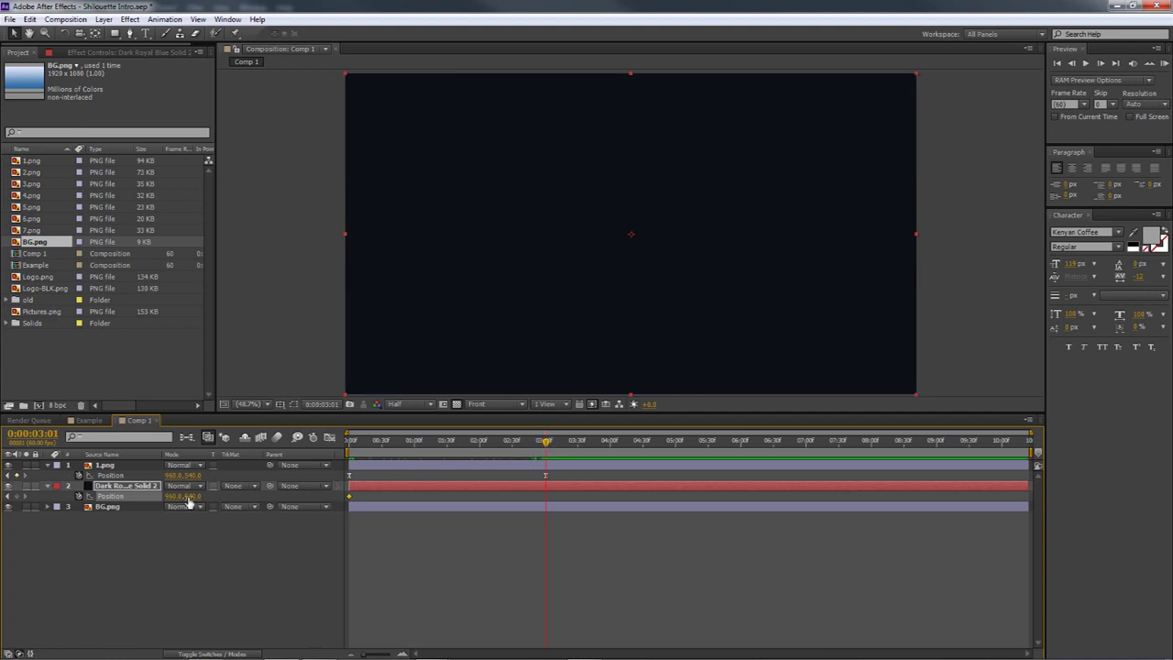
{"action": "left_click_drag", "start_coordinate": [182, 496], "coordinate": [234, 496]}
{"action": "left_click_drag", "start_coordinate": [920, 389], "coordinate": [920, 379]}
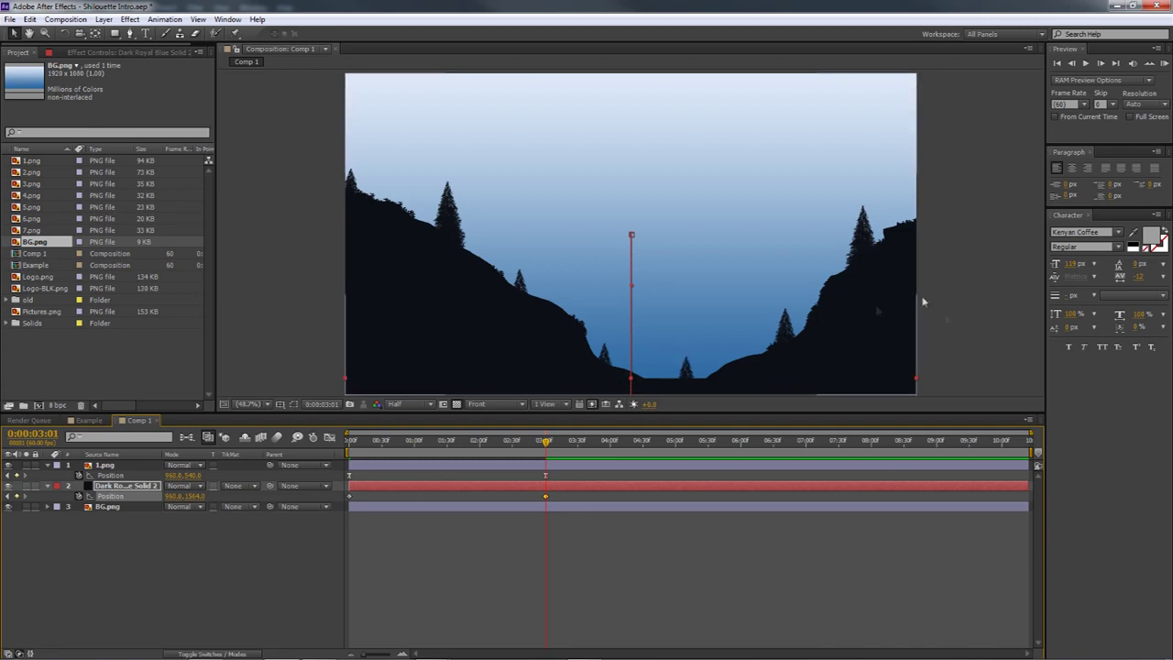
- Lower the dark solid's Position at 0:00:03:01 until it sits fully below the frame, and return to 0:00:00:00
{"action": "key", "text": "comma"}
{"action": "key", "text": "comma"}
{"action": "key", "text": "comma"}
{"action": "key", "text": "comma"}
{"action": "key", "text": "period"}
{"action": "key", "text": "comma"}
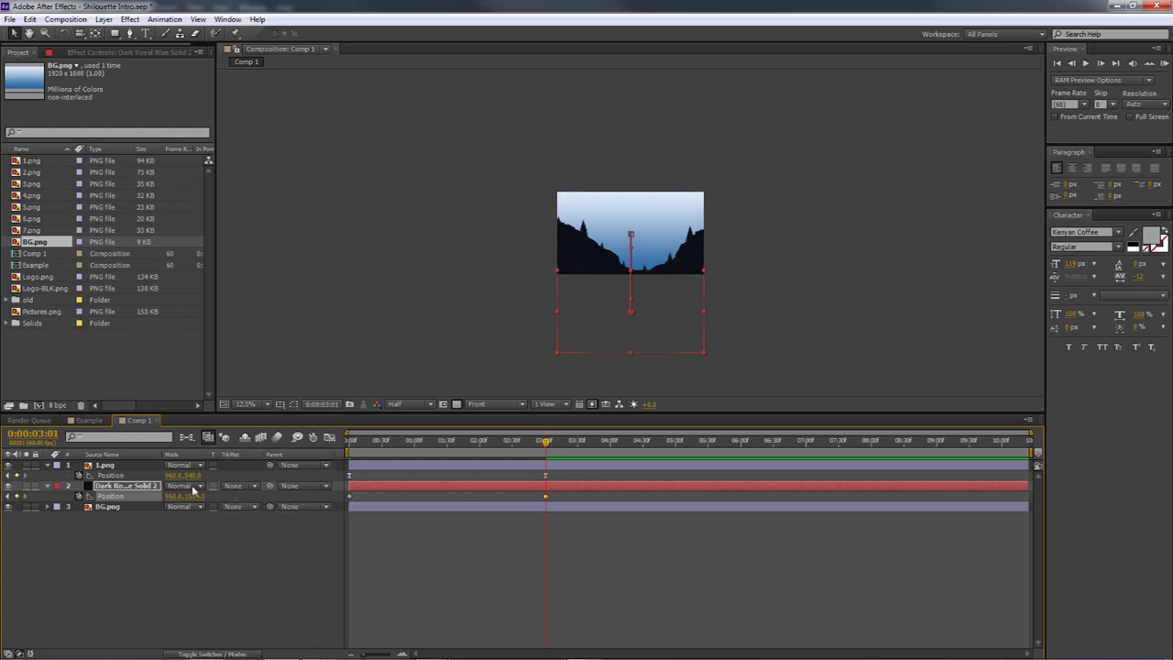
{"action": "left_click_drag", "start_coordinate": [242, 486], "coordinate": [218, 487]}
{"action": "left_click_drag", "start_coordinate": [545, 441], "coordinate": [349, 455]}
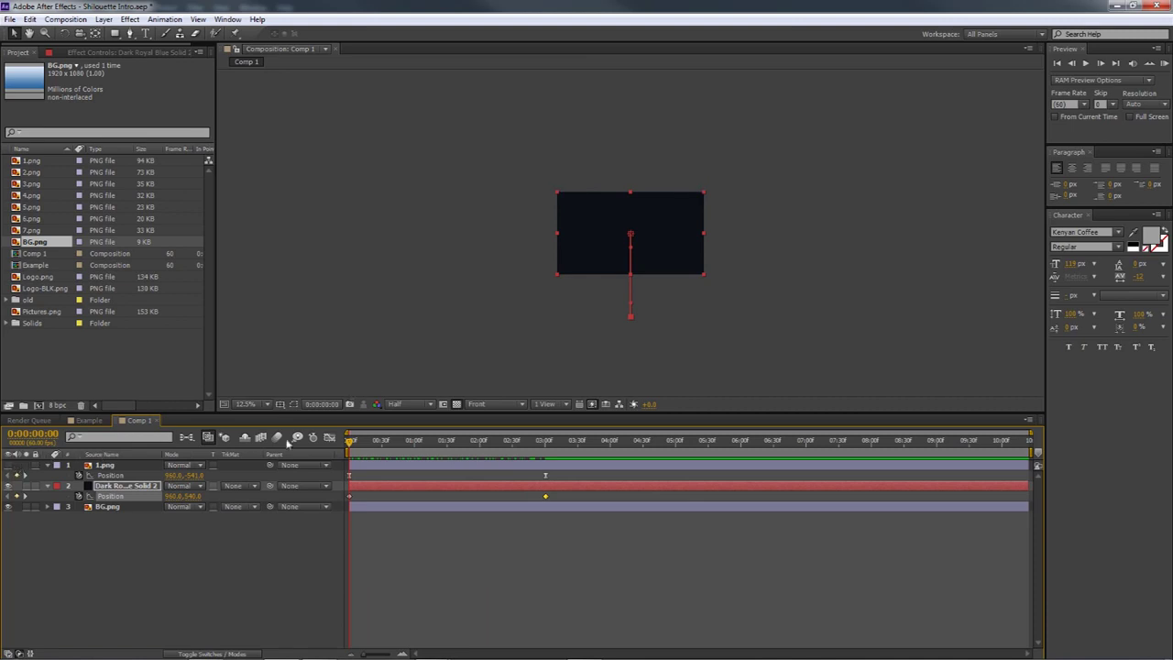
- Fit Comp 1 in the viewer and make the 1.png layer visible again to check the opening frames
{"action": "left_click", "coordinate": [260, 406]}
{"action": "left_click", "coordinate": [258, 419]}
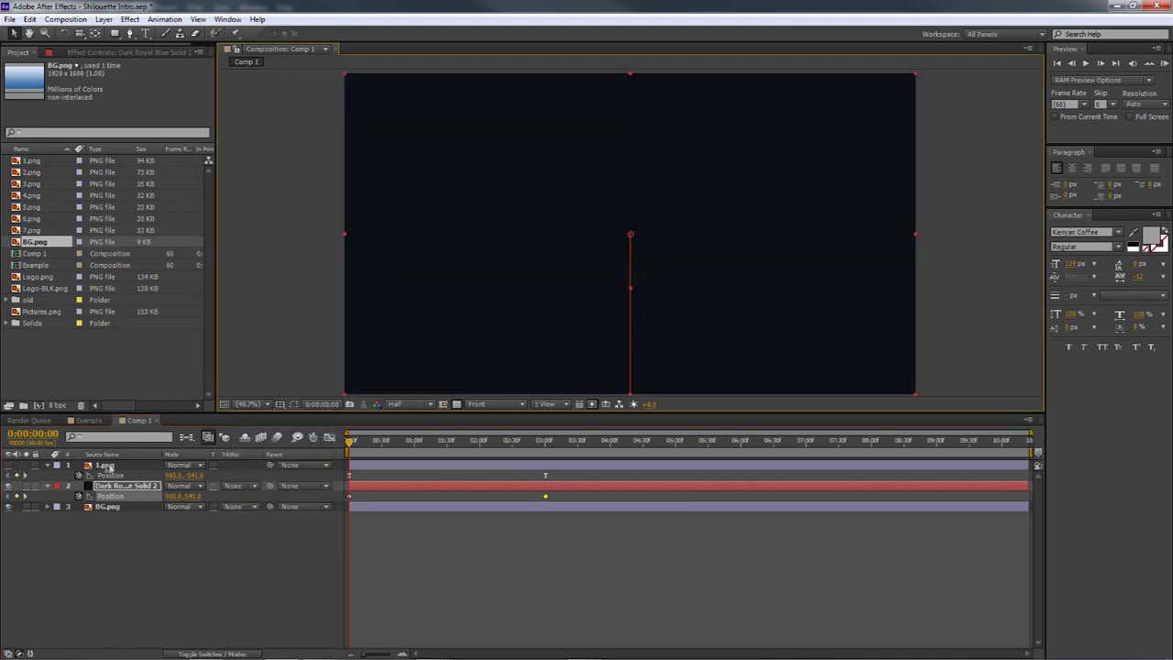
{"action": "left_click_drag", "start_coordinate": [353, 445], "coordinate": [322, 456]}
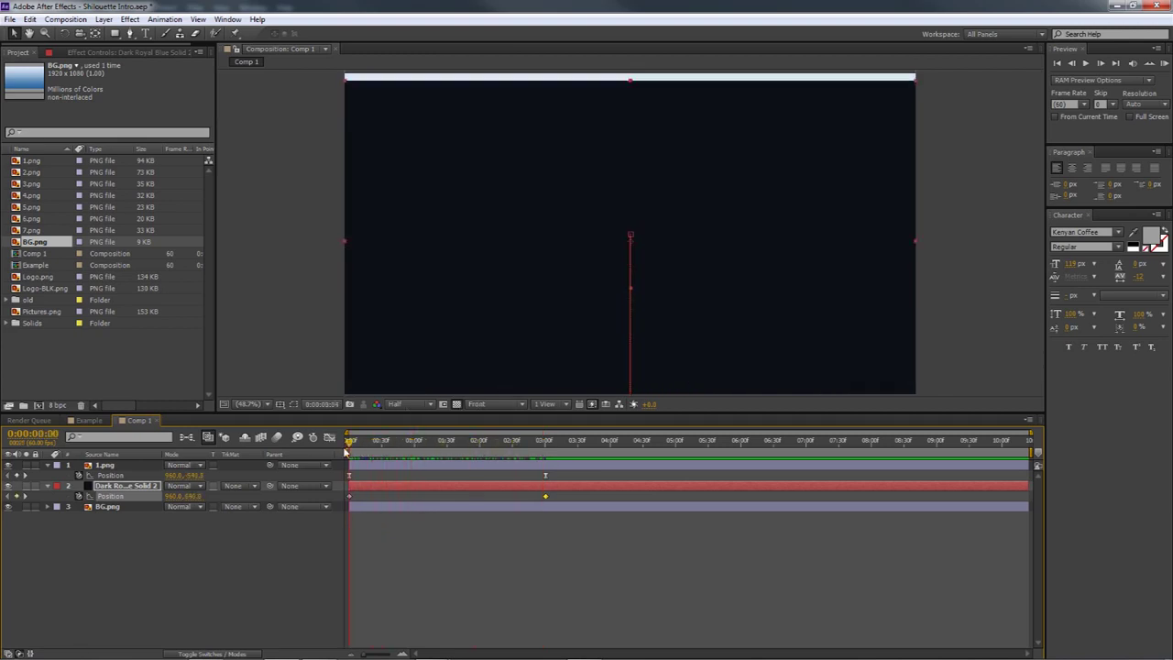
- Compare the gap between 1.png and the dark solid in Comp 1 with the Example composition by scrubbing both timelines
{"action": "left_click", "coordinate": [82, 420]}
{"action": "left_click_drag", "start_coordinate": [350, 441], "coordinate": [479, 456]}
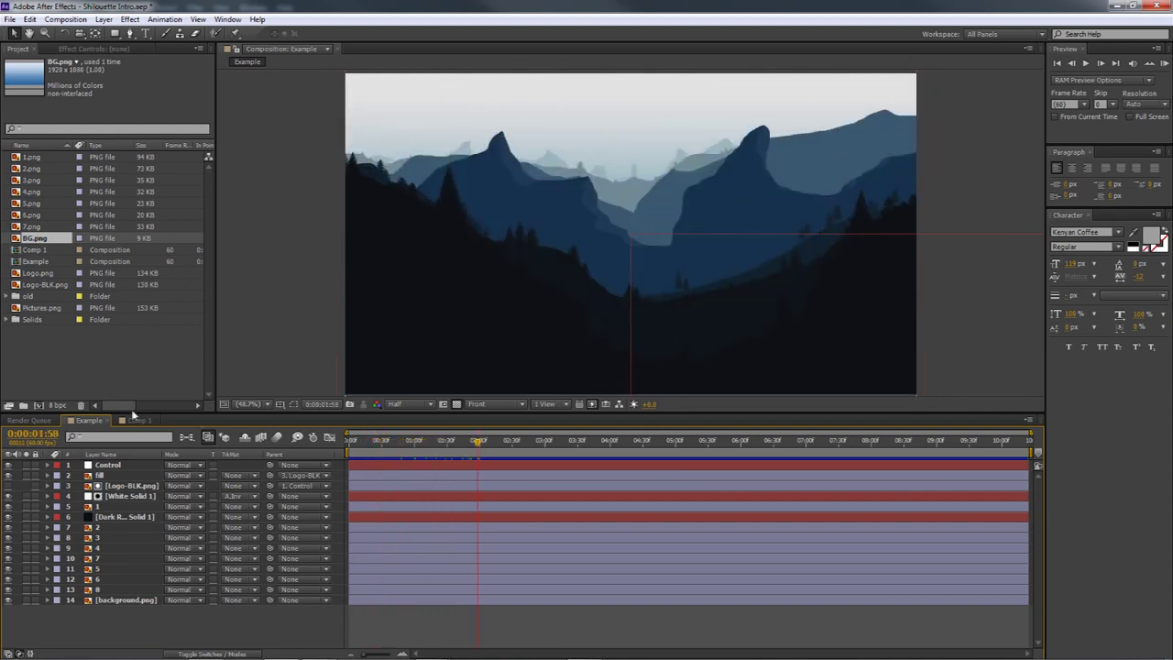
{"action": "left_click", "coordinate": [137, 420]}
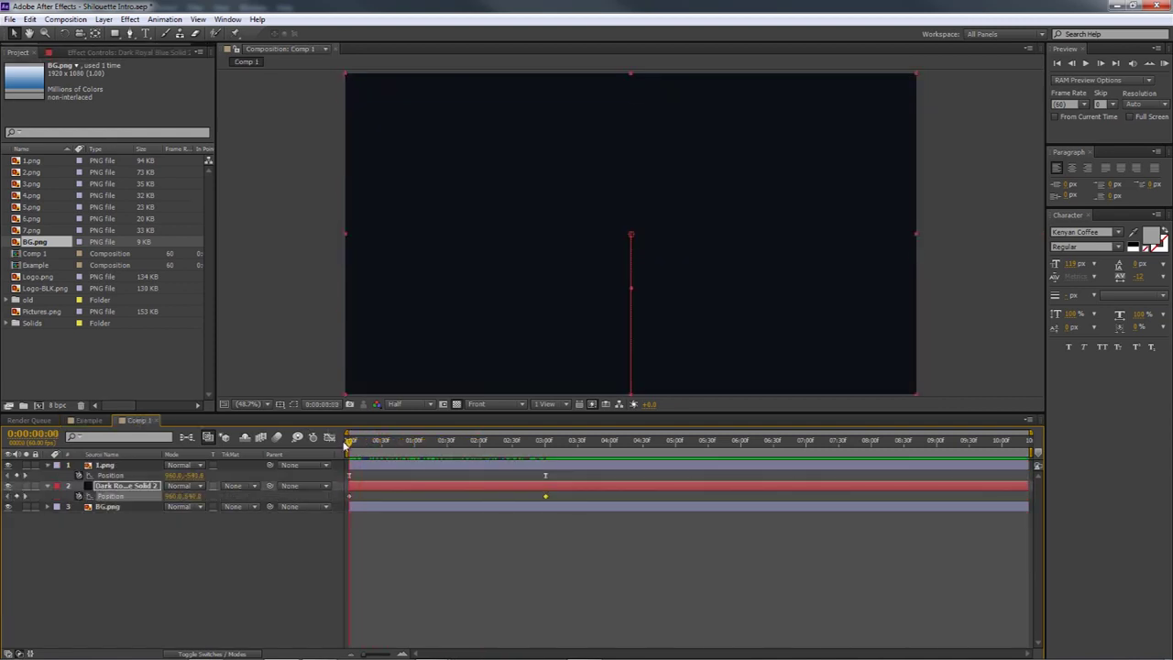
{"action": "left_click_drag", "start_coordinate": [348, 444], "coordinate": [510, 444]}
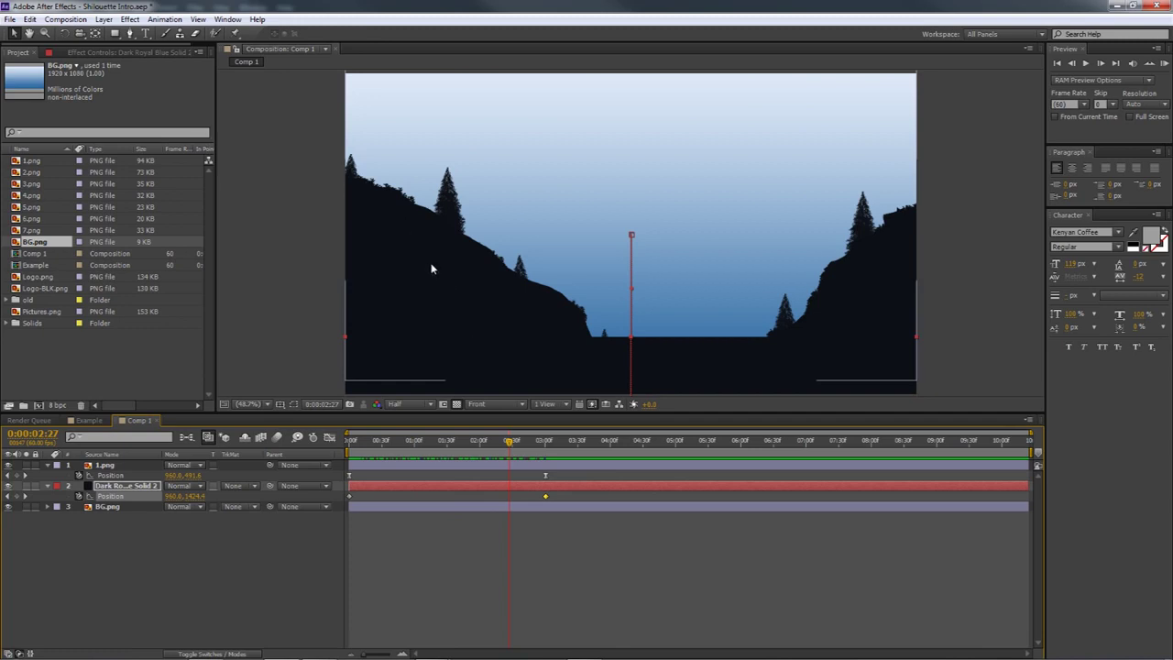
{"action": "left_click_drag", "start_coordinate": [510, 442], "coordinate": [348, 444]}
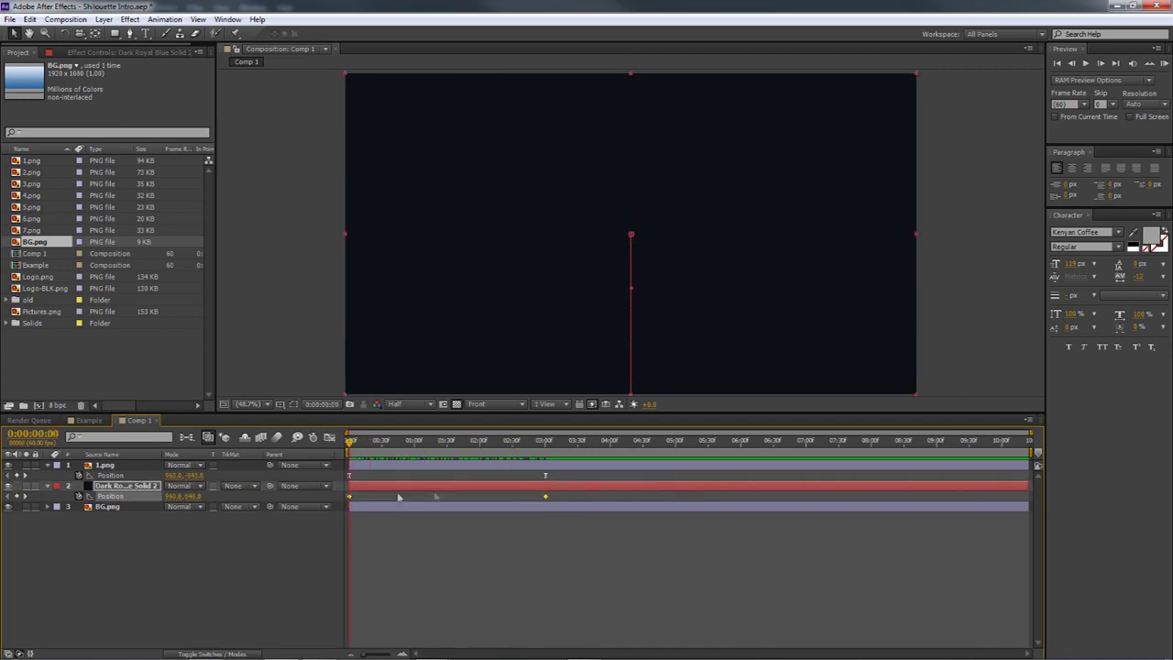
- Apply Easy Ease to both Position keyframes of the dark solid
{"action": "right_click", "coordinate": [543, 497]}
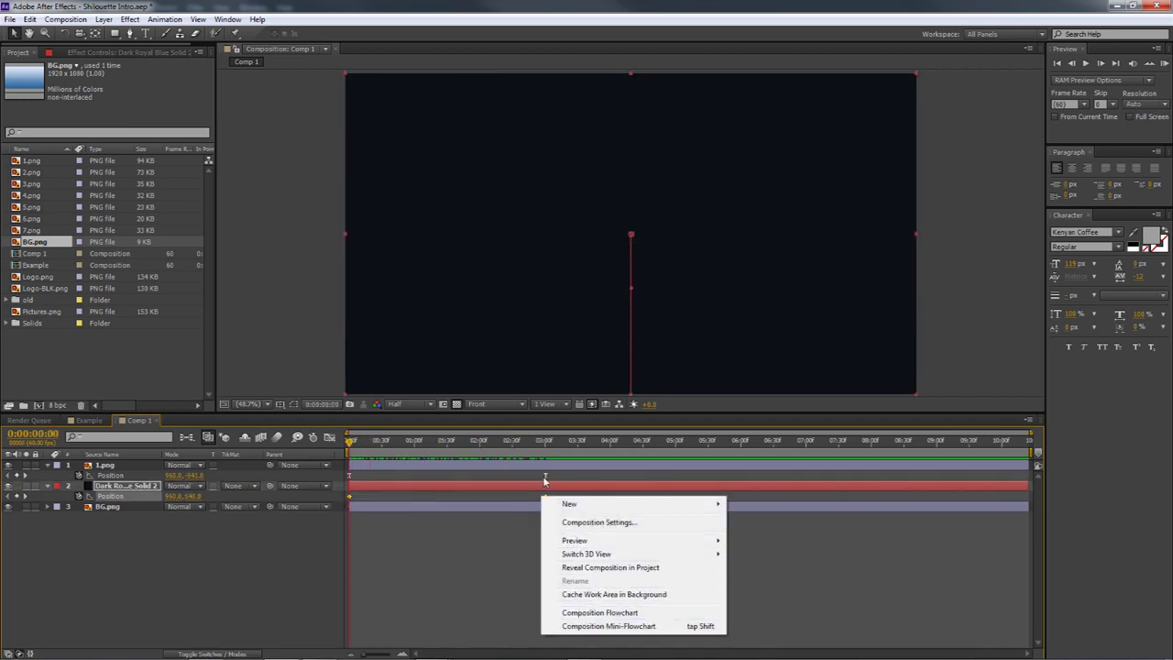
{"action": "left_click", "coordinate": [523, 511]}
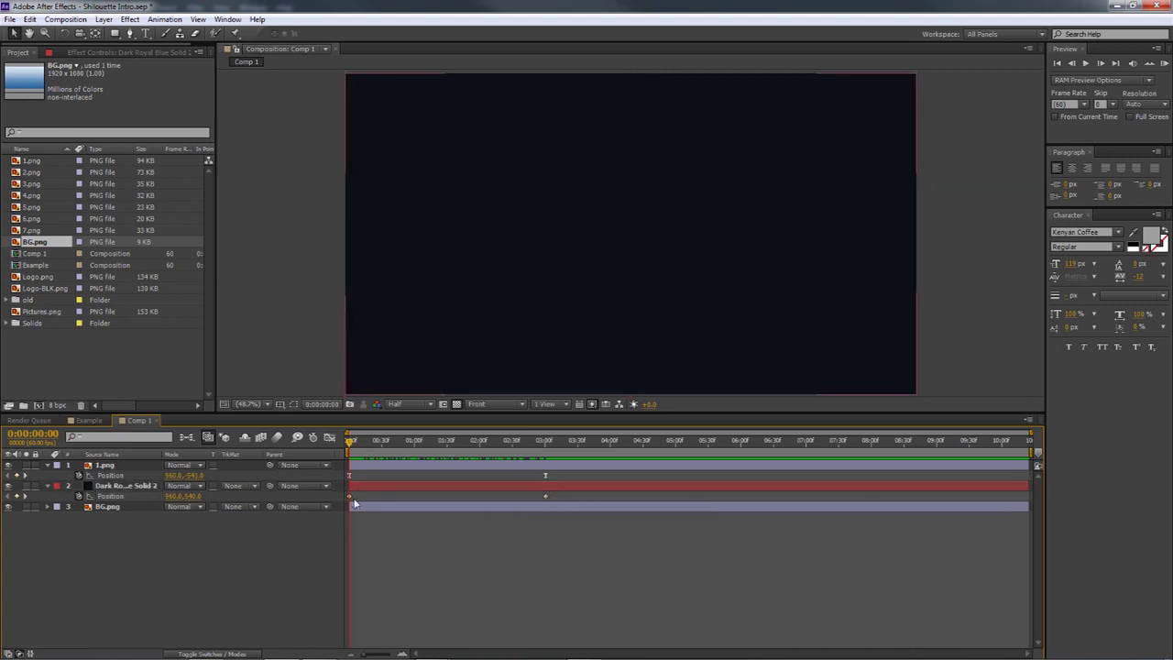
{"action": "left_click", "coordinate": [347, 496]}
{"action": "right_click", "coordinate": [545, 497]}
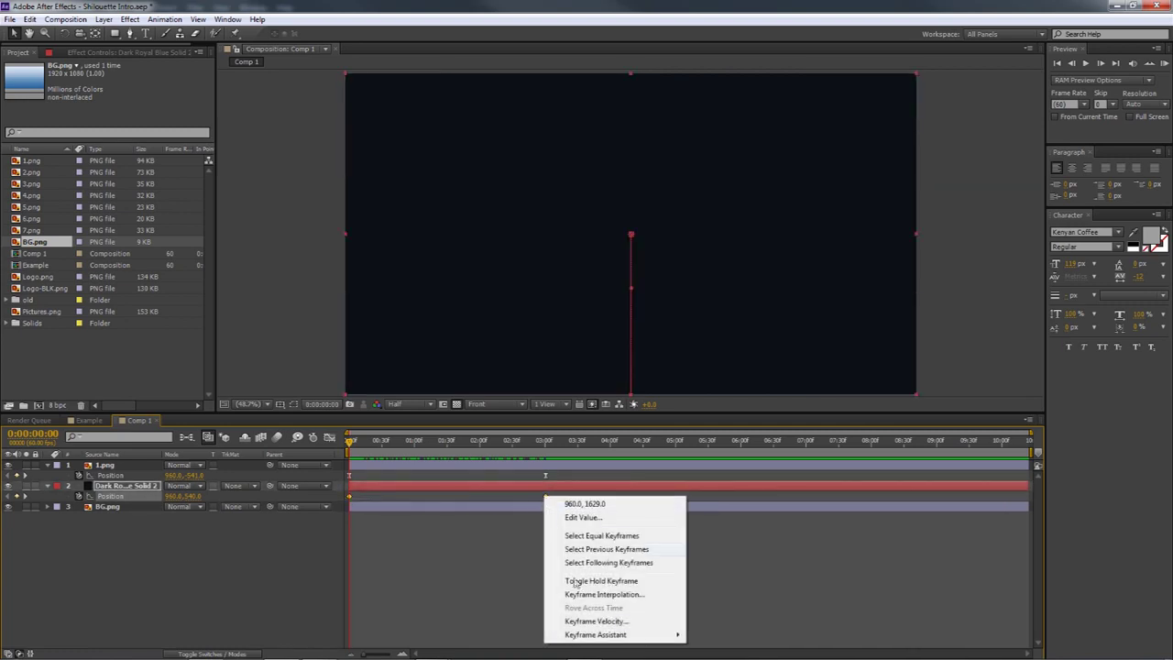
{"action": "mouse_move", "coordinate": [591, 634]}
{"action": "left_click", "coordinate": [732, 555]}
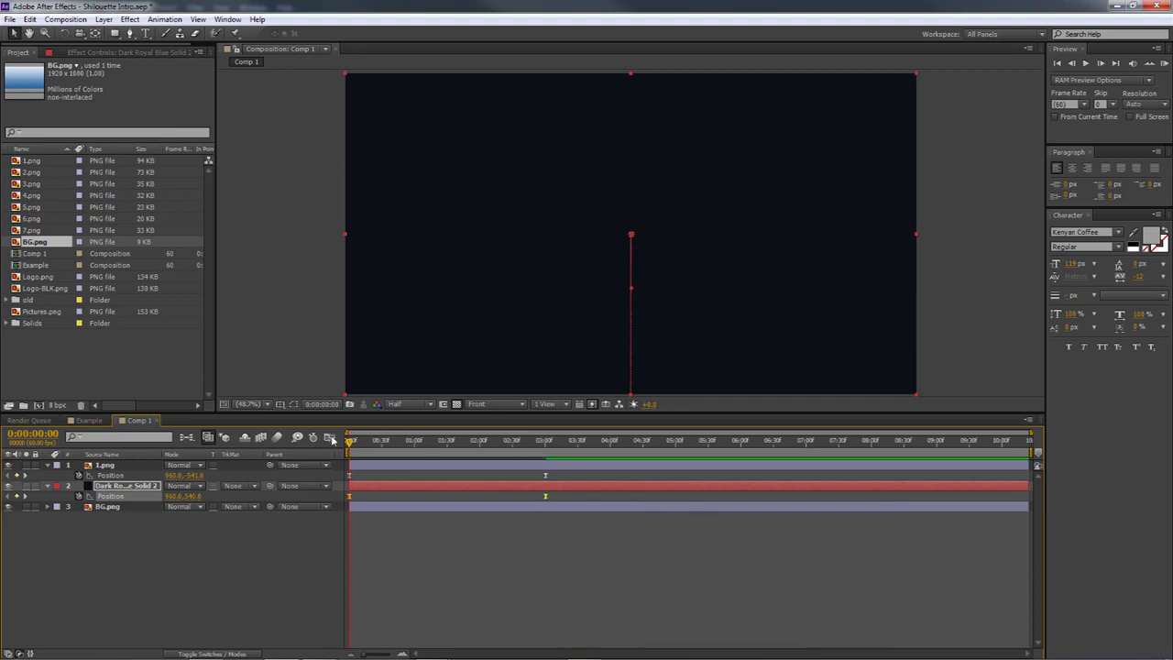
- Display the speed graph of the dark solid's Position keyframes and scrub to 0:00:01:33 to check the eased motion
{"action": "left_click_drag", "start_coordinate": [349, 440], "coordinate": [494, 438]}
{"action": "key", "text": "Home"}
{"action": "left_click", "coordinate": [545, 496]}
{"action": "left_click", "coordinate": [329, 437]}
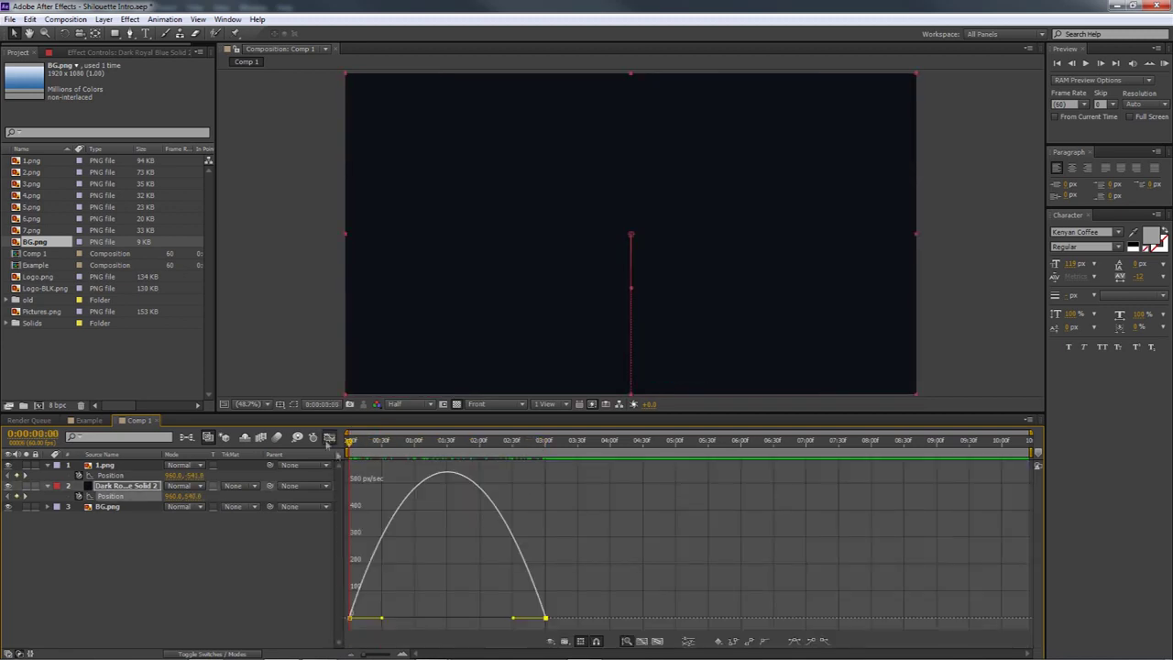
{"action": "mouse_move", "coordinate": [458, 441]}
{"action": "left_mouse_down"}
{"action": "mouse_move", "coordinate": [355, 446]}
{"action": "mouse_move", "coordinate": [524, 445]}
{"action": "mouse_move", "coordinate": [350, 446]}
{"action": "mouse_move", "coordinate": [473, 442]}
{"action": "mouse_move", "coordinate": [359, 442]}
{"action": "mouse_move", "coordinate": [428, 443]}
{"action": "mouse_move", "coordinate": [498, 468]}
{"action": "mouse_move", "coordinate": [450, 442]}
{"action": "mouse_move", "coordinate": [474, 442]}
{"action": "mouse_move", "coordinate": [380, 443]}
{"action": "mouse_move", "coordinate": [474, 442]}
{"action": "mouse_move", "coordinate": [449, 444]}
{"action": "left_mouse_up"}
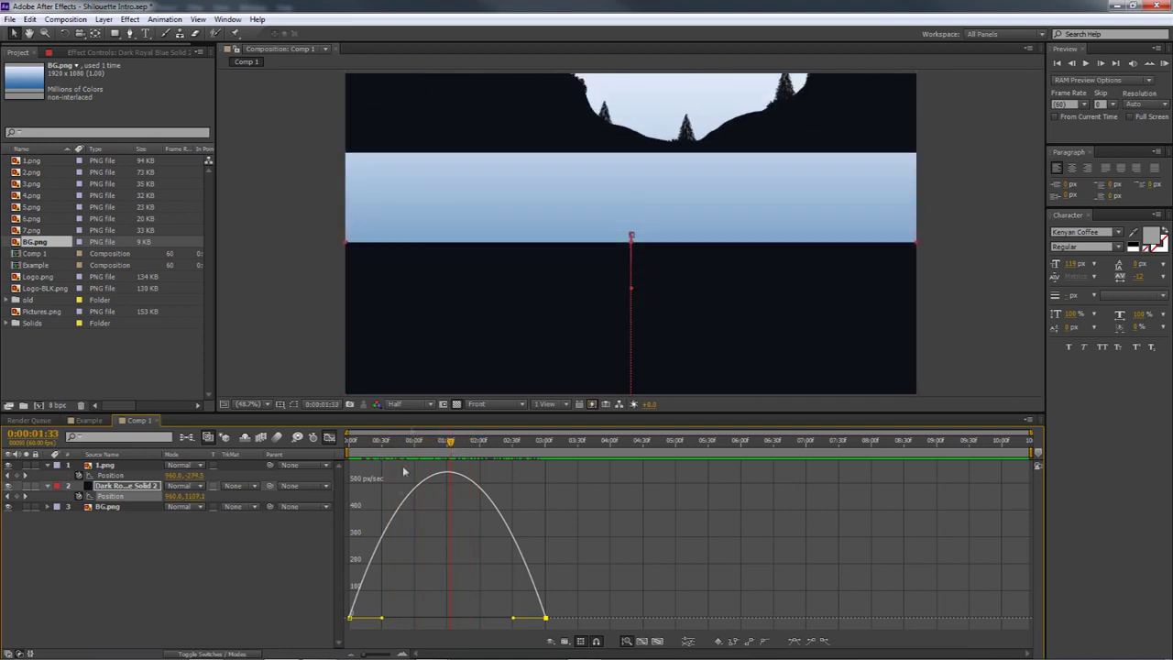
- Lengthen the first Position keyframe's outgoing ease on the dark solid so it starts slower, checking the motion up to 0:00:02:10
{"action": "left_click_drag", "start_coordinate": [383, 621], "coordinate": [426, 622]}
{"action": "left_click_drag", "start_coordinate": [454, 449], "coordinate": [314, 439]}
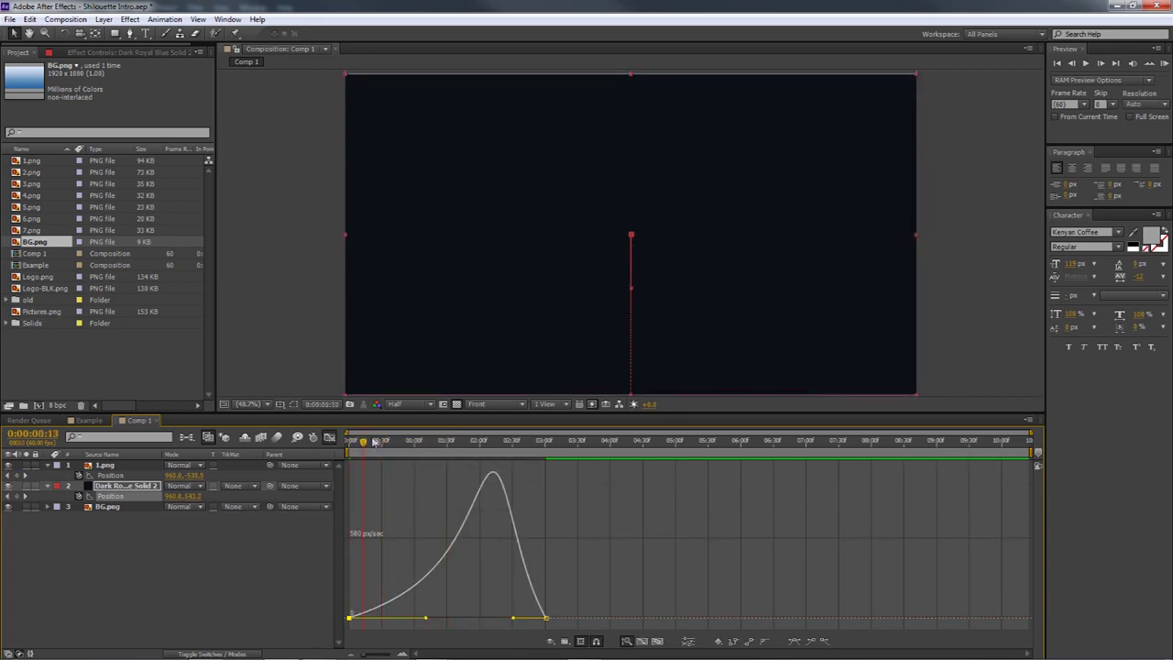
{"action": "left_click_drag", "start_coordinate": [400, 443], "coordinate": [491, 444]}
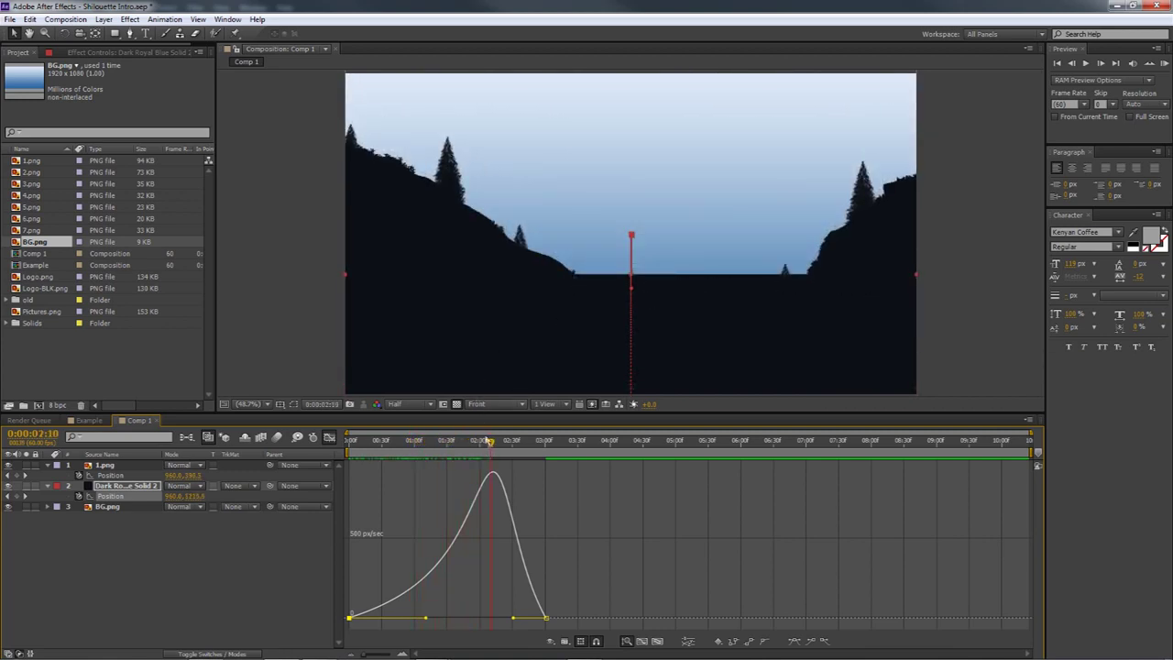
{"action": "mouse_move", "coordinate": [490, 446]}
{"action": "left_mouse_down"}
{"action": "mouse_move", "coordinate": [473, 447]}
{"action": "mouse_move", "coordinate": [485, 451]}
{"action": "left_mouse_up"}
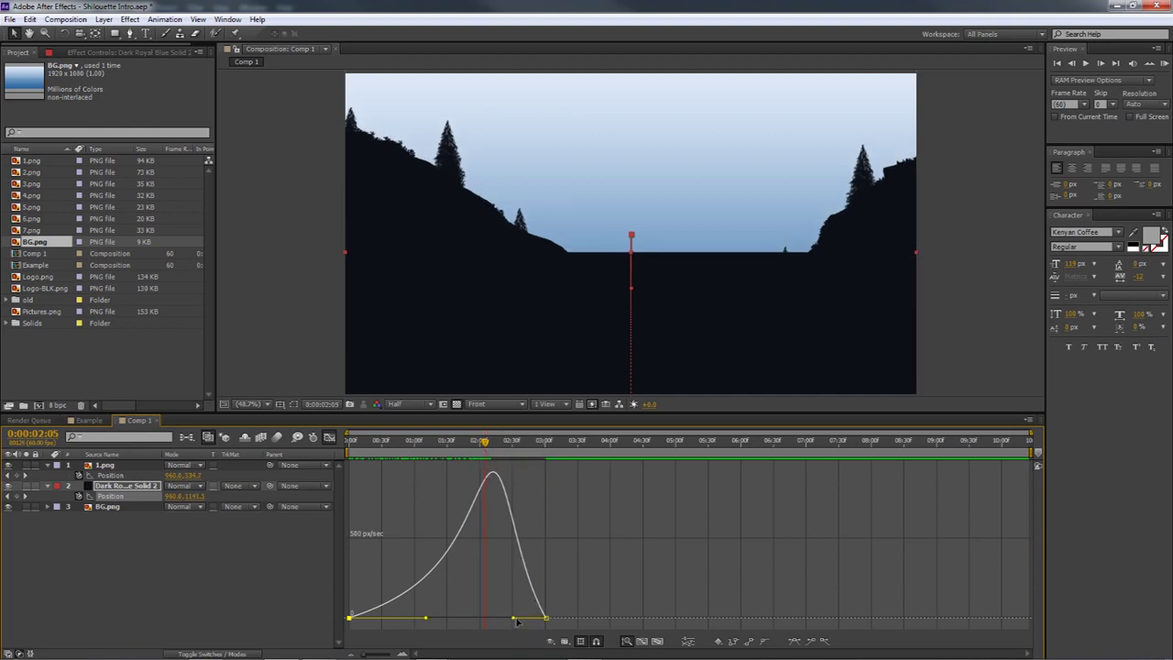
- Raise the incoming influence of the dark solid's last Position keyframe to slightly over 50% and check it against 1.png
{"action": "left_click_drag", "start_coordinate": [513, 620], "coordinate": [502, 622]}
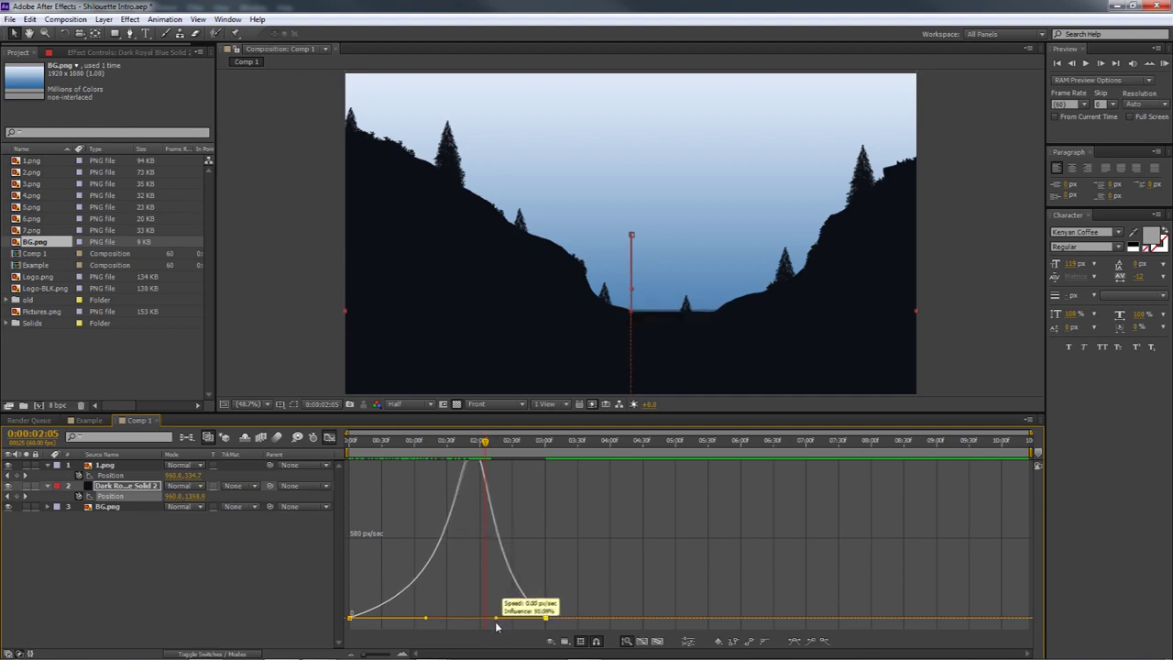
{"action": "left_click_drag", "start_coordinate": [492, 627], "coordinate": [492, 626]}
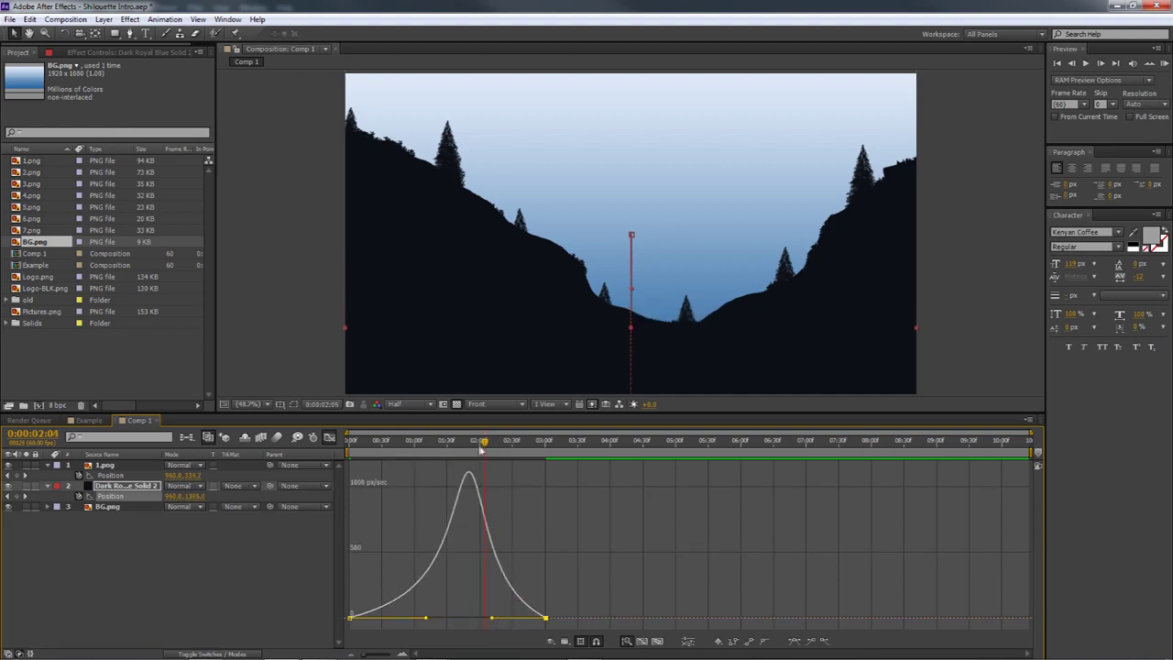
{"action": "mouse_move", "coordinate": [480, 449]}
{"action": "left_mouse_down"}
{"action": "mouse_move", "coordinate": [334, 442]}
{"action": "mouse_move", "coordinate": [483, 446]}
{"action": "left_mouse_up"}
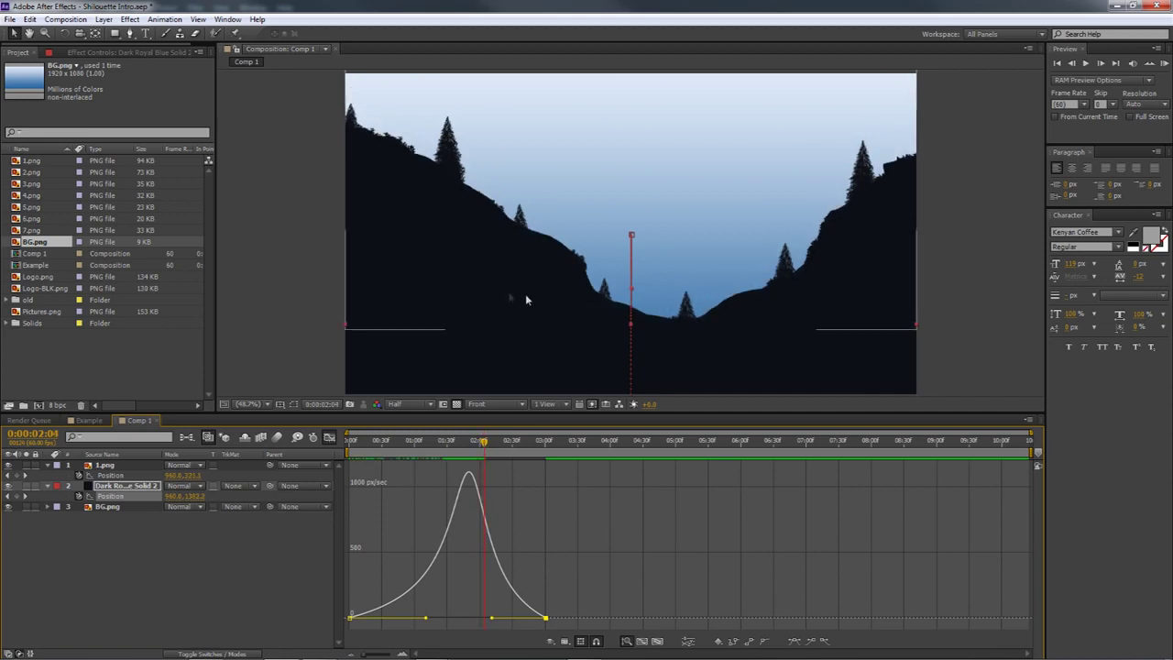
{"action": "left_click_drag", "start_coordinate": [483, 446], "coordinate": [466, 446]}
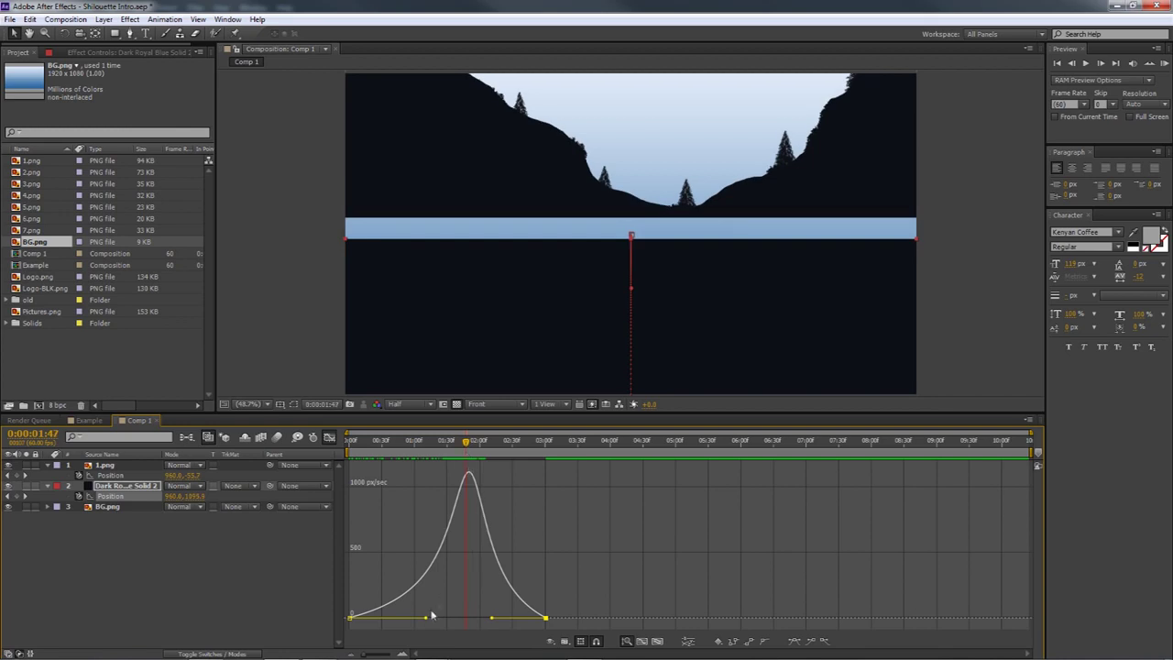
- Fine-tune the dark solid's speed curve with a slightly longer starting ease and an ending influence of about 55%
{"action": "left_click_drag", "start_coordinate": [492, 622], "coordinate": [499, 618]}
{"action": "left_click_drag", "start_coordinate": [469, 444], "coordinate": [474, 448]}
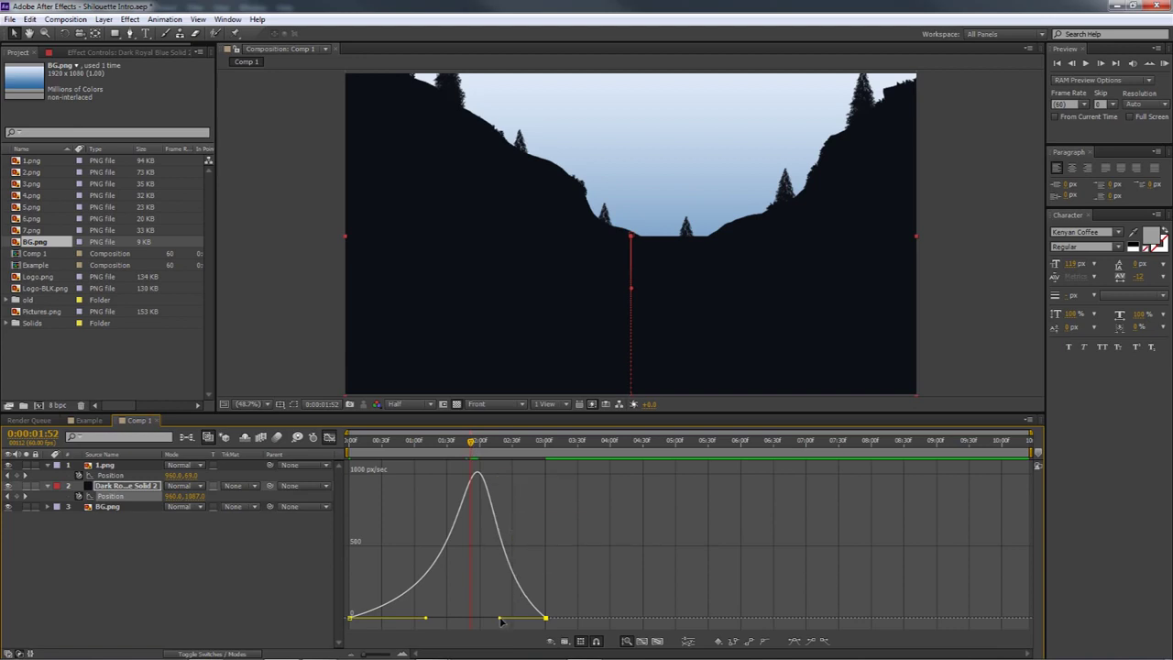
{"action": "left_click_drag", "start_coordinate": [471, 446], "coordinate": [466, 446]}
{"action": "left_click_drag", "start_coordinate": [426, 619], "coordinate": [429, 619]}
{"action": "left_click_drag", "start_coordinate": [465, 444], "coordinate": [484, 446]}
{"action": "left_click_drag", "start_coordinate": [498, 621], "coordinate": [498, 623]}
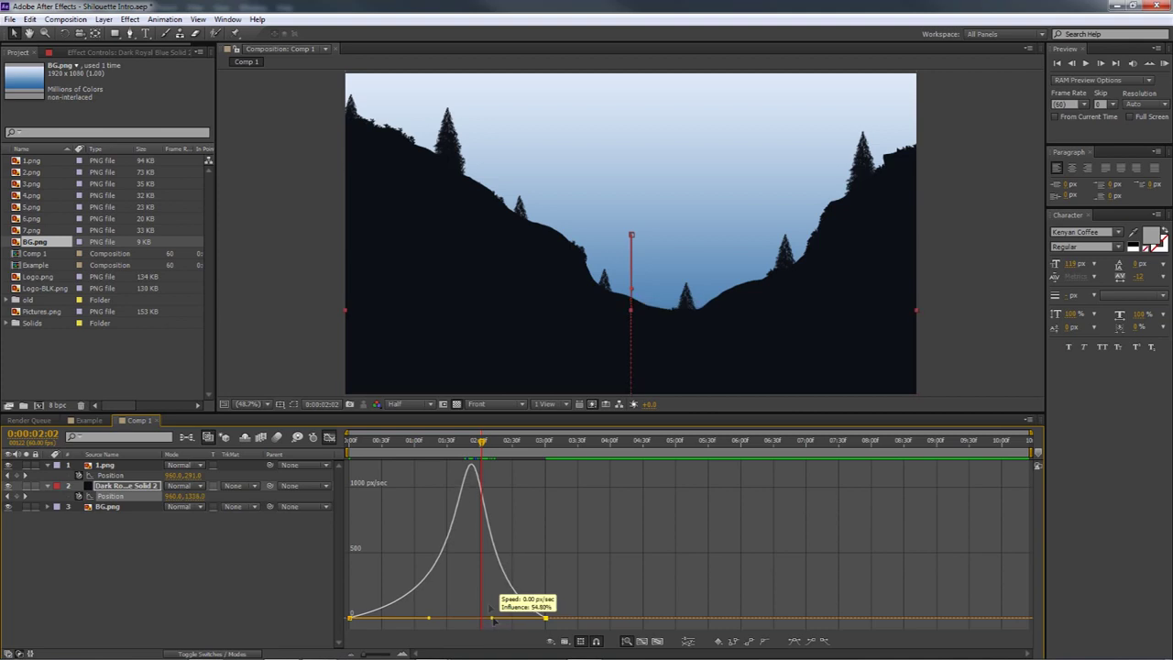
{"action": "left_click_drag", "start_coordinate": [480, 445], "coordinate": [456, 483]}
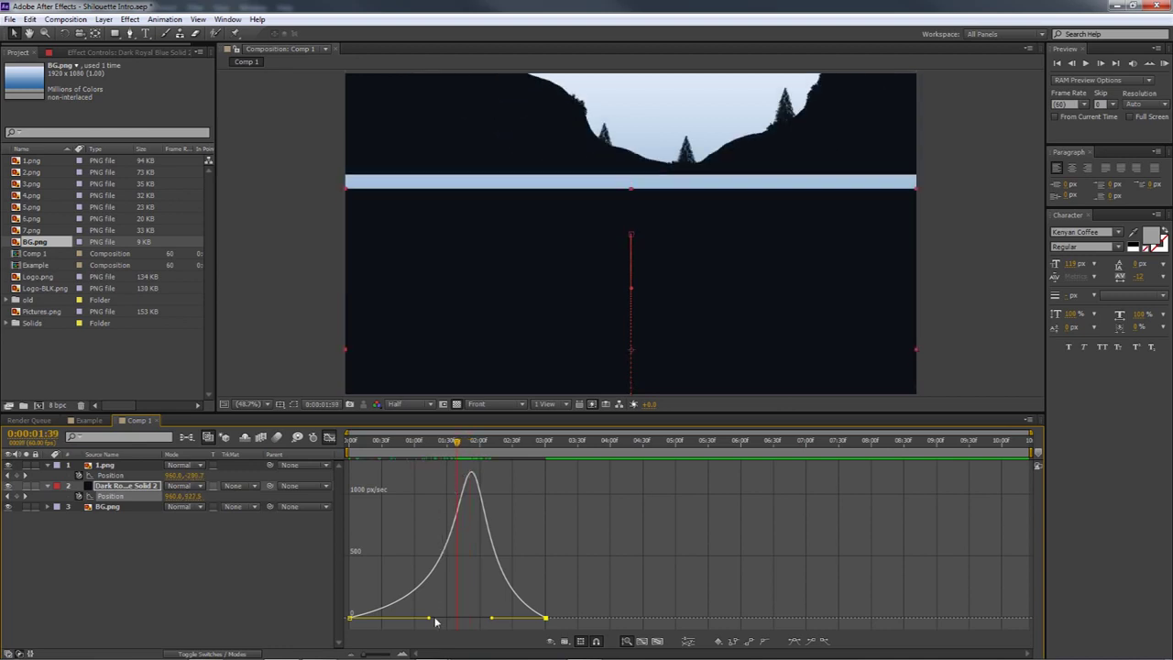
- Lengthen both eases of the dark solid's Position, bringing the ending influence to about 58%, to follow 1.png's lower edge more closely
{"action": "left_click_drag", "start_coordinate": [432, 621], "coordinate": [434, 619]}
{"action": "left_click_drag", "start_coordinate": [457, 446], "coordinate": [479, 455]}
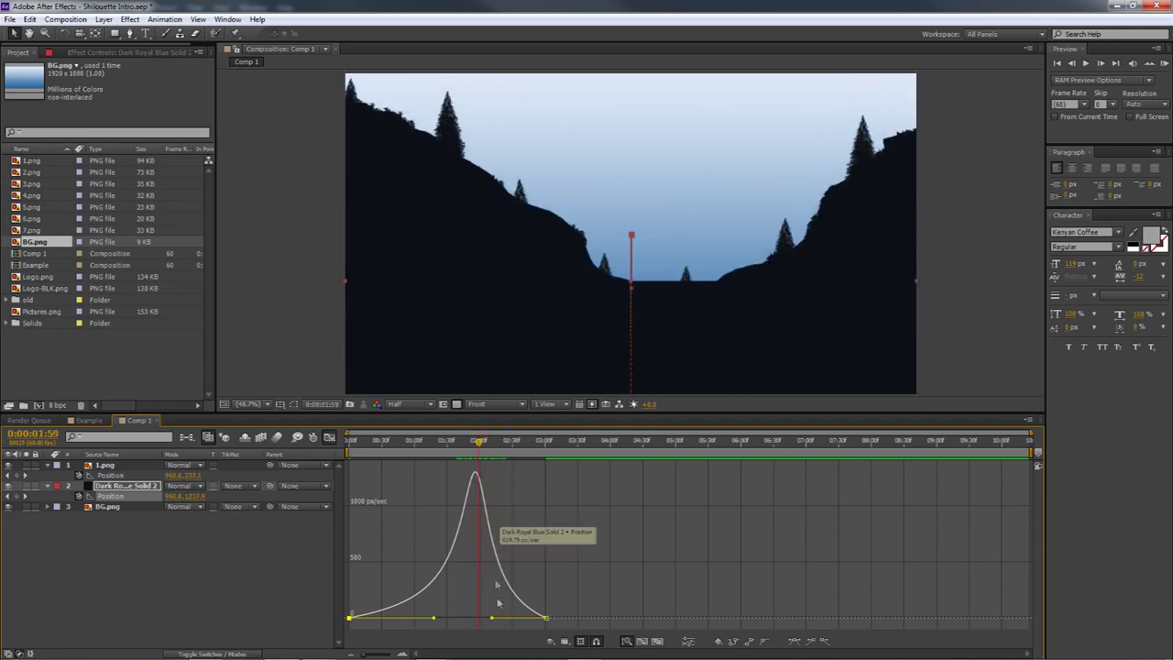
{"action": "left_click_drag", "start_coordinate": [492, 620], "coordinate": [490, 622]}
{"action": "left_click_drag", "start_coordinate": [476, 442], "coordinate": [436, 463]}
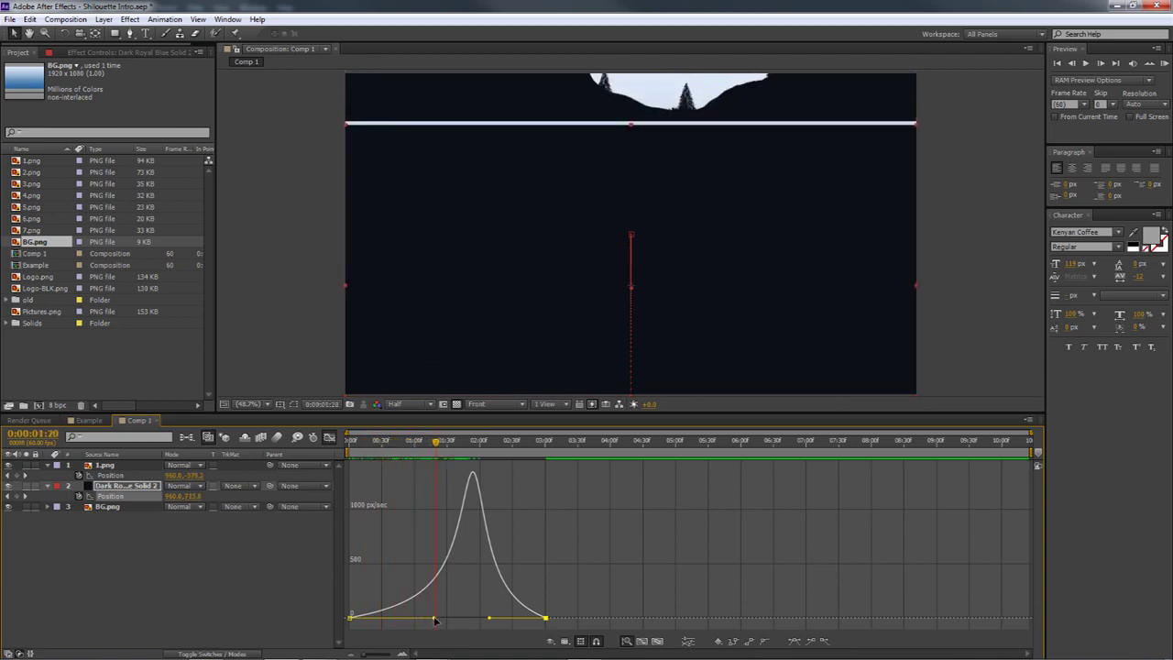
{"action": "left_click_drag", "start_coordinate": [437, 621], "coordinate": [436, 619]}
{"action": "left_click_drag", "start_coordinate": [430, 445], "coordinate": [485, 446]}
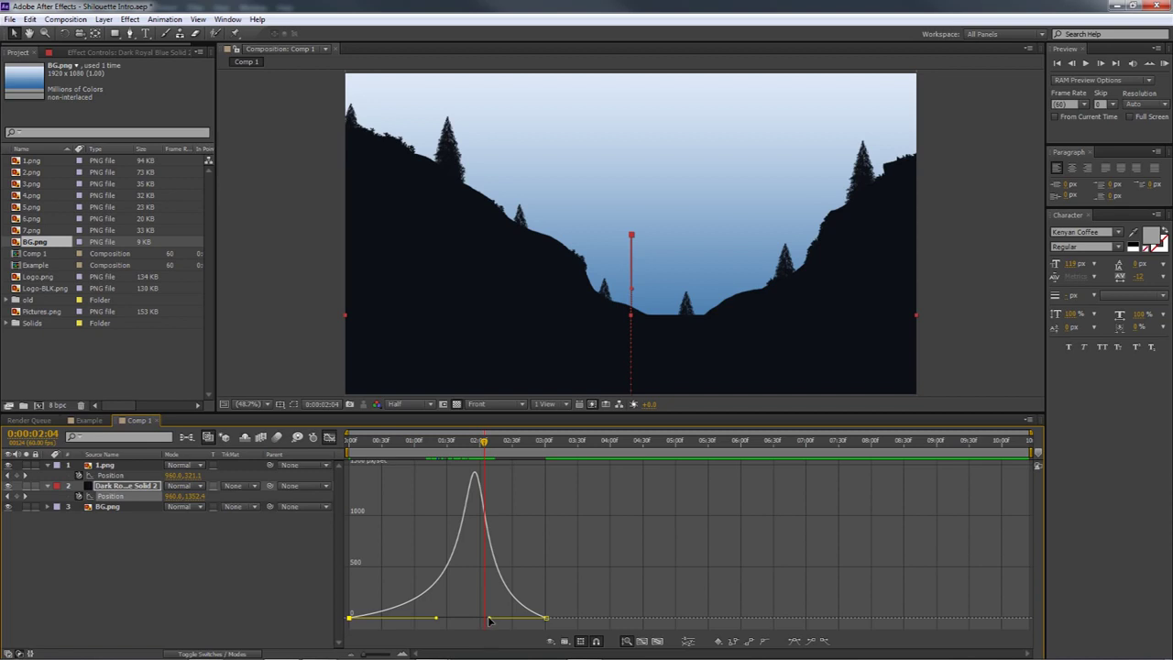
{"action": "left_click_drag", "start_coordinate": [365, 656], "coordinate": [388, 653]}
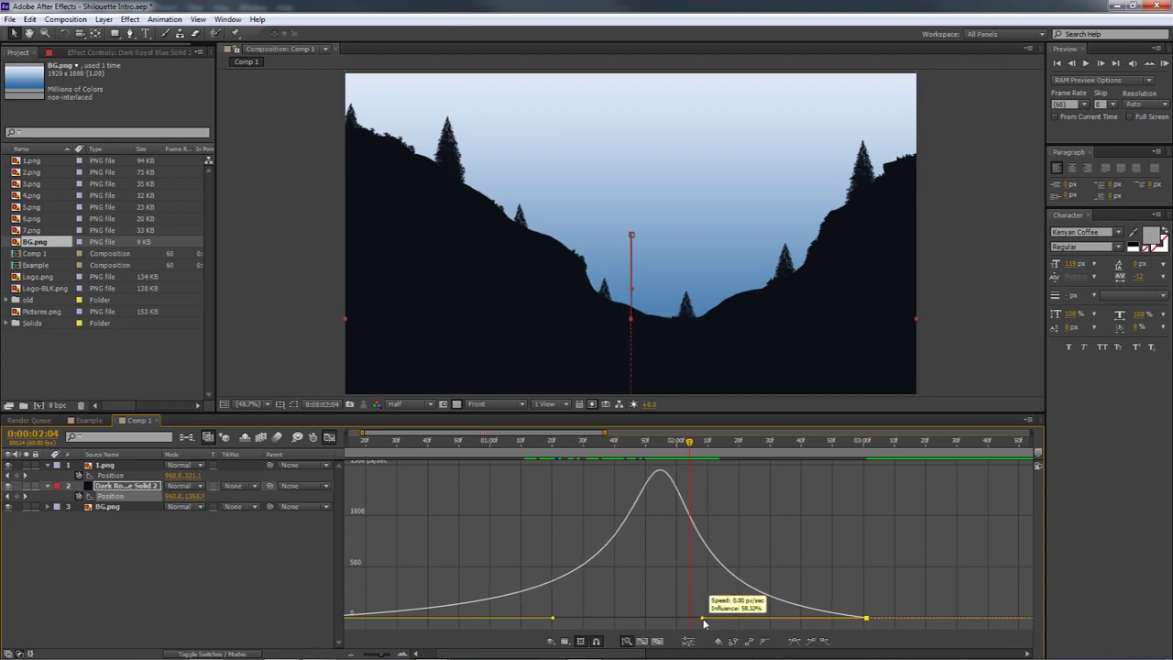
{"action": "left_click_drag", "start_coordinate": [689, 441], "coordinate": [829, 456]}
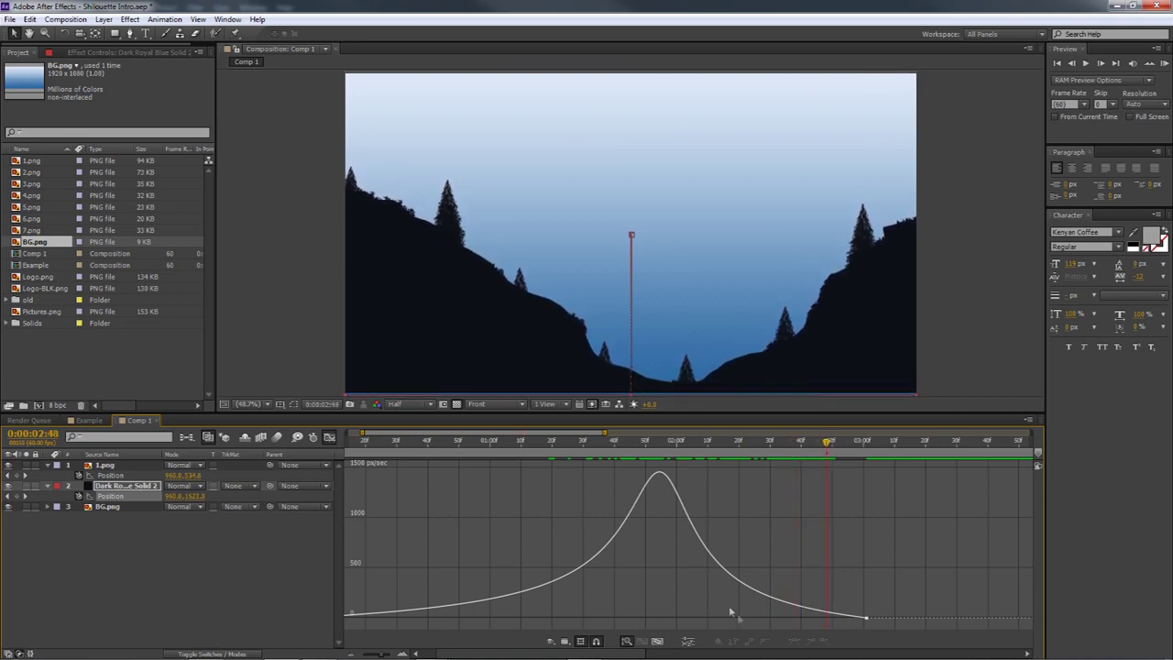
- Try an incoming influence of about 35% on the dark solid's last Position keyframe, then return to the longer ease
{"action": "left_click", "coordinate": [867, 620]}
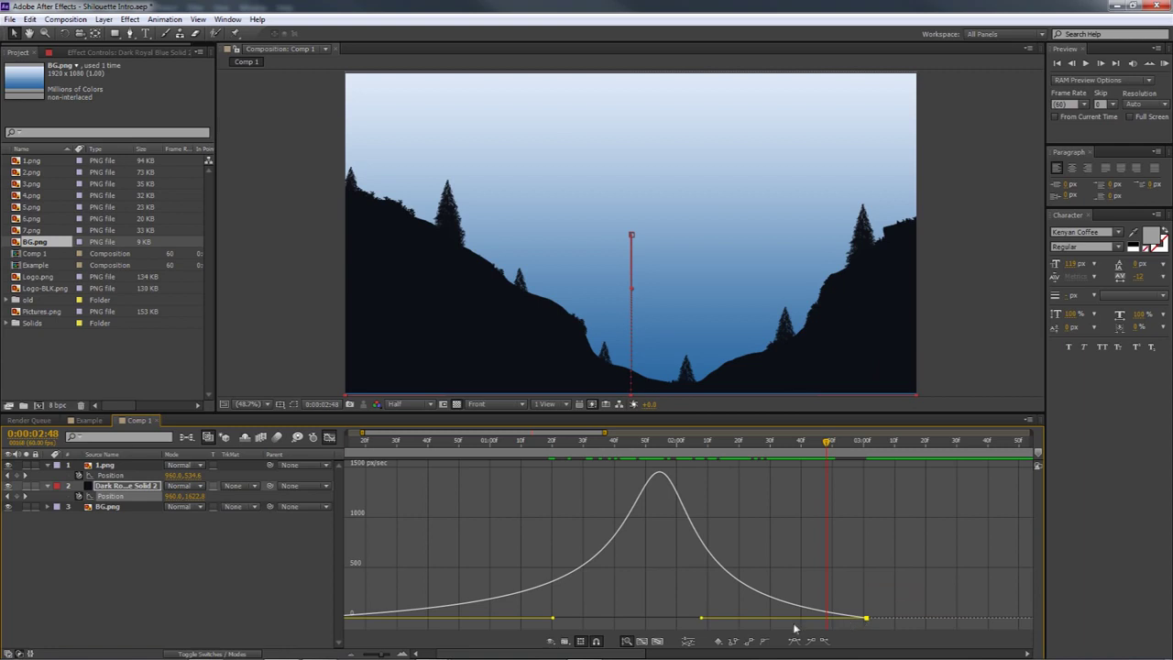
{"action": "left_click_drag", "start_coordinate": [708, 622], "coordinate": [770, 622]}
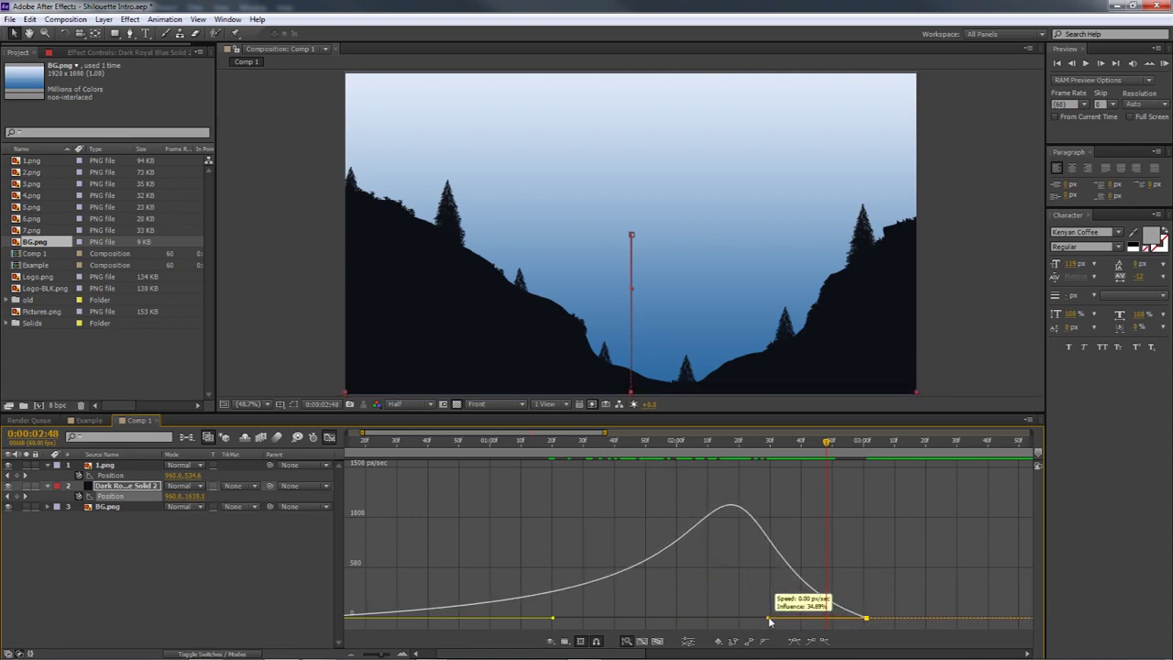
{"action": "left_click_drag", "start_coordinate": [829, 445], "coordinate": [701, 449]}
{"action": "key", "text": "minus"}
{"action": "left_click_drag", "start_coordinate": [480, 449], "coordinate": [524, 455]}
- Shorten the starting and ending eases of the dark solid's Position slightly, checking its alignment with 1.png
{"action": "left_click_drag", "start_coordinate": [489, 618], "coordinate": [498, 617]}
{"action": "left_click_drag", "start_coordinate": [524, 443], "coordinate": [477, 443]}
{"action": "left_click_drag", "start_coordinate": [435, 617], "coordinate": [421, 618]}
{"action": "left_click", "coordinate": [495, 444]}
{"action": "mouse_move", "coordinate": [497, 446]}
{"action": "left_mouse_down"}
{"action": "mouse_move", "coordinate": [508, 446]}
{"action": "mouse_move", "coordinate": [481, 446]}
{"action": "left_mouse_up"}
{"action": "mouse_move", "coordinate": [422, 618]}
{"action": "left_mouse_down"}
{"action": "mouse_move", "coordinate": [406, 618]}
{"action": "mouse_move", "coordinate": [430, 617]}
{"action": "left_mouse_up"}
- Step through the middle frames and lengthen the ending ease of the dark solid's Position, checking up to 0:00:02:45
{"action": "left_click", "coordinate": [456, 449]}
{"action": "key", "text": "Page_Down"}
{"action": "key", "text": "Page_Down"}
{"action": "key", "text": "Page_Down"}
{"action": "key", "text": "Page_Down"}
{"action": "key", "text": "Page_Down"}
{"action": "key", "text": "Page_Down"}
{"action": "key", "text": "Page_Down"}
{"action": "key", "text": "Page_Down"}
{"action": "key", "text": "Page_Down"}
{"action": "key", "text": "Page_Down"}
{"action": "key", "text": "Page_Down"}
{"action": "left_click_drag", "start_coordinate": [500, 619], "coordinate": [489, 620]}
{"action": "mouse_move", "coordinate": [509, 451]}
{"action": "left_mouse_down"}
{"action": "mouse_move", "coordinate": [537, 451]}
{"action": "mouse_move", "coordinate": [513, 454]}
{"action": "mouse_move", "coordinate": [529, 457]}
{"action": "left_mouse_up"}
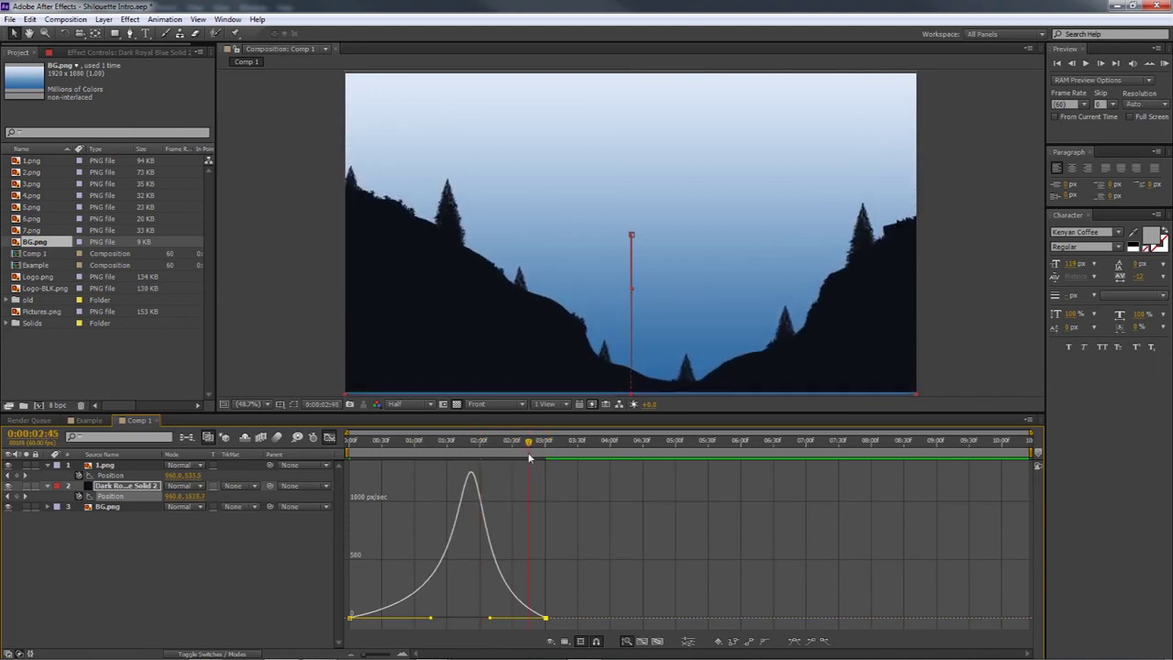
- Try a shorter ending ease on the dark solid's Position, preview it from the start, and return to the longer ease
{"action": "left_click_drag", "start_coordinate": [491, 619], "coordinate": [501, 619]}
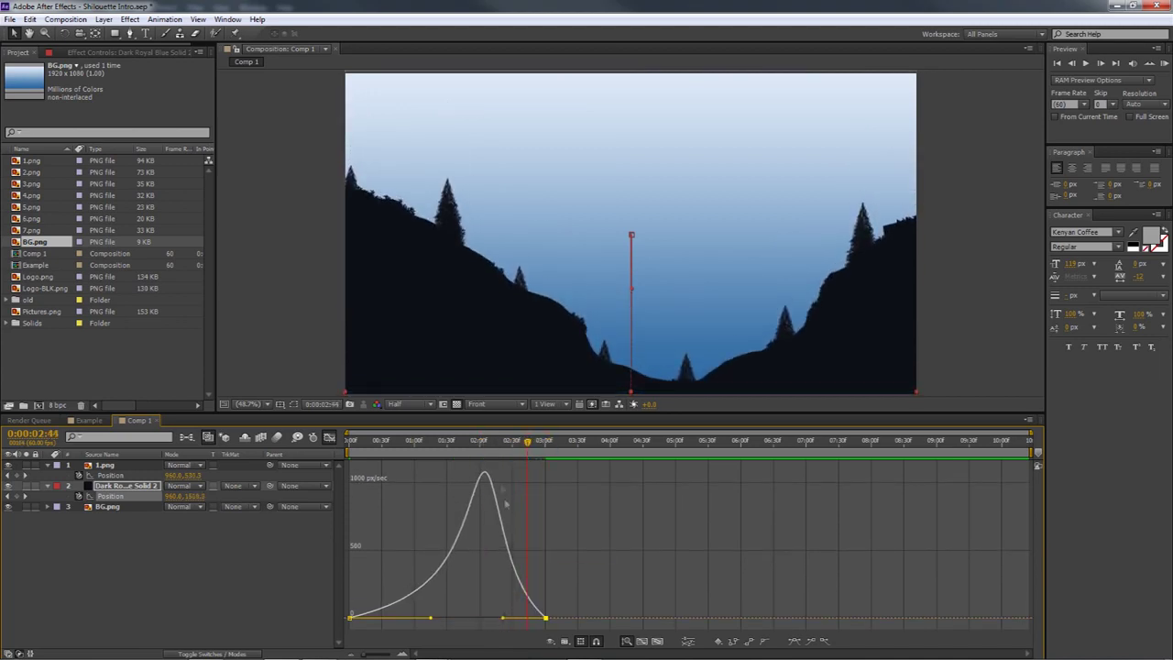
{"action": "key", "text": "Home"}
{"action": "left_click_drag", "start_coordinate": [381, 441], "coordinate": [488, 441]}
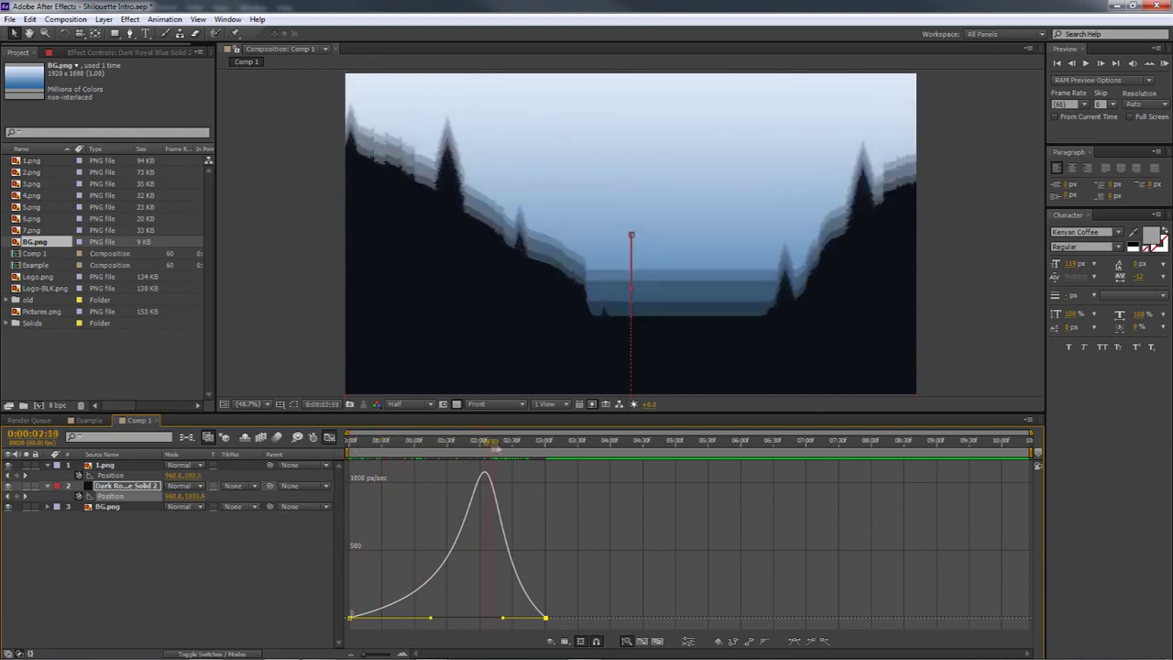
{"action": "left_click_drag", "start_coordinate": [502, 618], "coordinate": [490, 618]}
{"action": "left_click", "coordinate": [537, 441]}
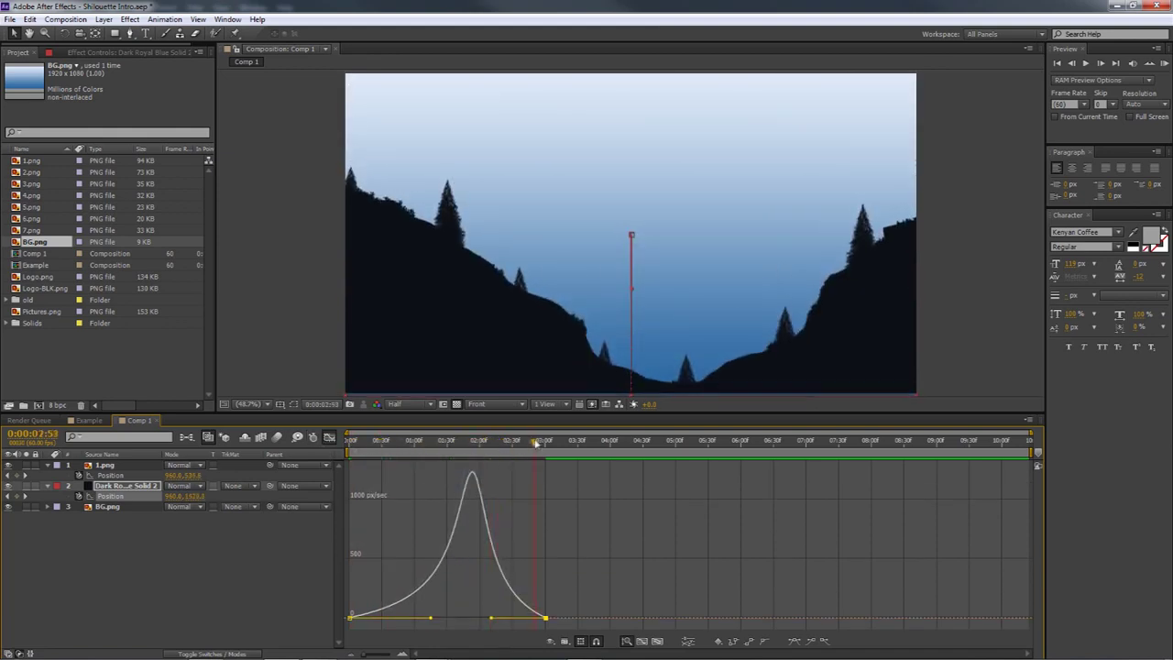
- Try a steep, late speed peak on the dark solid's Position, then rebalance both eases to move the peak just before 0:00:02:00
{"action": "mouse_move", "coordinate": [542, 441]}
{"action": "left_mouse_down"}
{"action": "mouse_move", "coordinate": [523, 443]}
{"action": "mouse_move", "coordinate": [541, 445]}
{"action": "mouse_move", "coordinate": [524, 455]}
{"action": "mouse_move", "coordinate": [535, 449]}
{"action": "left_mouse_up"}
{"action": "mouse_move", "coordinate": [494, 617]}
{"action": "left_mouse_down"}
{"action": "mouse_move", "coordinate": [443, 618]}
{"action": "mouse_move", "coordinate": [514, 621]}
{"action": "left_mouse_up"}
{"action": "key", "text": "space"}
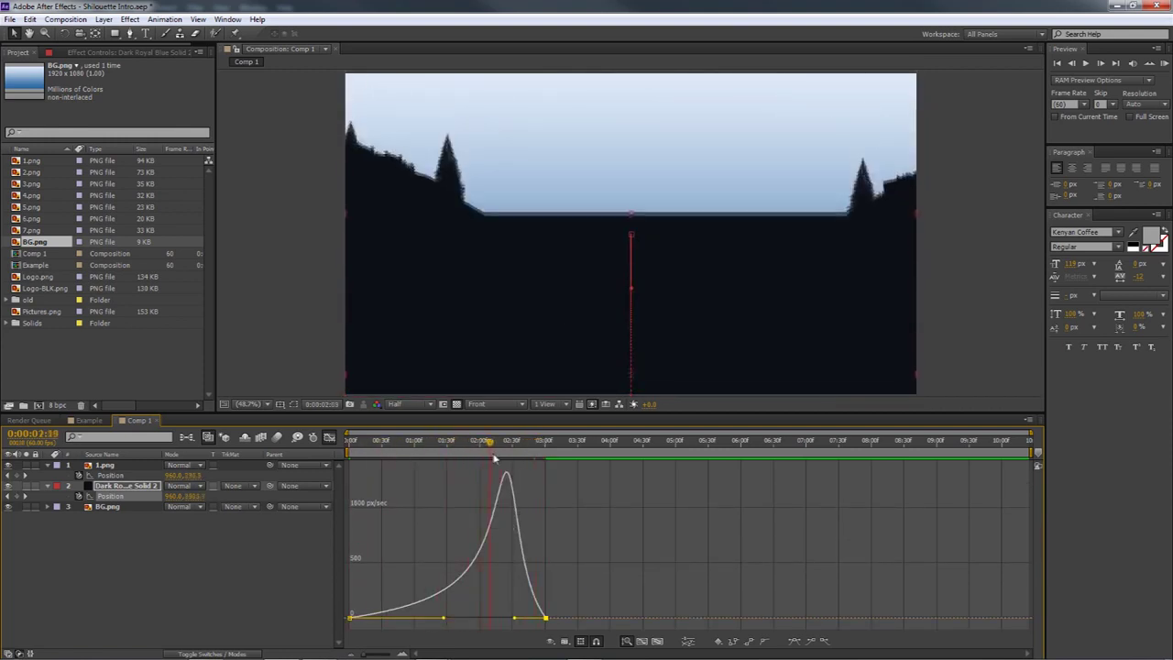
{"action": "mouse_move", "coordinate": [446, 622]}
{"action": "left_mouse_down"}
{"action": "mouse_move", "coordinate": [378, 621]}
{"action": "mouse_move", "coordinate": [429, 614]}
{"action": "left_mouse_up"}
{"action": "left_click_drag", "start_coordinate": [514, 617], "coordinate": [434, 616]}
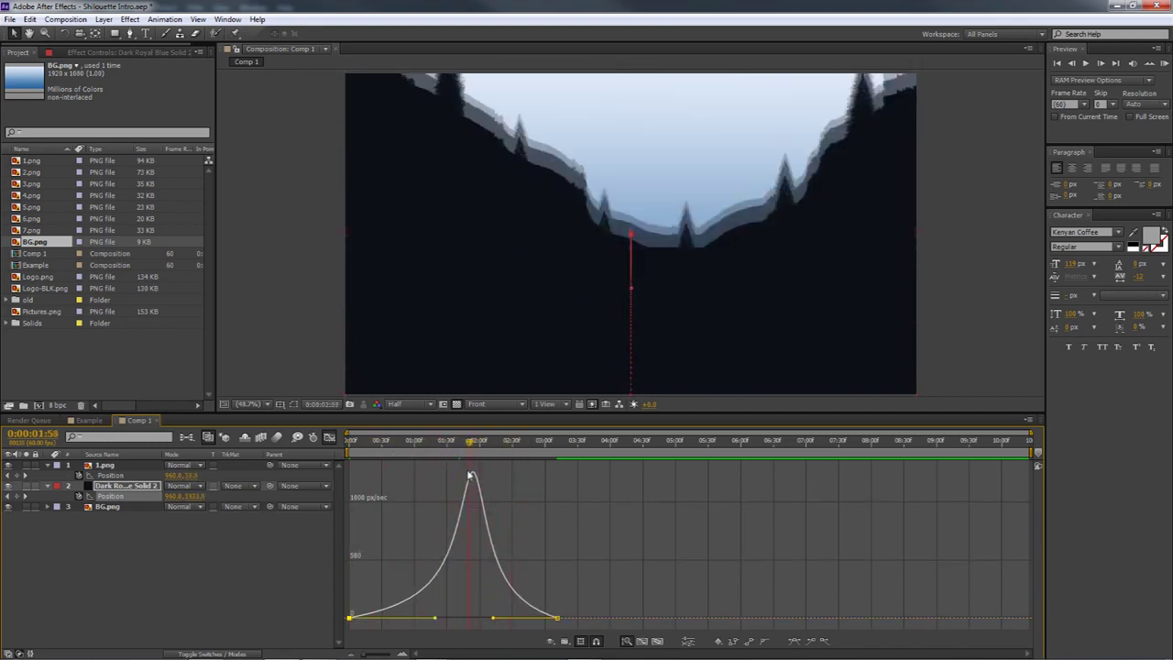
- Fine-tune both eases of the dark solid's Position and check its alignment with 1.png from 0:00:01:00 to 0:00:02:33
{"action": "left_click_drag", "start_coordinate": [495, 624], "coordinate": [436, 623]}
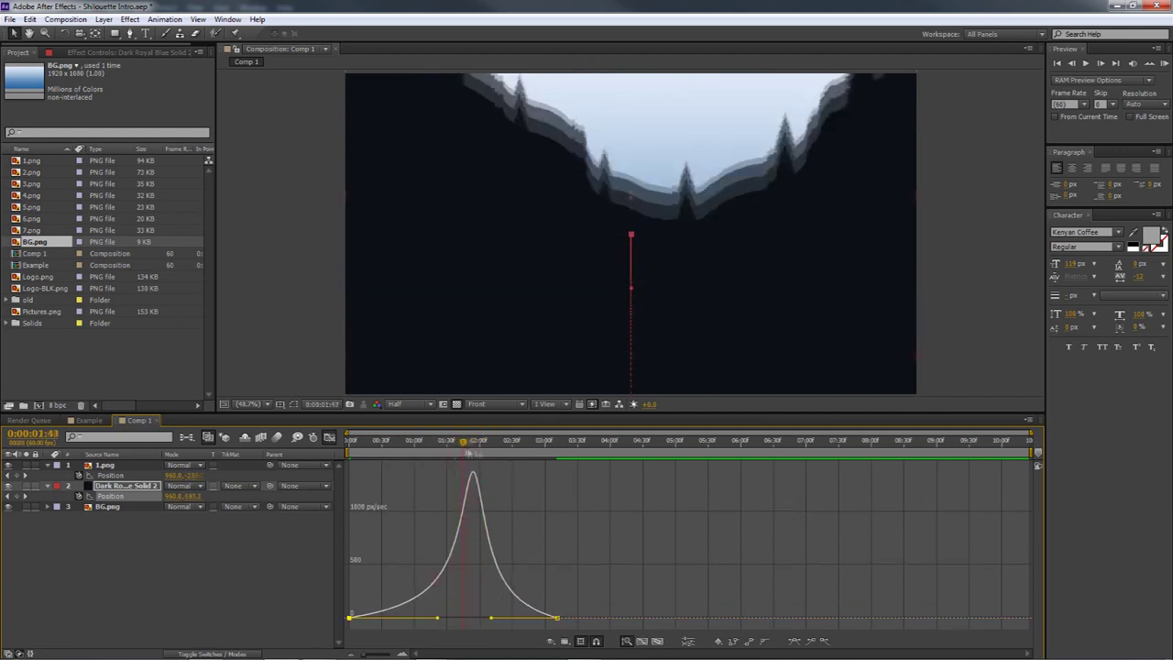
{"action": "key", "text": "space"}
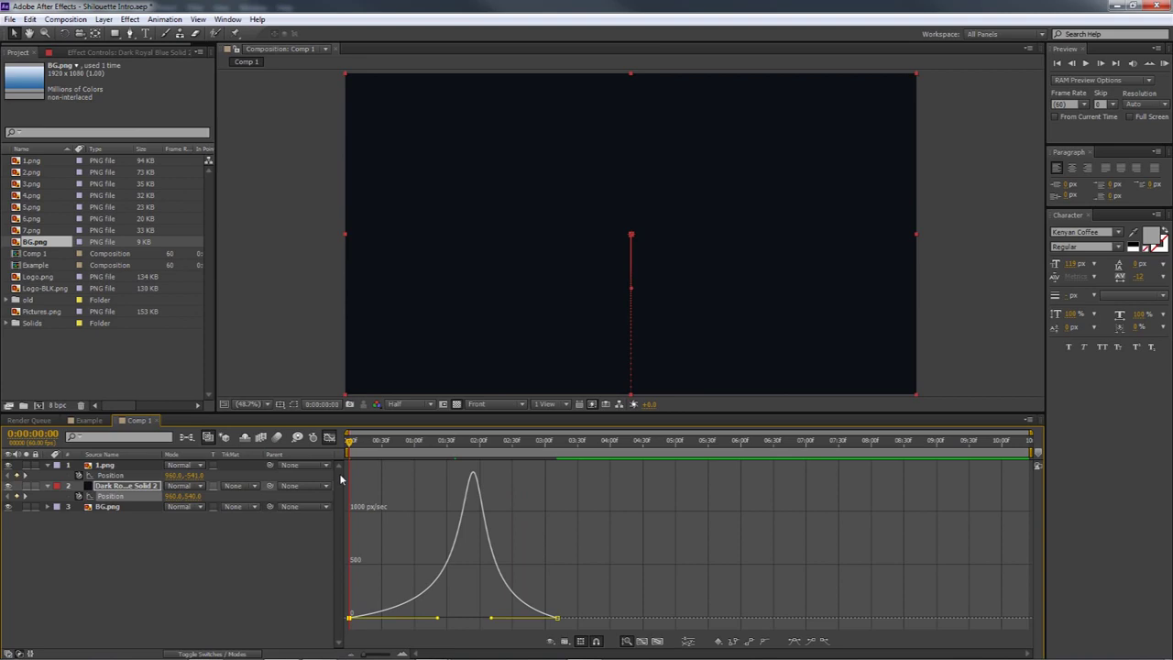
{"action": "key", "text": "space"}
{"action": "key", "text": "space"}
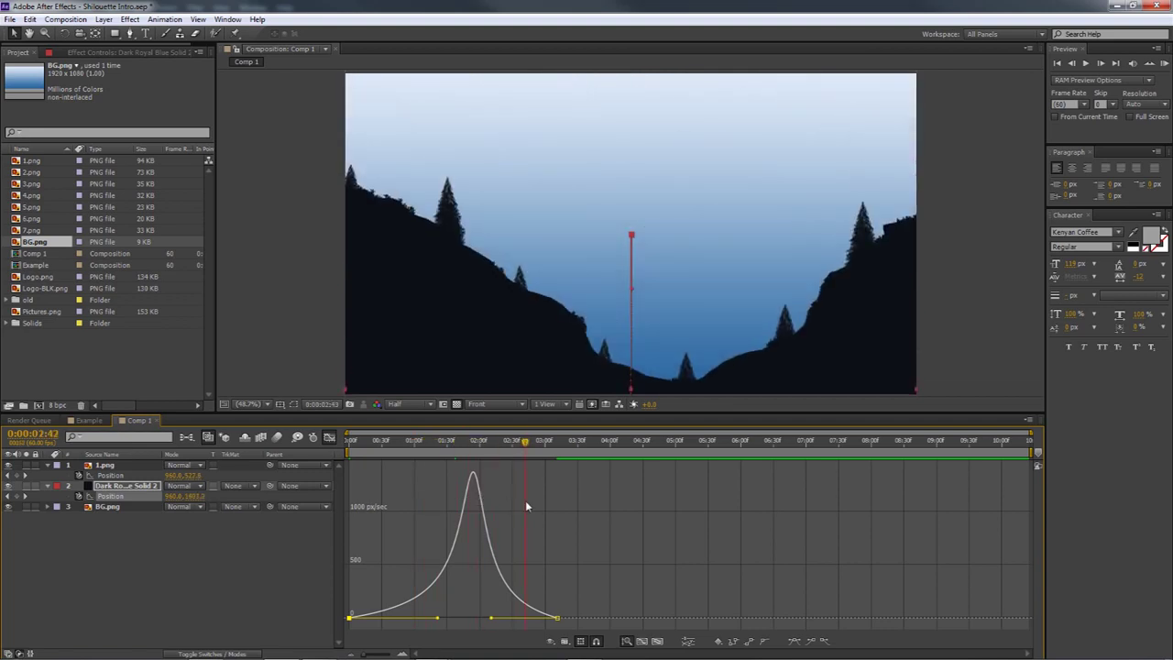
{"action": "left_click_drag", "start_coordinate": [502, 438], "coordinate": [419, 444]}
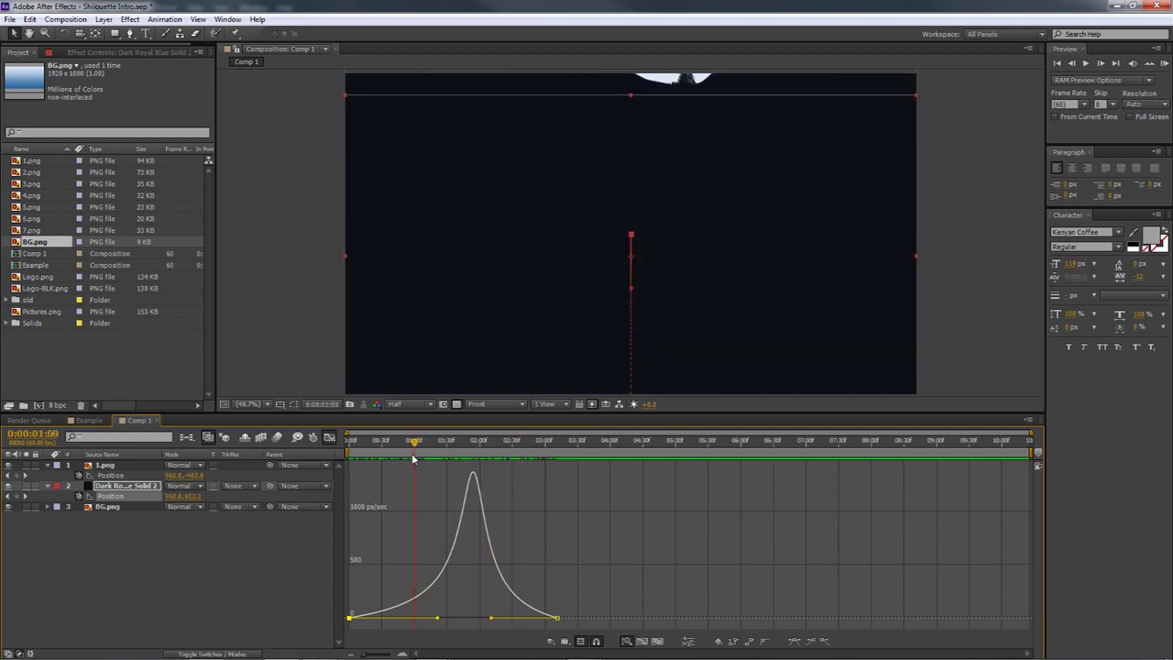
{"action": "left_click_drag", "start_coordinate": [413, 459], "coordinate": [450, 456]}
{"action": "left_click_drag", "start_coordinate": [491, 455], "coordinate": [515, 457]}
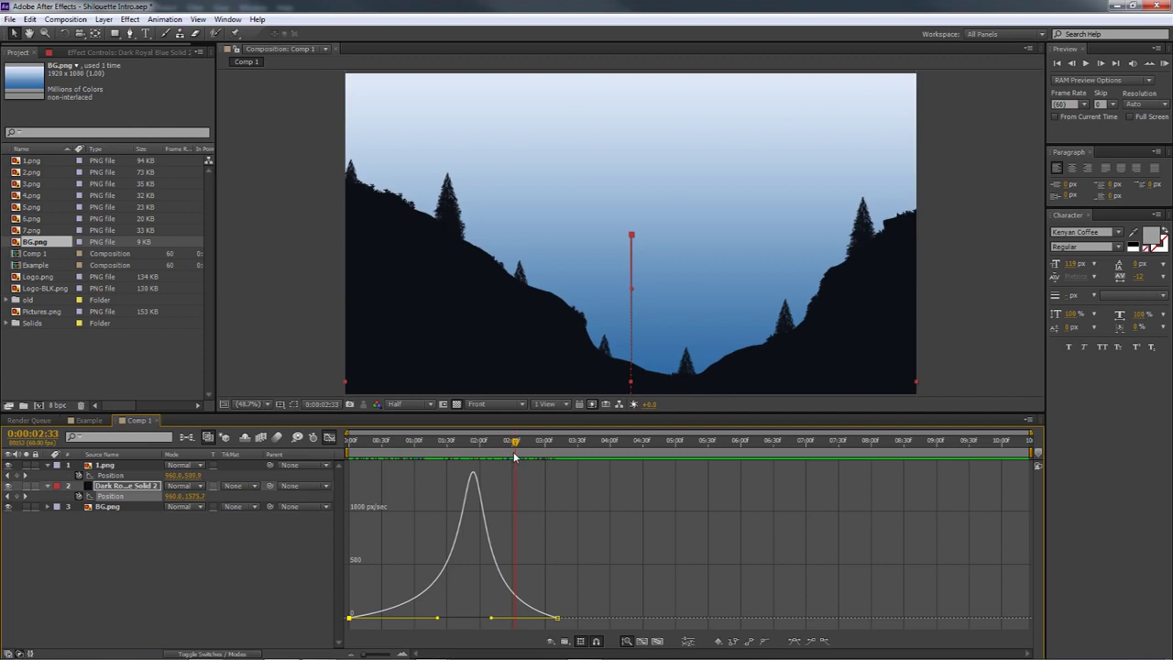
{"action": "mouse_move", "coordinate": [515, 458]}
{"action": "left_mouse_down"}
{"action": "mouse_move", "coordinate": [329, 465]}
{"action": "mouse_move", "coordinate": [514, 467]}
{"action": "left_mouse_up"}
{"action": "right_click", "coordinate": [460, 468]}
{"action": "left_click_drag", "start_coordinate": [447, 452], "coordinate": [416, 445]}
- Scale the dark solid up slightly past the composition's side edges and check its motion up to 0:00:03:01
{"action": "left_click", "coordinate": [109, 487]}
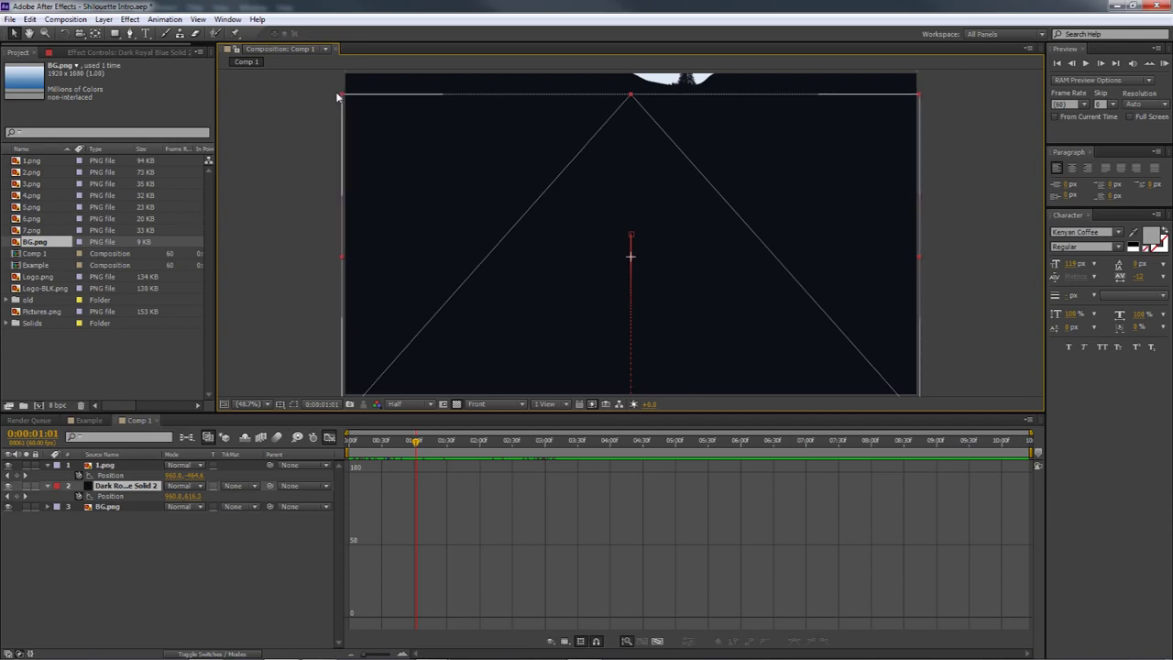
{"action": "left_click_drag", "start_coordinate": [415, 441], "coordinate": [495, 444]}
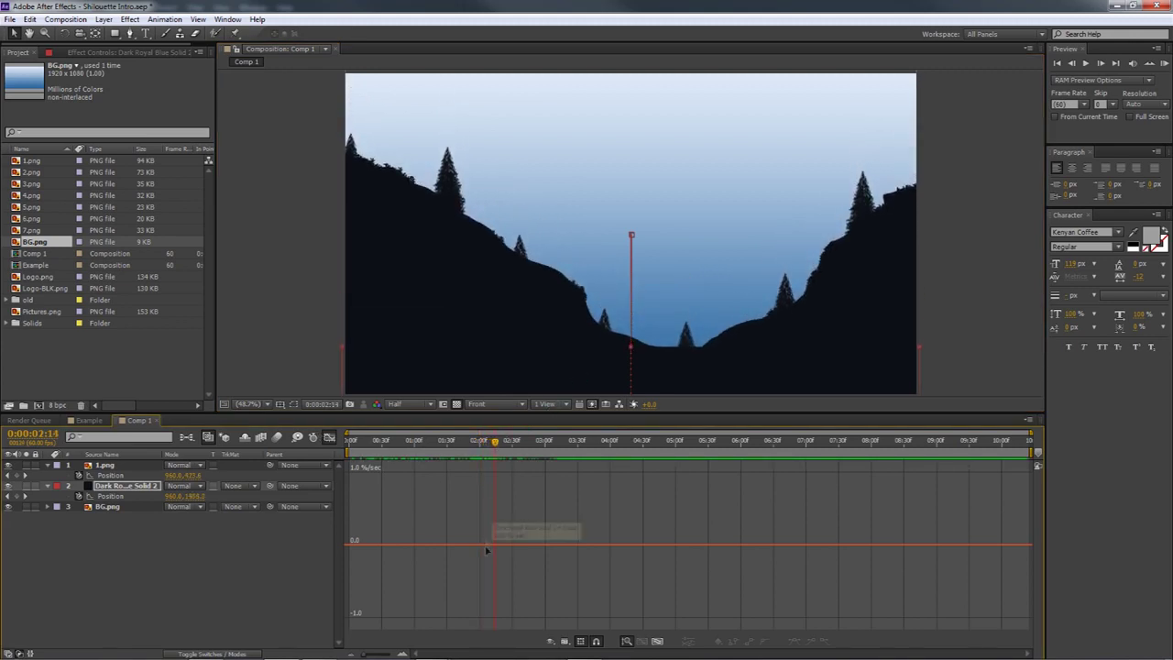
{"action": "left_click", "coordinate": [328, 437]}
{"action": "left_click", "coordinate": [555, 495]}
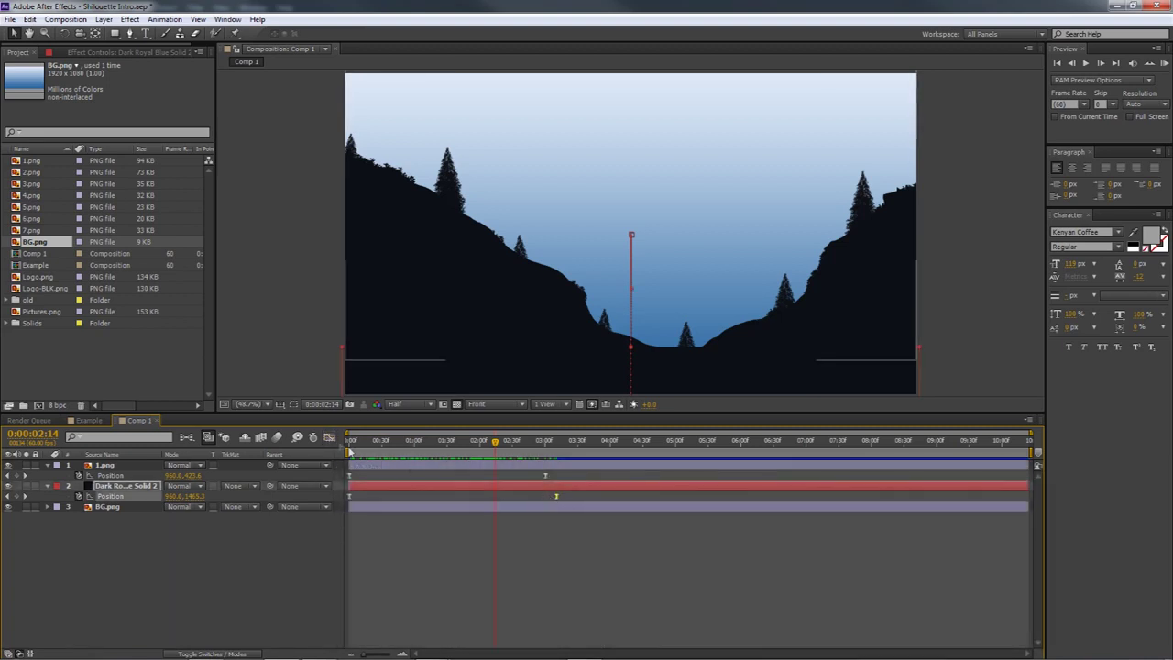
{"action": "left_click", "coordinate": [328, 437]}
{"action": "mouse_move", "coordinate": [498, 446]}
{"action": "left_mouse_down"}
{"action": "mouse_move", "coordinate": [476, 446]}
{"action": "mouse_move", "coordinate": [491, 447]}
{"action": "left_mouse_up"}
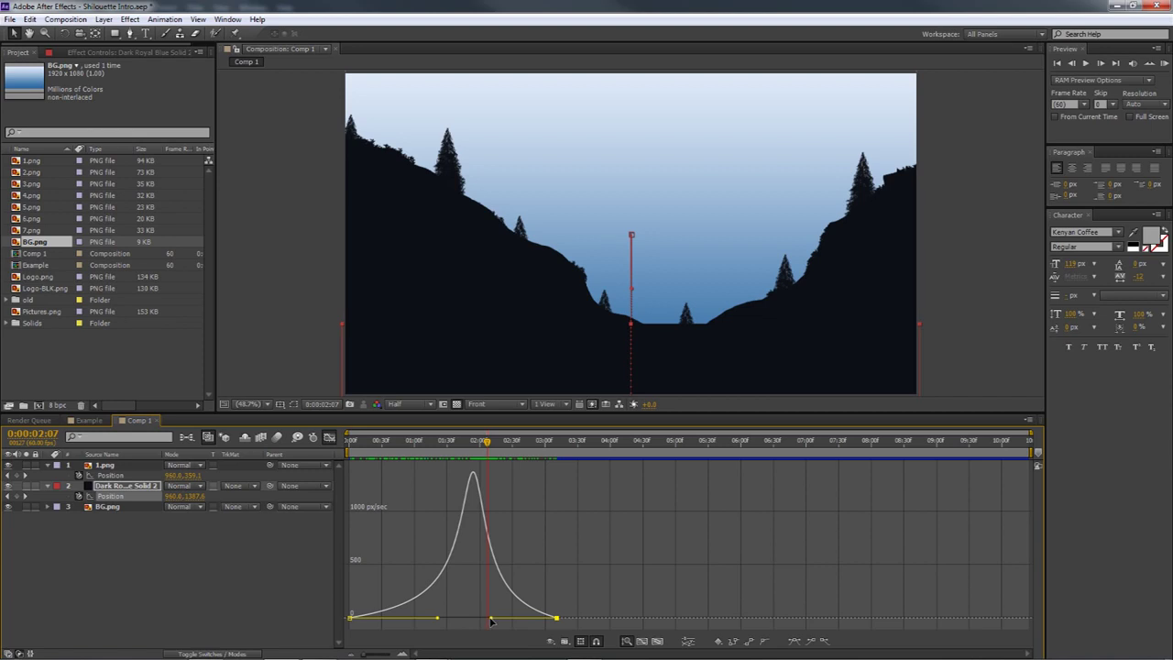
{"action": "left_click_drag", "start_coordinate": [487, 444], "coordinate": [319, 427]}
{"action": "left_click", "coordinate": [329, 437]}
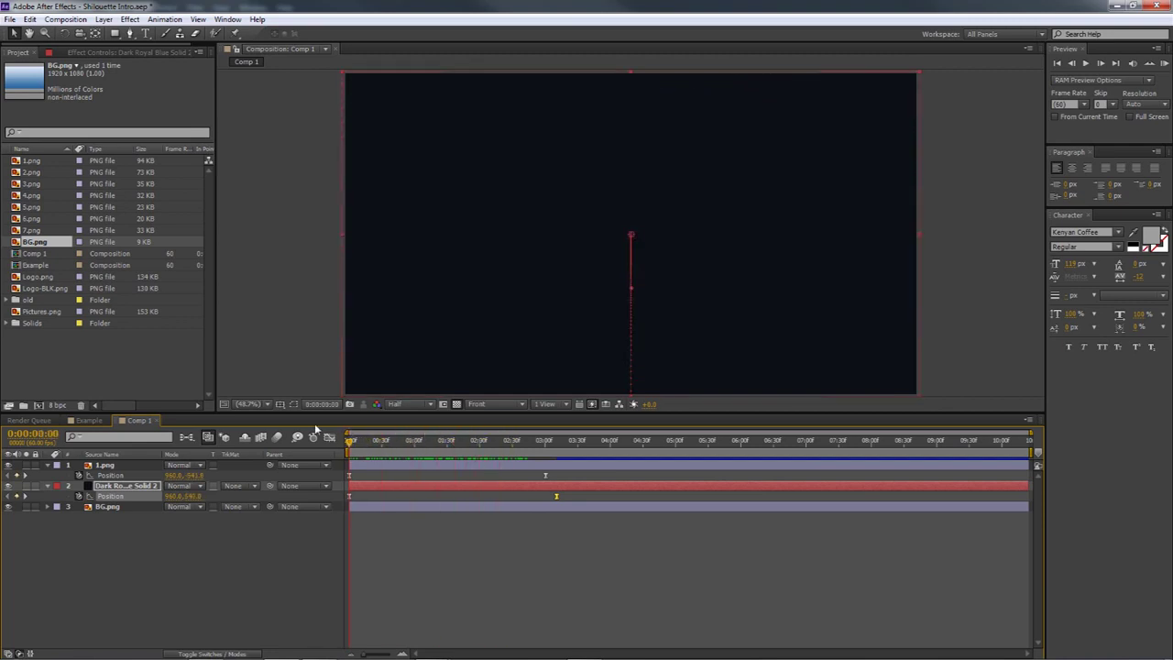
{"action": "left_click_drag", "start_coordinate": [411, 440], "coordinate": [550, 451]}
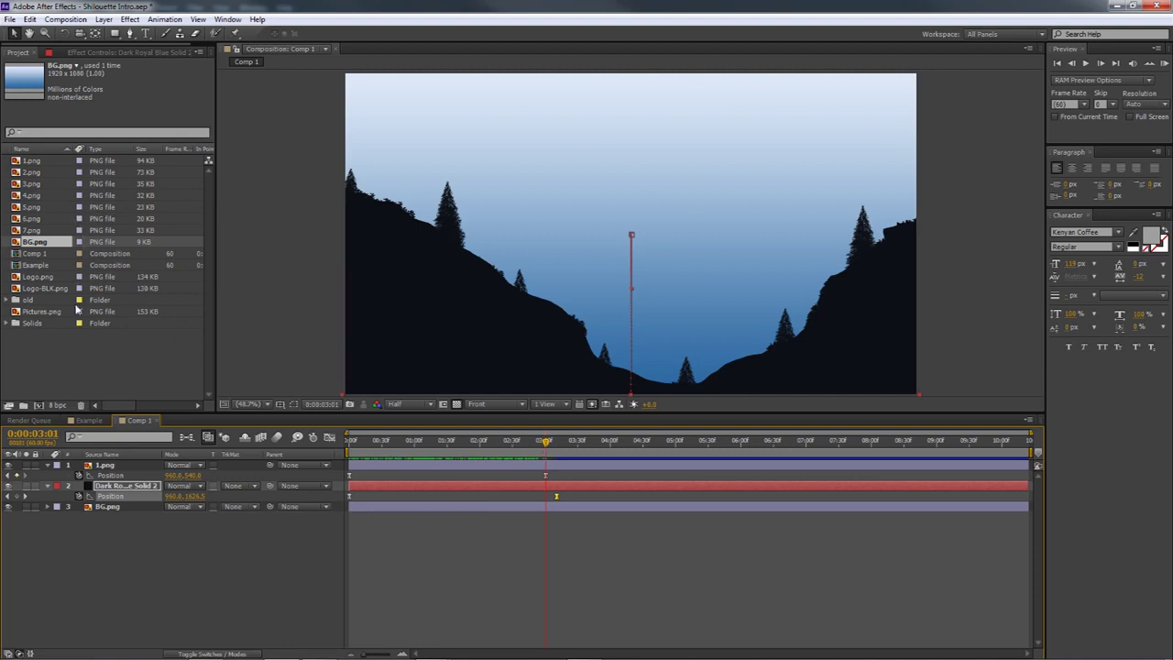
- Add 2.png to Comp 1 directly beneath the dark solid and rename the solid layer Solid
{"action": "left_click_drag", "start_coordinate": [30, 172], "coordinate": [107, 504]}
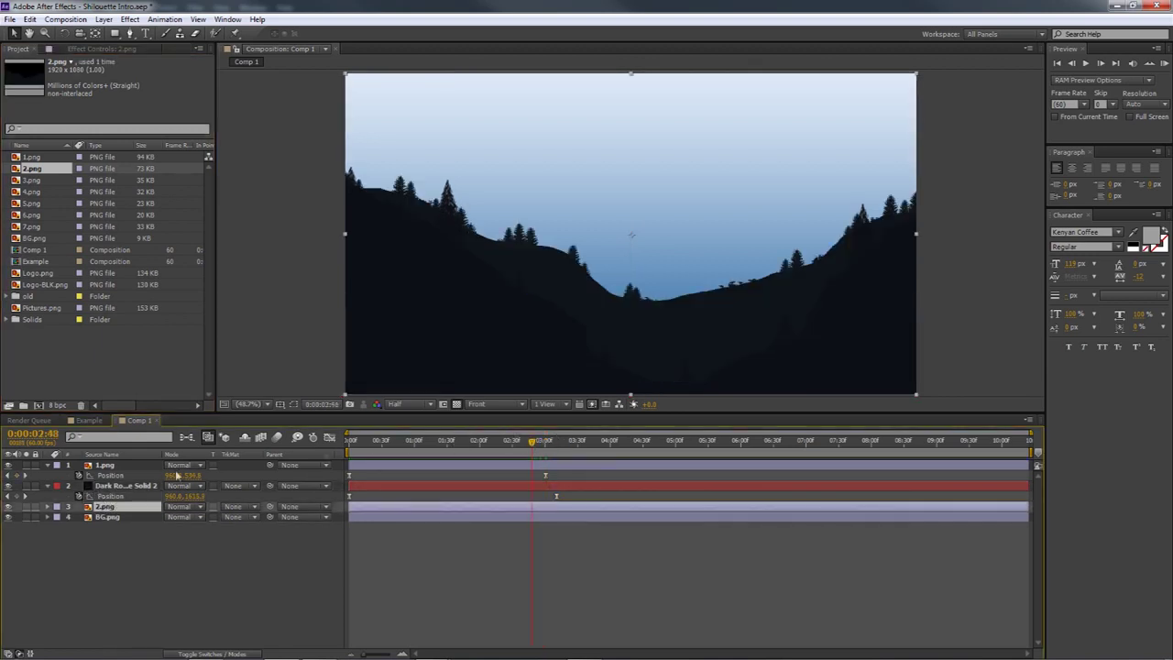
{"action": "double_click", "coordinate": [124, 486]}
{"action": "right_click", "coordinate": [124, 486]}
{"action": "left_click", "coordinate": [158, 474]}
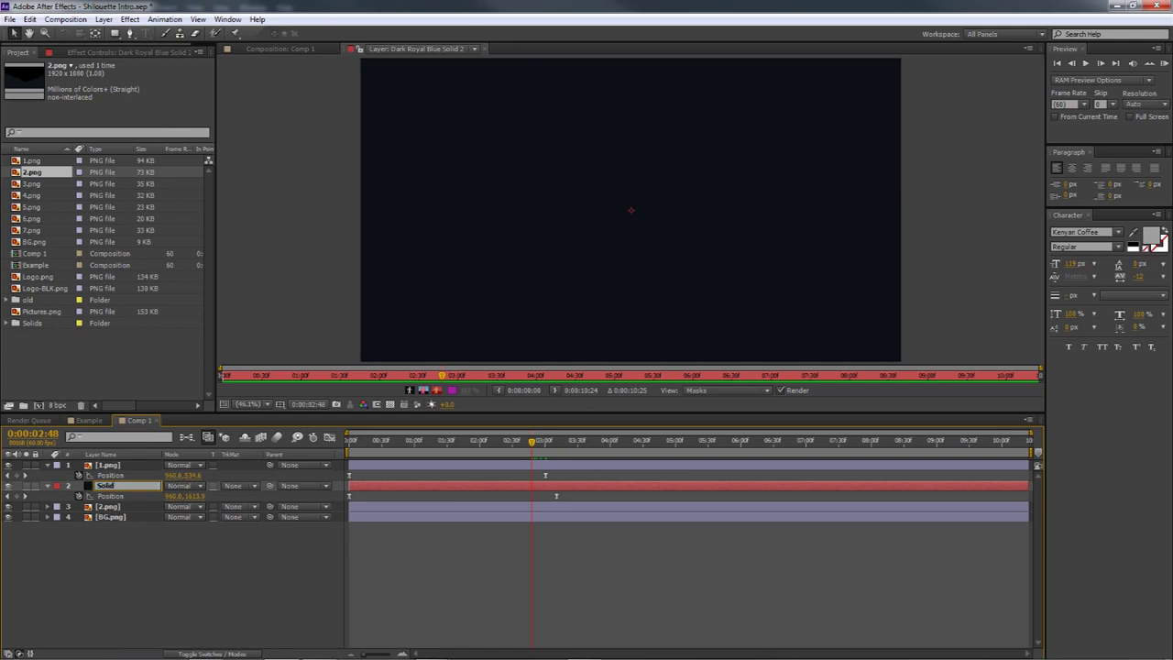
{"action": "type", "text": "Solid"}
{"action": "key", "text": "Return"}
{"action": "left_click", "coordinate": [128, 509]}
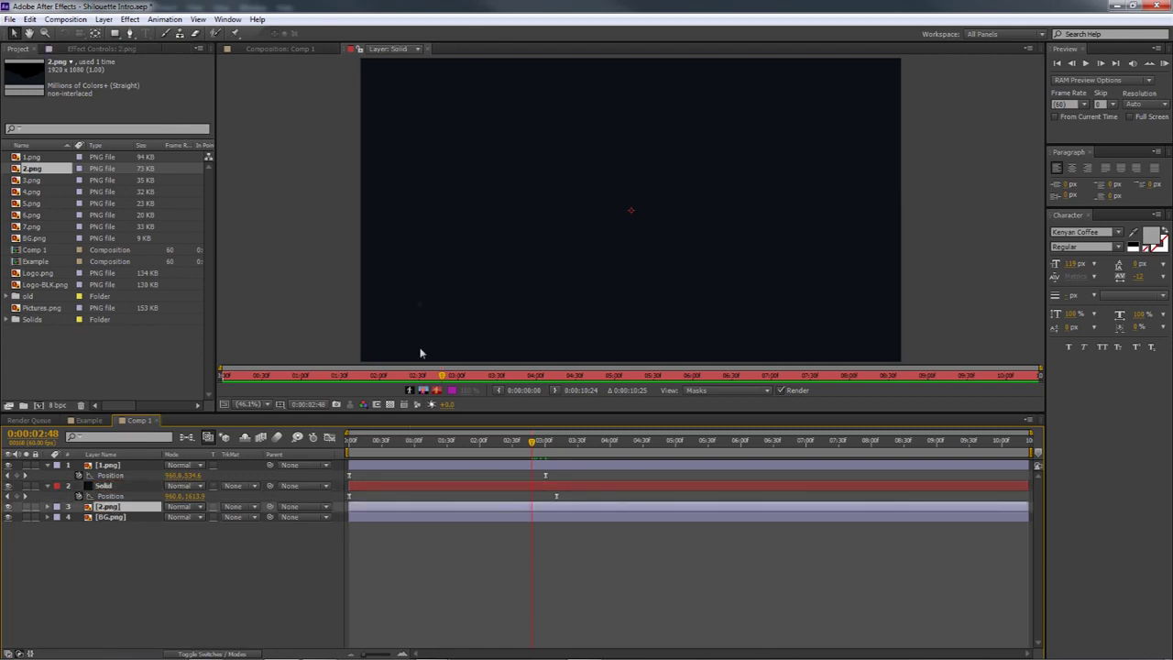
{"action": "left_click", "coordinate": [428, 50]}
- Set a Position keyframe on 2.png at 0:00:03:01 to hold its resting place
{"action": "left_click_drag", "start_coordinate": [495, 437], "coordinate": [547, 442]}
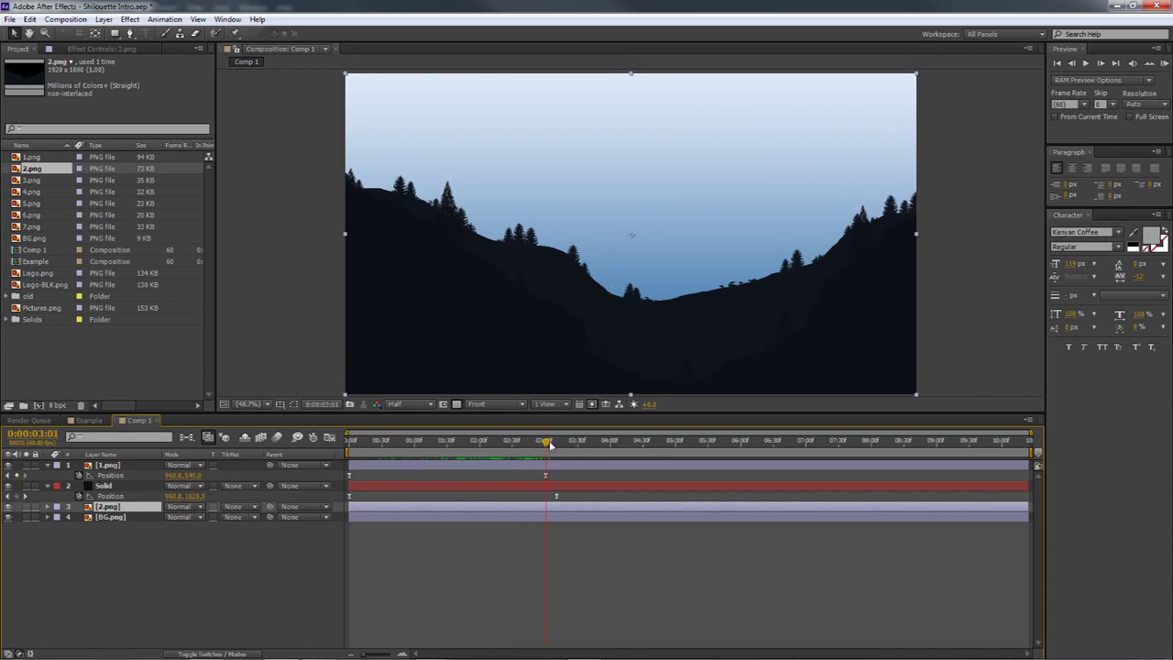
{"action": "left_click", "coordinate": [556, 496]}
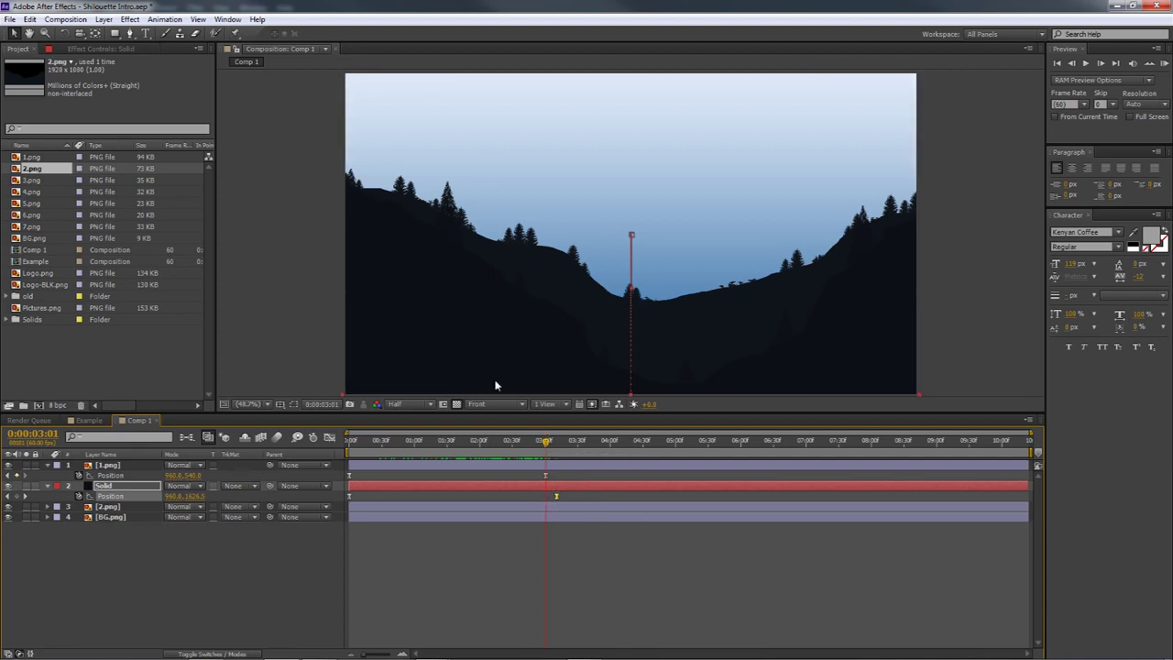
{"action": "left_click", "coordinate": [103, 506]}
{"action": "key", "text": "alt+shift+p"}
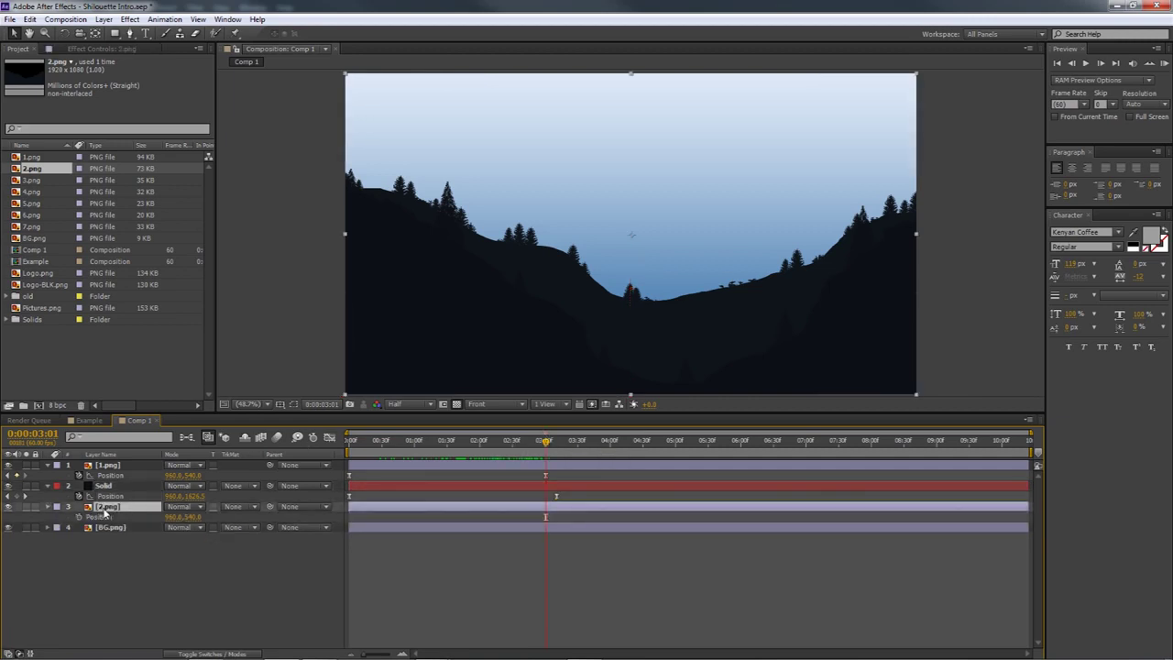
{"action": "left_click", "coordinate": [82, 519]}
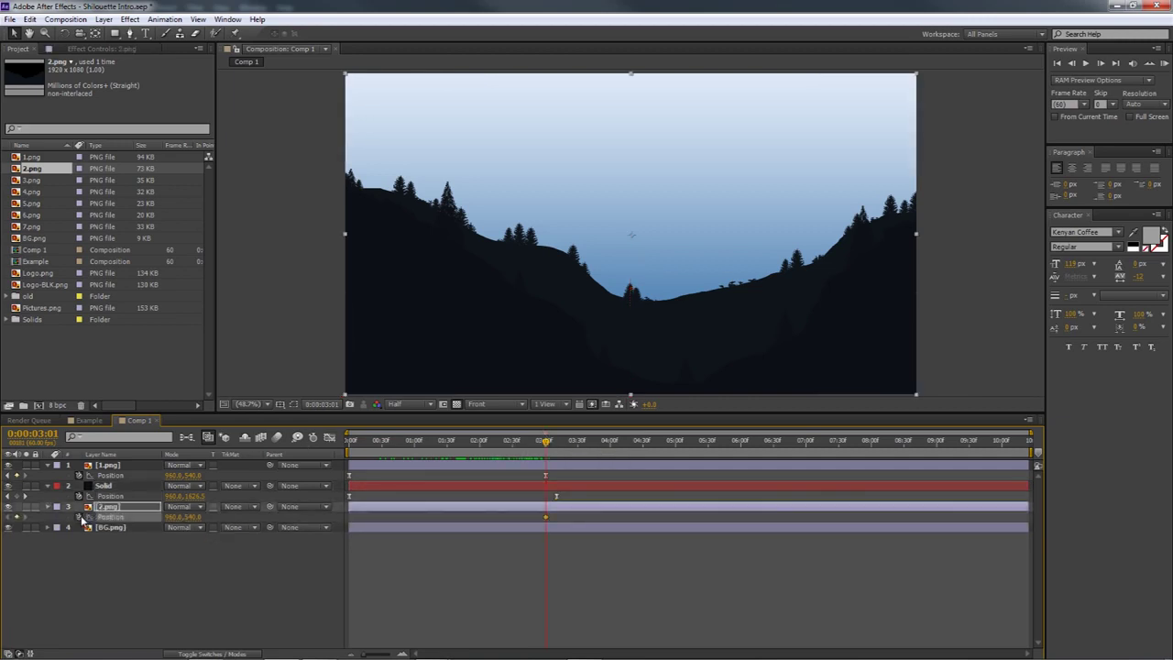
- Hide 1.png and Solid, and at 0:00:00:00 lower 2.png out of frame to a Position Y of 1319
{"action": "left_click_drag", "start_coordinate": [539, 445], "coordinate": [348, 452]}
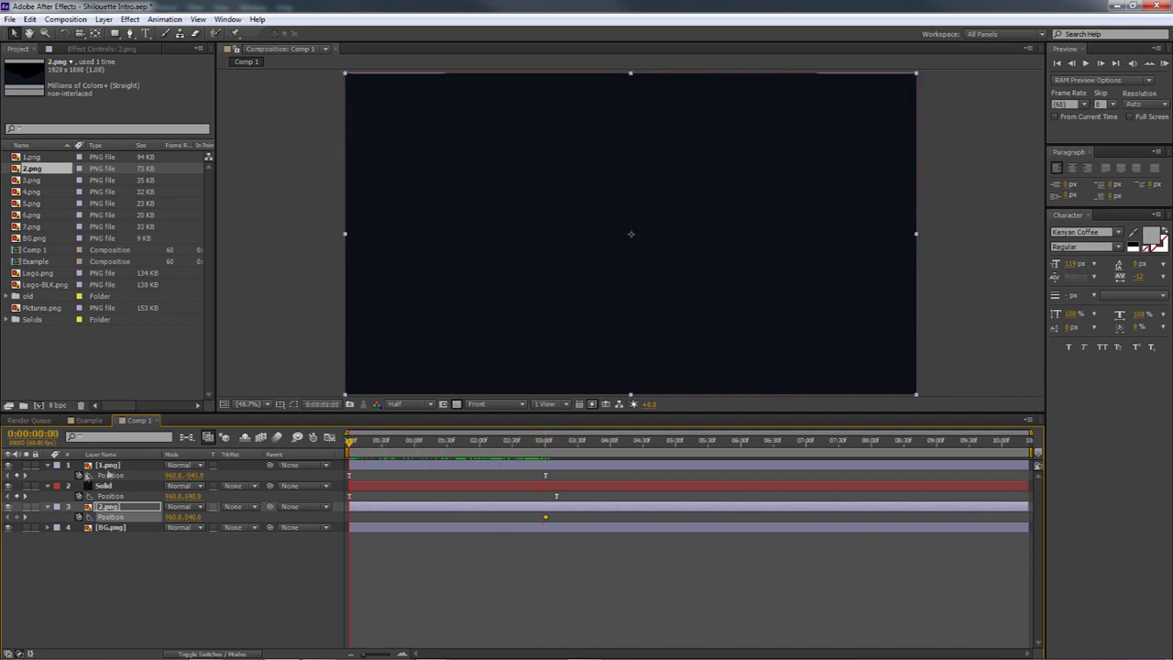
{"action": "left_click", "coordinate": [9, 486]}
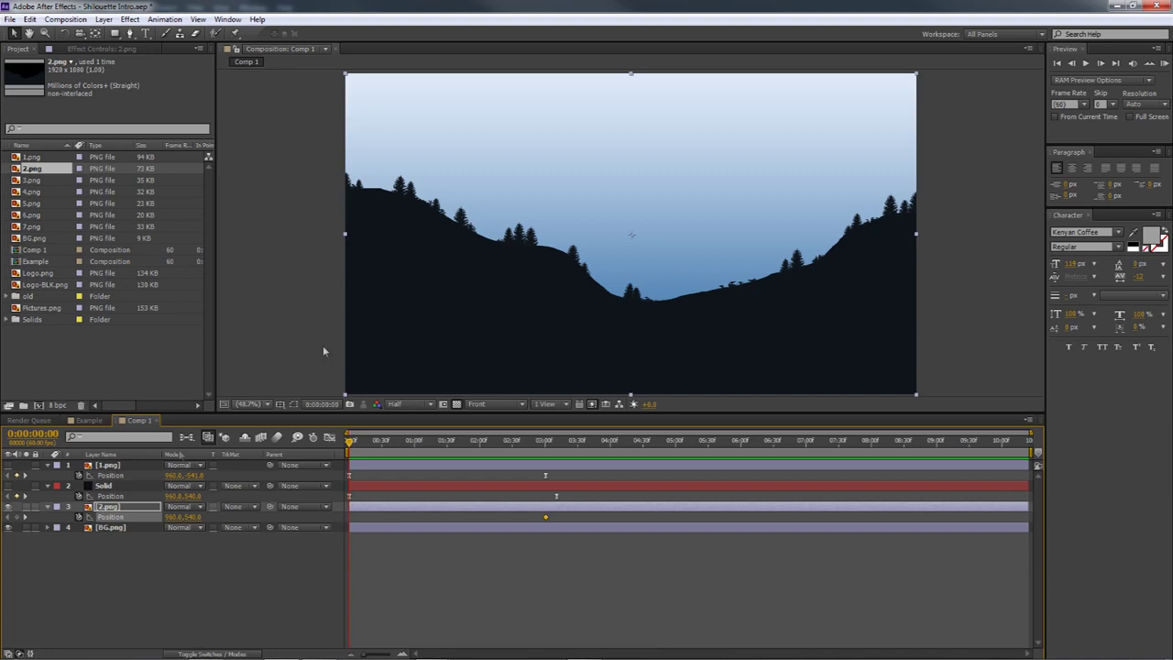
{"action": "mouse_move", "coordinate": [190, 517]}
{"action": "left_mouse_down"}
{"action": "mouse_move", "coordinate": [284, 517]}
{"action": "mouse_move", "coordinate": [168, 513]}
{"action": "left_mouse_up"}
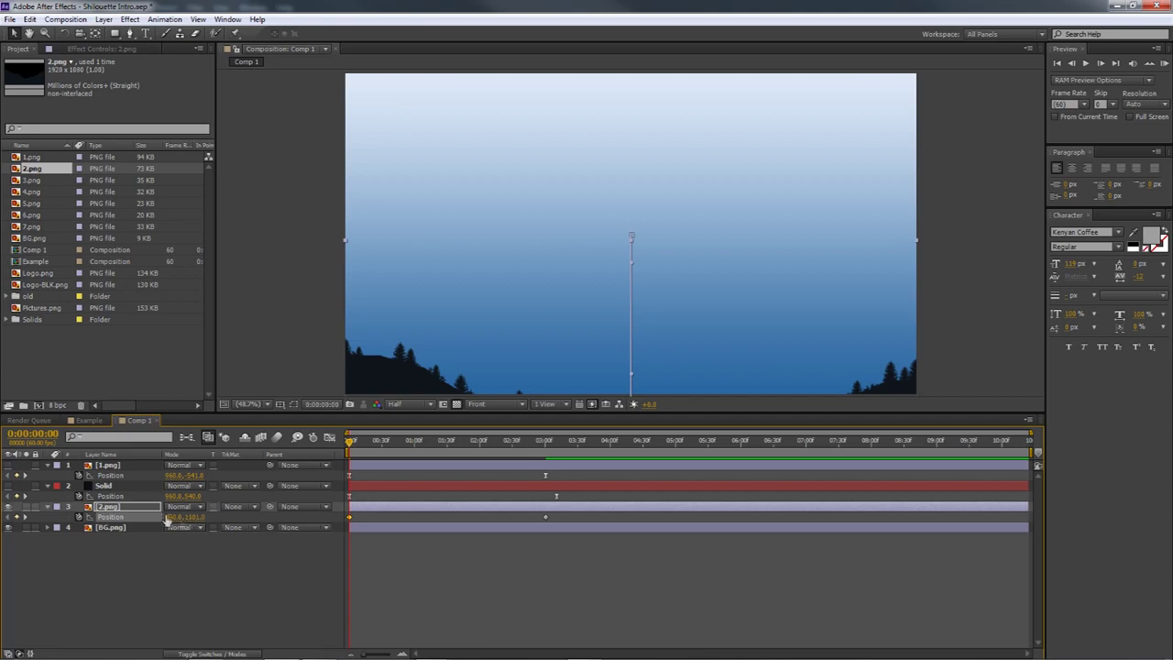
{"action": "left_click_drag", "start_coordinate": [197, 521], "coordinate": [225, 524]}
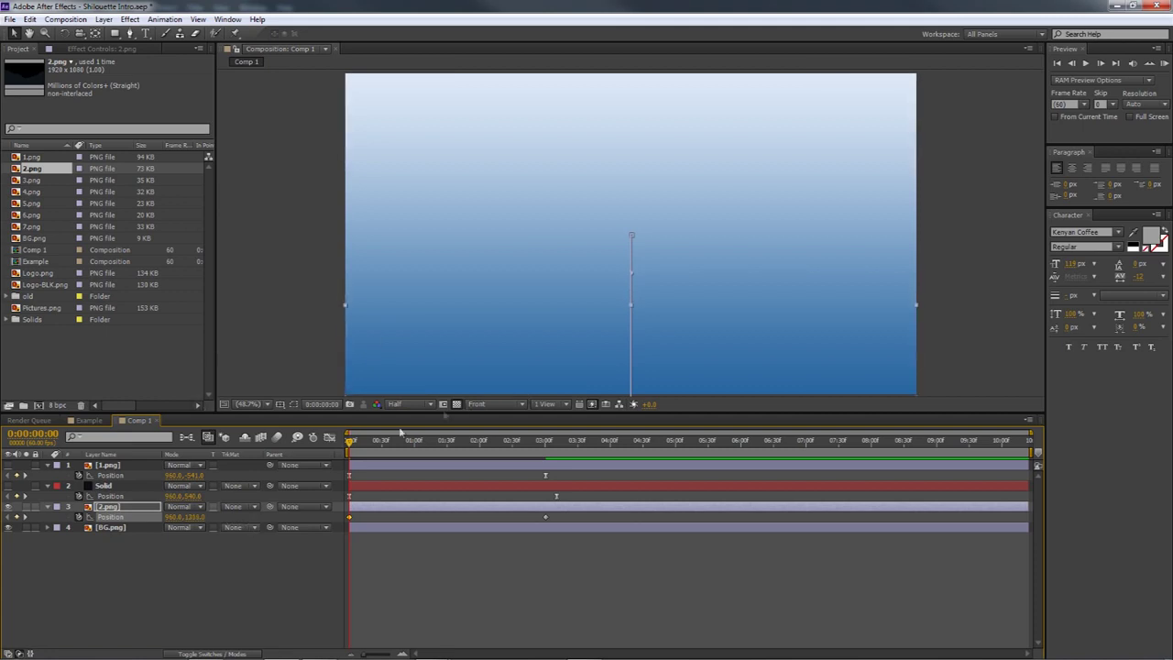
- Scrub 2.png's rise up to 0:00:03:00, then check it with 1.png and Solid shown
{"action": "mouse_move", "coordinate": [349, 444]}
{"action": "left_mouse_down"}
{"action": "mouse_move", "coordinate": [563, 444]}
{"action": "mouse_move", "coordinate": [350, 443]}
{"action": "left_mouse_up"}
{"action": "key", "text": "k"}
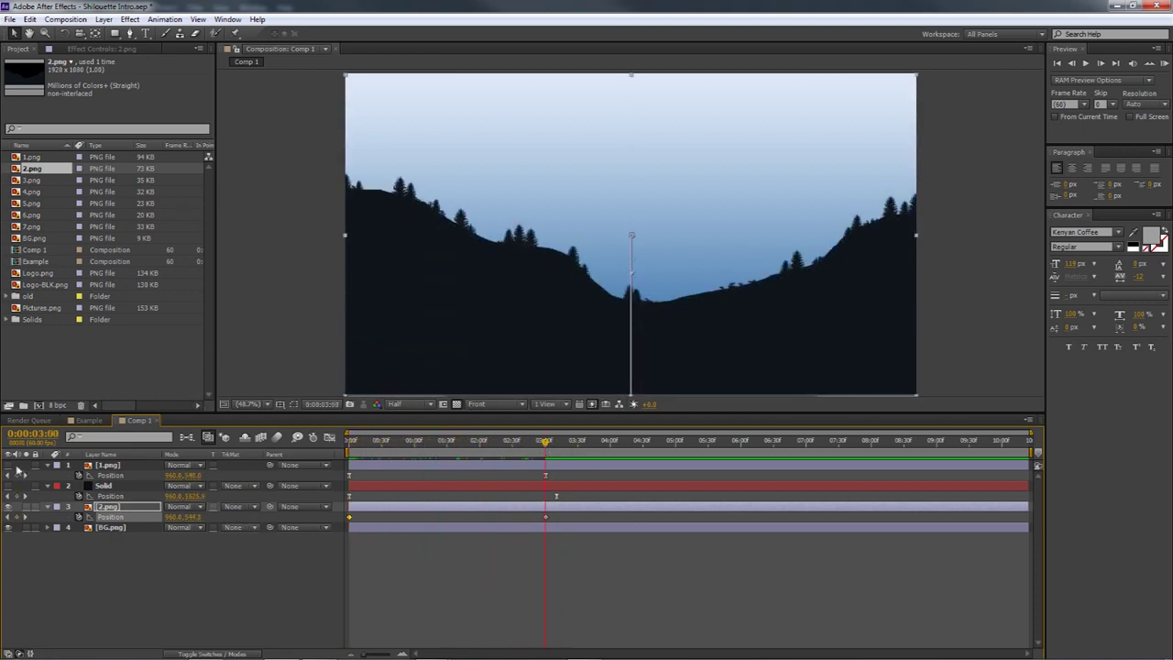
{"action": "left_click", "coordinate": [397, 446]}
{"action": "left_click_drag", "start_coordinate": [401, 452], "coordinate": [545, 471]}
{"action": "left_click", "coordinate": [16, 475]}
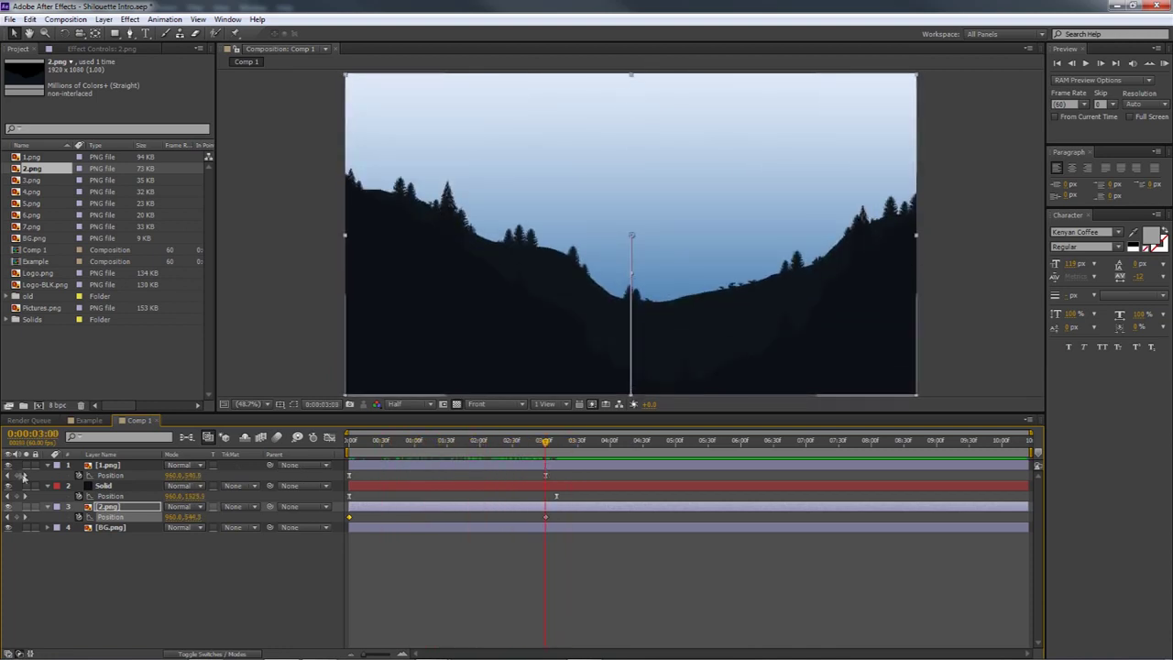
- Apply Easy Ease to both Position keyframes of 2.png
{"action": "left_click", "coordinate": [546, 516]}
{"action": "right_click", "coordinate": [546, 517]}
{"action": "mouse_move", "coordinate": [586, 505]}
{"action": "left_click", "coordinate": [745, 536]}
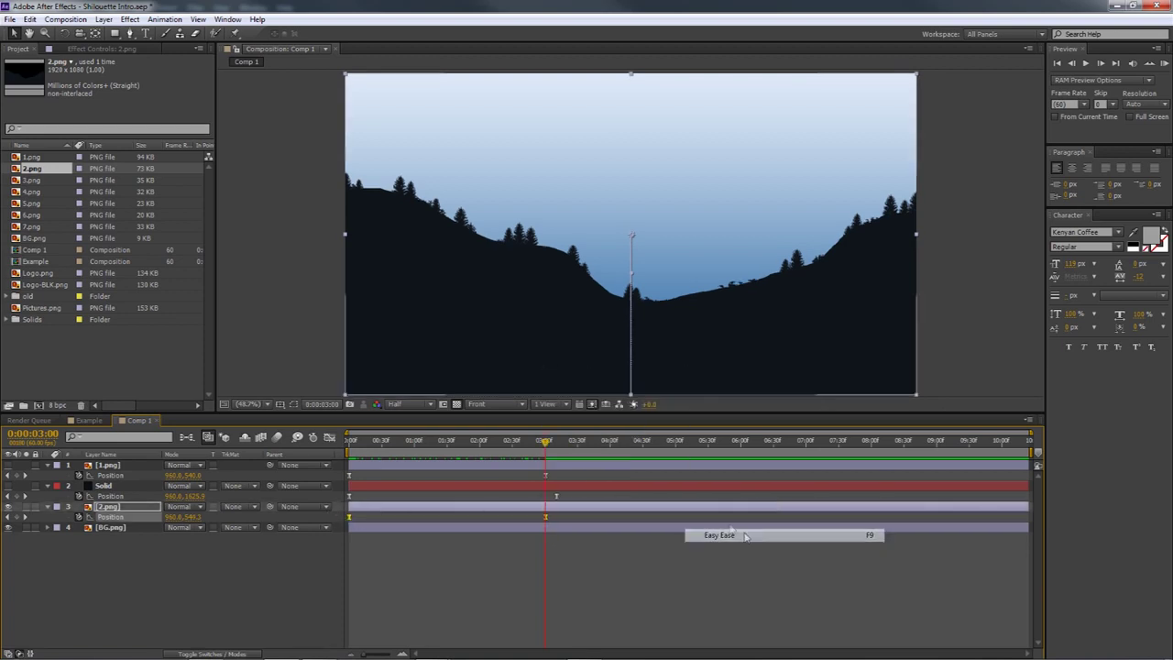
{"action": "left_click", "coordinate": [523, 557]}
- Lengthen the starting and ending eases of 2.png's Position so its speed peaks sharply around 0:00:01:30
{"action": "left_click", "coordinate": [547, 517]}
{"action": "left_click", "coordinate": [328, 437]}
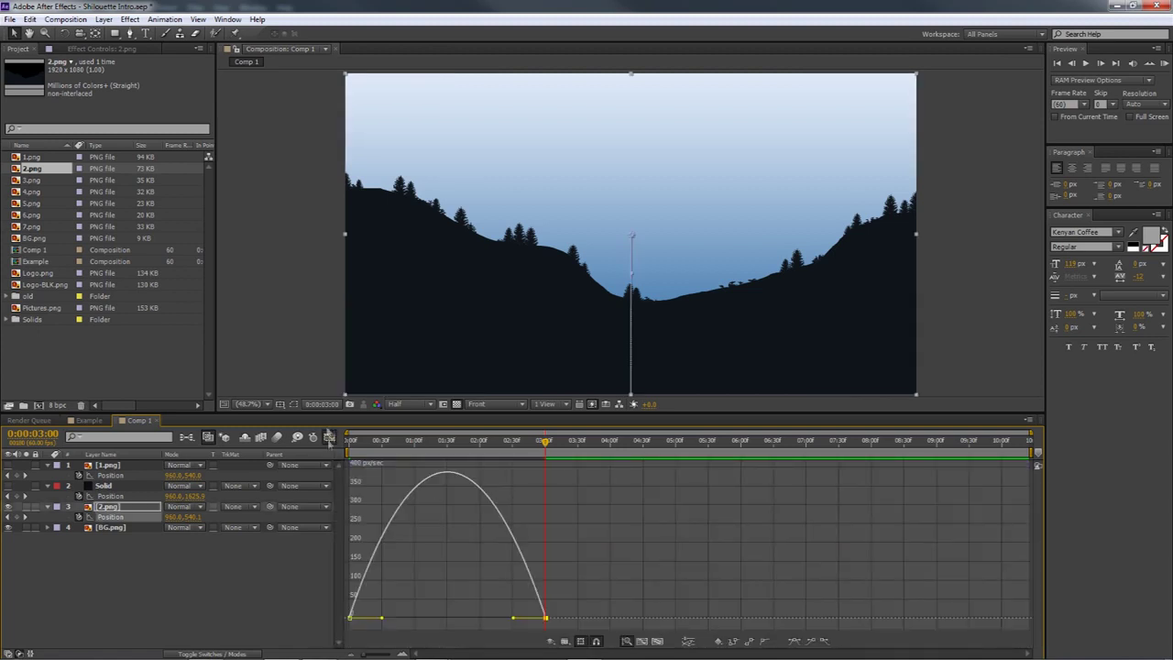
{"action": "left_click_drag", "start_coordinate": [383, 621], "coordinate": [418, 618]}
{"action": "left_click_drag", "start_coordinate": [513, 619], "coordinate": [475, 618]}
- Show the 1.png and Solid layers again and RAM preview the combined motion from the start
{"action": "left_click_drag", "start_coordinate": [398, 447], "coordinate": [340, 455]}
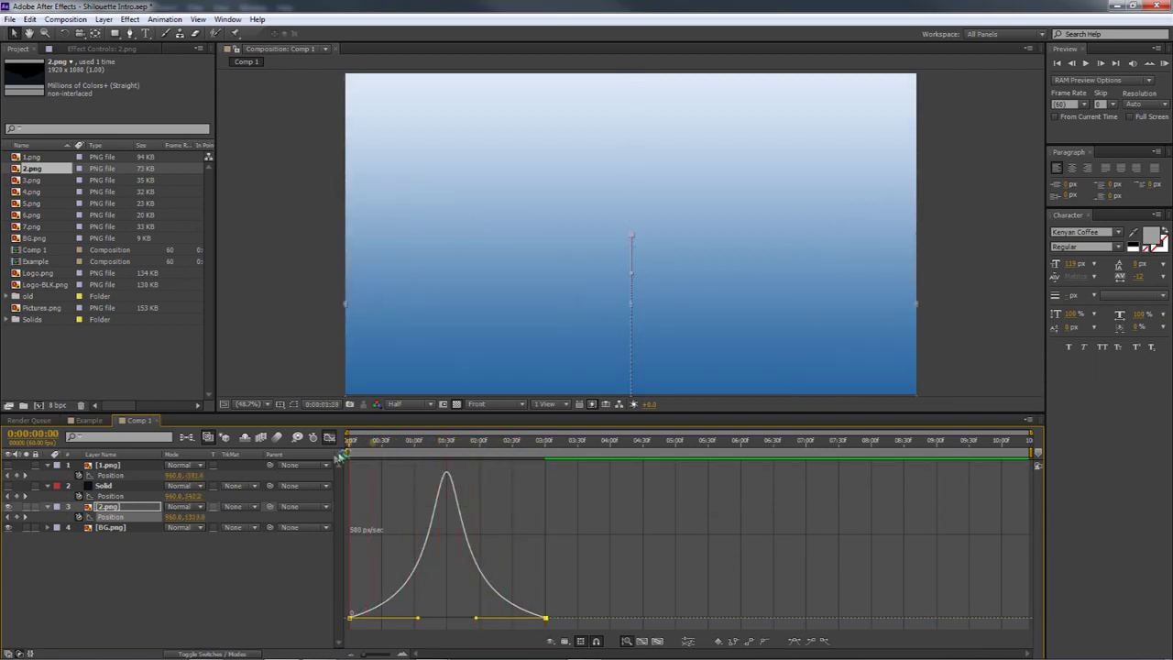
{"action": "left_click", "coordinate": [9, 486]}
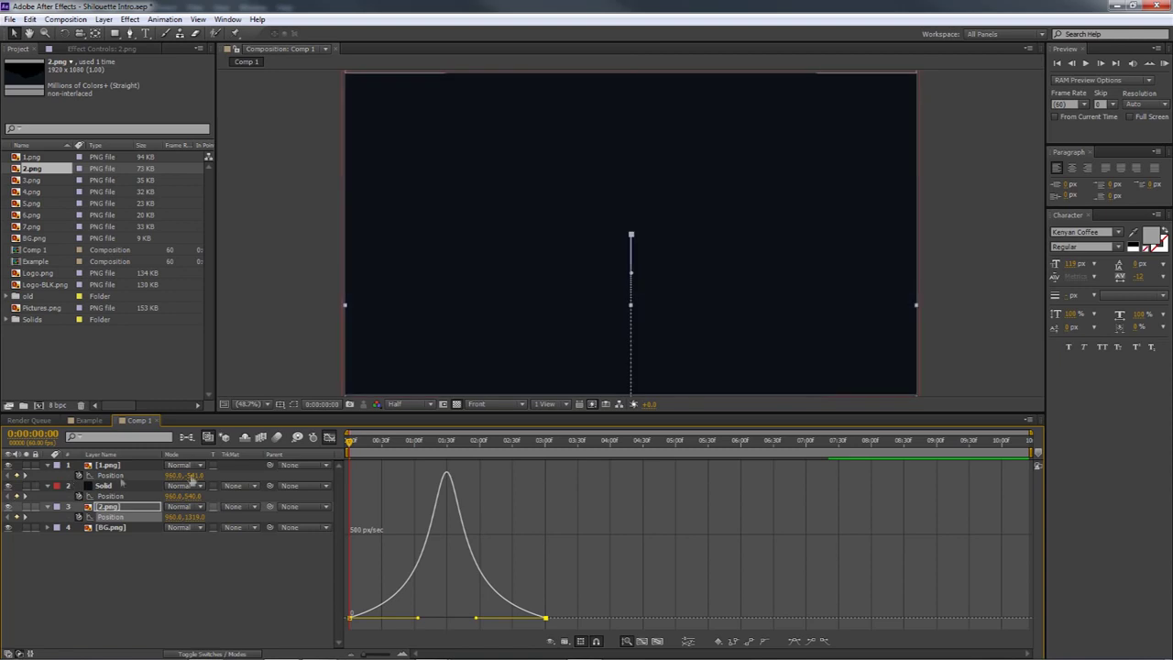
{"action": "left_click", "coordinate": [329, 438]}
{"action": "left_click", "coordinate": [1162, 63]}
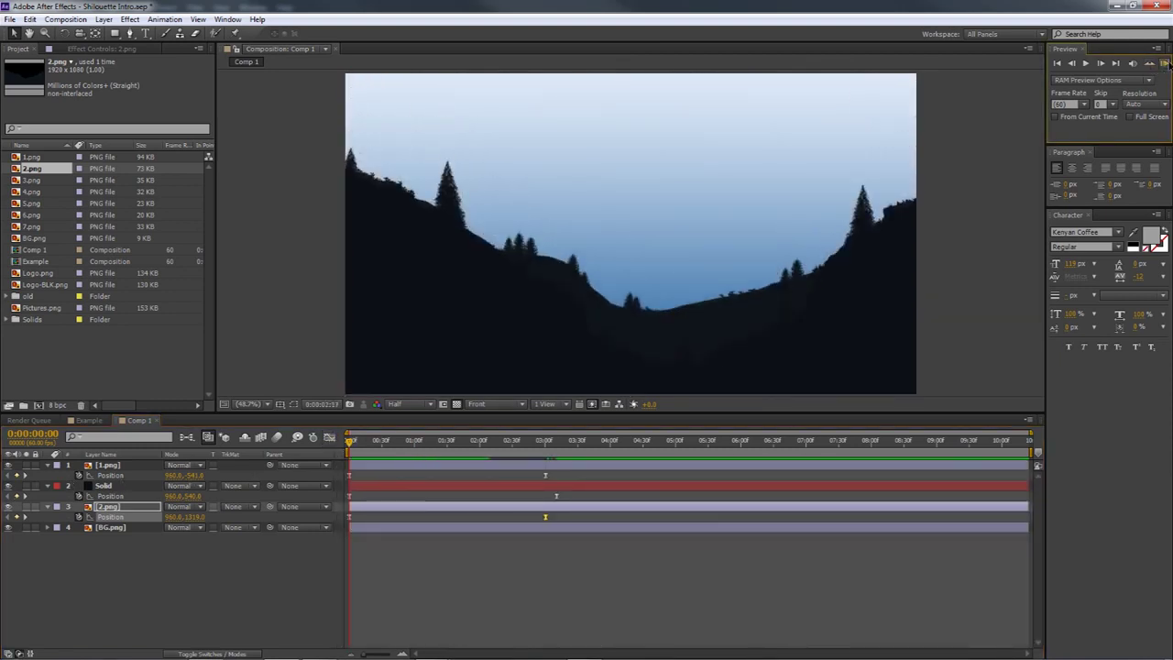
{"action": "key", "text": "space"}
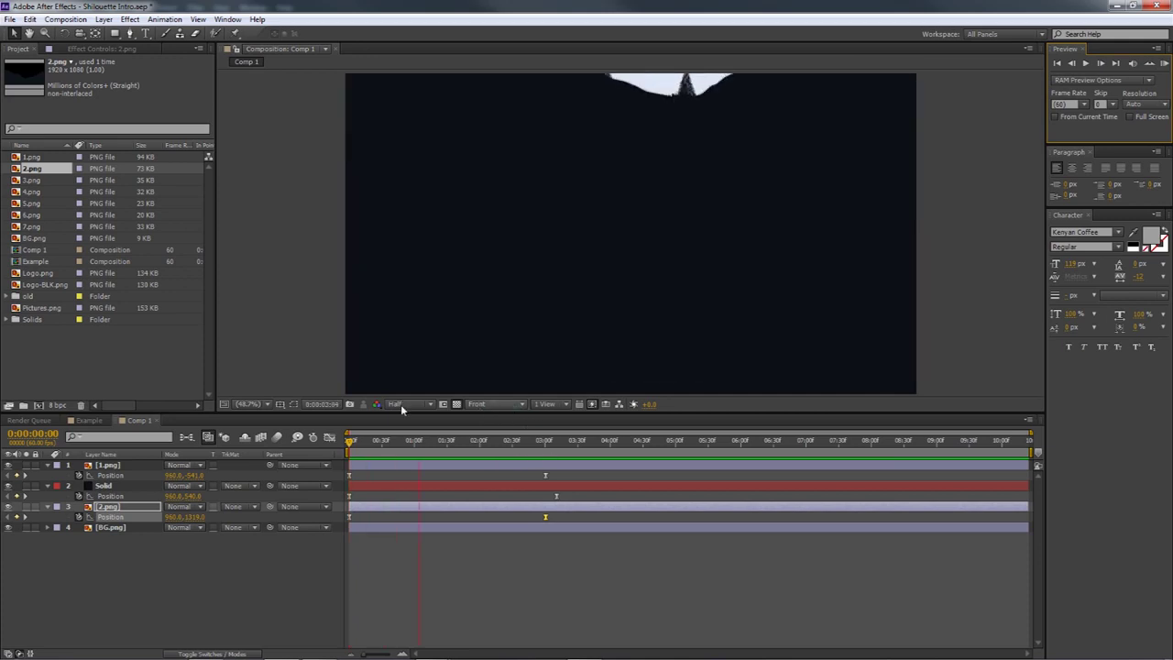
- Check the preview resolution options, keep Half, and replay the RAM preview of all layers
{"action": "left_click", "coordinate": [403, 406]}
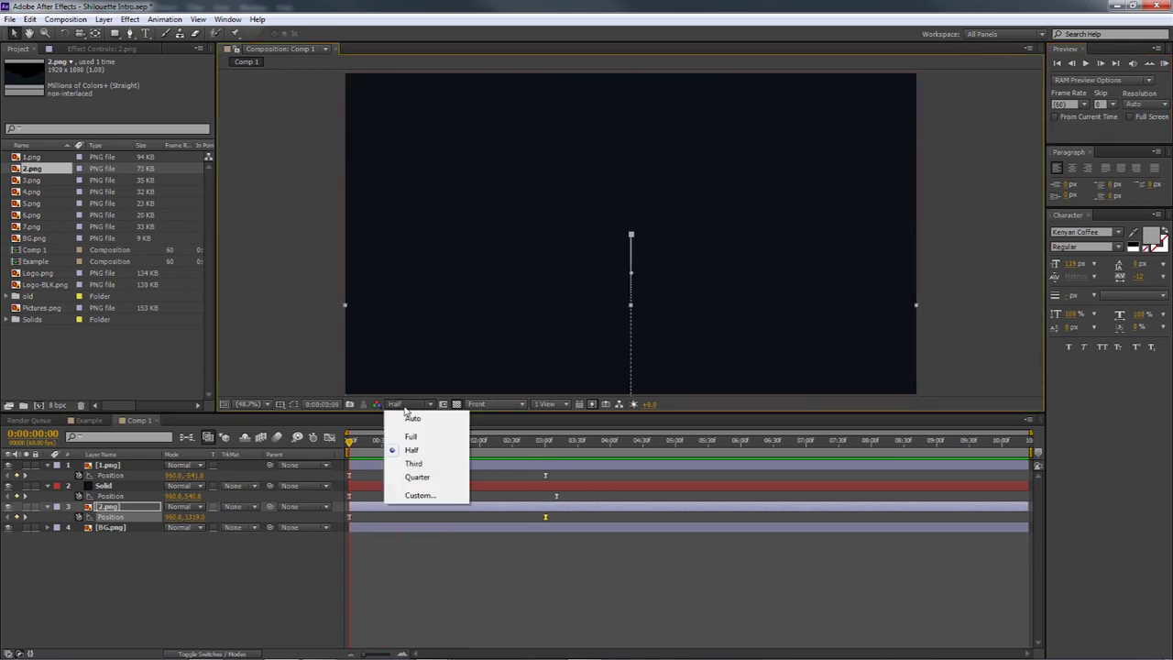
{"action": "left_click", "coordinate": [362, 450]}
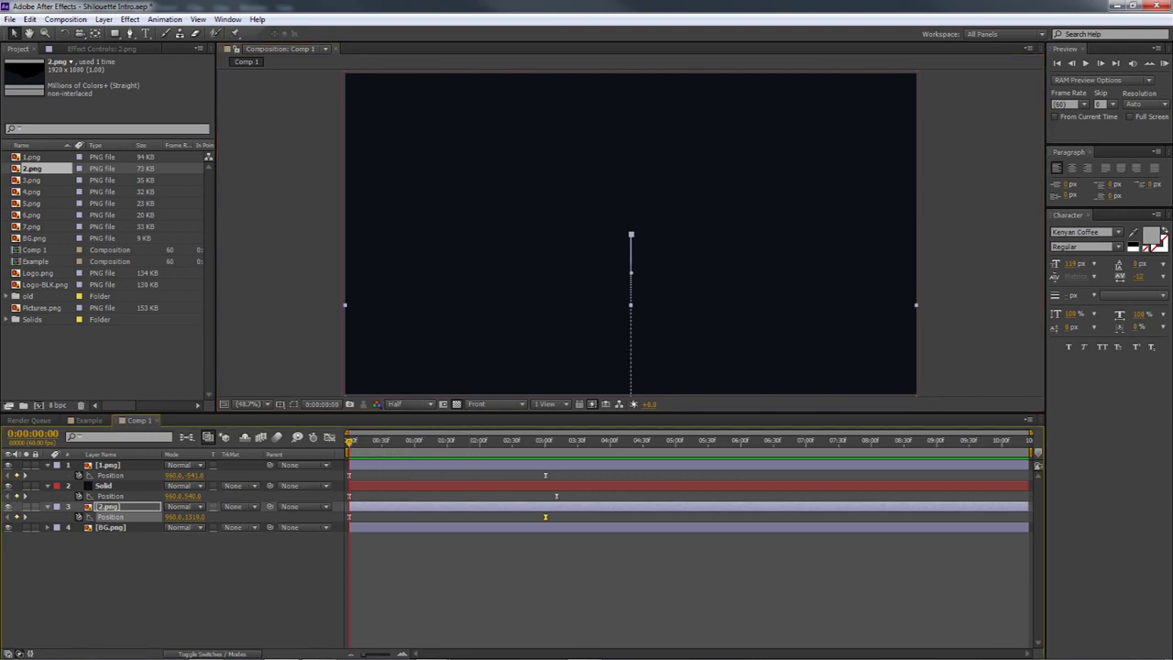
{"action": "left_click", "coordinate": [1165, 62]}
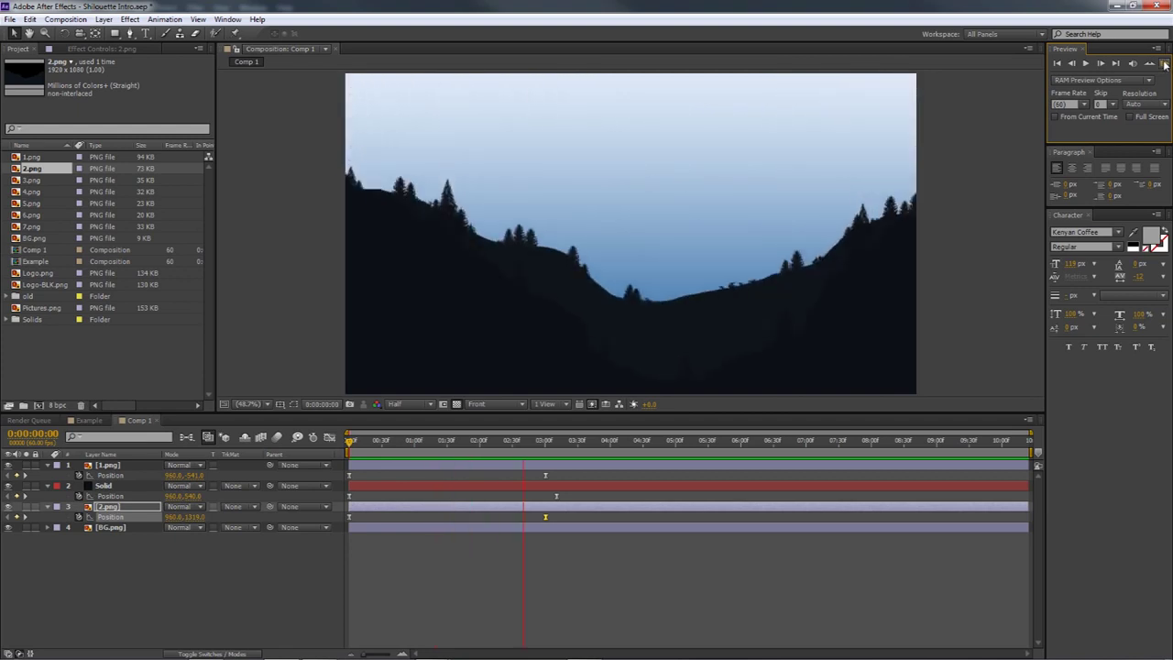
{"action": "left_click", "coordinate": [411, 409]}
{"action": "left_click", "coordinate": [408, 409]}
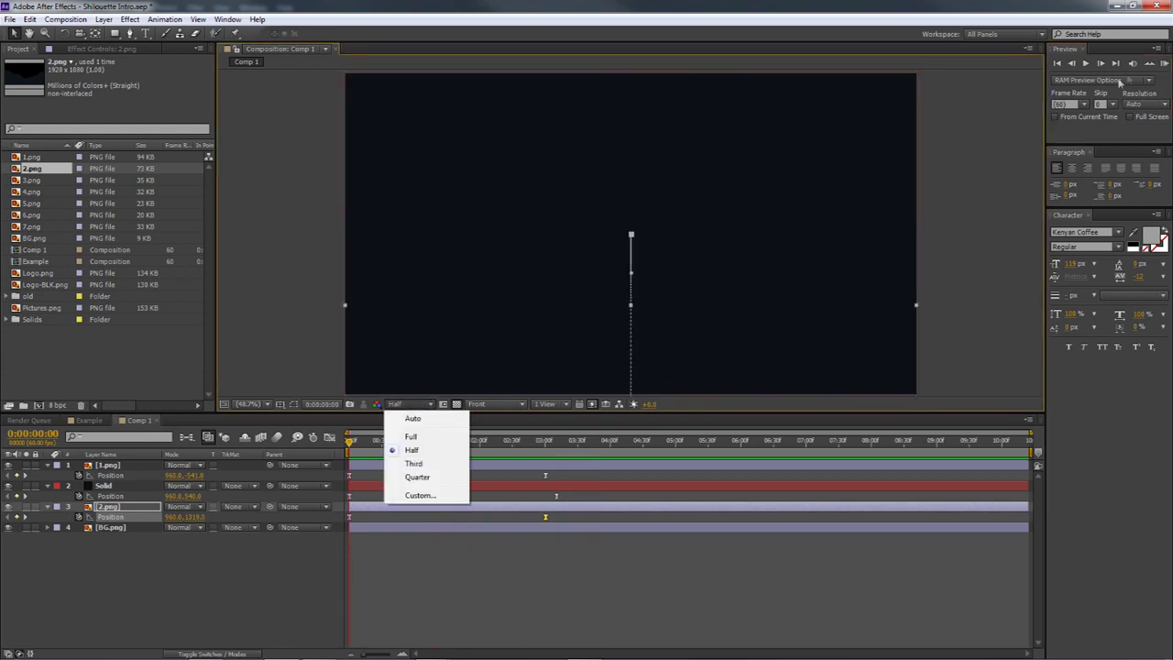
{"action": "left_click", "coordinate": [1164, 66]}
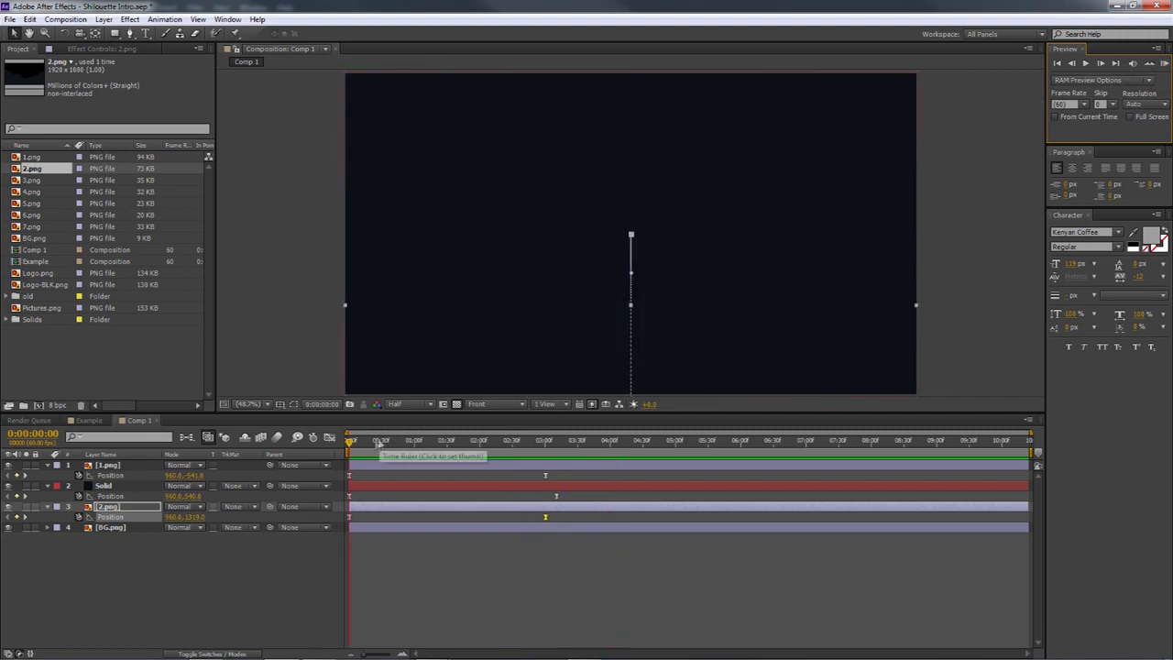
- Add 3.png, 4.png, 5.png, 6.png and 7.png to Comp 1, stacked in order between the 2.png and BG.png layers
{"action": "mouse_move", "coordinate": [489, 443]}
{"action": "left_mouse_down"}
{"action": "mouse_move", "coordinate": [510, 444]}
{"action": "mouse_move", "coordinate": [348, 445]}
{"action": "mouse_move", "coordinate": [536, 464]}
{"action": "mouse_move", "coordinate": [365, 453]}
{"action": "mouse_move", "coordinate": [510, 458]}
{"action": "mouse_move", "coordinate": [496, 458]}
{"action": "left_mouse_up"}
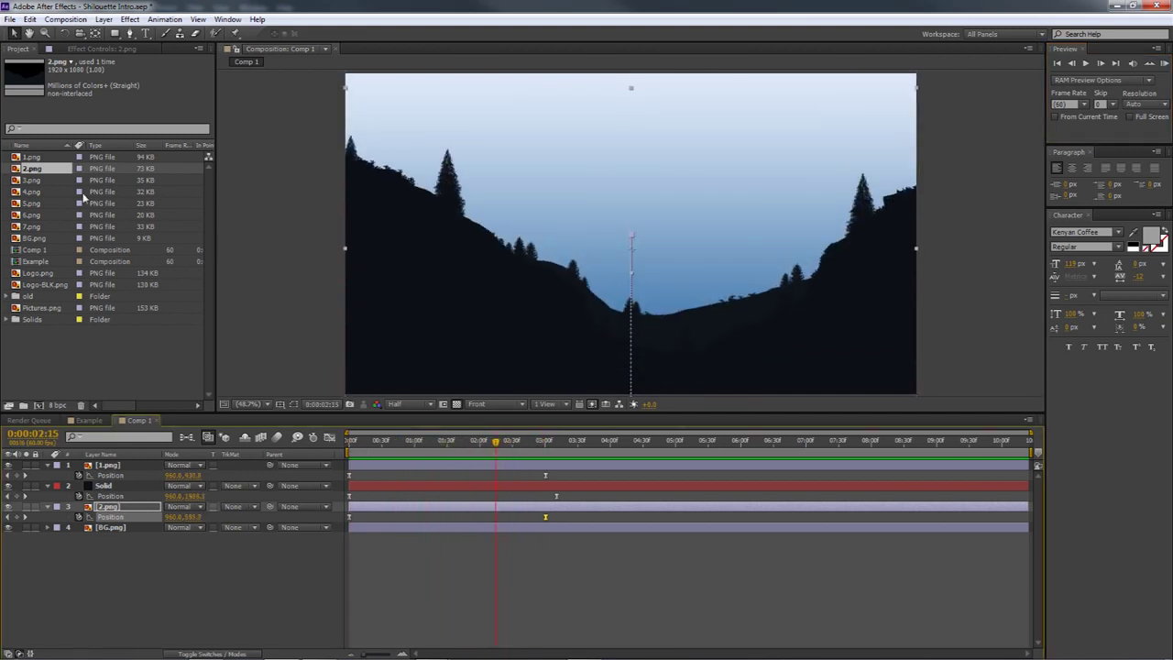
{"action": "left_click", "coordinate": [29, 180]}
{"action": "left_click", "coordinate": [34, 227], "text": "shift"}
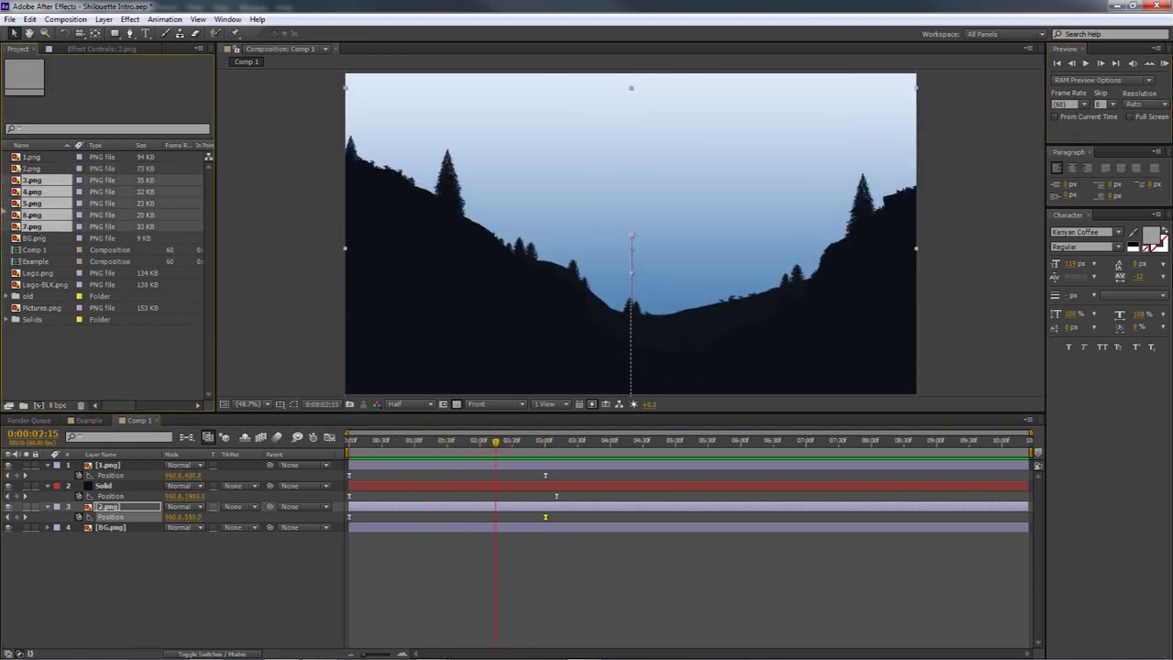
{"action": "left_click_drag", "start_coordinate": [32, 234], "coordinate": [82, 523]}
{"action": "left_click_drag", "start_coordinate": [365, 447], "coordinate": [479, 451]}
{"action": "left_click_drag", "start_coordinate": [535, 447], "coordinate": [513, 459]}
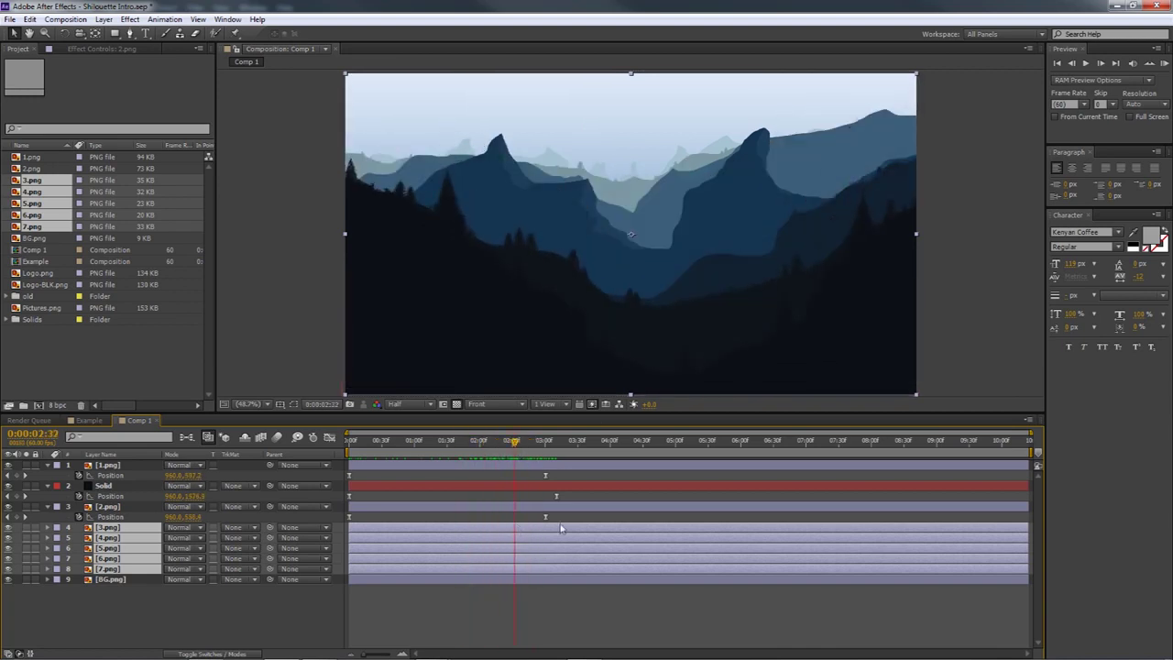
- Copy both eased Position keyframes of 2.png onto layers 3.png through 7.png and reveal their keyframes
{"action": "left_click_drag", "start_coordinate": [559, 516], "coordinate": [346, 524]}
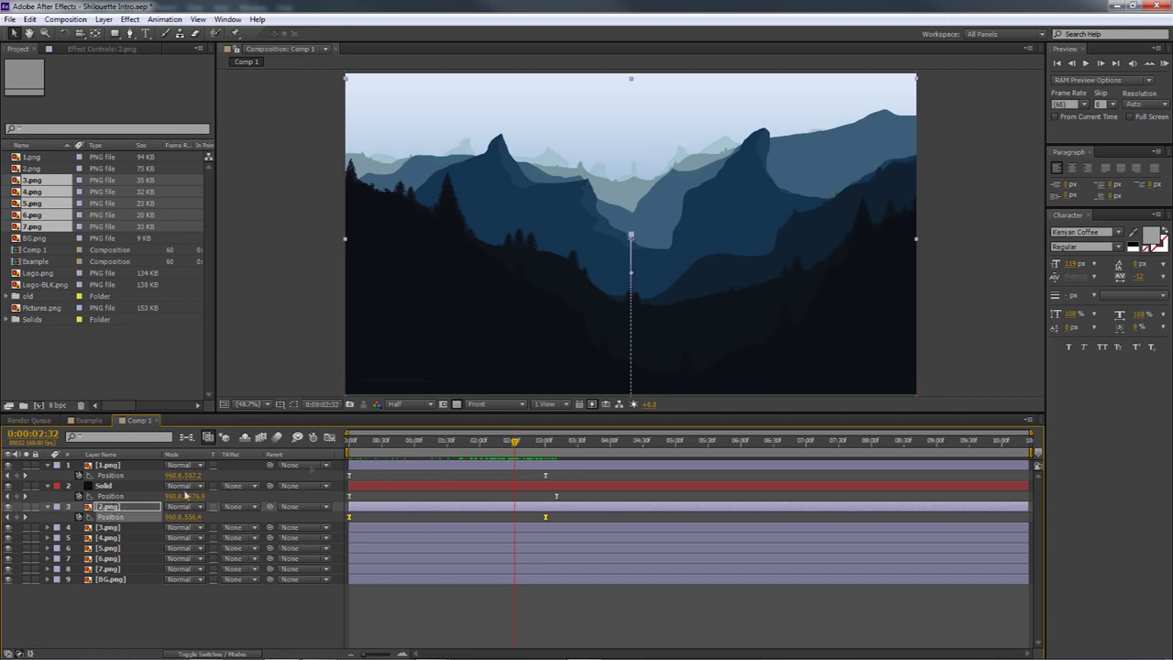
{"action": "left_click_drag", "start_coordinate": [481, 440], "coordinate": [518, 440]}
{"action": "left_click_drag", "start_coordinate": [521, 444], "coordinate": [526, 442]}
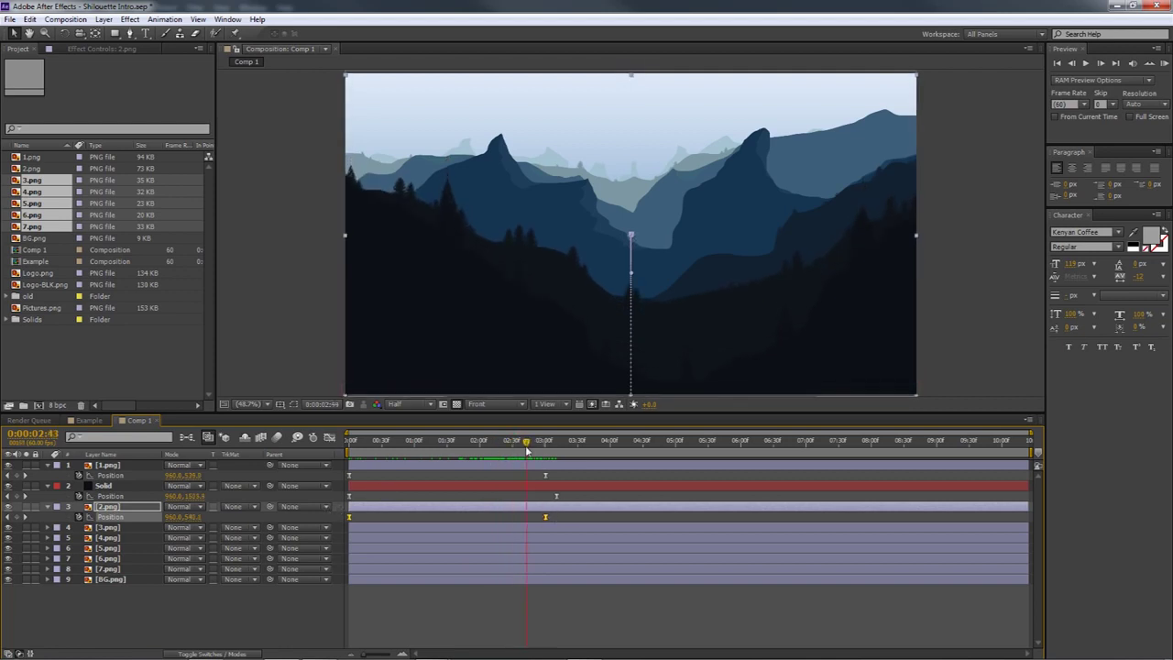
{"action": "left_click", "coordinate": [103, 528]}
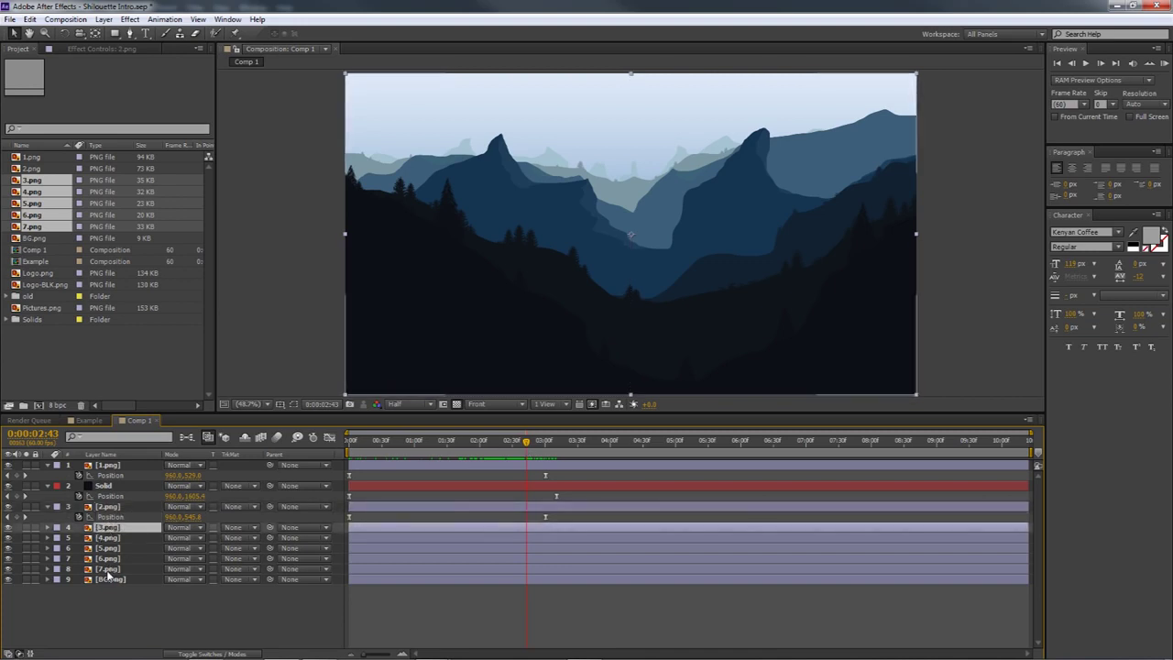
{"action": "left_click", "coordinate": [107, 570], "text": "shift"}
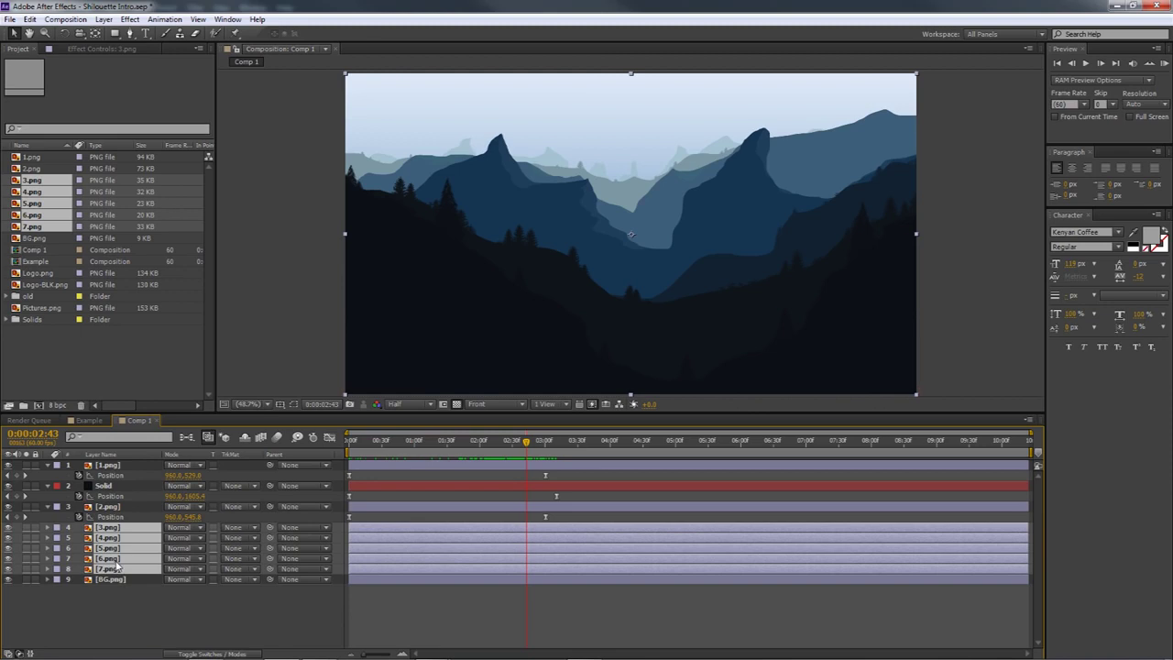
{"action": "left_click", "coordinate": [117, 569]}
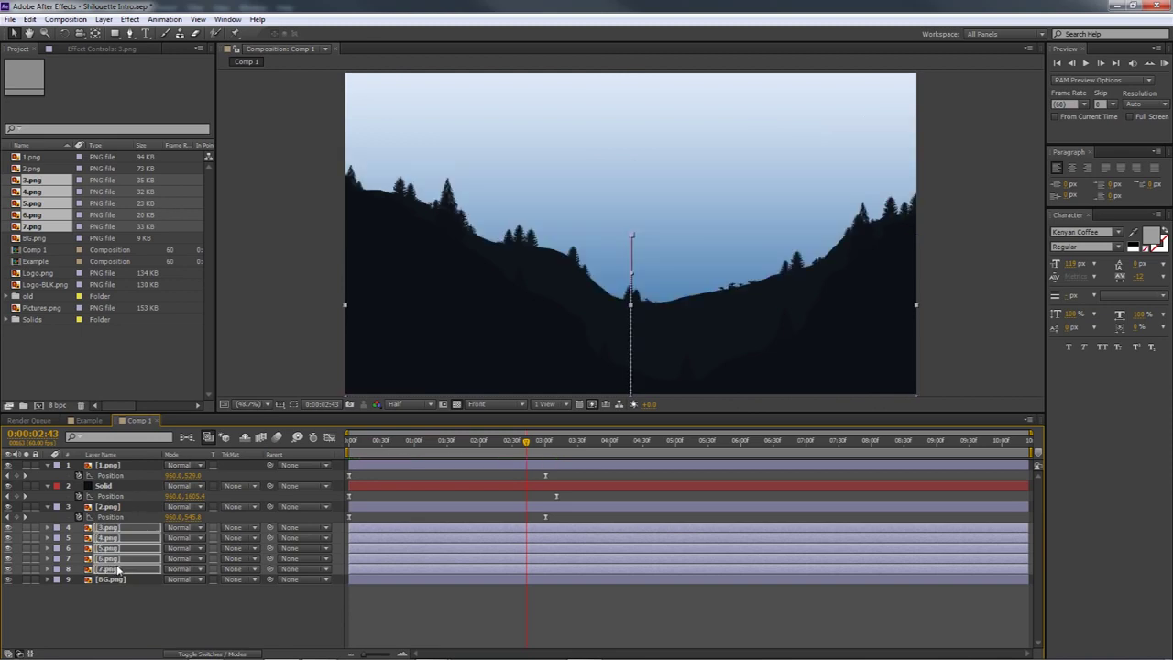
{"action": "key", "text": "u"}
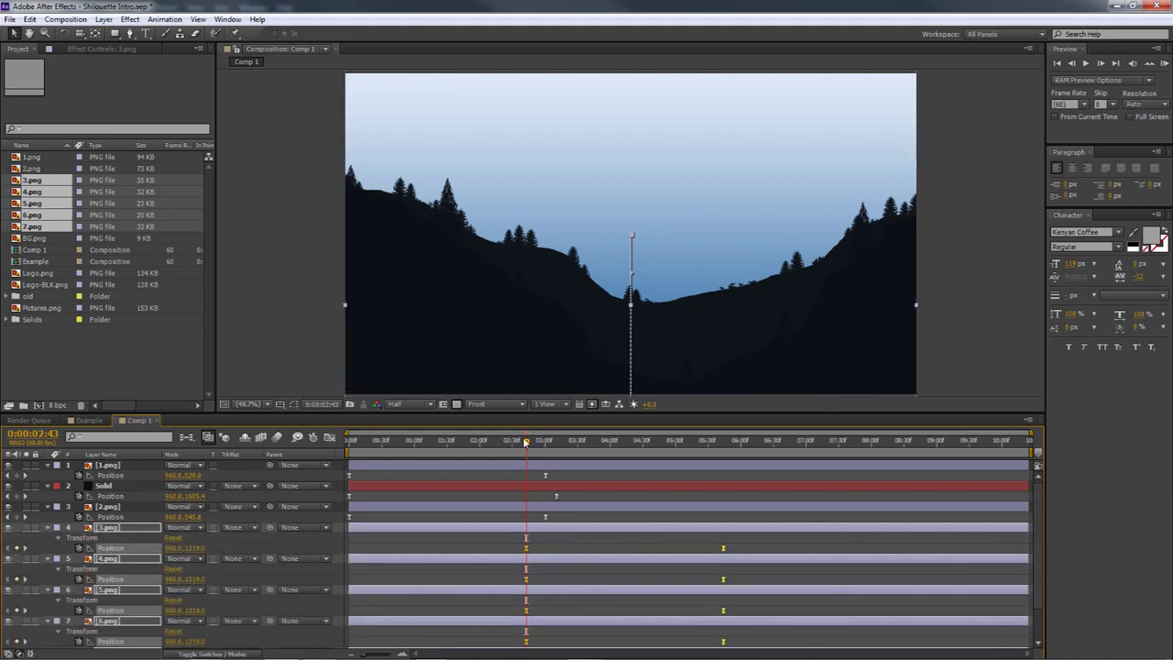
- Shift the pasted Position keyframes of 3.png through 7.png so they start at 0:00:00:00, and scrub the combined motion
{"action": "left_click_drag", "start_coordinate": [525, 441], "coordinate": [350, 442]}
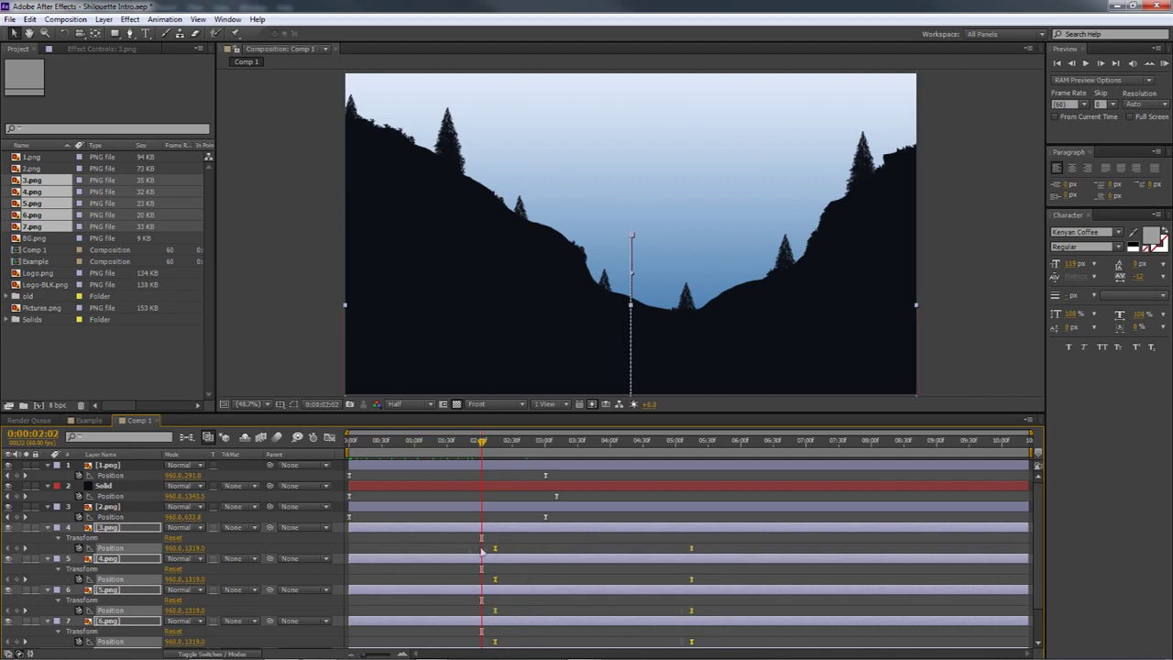
{"action": "left_click_drag", "start_coordinate": [394, 550], "coordinate": [351, 556]}
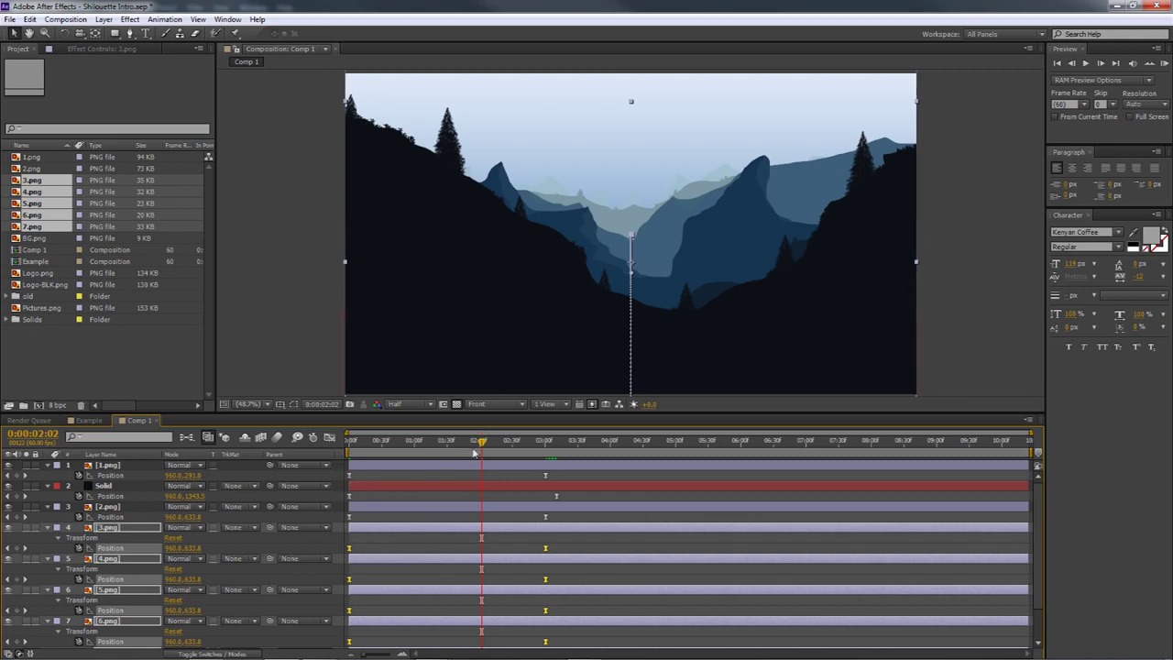
{"action": "left_click_drag", "start_coordinate": [481, 448], "coordinate": [506, 465]}
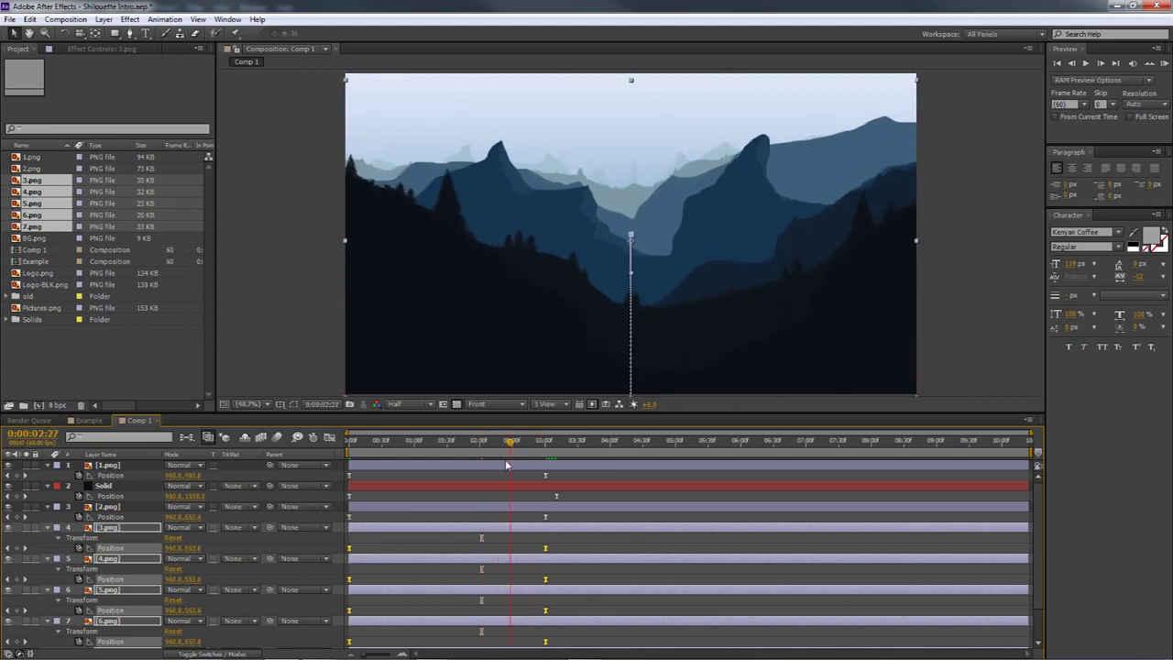
- Collapse the Position properties of the 2.png, Solid and 1.png layers
{"action": "left_click", "coordinate": [103, 517]}
{"action": "left_click", "coordinate": [105, 507]}
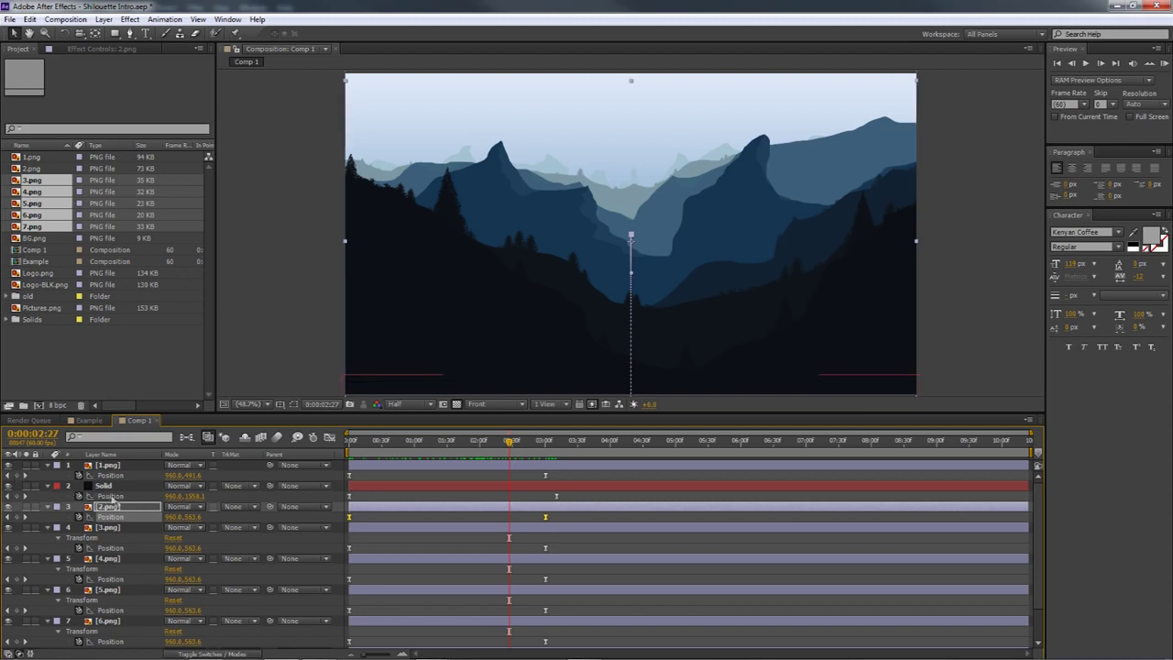
{"action": "left_click", "coordinate": [120, 513]}
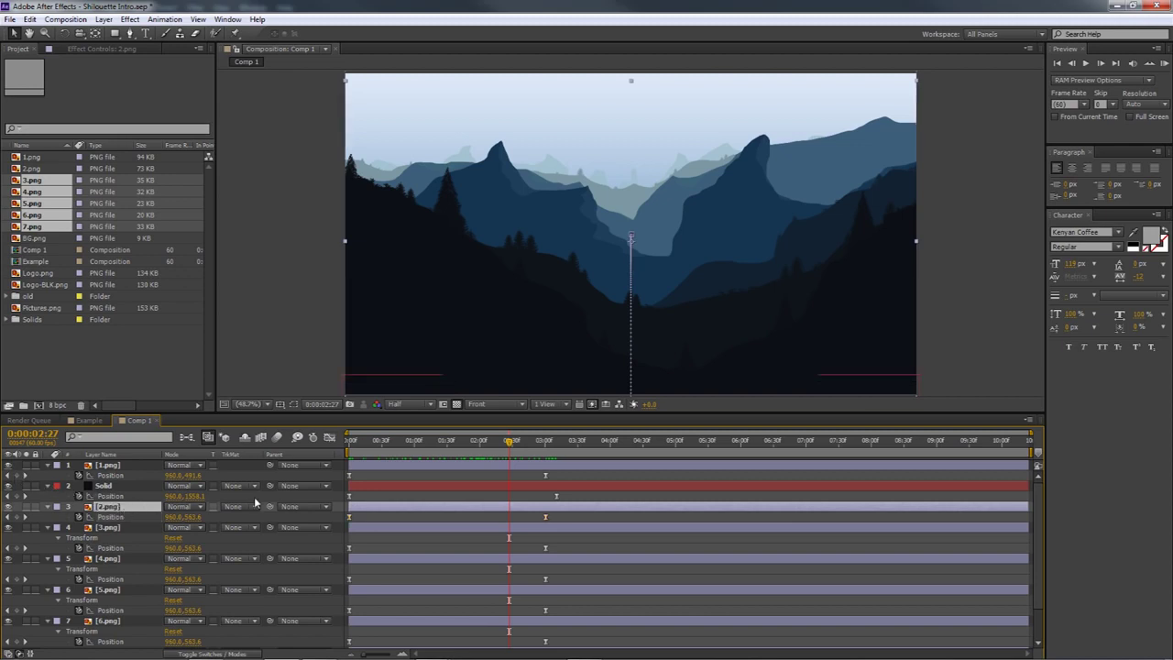
{"action": "key", "text": "u"}
{"action": "left_click", "coordinate": [108, 486]}
{"action": "key", "text": "u"}
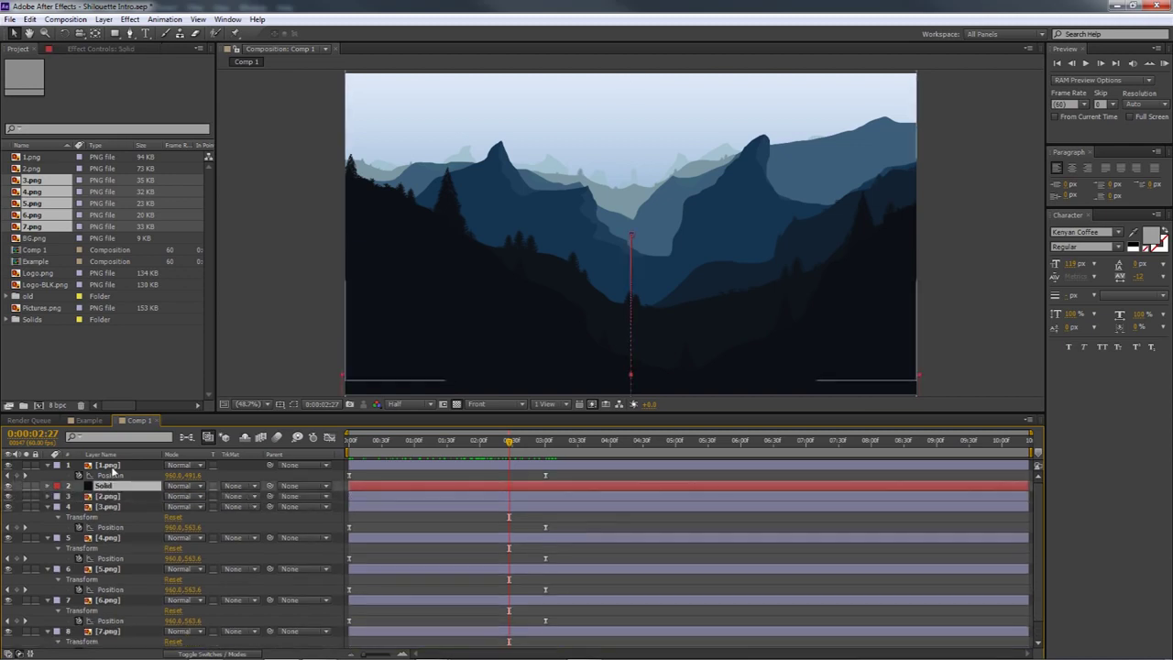
{"action": "left_click", "coordinate": [108, 465]}
{"action": "key", "text": "u"}
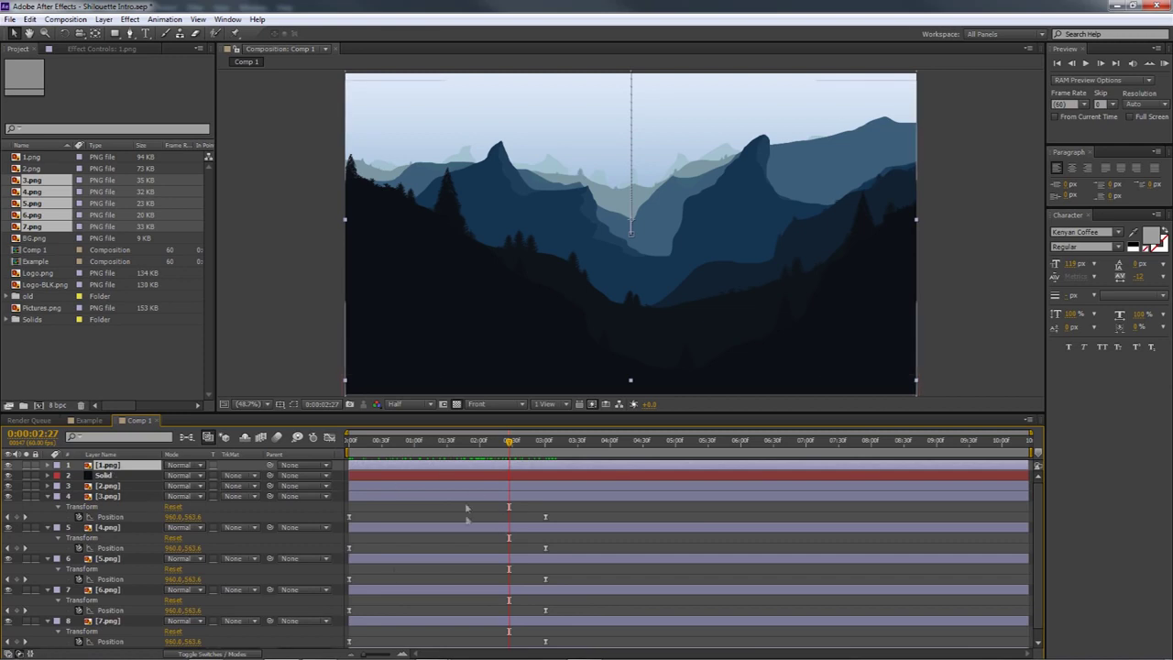
- Stagger the ending Position keyframes of 3.png through 7.png progressively from about 0:00:02:53 to 0:00:03:49, so farther mountains arrive last
{"action": "mouse_move", "coordinate": [509, 446]}
{"action": "left_mouse_down"}
{"action": "mouse_move", "coordinate": [473, 446]}
{"action": "mouse_move", "coordinate": [505, 446]}
{"action": "left_mouse_up"}
{"action": "left_click", "coordinate": [545, 517]}
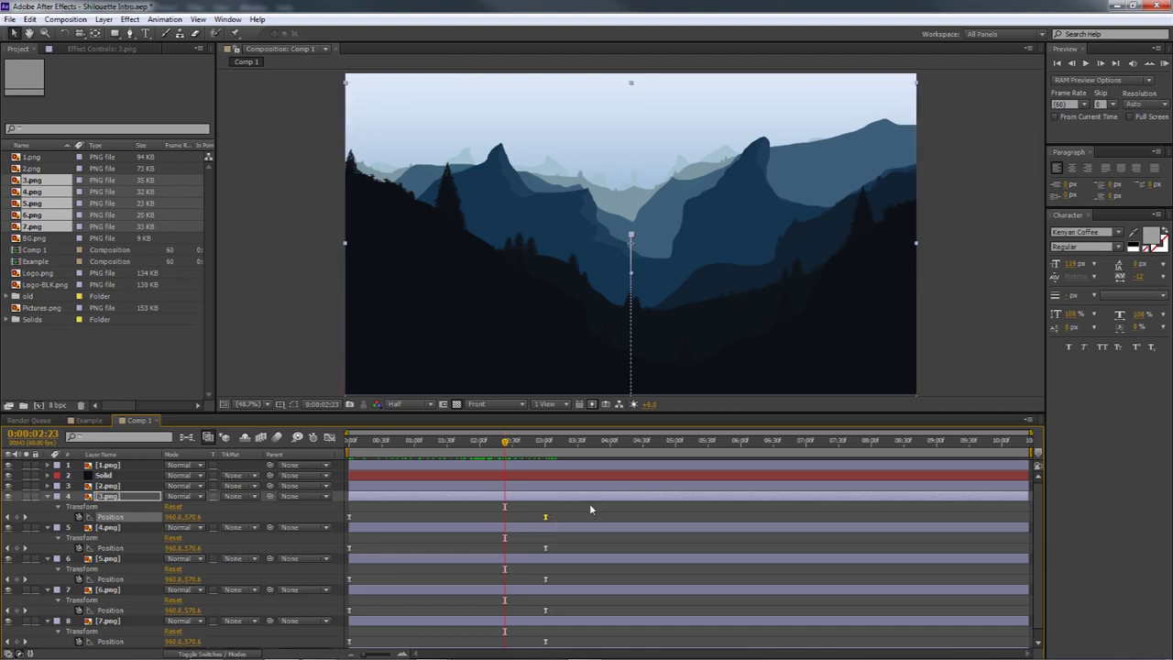
{"action": "left_click_drag", "start_coordinate": [546, 517], "coordinate": [490, 519]}
{"action": "left_click_drag", "start_coordinate": [545, 549], "coordinate": [565, 641]}
{"action": "left_click", "coordinate": [543, 579]}
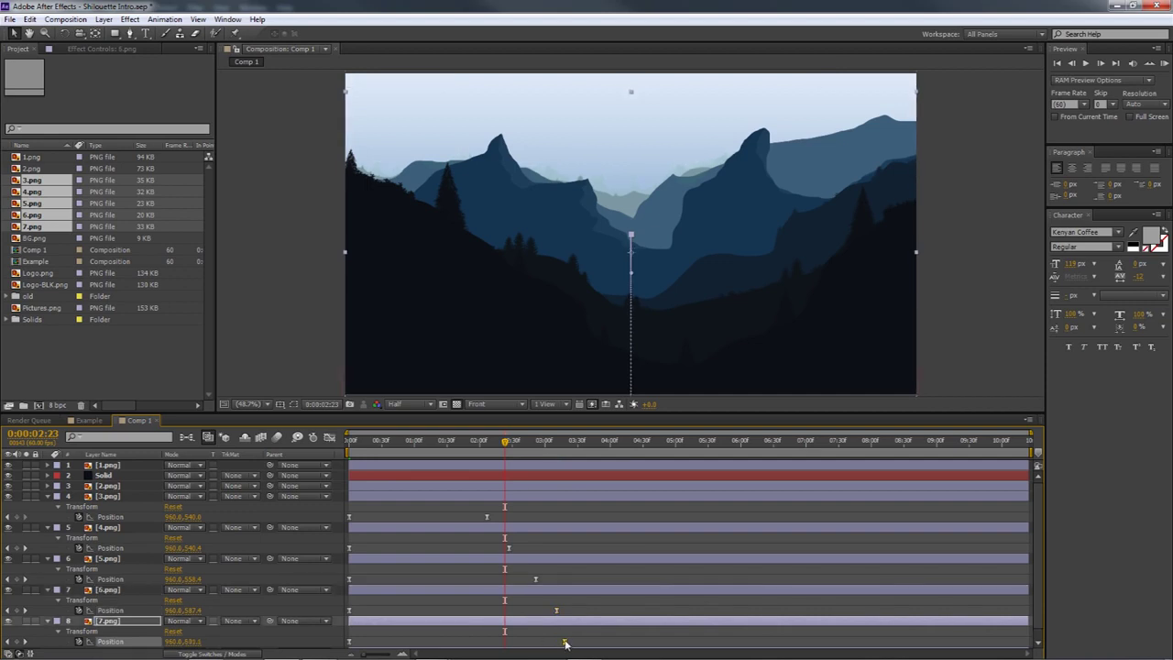
{"action": "left_click_drag", "start_coordinate": [505, 442], "coordinate": [558, 548]}
{"action": "left_click_drag", "start_coordinate": [557, 609], "coordinate": [598, 639]}
{"action": "left_click_drag", "start_coordinate": [477, 445], "coordinate": [521, 479]}
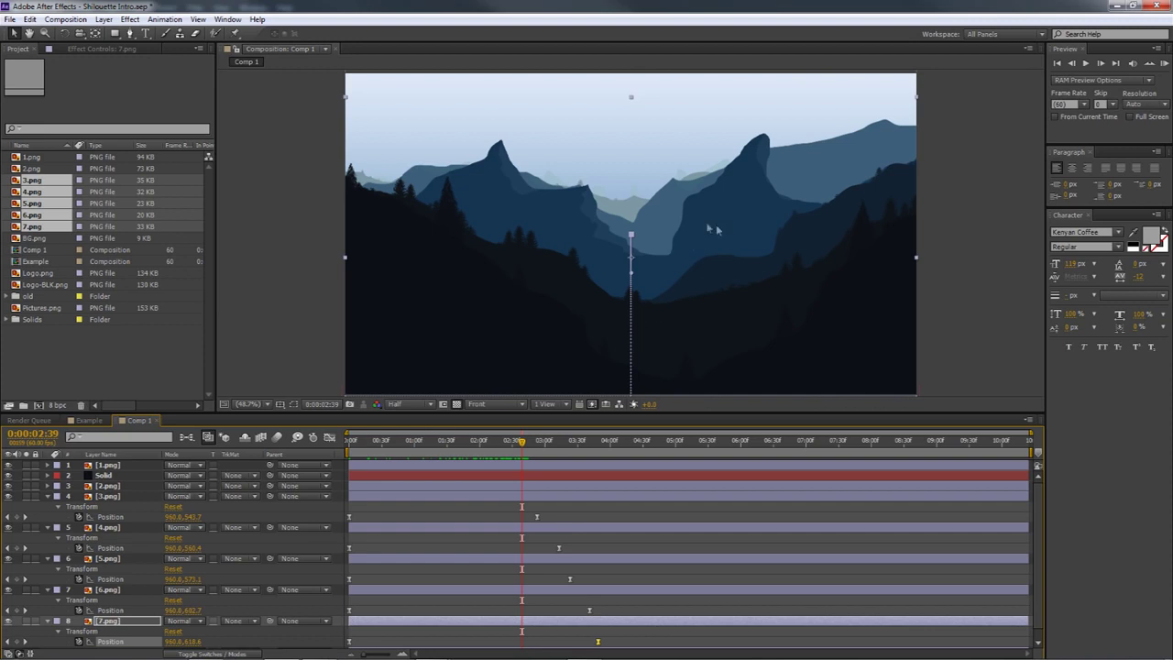
- Try to line up the ending Position keyframes of 4.png through 7.png with 3.png's at about 0:00:02:53
{"action": "left_click_drag", "start_coordinate": [522, 441], "coordinate": [504, 471]}
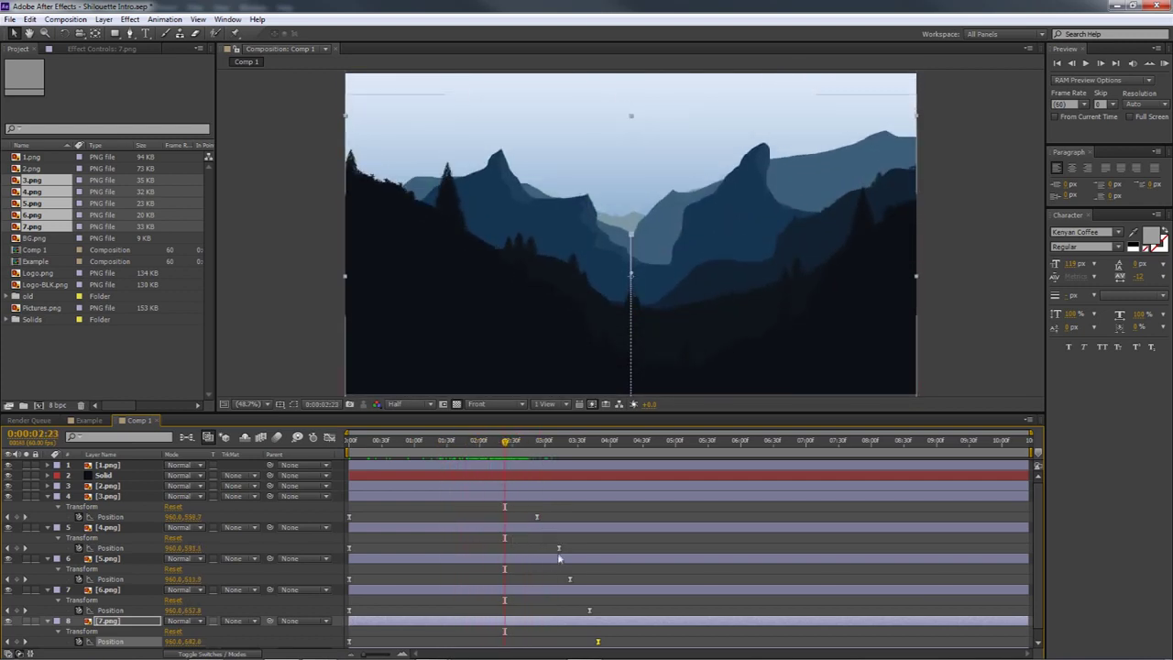
{"action": "left_click_drag", "start_coordinate": [558, 548], "coordinate": [538, 579]}
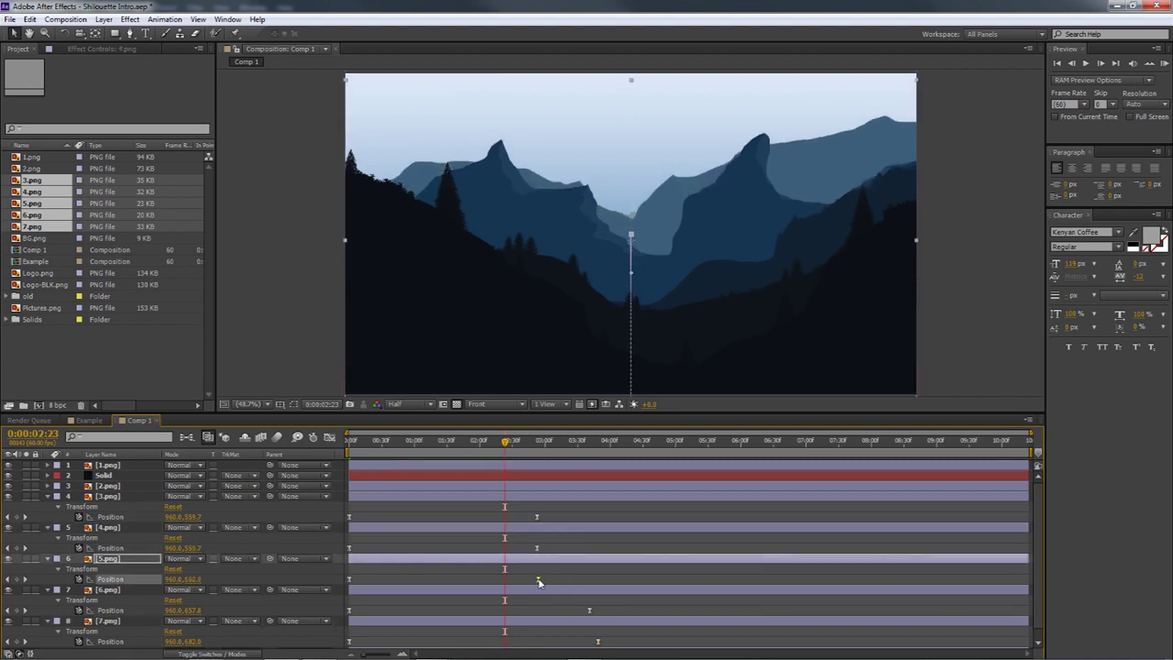
{"action": "left_click_drag", "start_coordinate": [586, 610], "coordinate": [540, 611]}
{"action": "left_click_drag", "start_coordinate": [598, 640], "coordinate": [542, 641]}
{"action": "left_click_drag", "start_coordinate": [502, 446], "coordinate": [468, 480]}
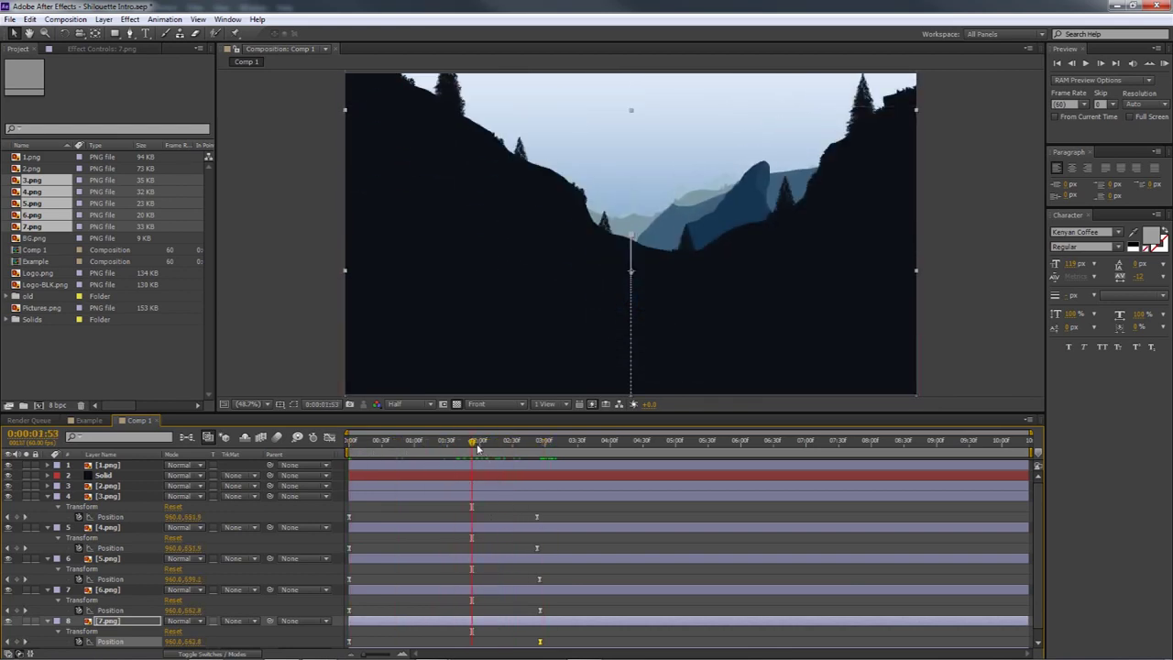
- Undo the alignment of the ending Position keyframes of 4.png through 7.png
{"action": "key", "text": "ctrl+z"}
{"action": "key", "text": "ctrl+z"}
{"action": "key", "text": "ctrl+z"}
{"action": "key", "text": "ctrl+z"}
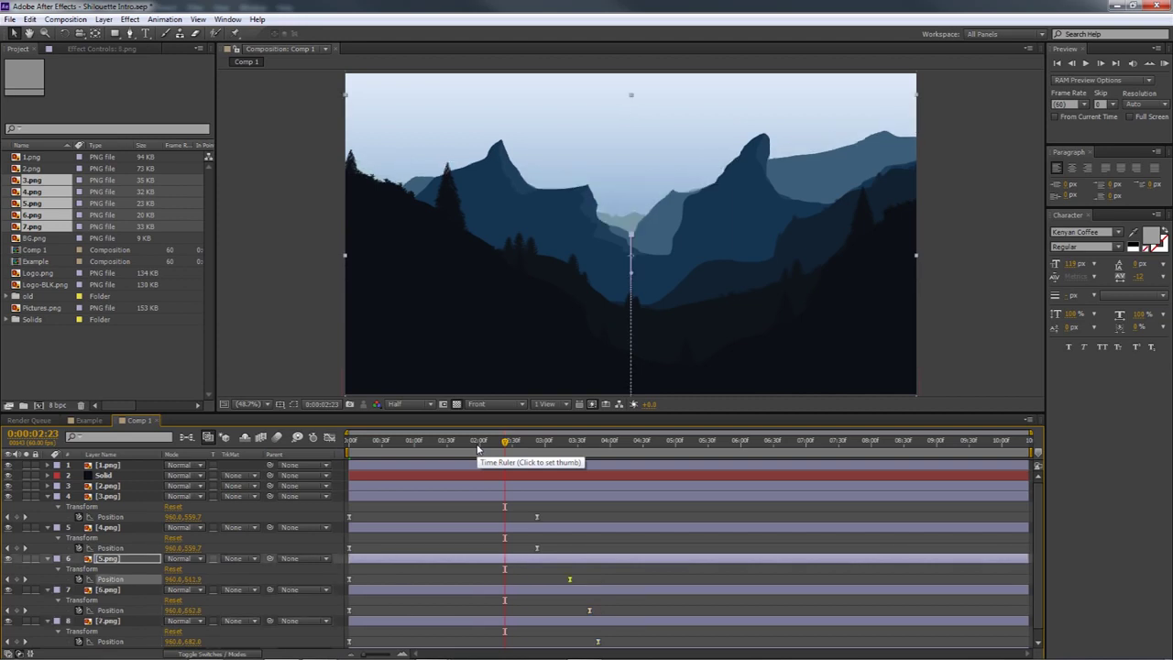
{"action": "key", "text": "ctrl+z"}
- Move 4.png's ending Position keyframe to about 0:00:02:49, just ahead of 3.png's, and scrub to check the motion
{"action": "left_click_drag", "start_coordinate": [504, 441], "coordinate": [470, 458]}
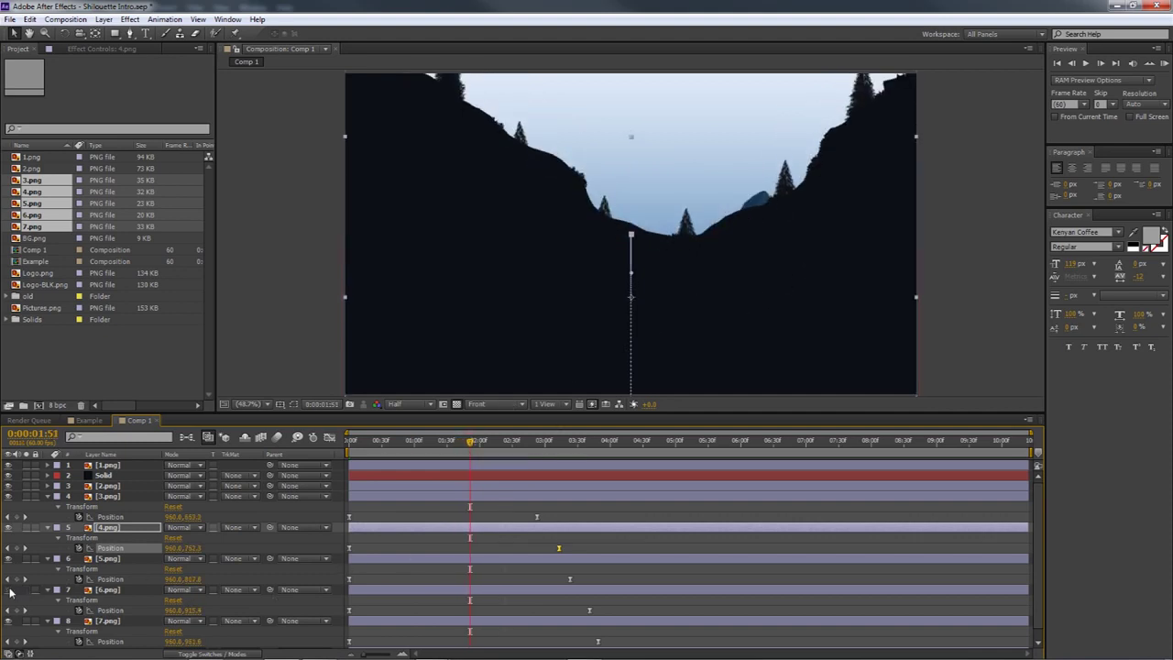
{"action": "left_click", "coordinate": [9, 529]}
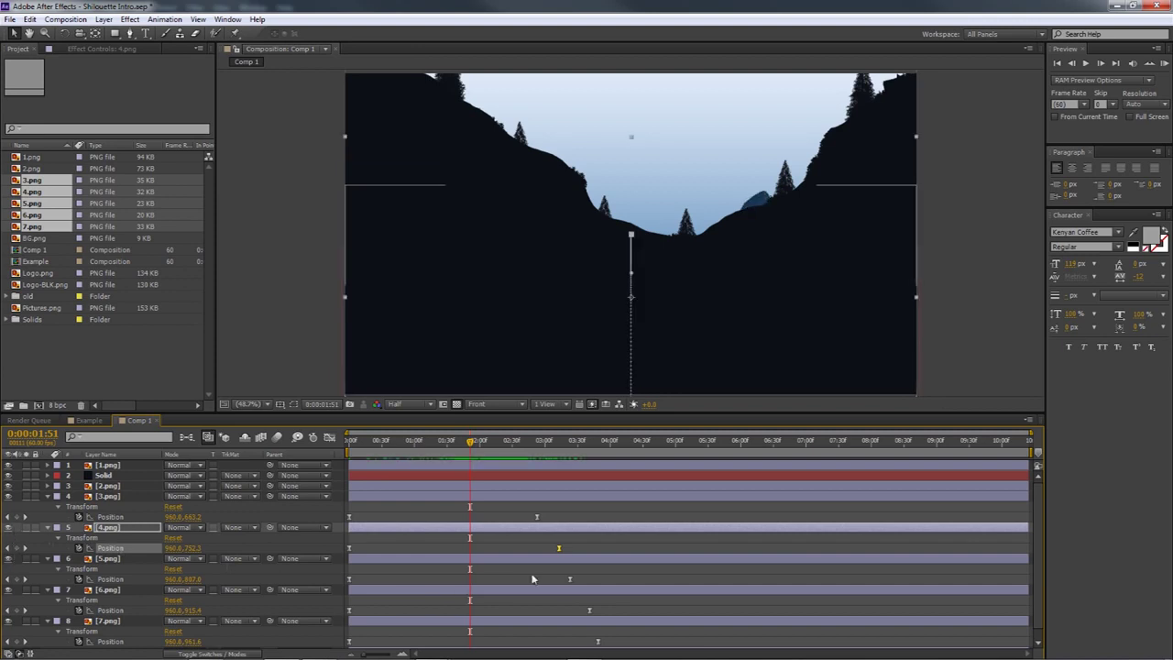
{"action": "double_click", "coordinate": [558, 549]}
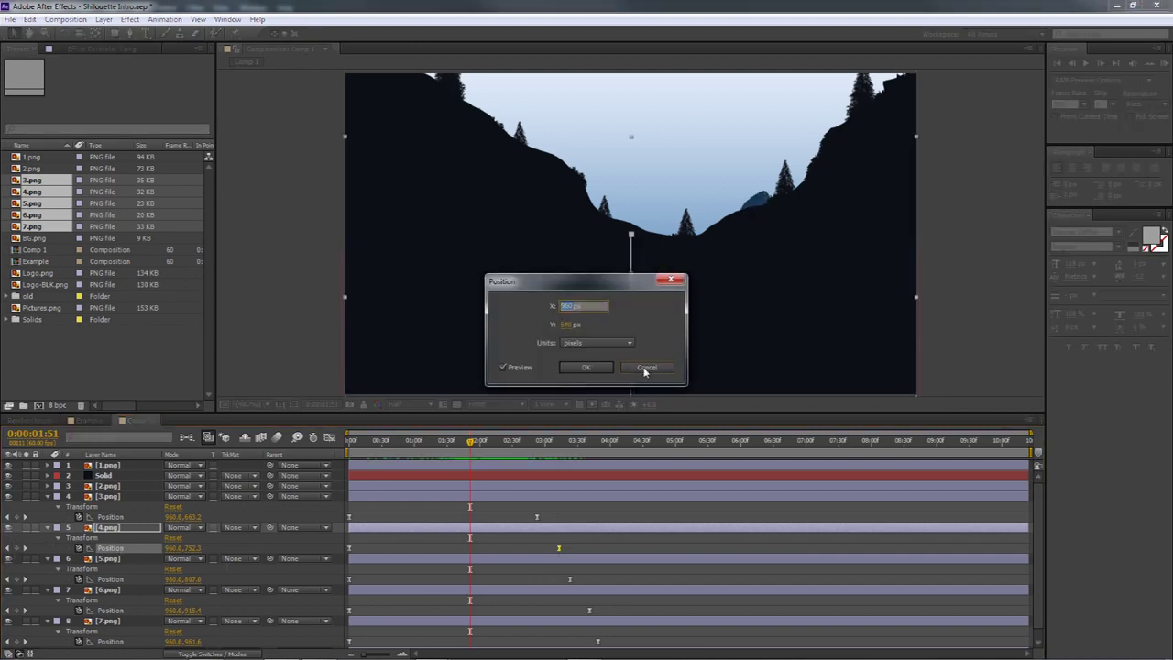
{"action": "left_click", "coordinate": [646, 367]}
{"action": "left_click_drag", "start_coordinate": [559, 550], "coordinate": [534, 552]}
{"action": "left_click_drag", "start_coordinate": [471, 445], "coordinate": [550, 470]}
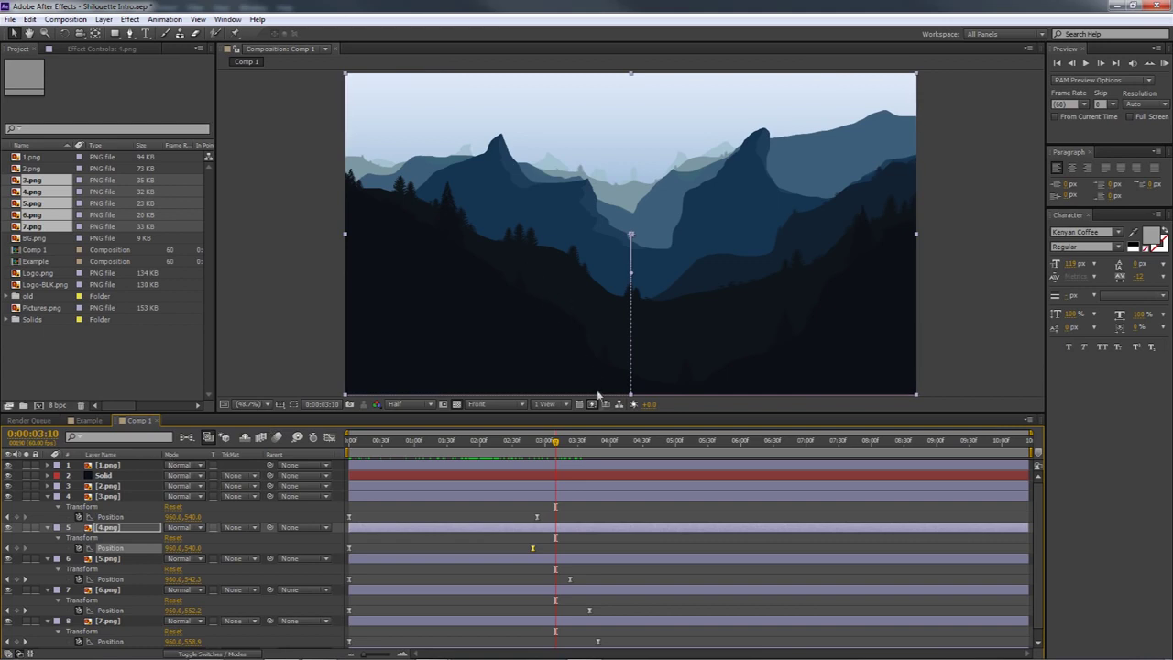
{"action": "left_click_drag", "start_coordinate": [558, 449], "coordinate": [527, 472]}
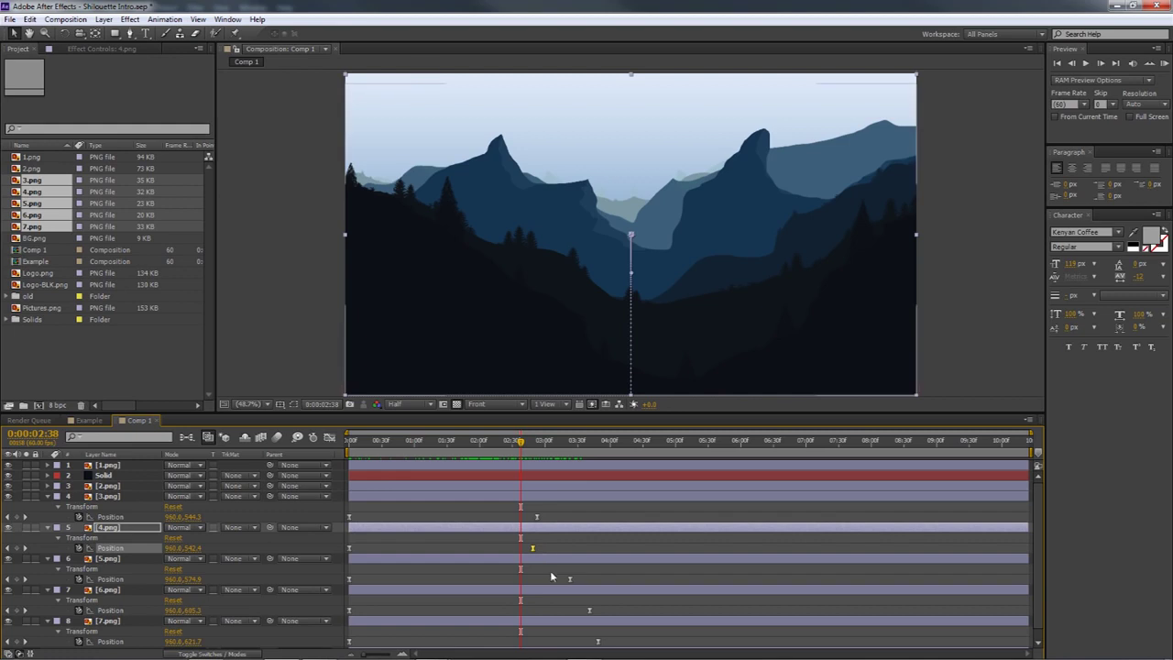
- Hide the 1.png and Solid layers, then scrub and play the rising mountains between about 0:00:01:46 and 0:00:03:01
{"action": "left_click", "coordinate": [515, 444]}
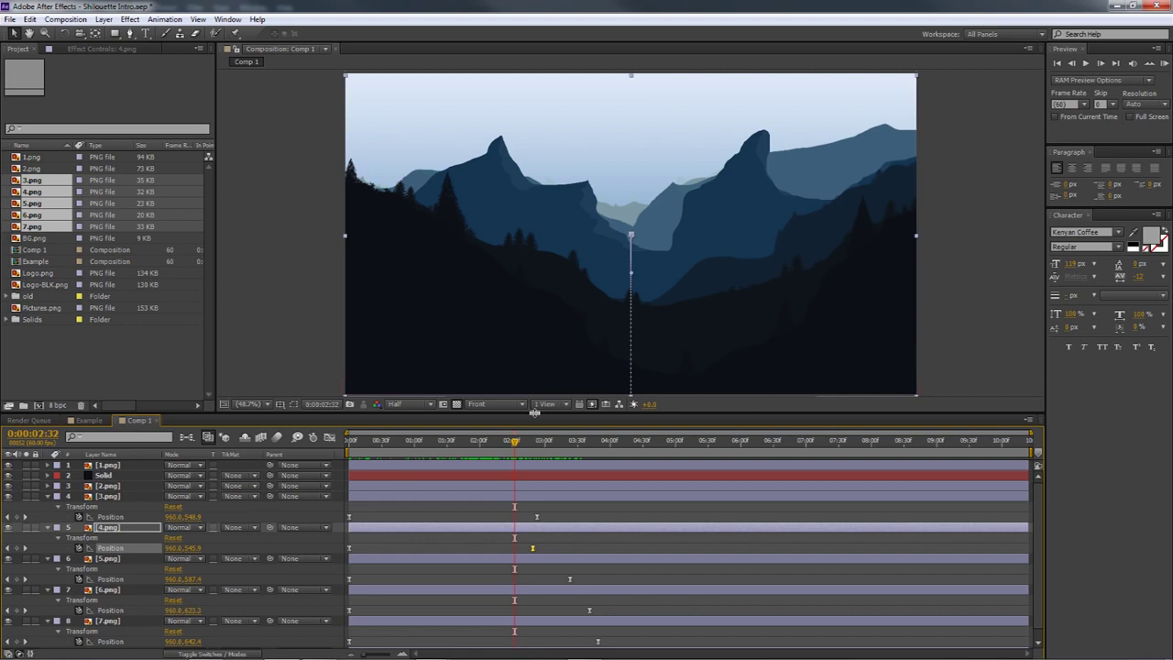
{"action": "left_click_drag", "start_coordinate": [514, 449], "coordinate": [465, 468]}
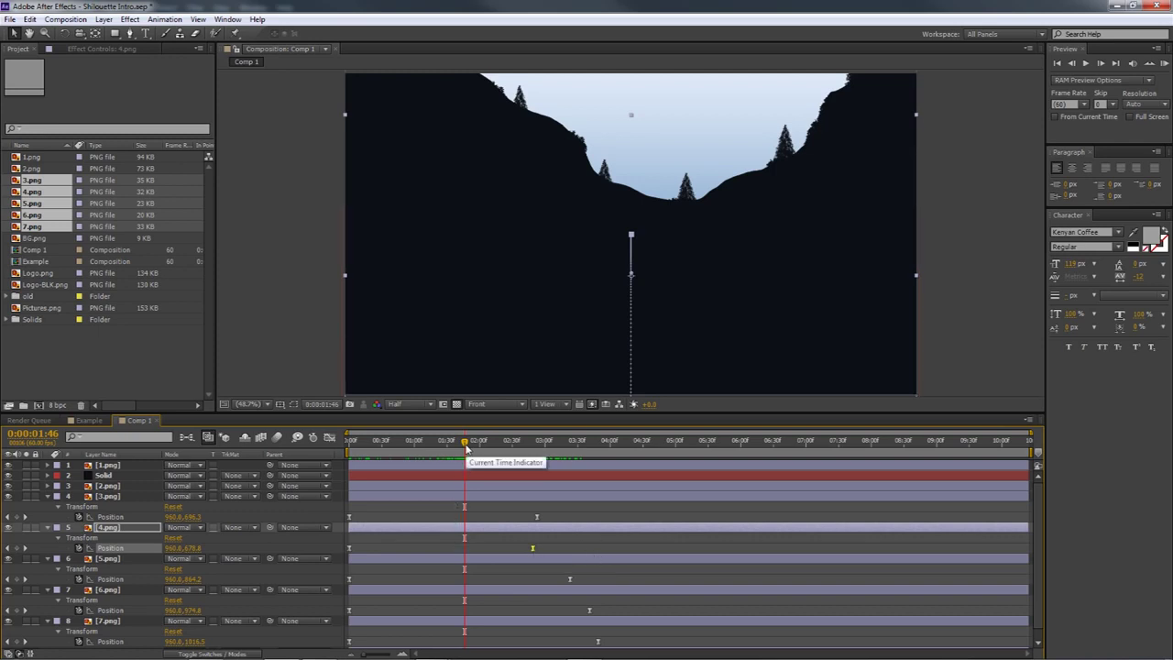
{"action": "left_click_drag", "start_coordinate": [465, 447], "coordinate": [492, 463]}
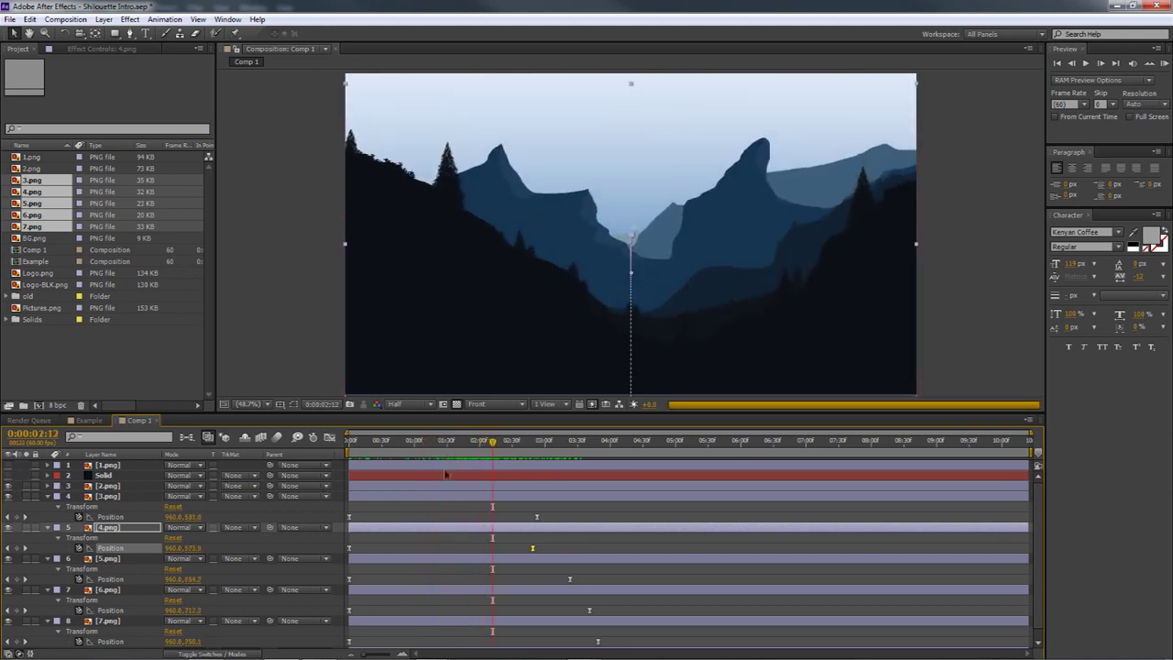
{"action": "left_click_drag", "start_coordinate": [485, 450], "coordinate": [501, 470]}
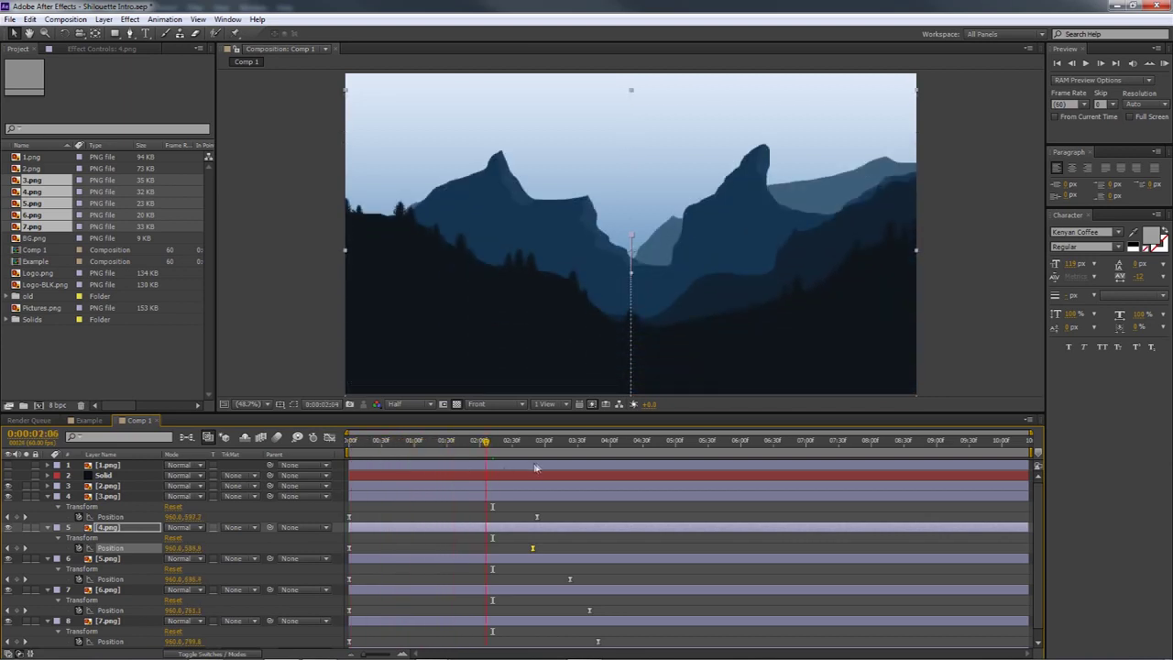
{"action": "left_click", "coordinate": [477, 447]}
{"action": "left_click", "coordinate": [505, 446]}
{"action": "mouse_move", "coordinate": [506, 445]}
{"action": "left_mouse_down"}
{"action": "mouse_move", "coordinate": [394, 447]}
{"action": "mouse_move", "coordinate": [538, 449]}
{"action": "mouse_move", "coordinate": [438, 449]}
{"action": "mouse_move", "coordinate": [515, 458]}
{"action": "left_mouse_up"}
{"action": "key", "text": "space"}
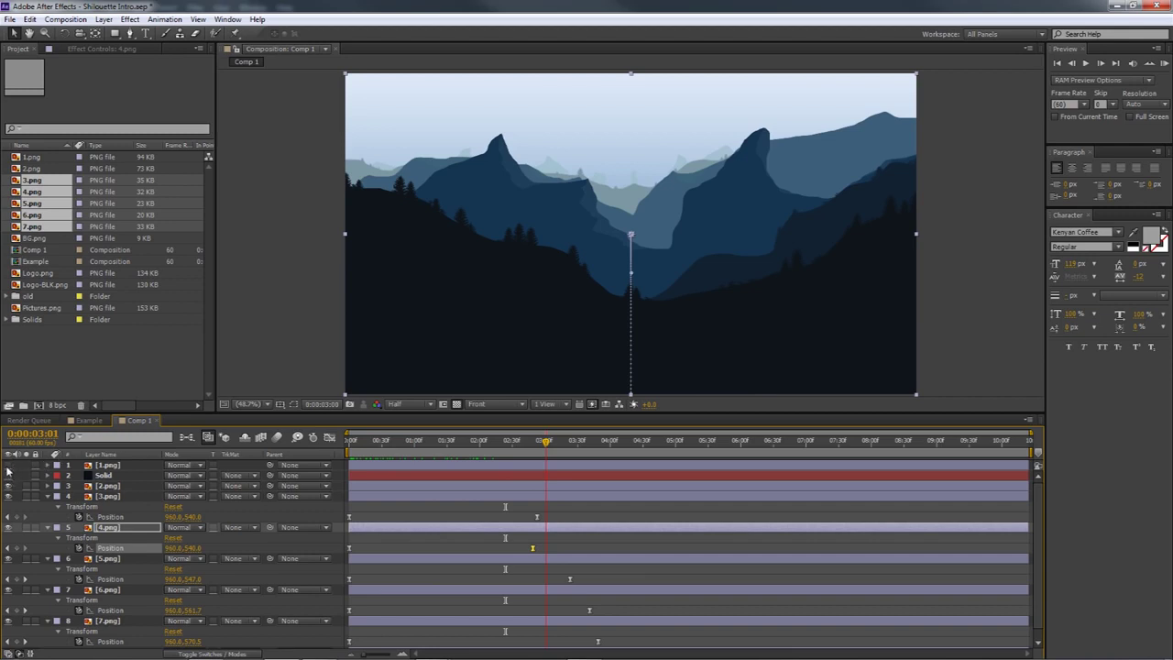
- Show the 1.png and Solid layers again and deselect all layers
{"action": "left_click", "coordinate": [8, 466]}
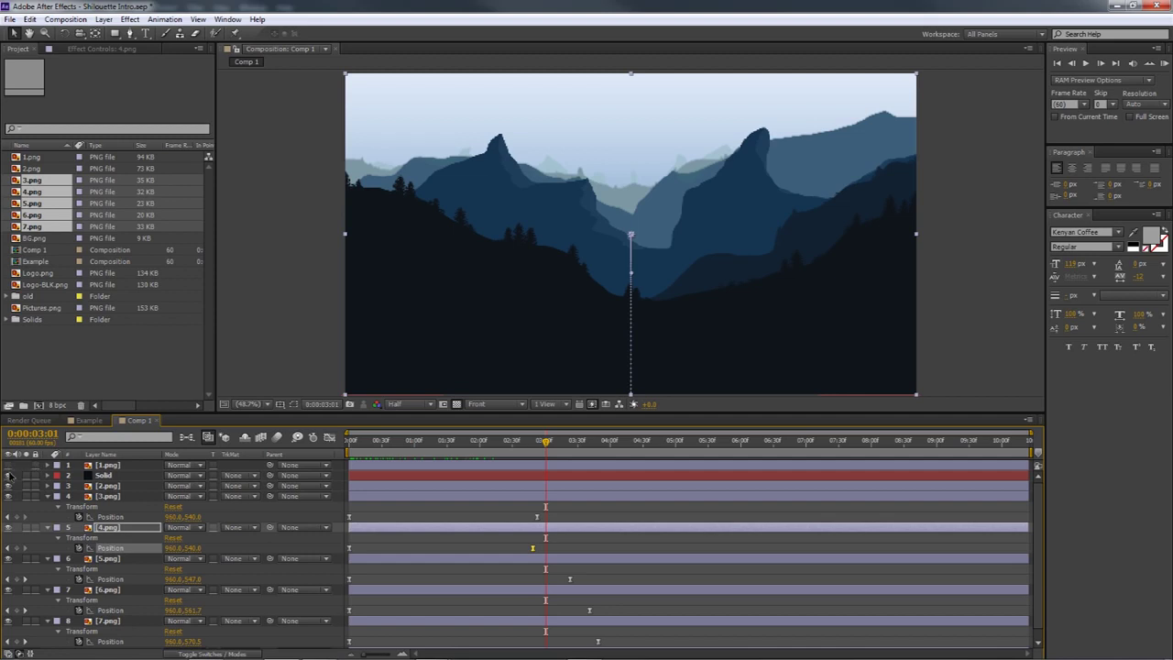
{"action": "key", "text": "F2"}
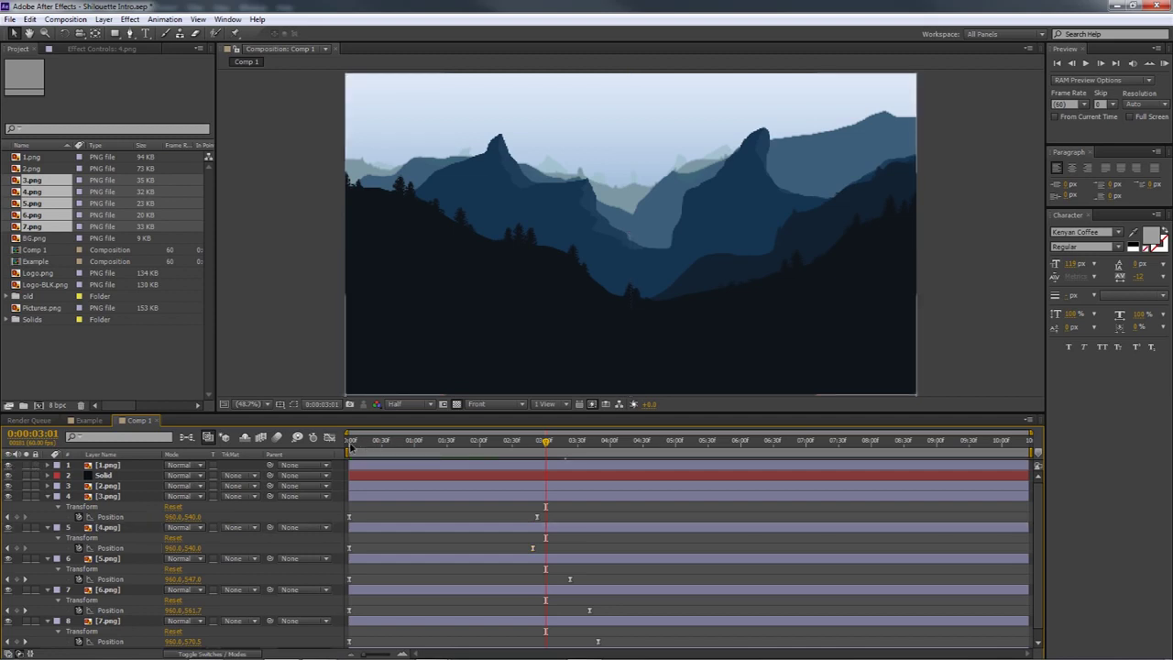
- Scrub the opening of Comp 1 to about 0:00:01:38 to check how the mountains and foreground trees rise
{"action": "left_click", "coordinate": [364, 441]}
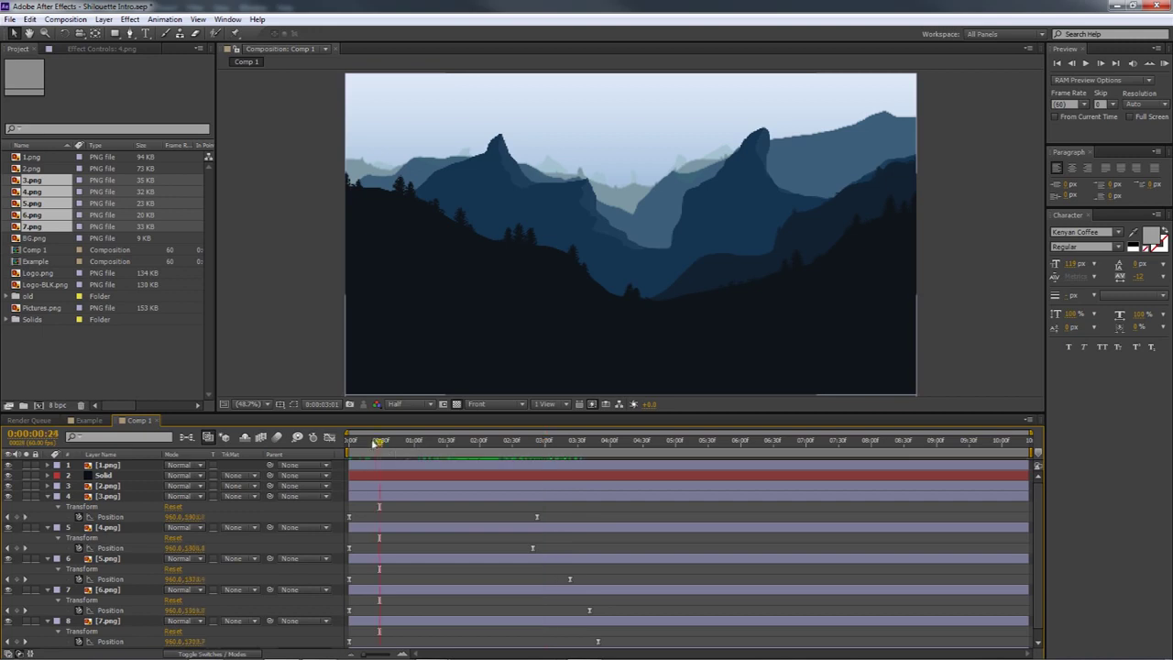
{"action": "left_click", "coordinate": [356, 441]}
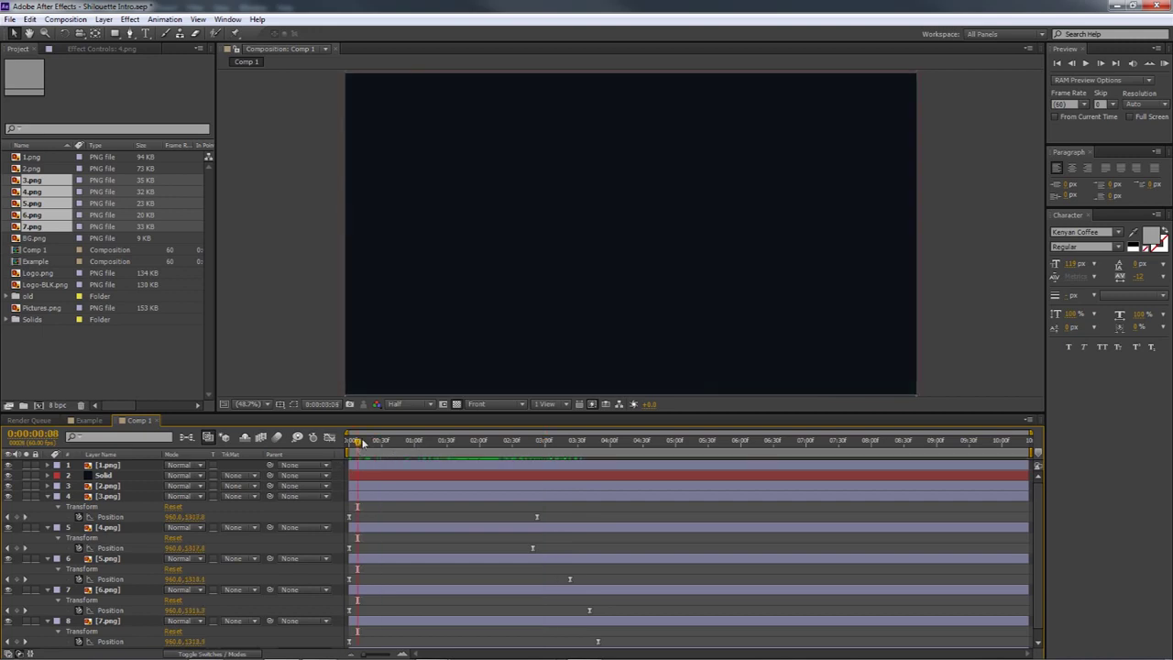
{"action": "left_click", "coordinate": [455, 441]}
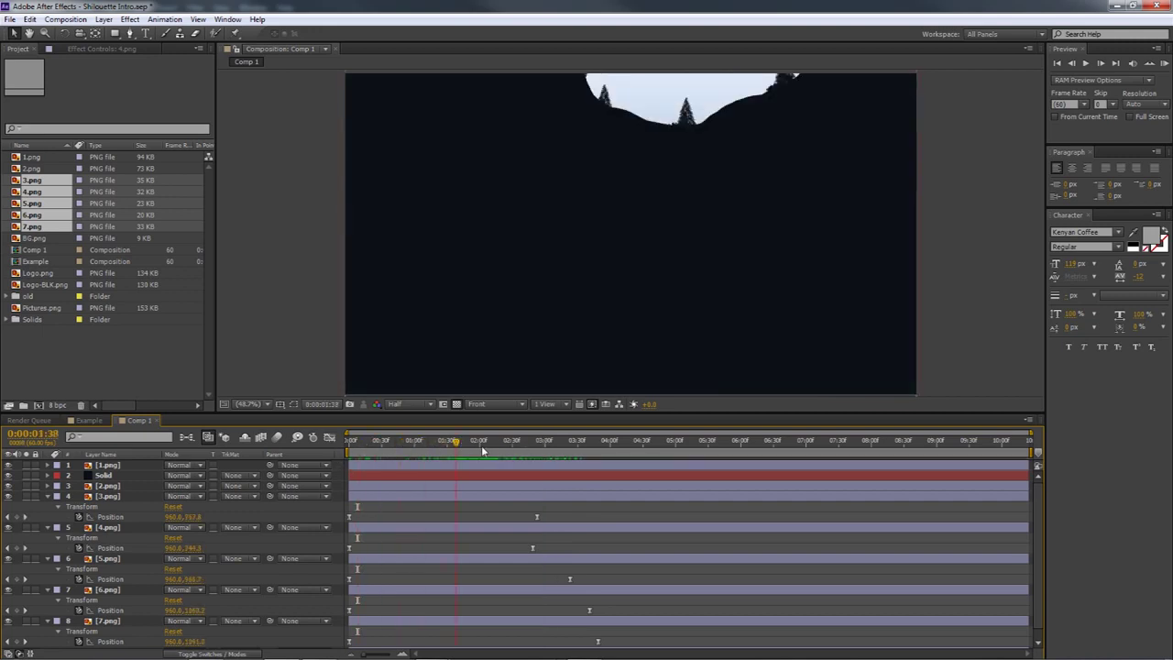
- Collapse the expanded Position properties of layers 2.png through BG.png, deselect them and scrub the animation to about 0:00:04:04
{"action": "left_click", "coordinate": [112, 528]}
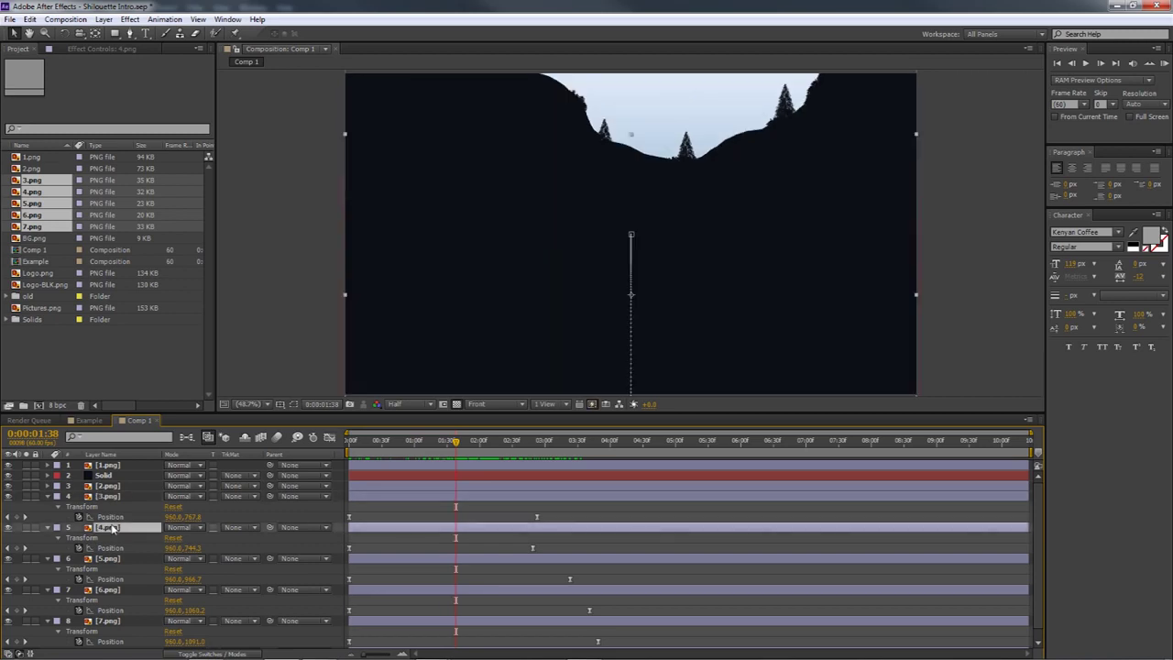
{"action": "scroll", "coordinate": [116, 559], "scroll_direction": "down", "scroll_amount": 1}
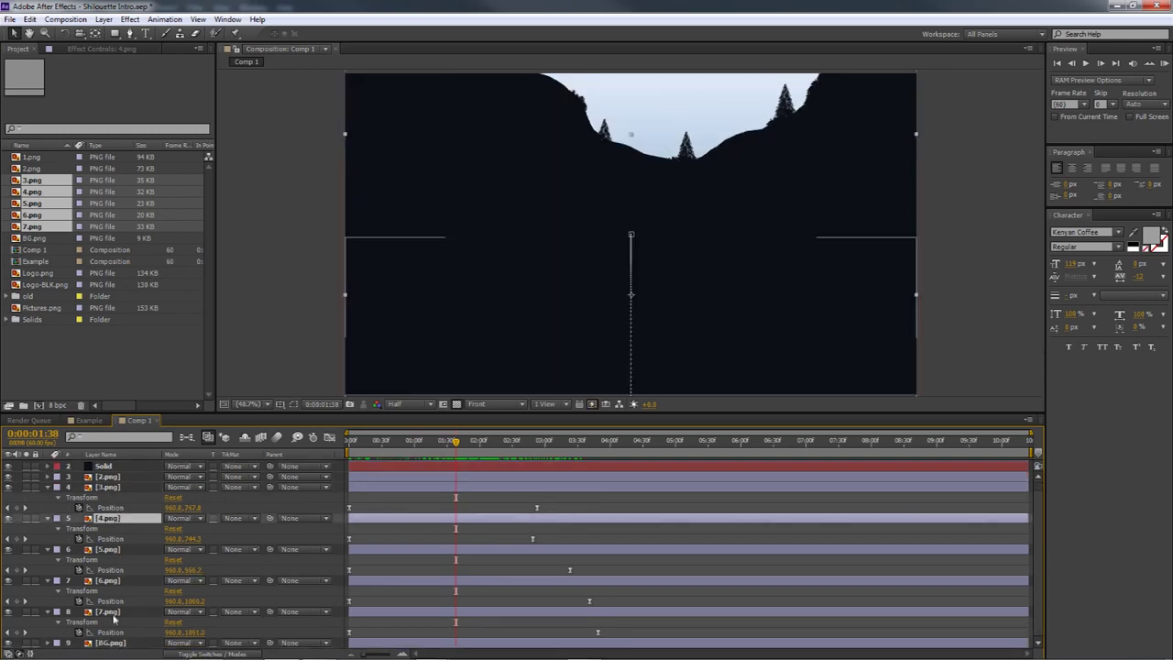
{"action": "left_click", "coordinate": [110, 600]}
{"action": "left_click", "coordinate": [117, 611]}
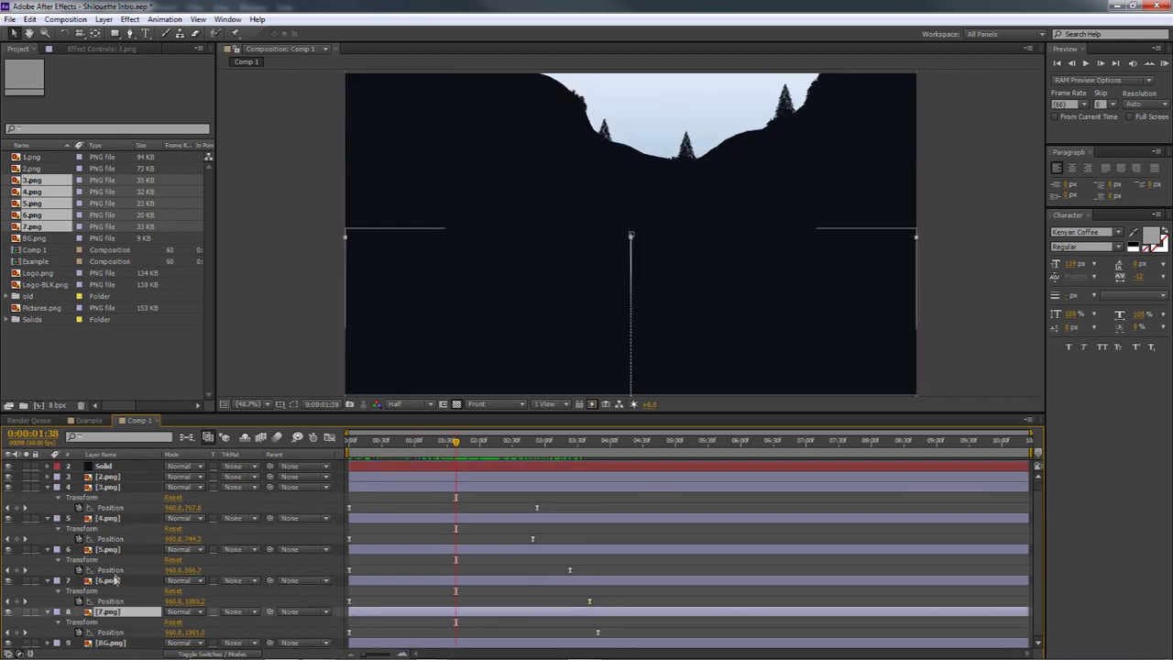
{"action": "left_click", "coordinate": [108, 477]}
{"action": "left_click", "coordinate": [120, 644], "text": "shift"}
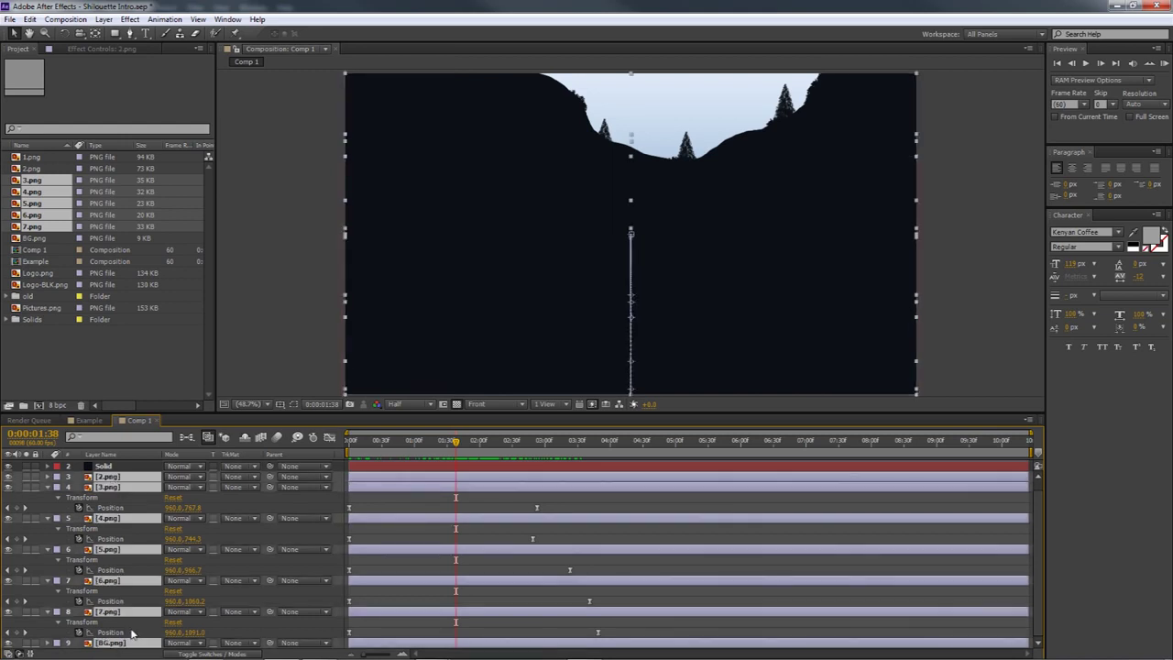
{"action": "key", "text": "p"}
{"action": "key", "text": "p"}
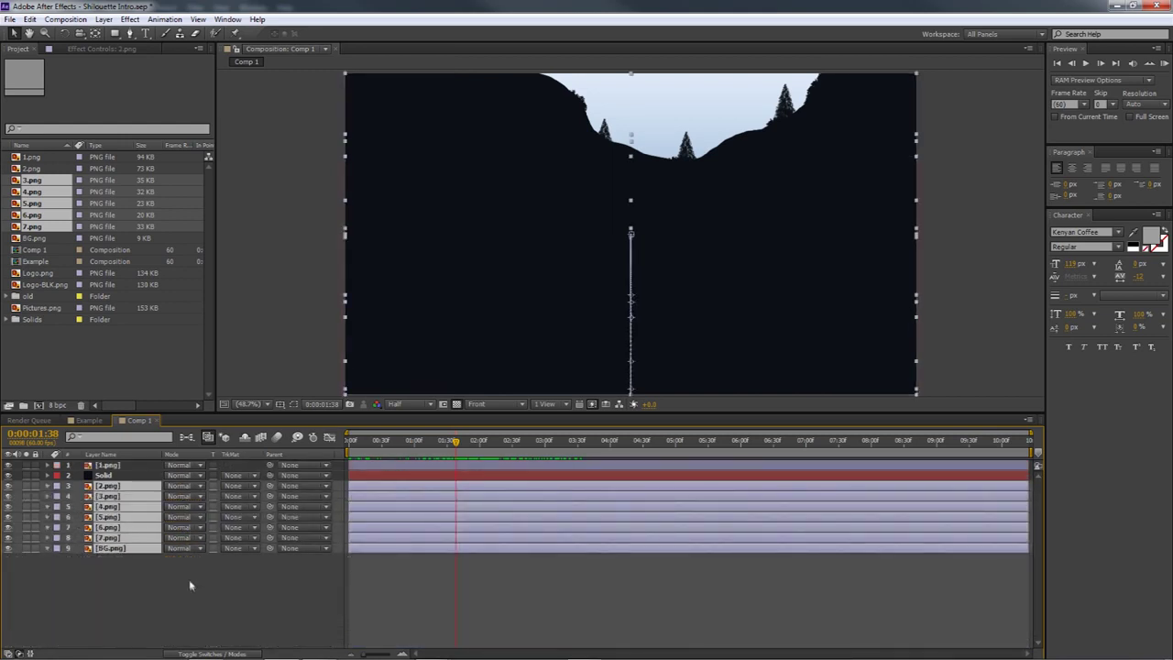
{"action": "left_click", "coordinate": [186, 565]}
{"action": "left_click_drag", "start_coordinate": [417, 447], "coordinate": [571, 453]}
{"action": "left_click_drag", "start_coordinate": [499, 446], "coordinate": [614, 444]}
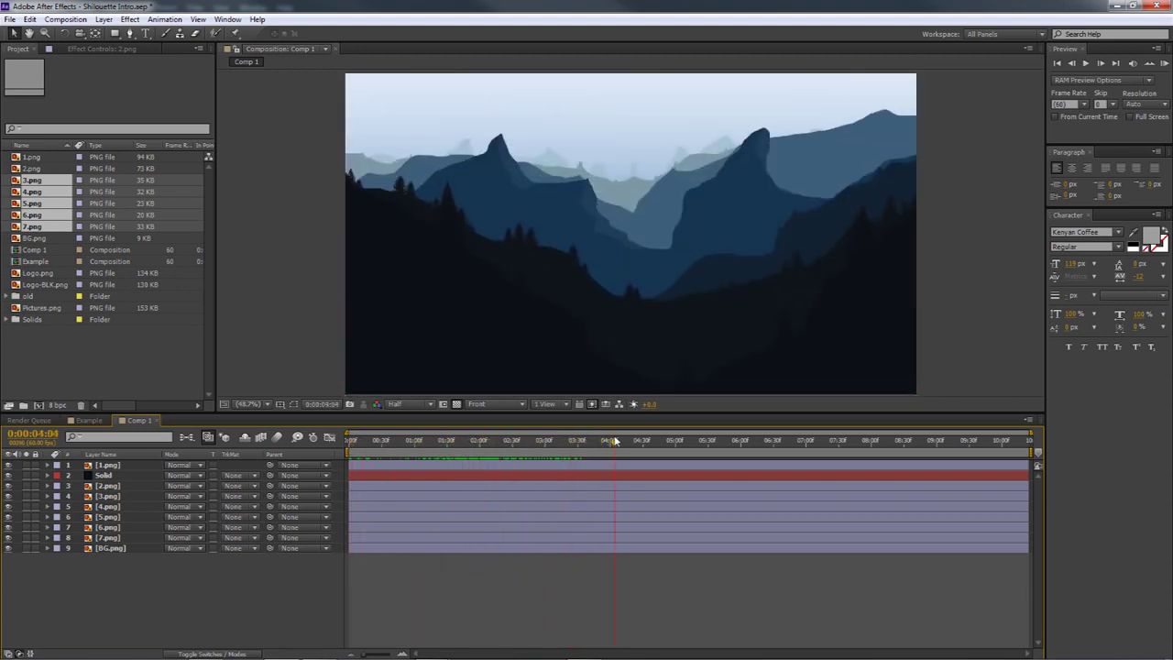
- Create a new comp-size solid in near-white, colour F2F4F5, above all the other layers
{"action": "right_click", "coordinate": [246, 573]}
{"action": "mouse_move", "coordinate": [290, 442]}
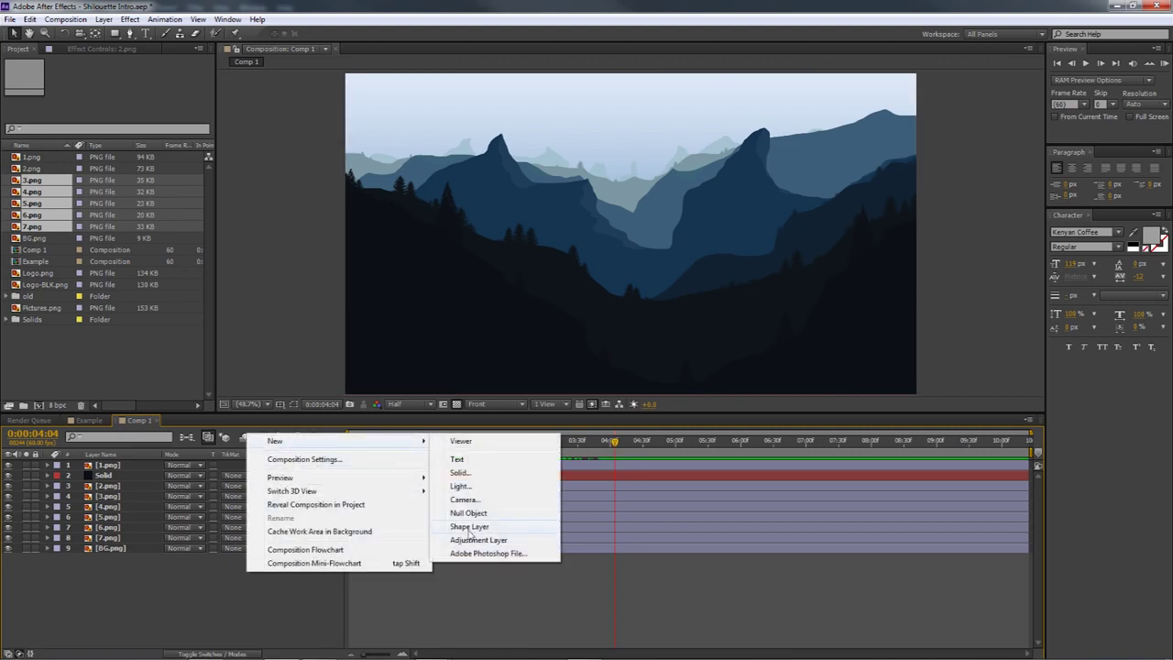
{"action": "left_click", "coordinate": [460, 472]}
{"action": "left_click", "coordinate": [742, 389]}
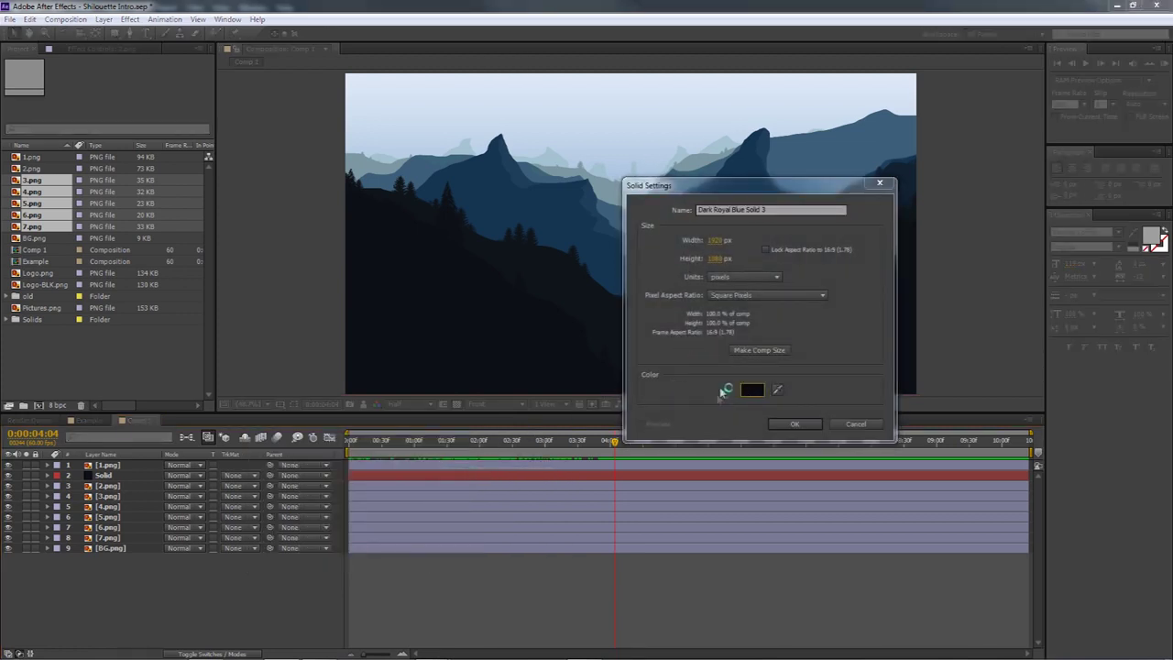
{"action": "left_click_drag", "start_coordinate": [763, 375], "coordinate": [759, 371]}
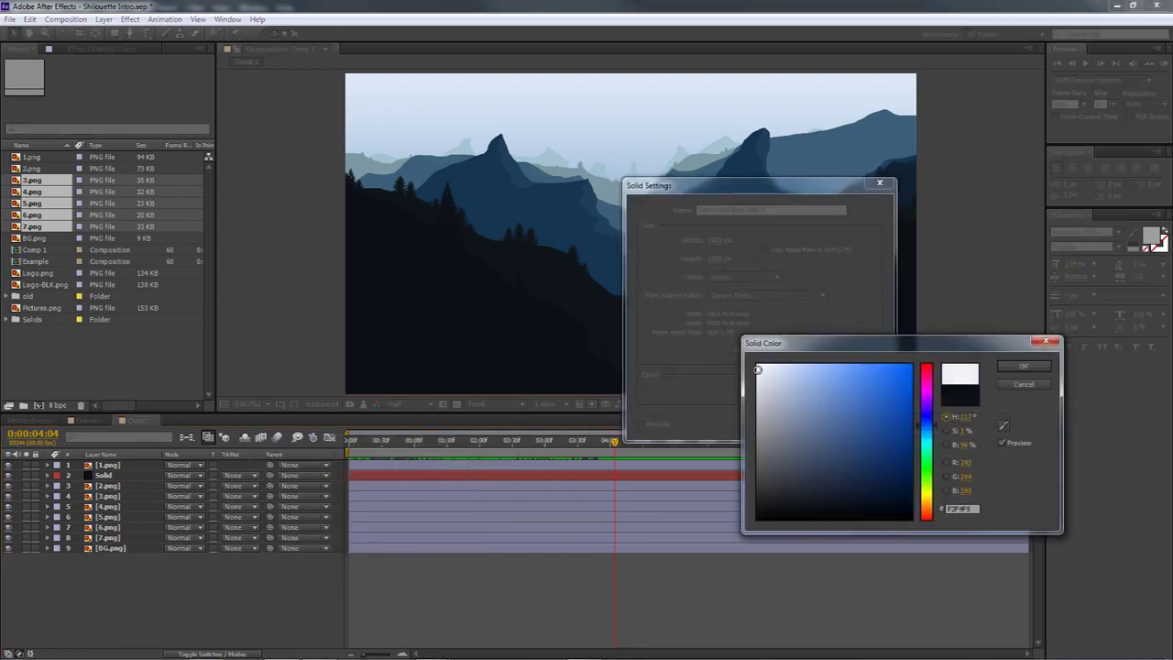
{"action": "left_click", "coordinate": [1024, 366]}
{"action": "left_click", "coordinate": [797, 424]}
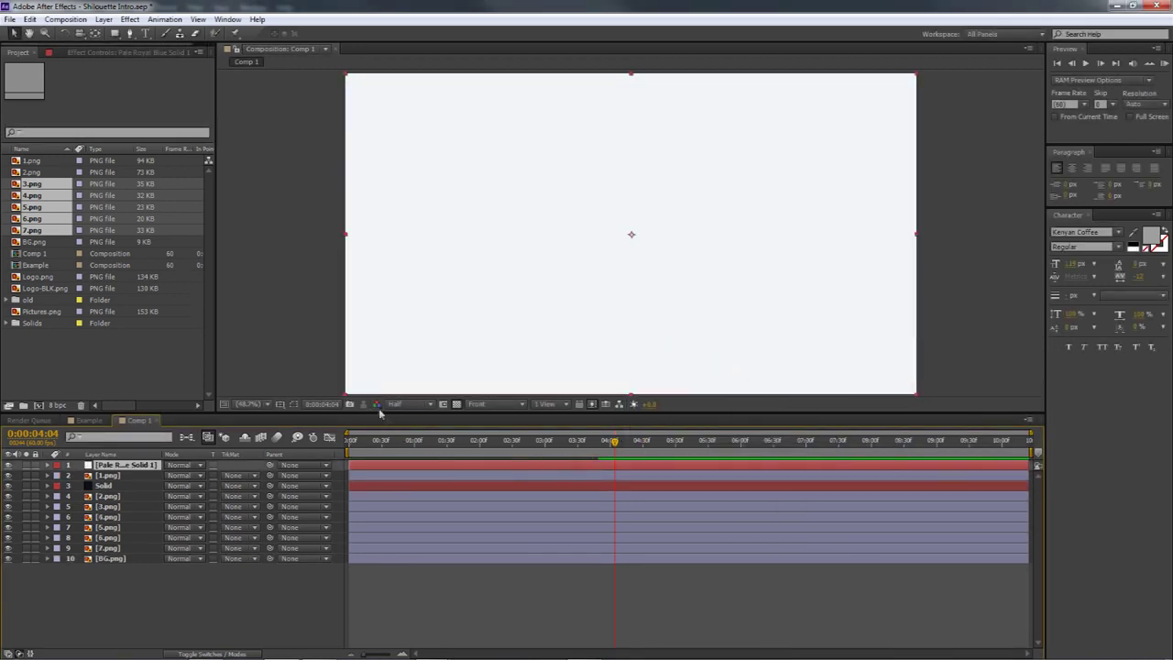
- Rename the new near-white solid layer as LOGO FLY IN BACKGROUND
{"action": "right_click", "coordinate": [104, 469]}
{"action": "left_click", "coordinate": [152, 462]}
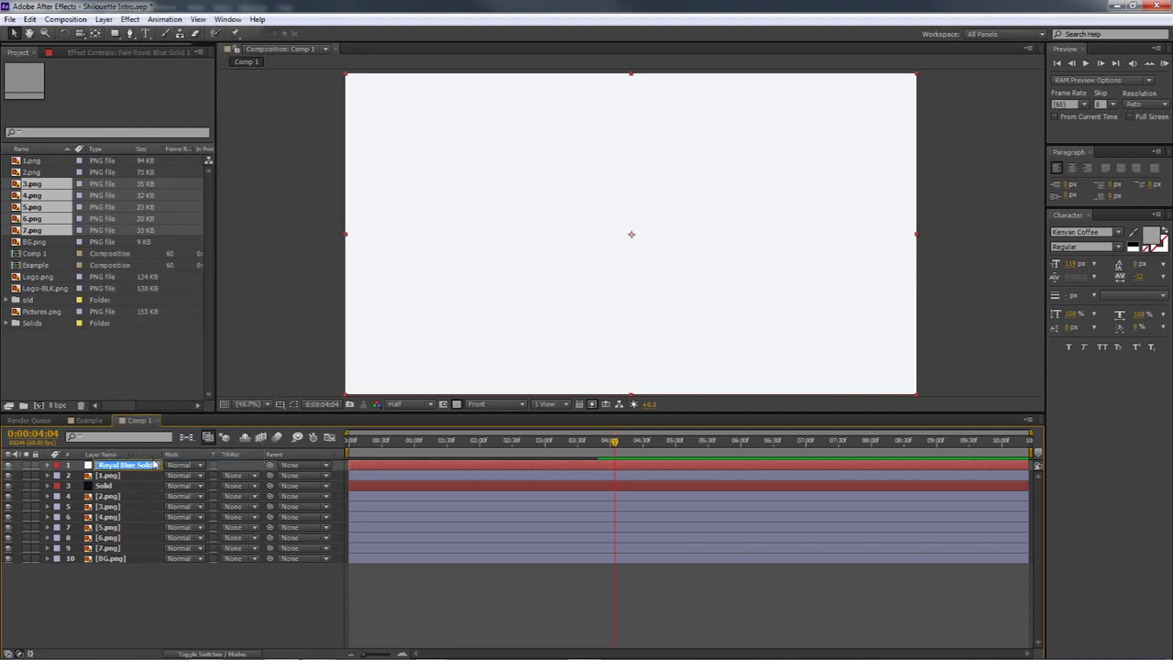
{"action": "type", "text": "LOGO FL"}
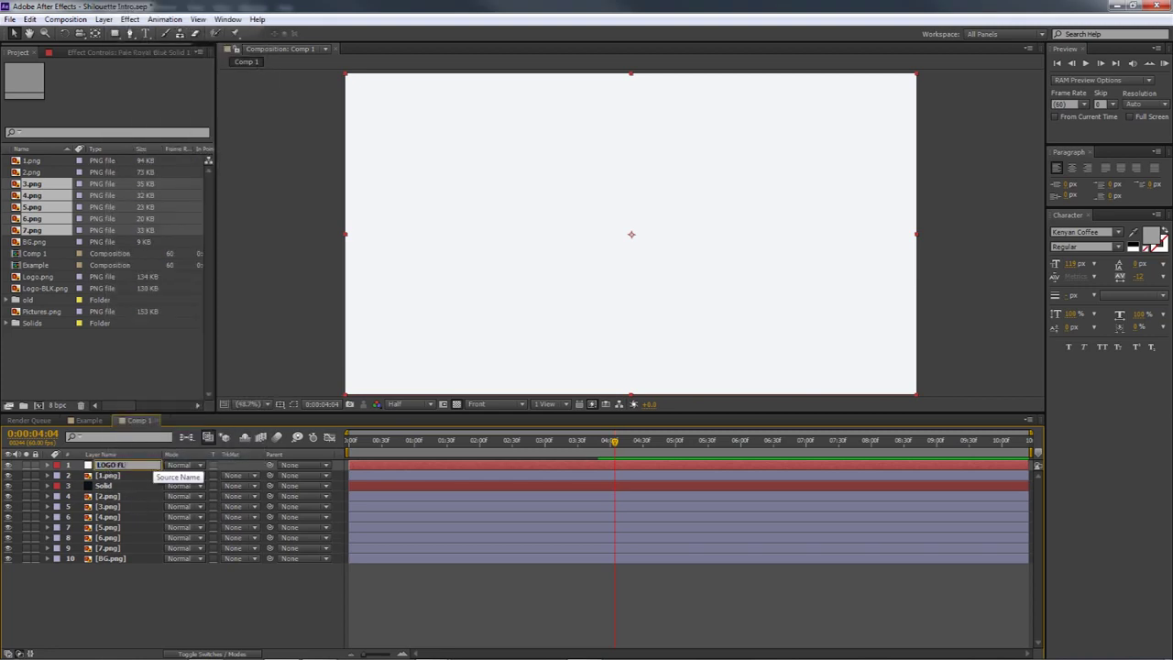
{"action": "type", "text": "Y IN BACKGROUND"}
{"action": "key", "text": "Return"}
- Return to the start of the composition and rename the near-white solid layer as BG
{"action": "left_click", "coordinate": [350, 442]}
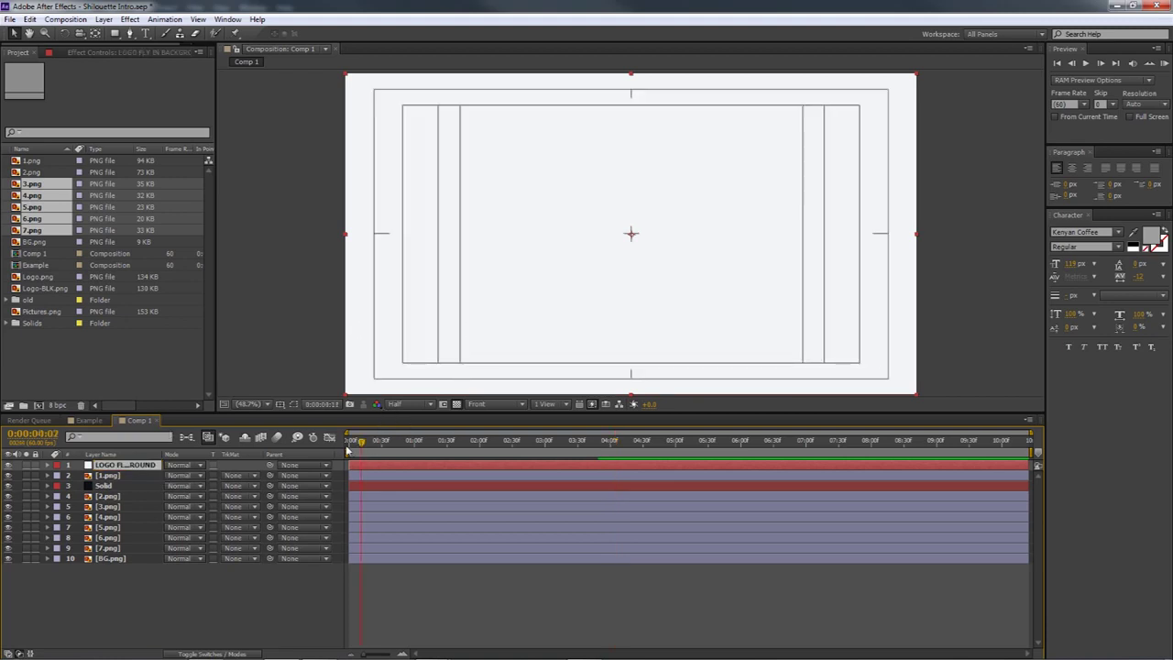
{"action": "key", "text": "F2"}
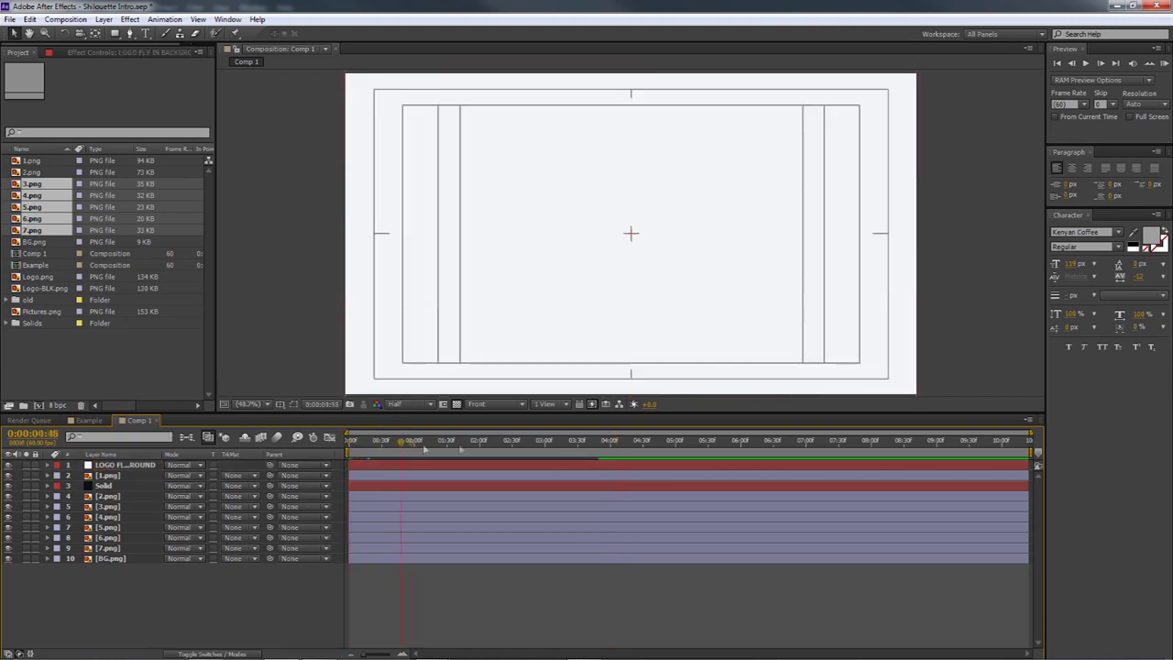
{"action": "left_click", "coordinate": [105, 467]}
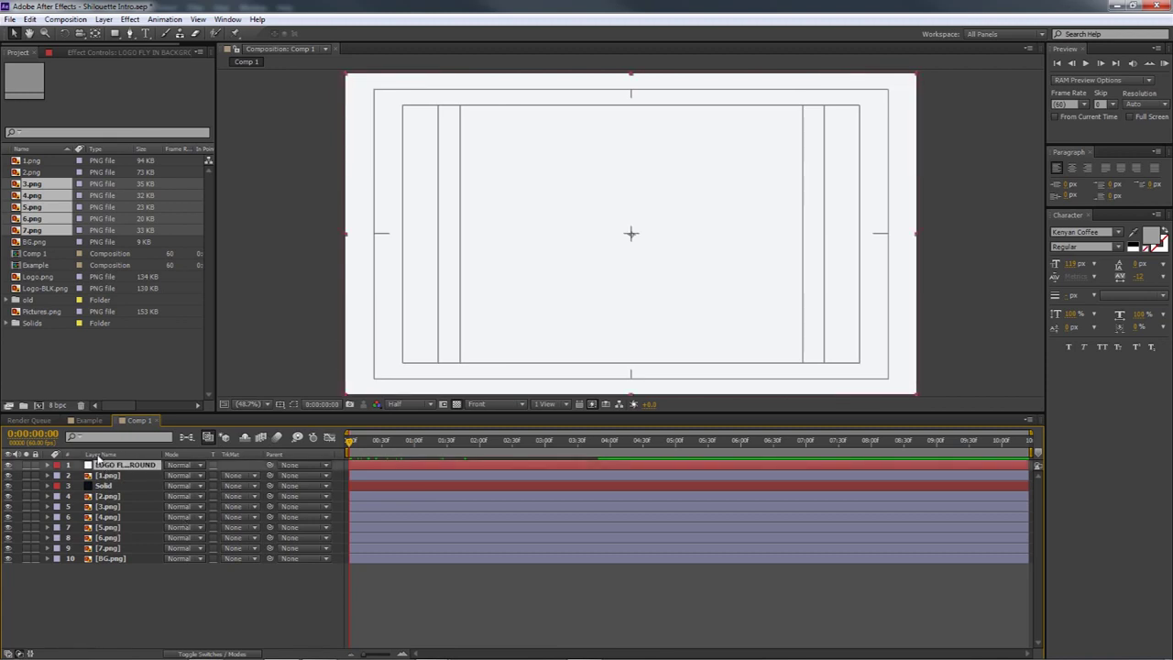
{"action": "right_click", "coordinate": [104, 469]}
{"action": "key", "text": "Escape"}
{"action": "key", "text": "Return"}
{"action": "type", "text": "BG"}
{"action": "key", "text": "Return"}
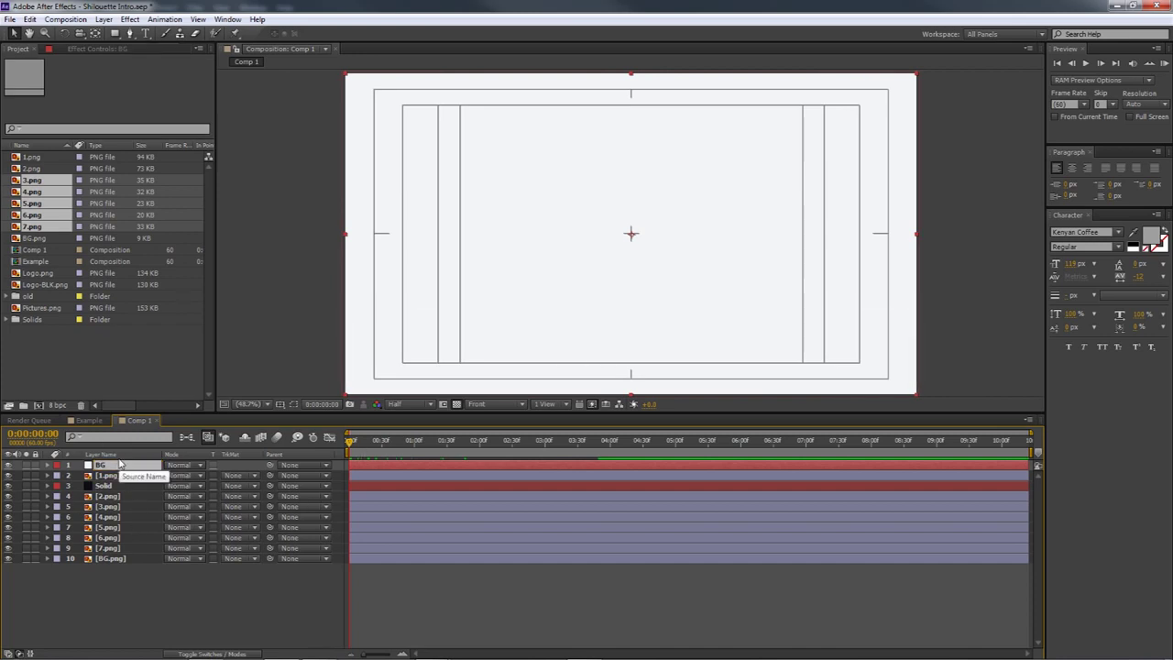
- Add Logo-BLK.png to Comp 1 above the BG layer and reduce its Scale to 7%
{"action": "left_click", "coordinate": [38, 273]}
{"action": "left_click", "coordinate": [40, 284]}
{"action": "left_click_drag", "start_coordinate": [40, 285], "coordinate": [108, 464]}
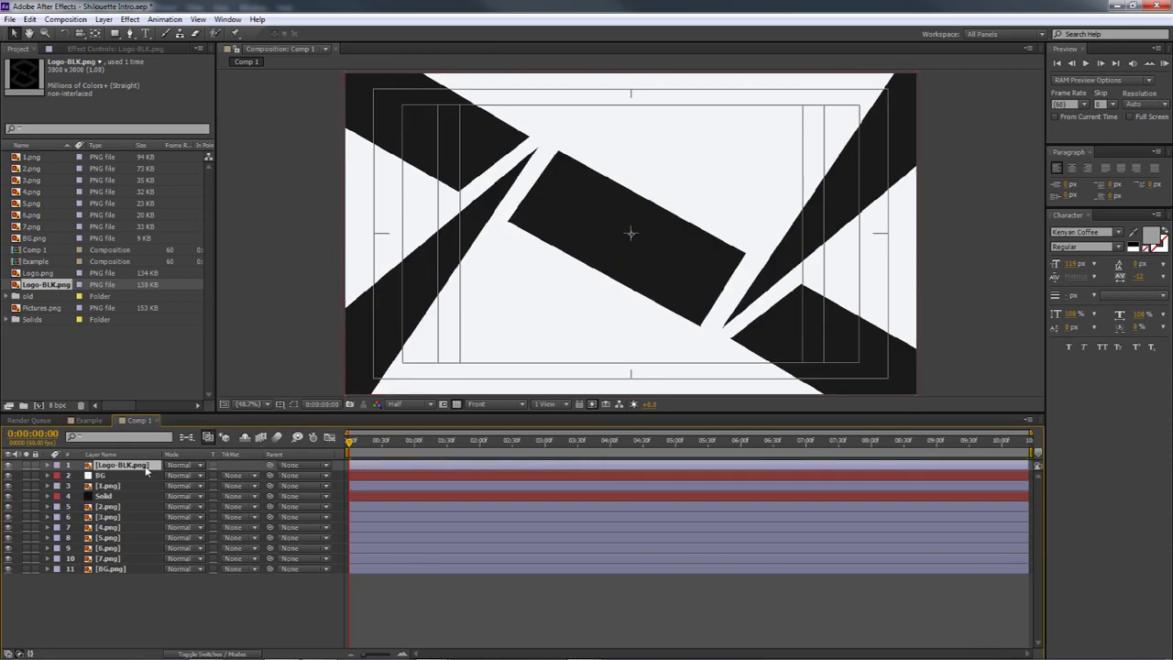
{"action": "key", "text": "s"}
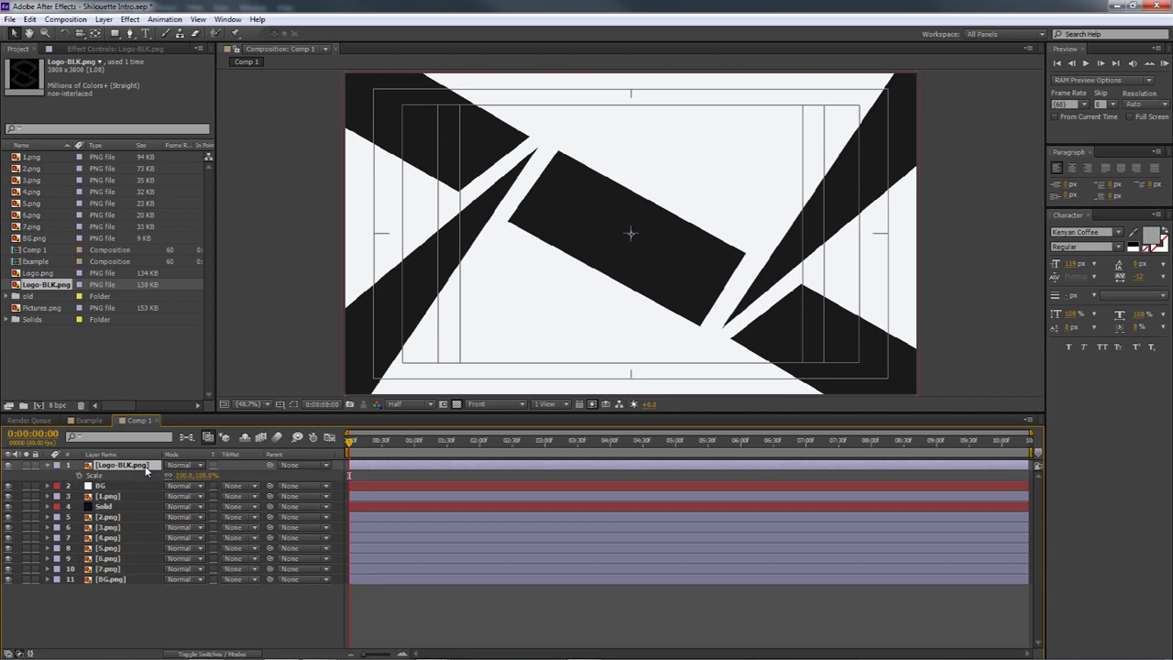
{"action": "left_click_drag", "start_coordinate": [199, 475], "coordinate": [146, 466]}
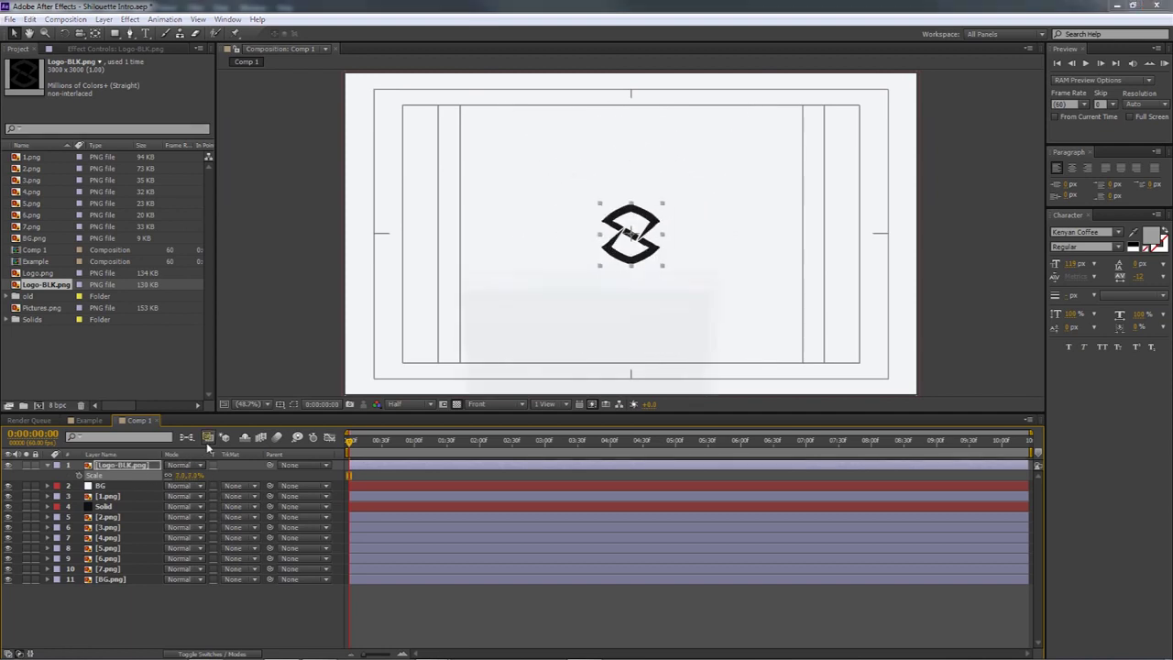
- Turn off the guides and the title/action safe overlay in the composition view
{"action": "left_click", "coordinate": [208, 437]}
{"action": "left_click", "coordinate": [678, 388]}
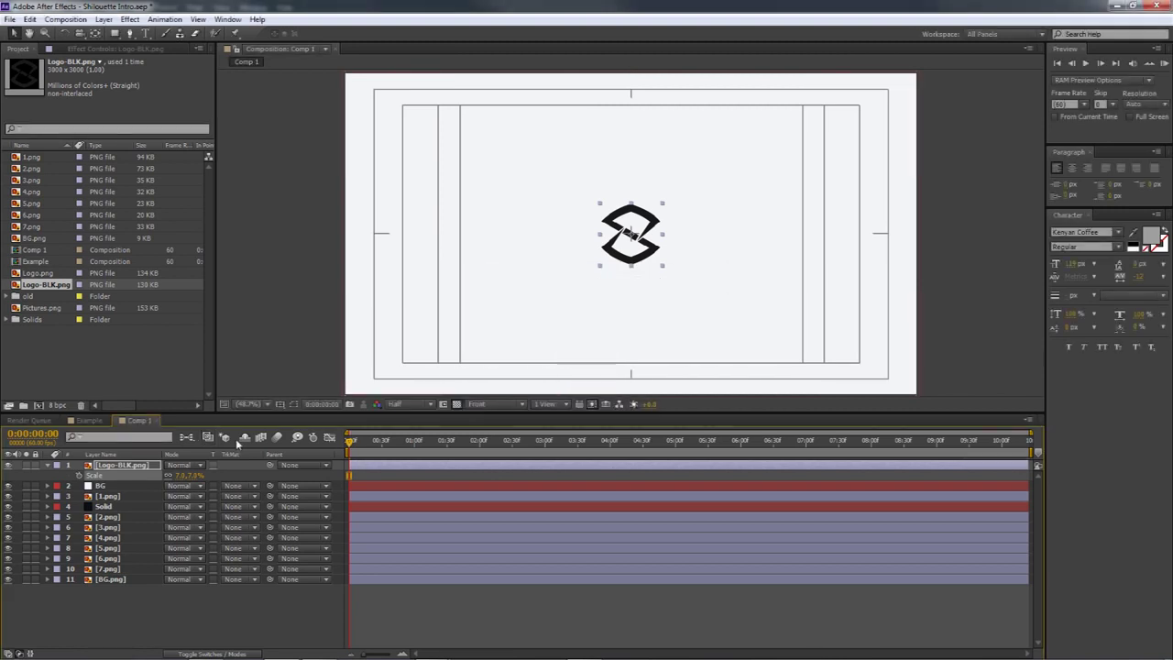
{"action": "left_click", "coordinate": [302, 358]}
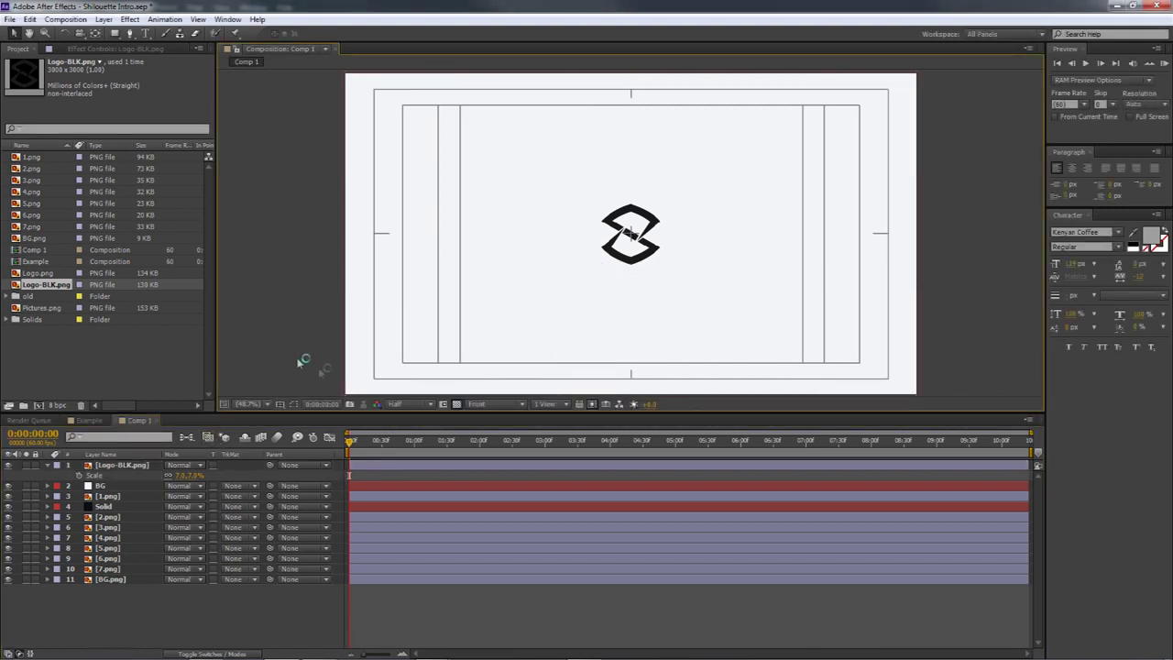
{"action": "left_click", "coordinate": [552, 278]}
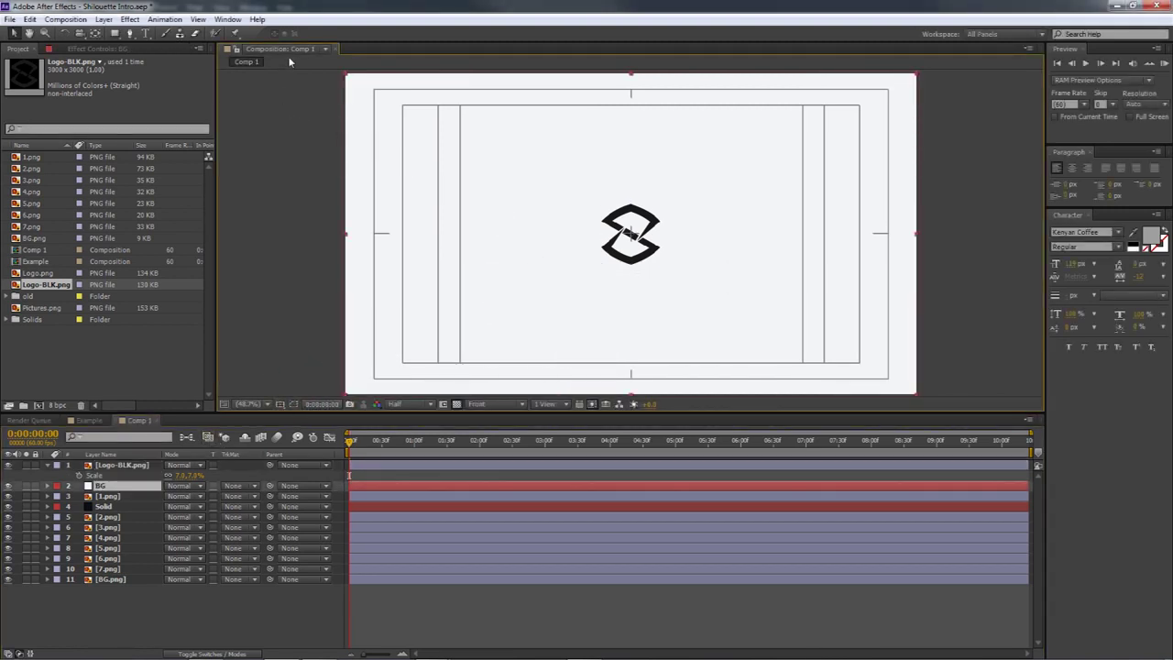
{"action": "left_click", "coordinate": [444, 405]}
{"action": "left_click", "coordinate": [279, 404]}
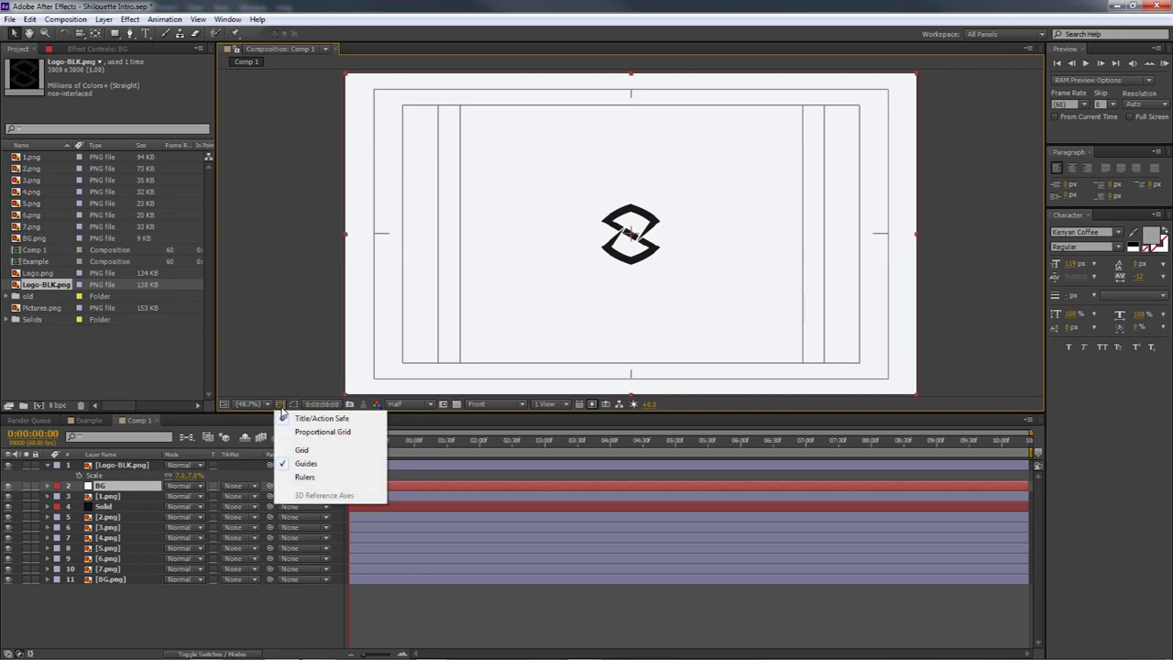
{"action": "left_click", "coordinate": [305, 463]}
{"action": "left_click", "coordinate": [280, 405]}
{"action": "left_click", "coordinate": [318, 418]}
- Set the Scale of the Logo-BLK.png layer to 10%
{"action": "mouse_move", "coordinate": [350, 444]}
{"action": "left_mouse_down"}
{"action": "mouse_move", "coordinate": [418, 444]}
{"action": "mouse_move", "coordinate": [350, 443]}
{"action": "left_mouse_up"}
{"action": "left_click", "coordinate": [109, 476]}
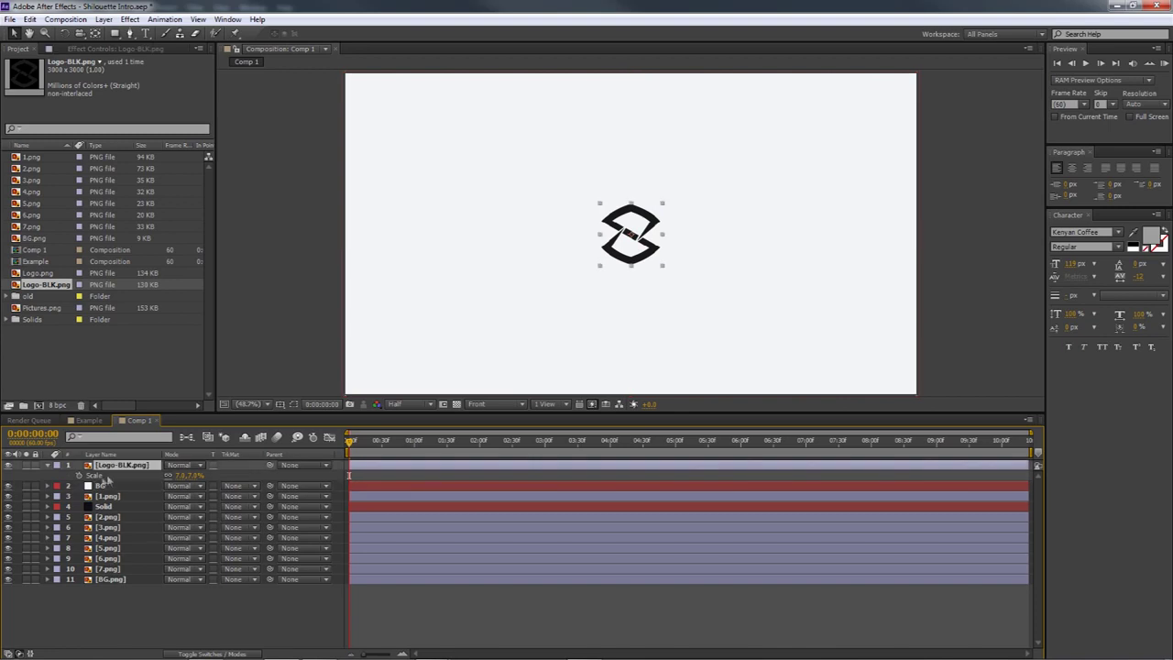
{"action": "left_click_drag", "start_coordinate": [186, 476], "coordinate": [189, 475]}
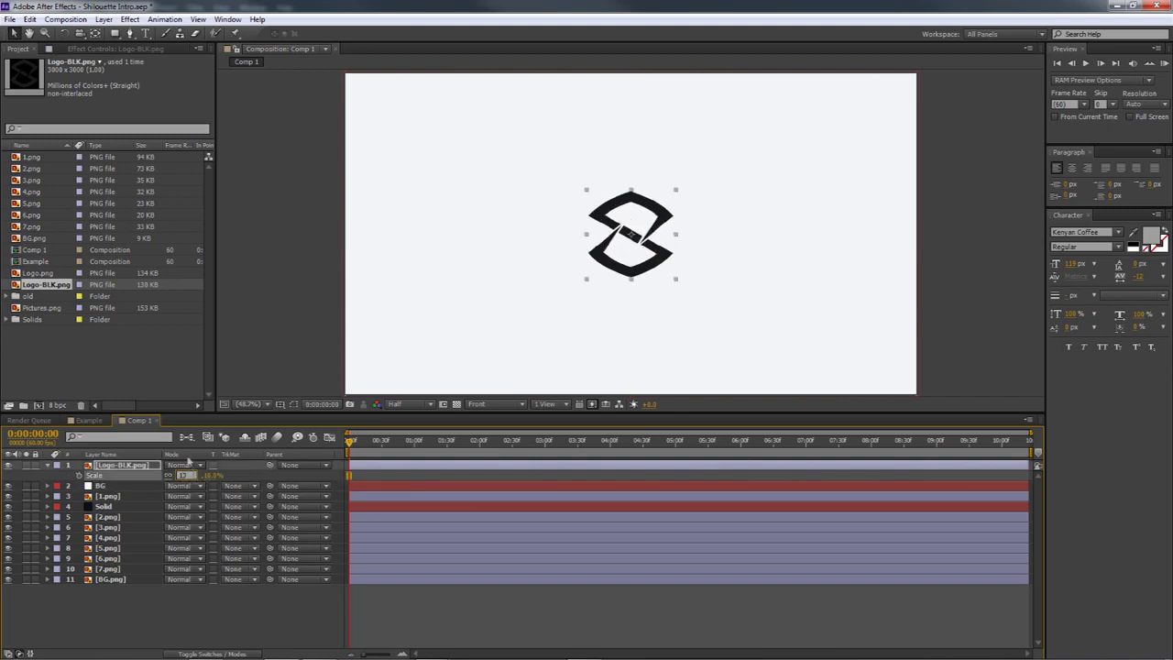
{"action": "key", "text": "Return"}
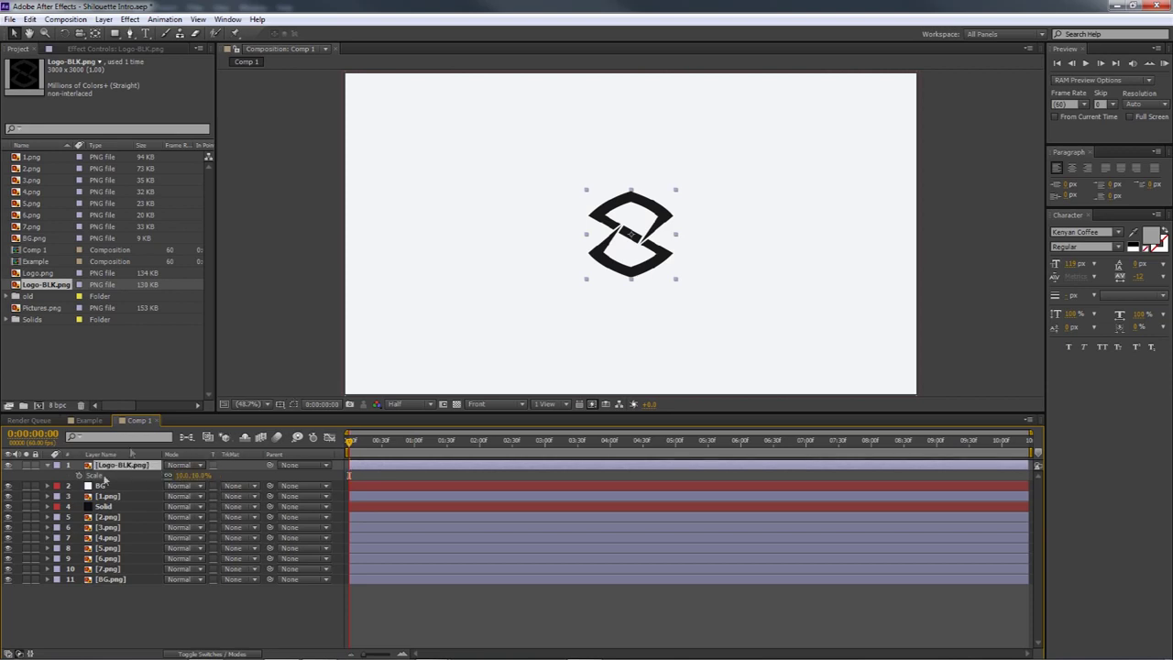
- Move the playhead to about 0:00:03:00 and set the Logo-BLK.png layer's Scale to 8%
{"action": "left_click_drag", "start_coordinate": [350, 443], "coordinate": [547, 449]}
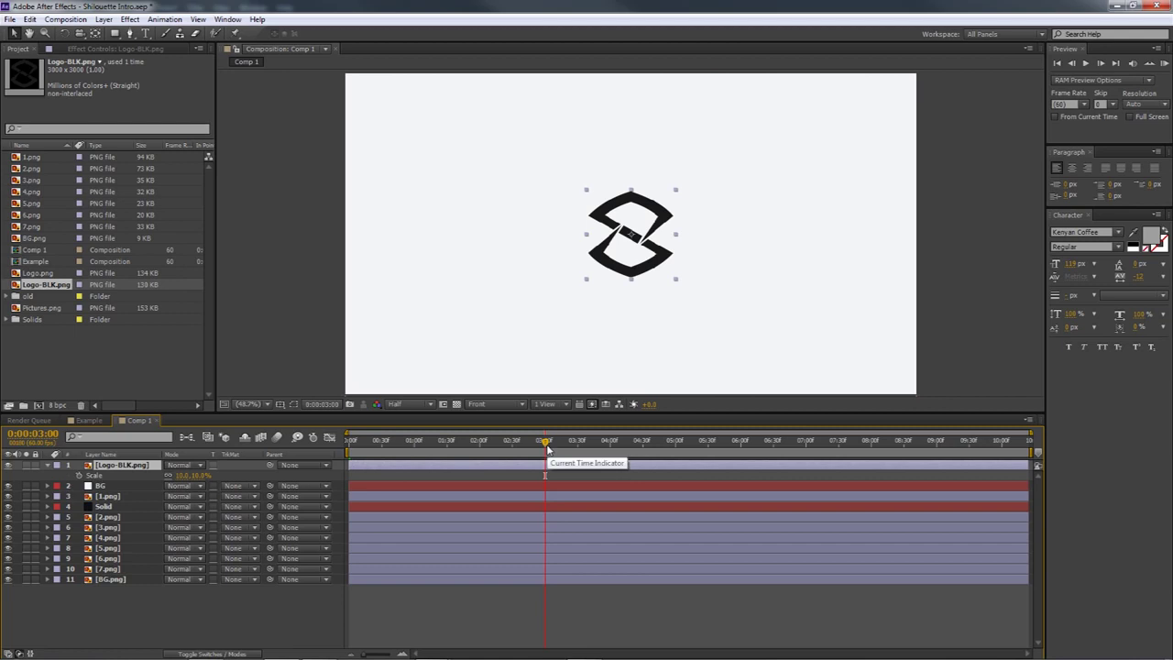
{"action": "mouse_move", "coordinate": [181, 476]}
{"action": "left_mouse_down"}
{"action": "mouse_move", "coordinate": [118, 483]}
{"action": "mouse_move", "coordinate": [210, 480]}
{"action": "mouse_move", "coordinate": [183, 478]}
{"action": "mouse_move", "coordinate": [199, 479]}
{"action": "left_mouse_up"}
{"action": "left_click", "coordinate": [547, 443]}
{"action": "left_click", "coordinate": [194, 610]}
{"action": "left_click", "coordinate": [112, 467]}
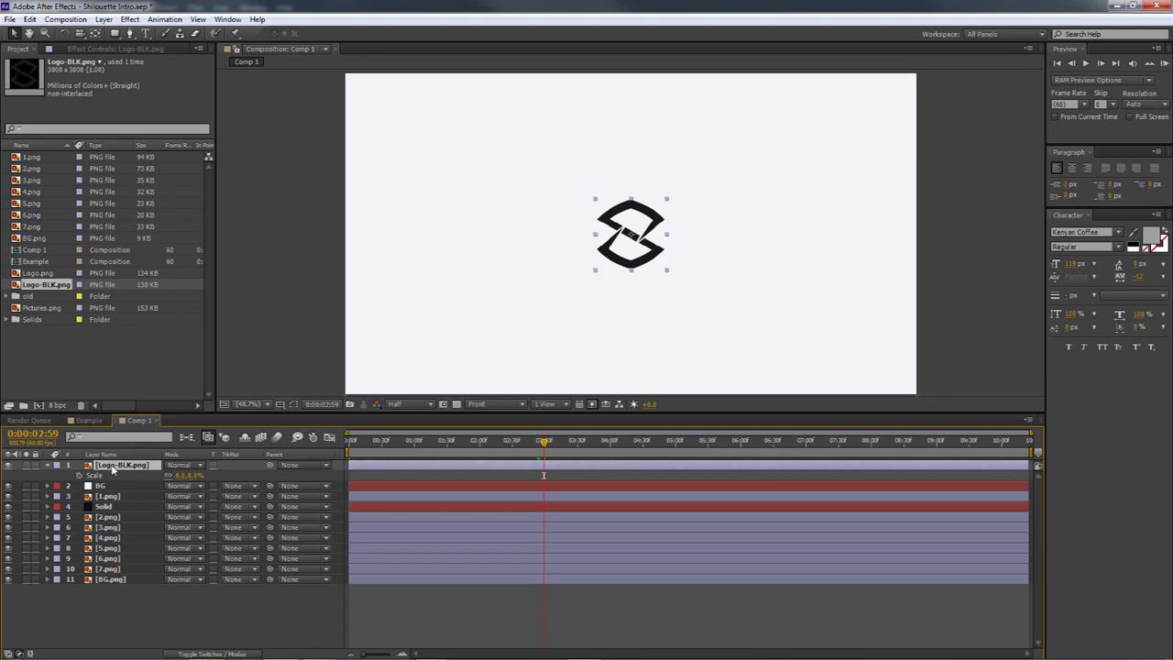
- Scrub the Example composition to about 0:00:03:48 to examine its logo reveal, and return to Comp 1 at 0:00:03:01
{"action": "left_click", "coordinate": [89, 420]}
{"action": "left_click", "coordinate": [551, 443]}
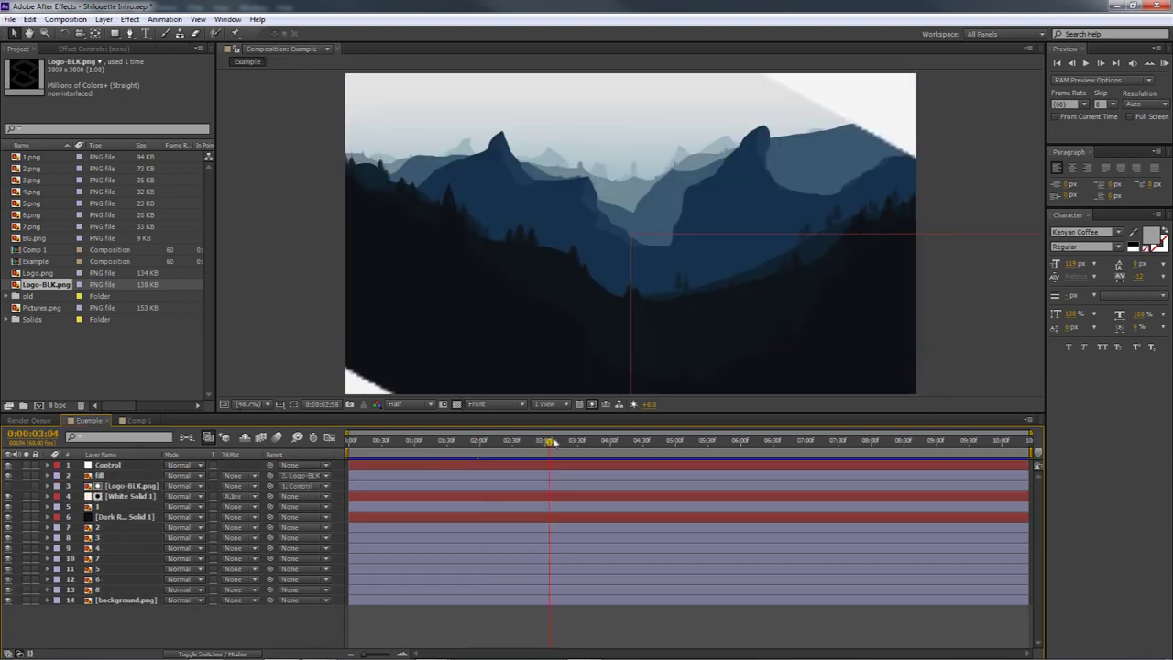
{"action": "left_click_drag", "start_coordinate": [560, 443], "coordinate": [597, 444]}
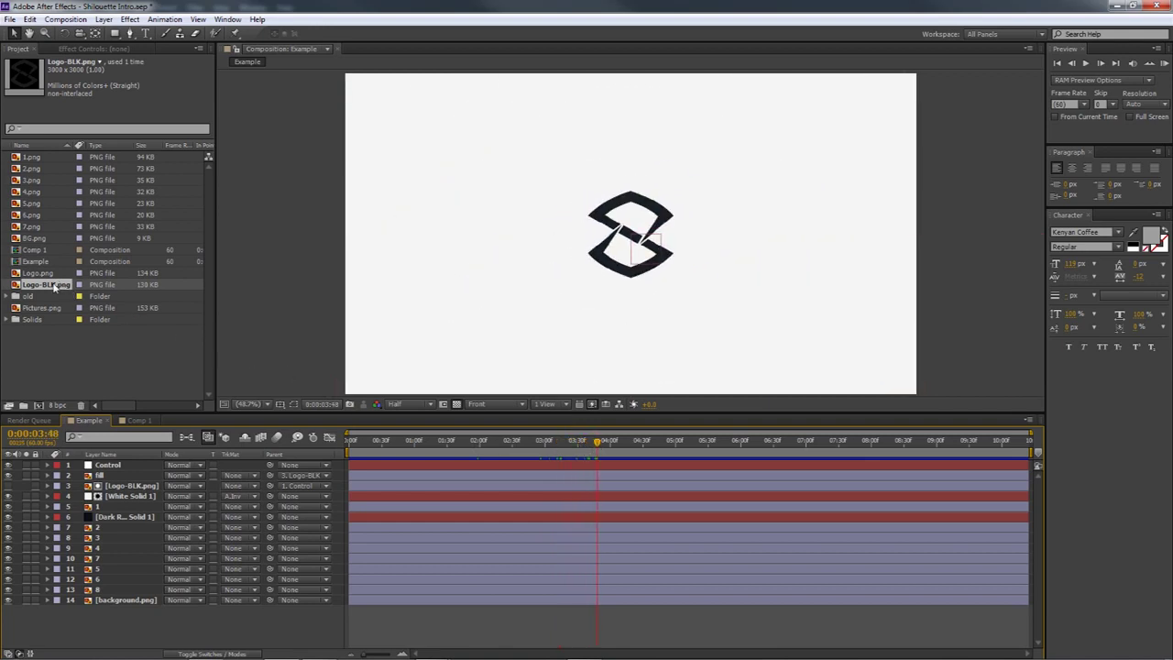
{"action": "left_click", "coordinate": [137, 419]}
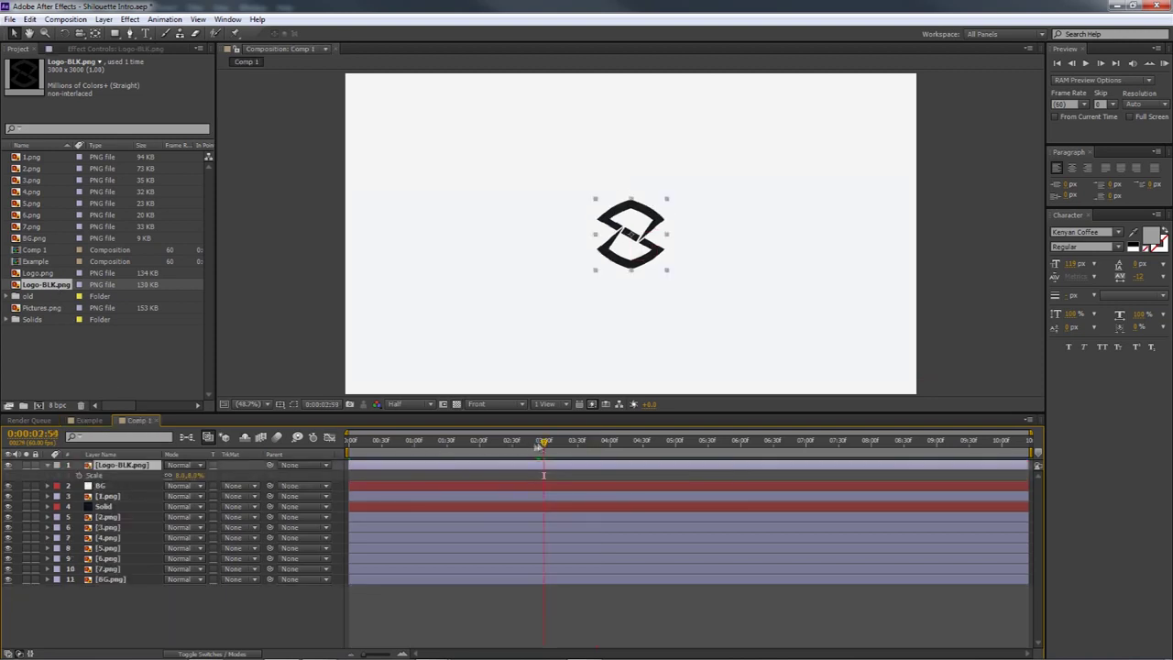
{"action": "left_click", "coordinate": [543, 444]}
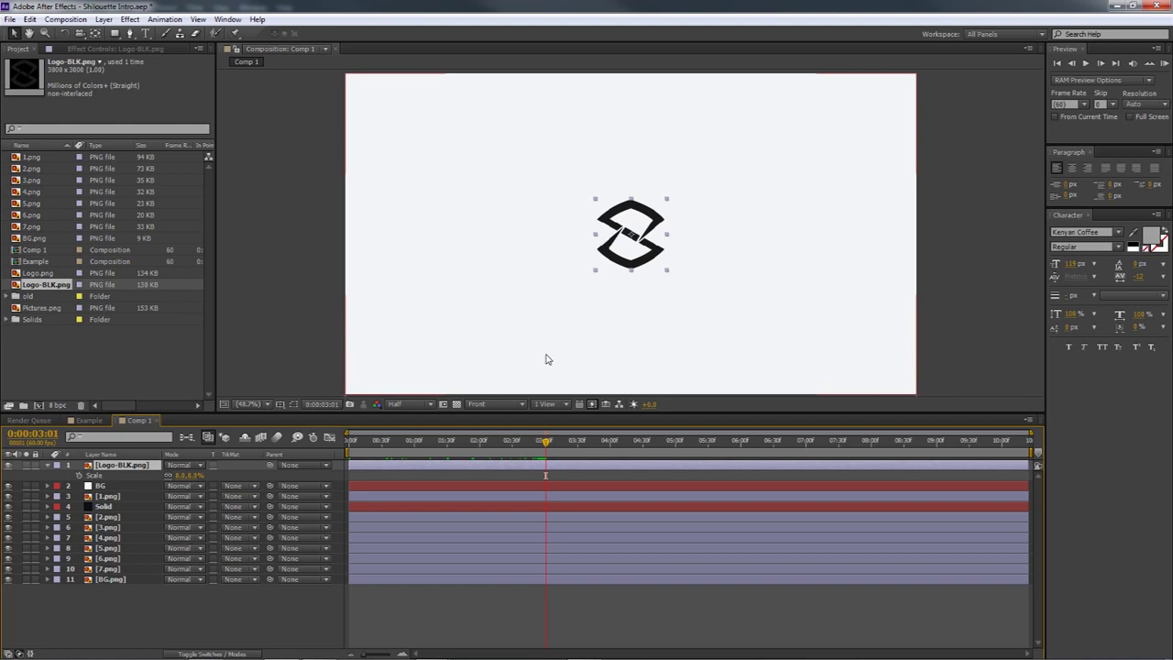
- Set the BG layer's track matte to Alpha Inverted Matte using Logo-BLK.png
{"action": "left_click", "coordinate": [101, 488]}
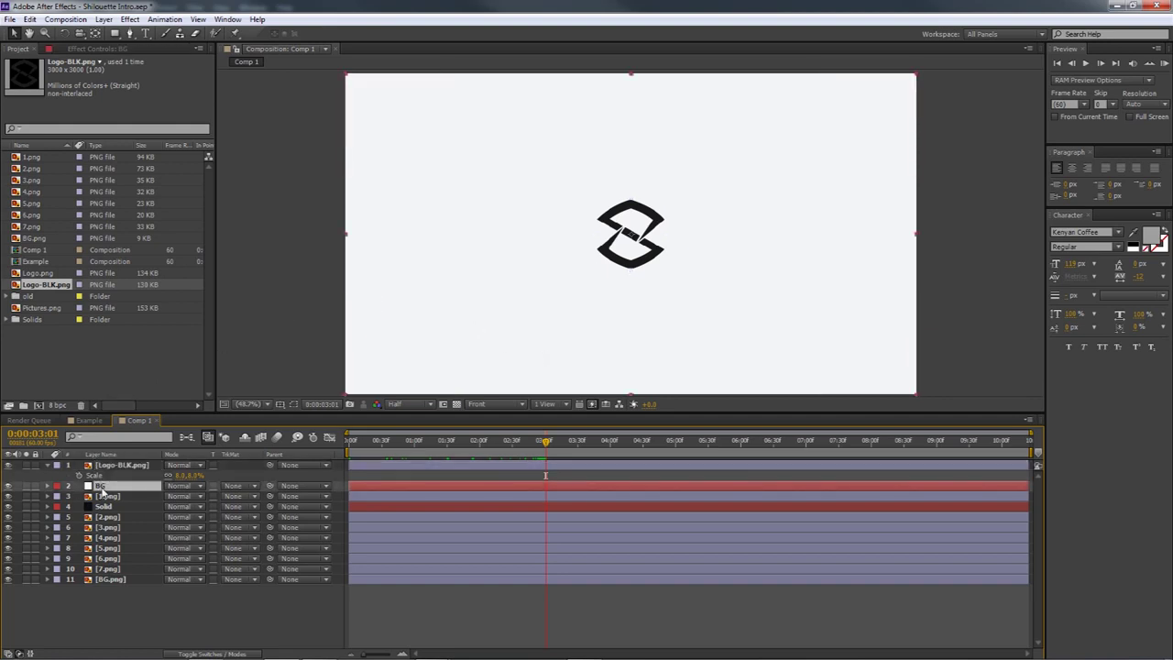
{"action": "left_click", "coordinate": [191, 654]}
{"action": "left_click", "coordinate": [191, 654]}
{"action": "left_click", "coordinate": [192, 654]}
{"action": "left_click", "coordinate": [192, 654]}
{"action": "left_click", "coordinate": [192, 654]}
{"action": "left_click", "coordinate": [192, 655]}
{"action": "left_click", "coordinate": [191, 654]}
{"action": "left_click", "coordinate": [191, 654]}
{"action": "left_click", "coordinate": [191, 655]}
{"action": "left_click", "coordinate": [191, 654]}
{"action": "left_click", "coordinate": [232, 487]}
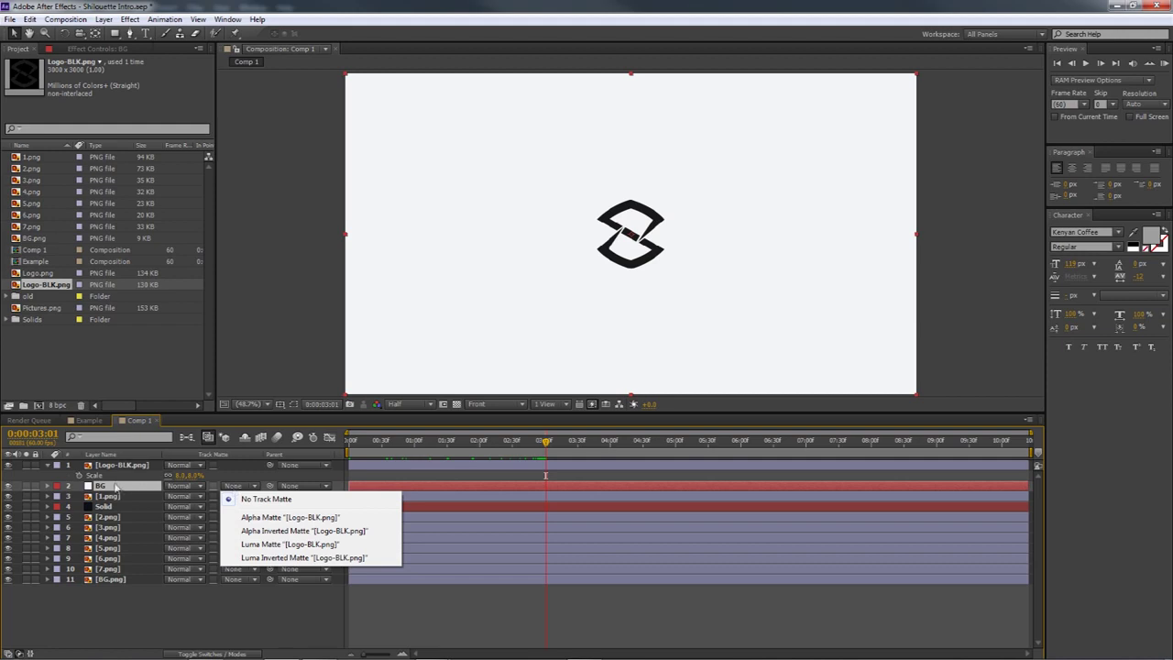
{"action": "left_click", "coordinate": [276, 531]}
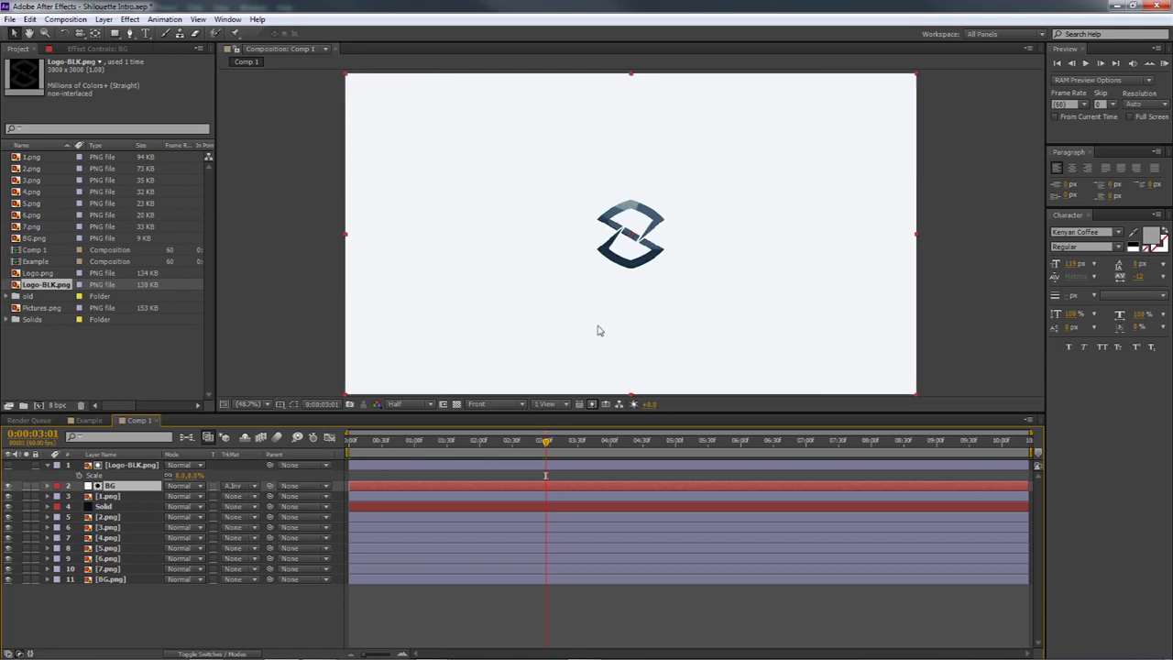
- Check the cutout at an earlier frame, return to 0:00:03:00, and add a null object renamed CONTROL
{"action": "left_click_drag", "start_coordinate": [547, 442], "coordinate": [477, 451]}
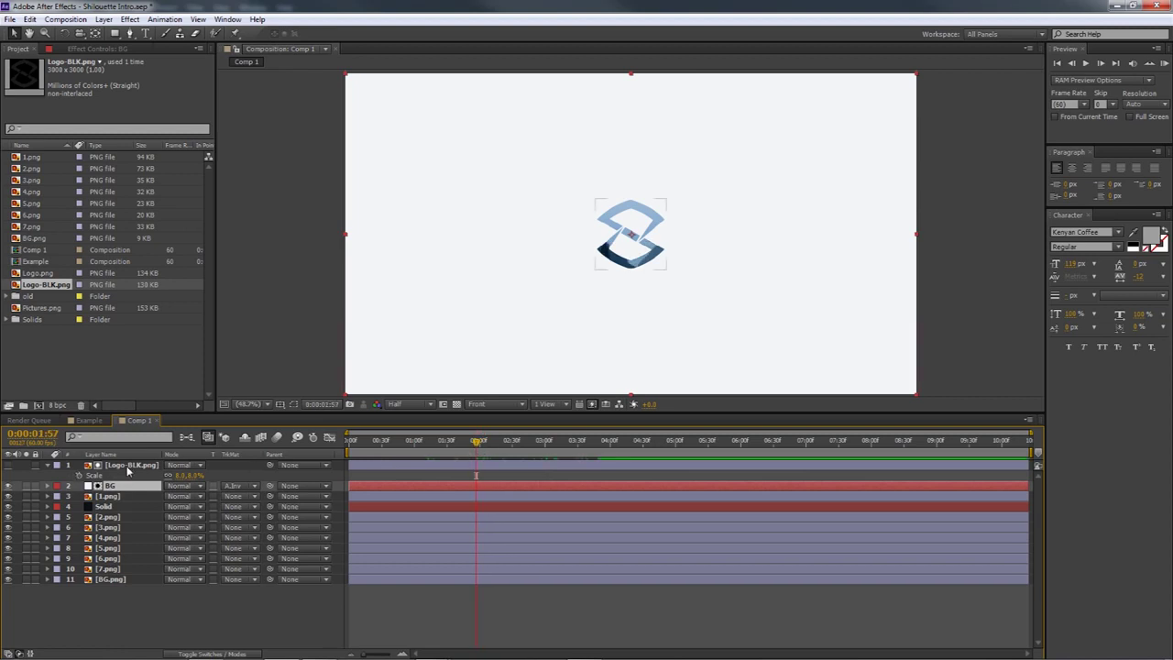
{"action": "left_click_drag", "start_coordinate": [537, 445], "coordinate": [547, 446]}
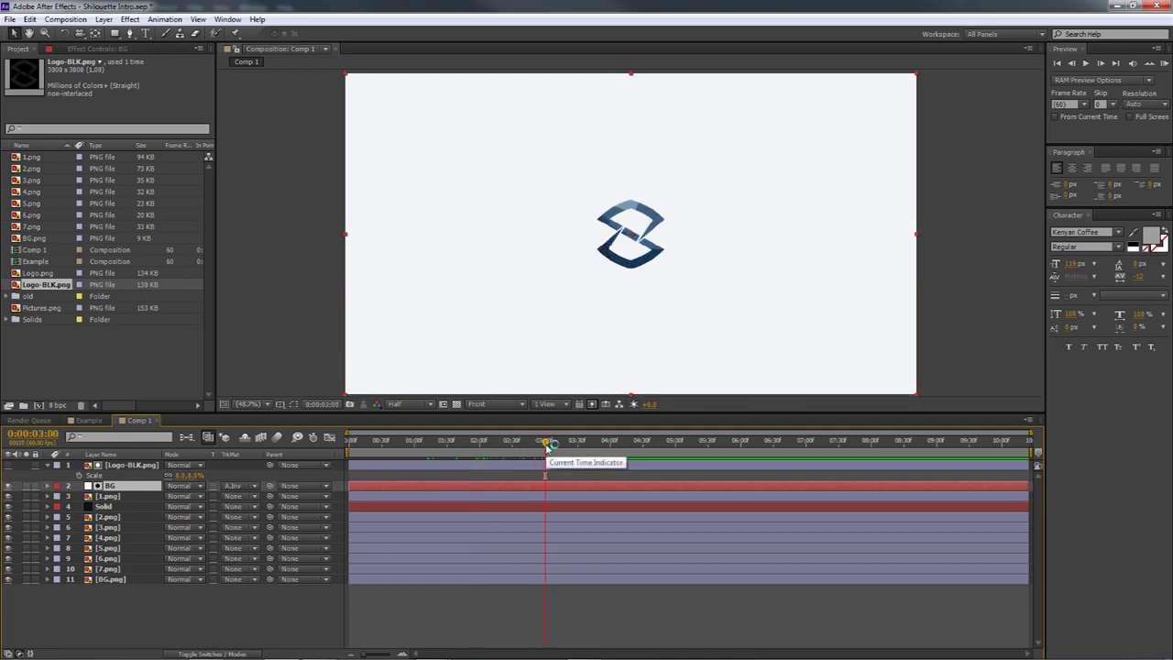
{"action": "right_click", "coordinate": [188, 611]}
{"action": "mouse_move", "coordinate": [229, 480]}
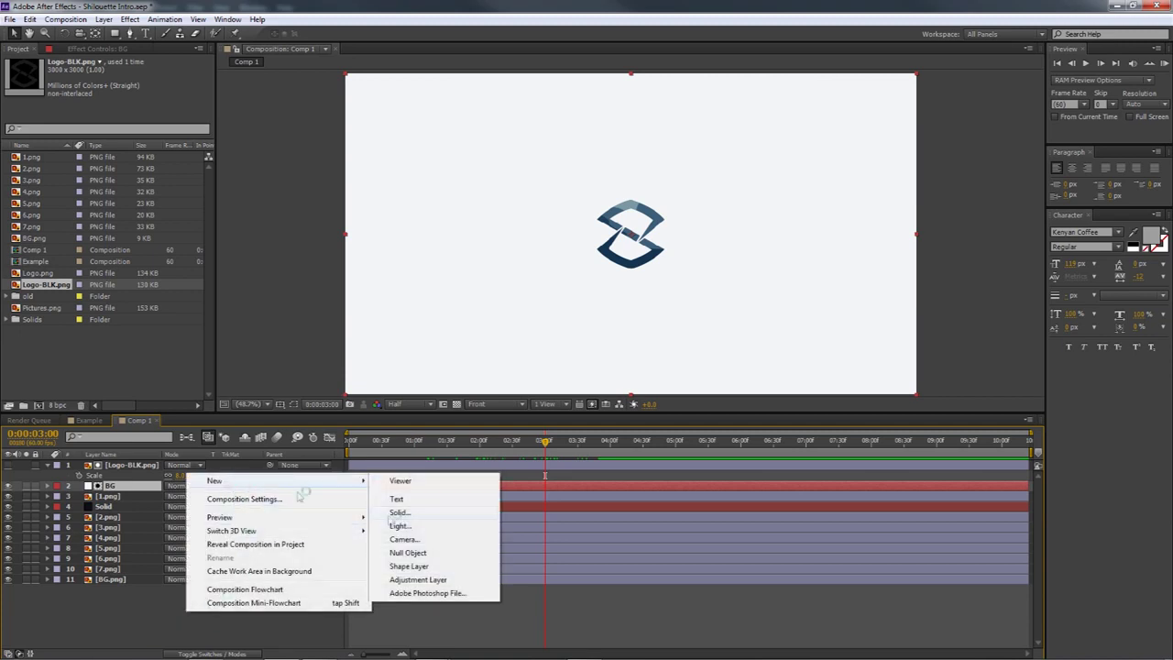
{"action": "left_click", "coordinate": [414, 552]}
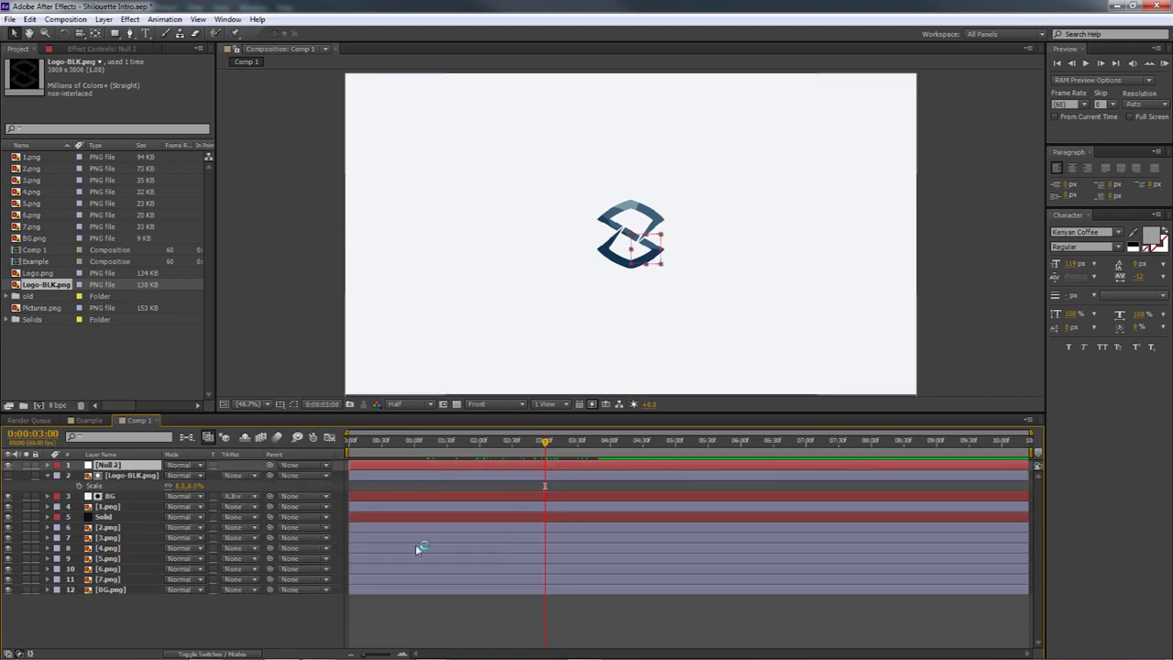
{"action": "right_click", "coordinate": [135, 467]}
{"action": "left_click", "coordinate": [155, 466]}
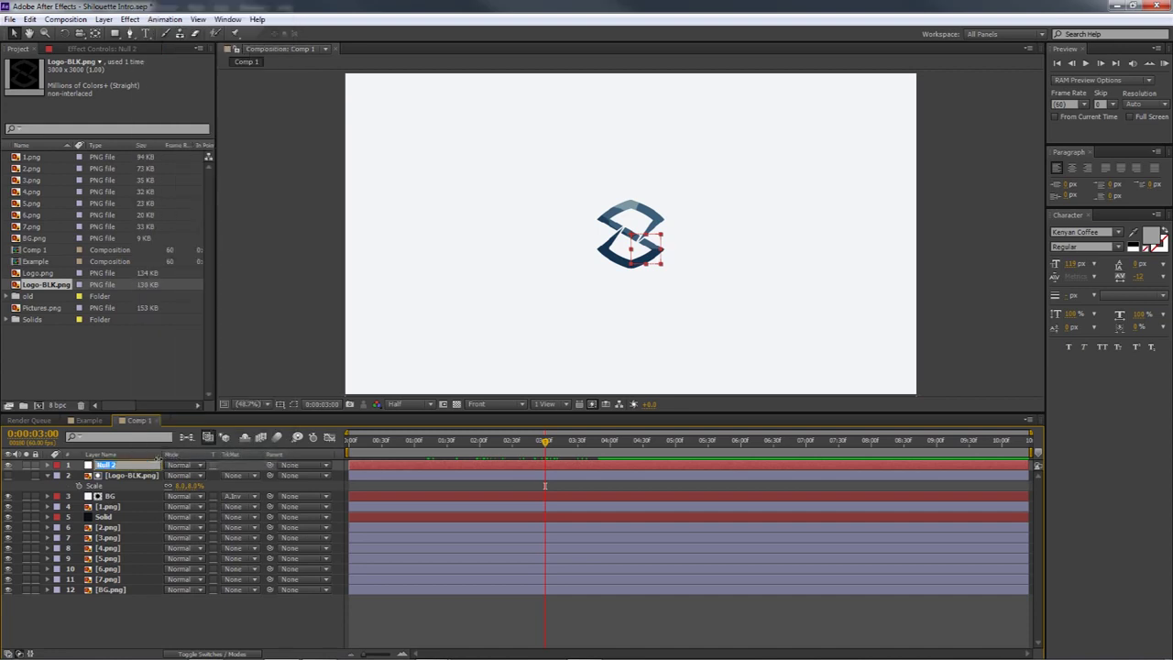
{"action": "type", "text": "CONTROL"}
{"action": "key", "text": "Return"}
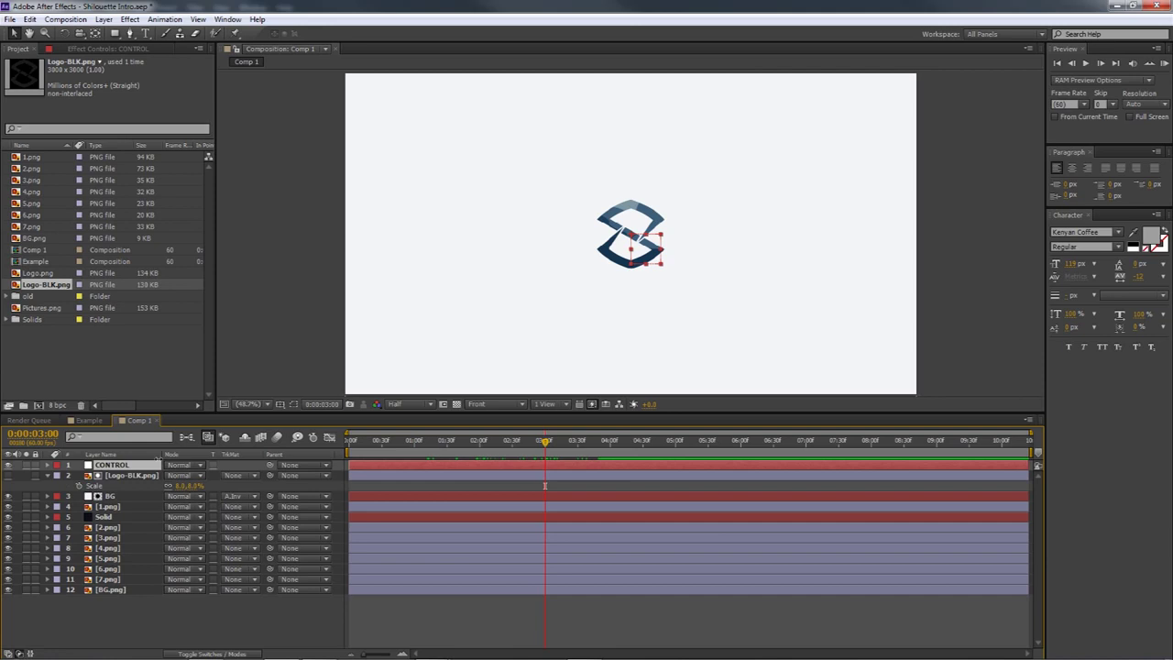
- Show the CONTROL null's Scale and parent the Logo-BLK.png layer to CONTROL
{"action": "left_click", "coordinate": [122, 477]}
{"action": "left_click", "coordinate": [117, 477]}
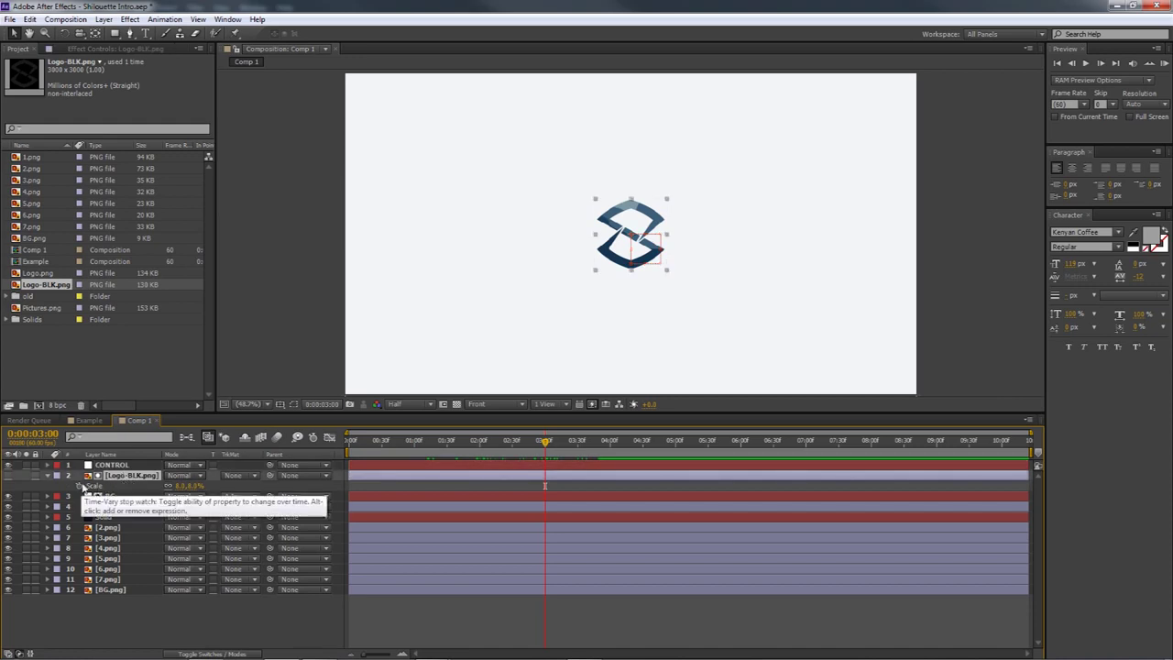
{"action": "left_click", "coordinate": [113, 466]}
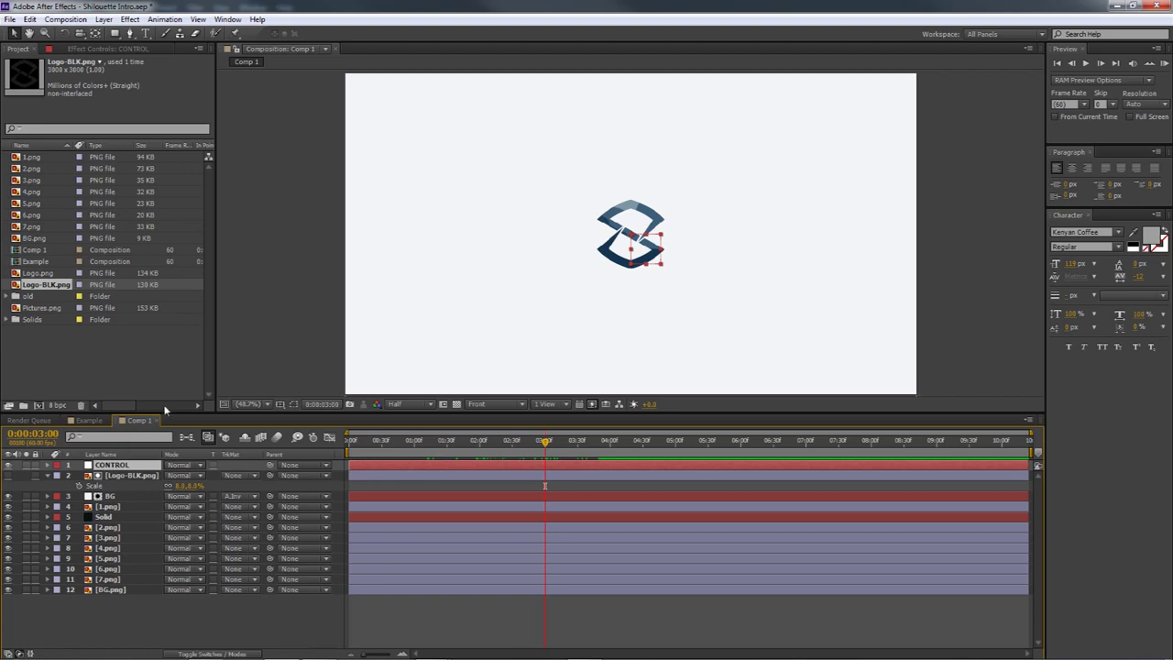
{"action": "left_click", "coordinate": [126, 475]}
{"action": "left_click", "coordinate": [119, 467]}
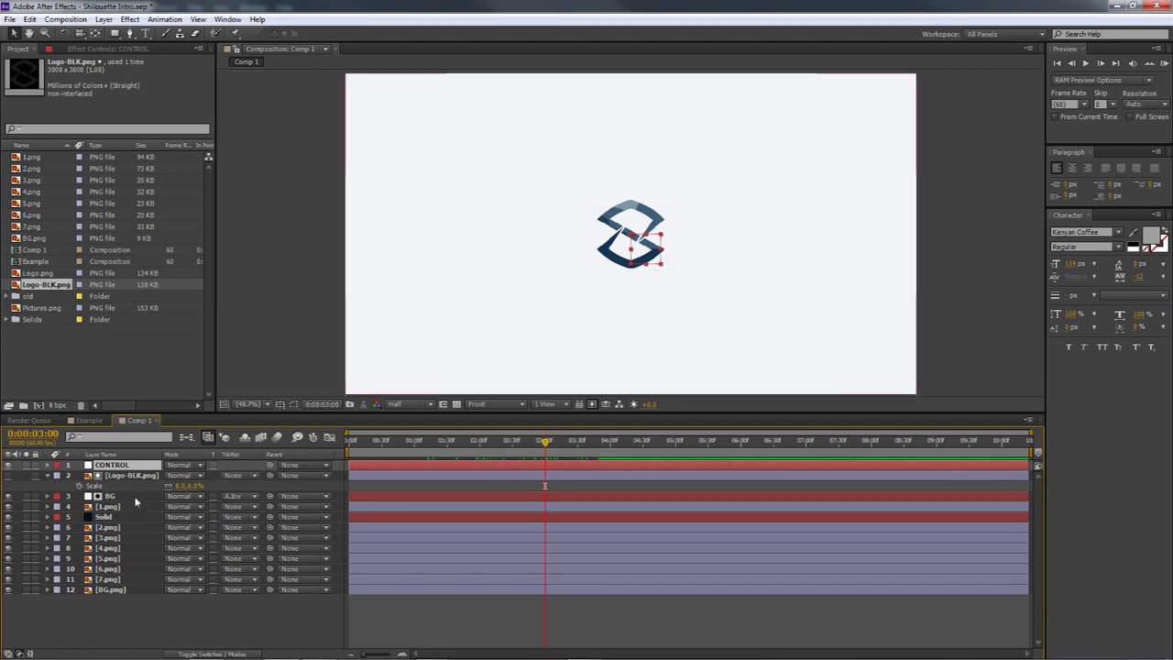
{"action": "key", "text": "s"}
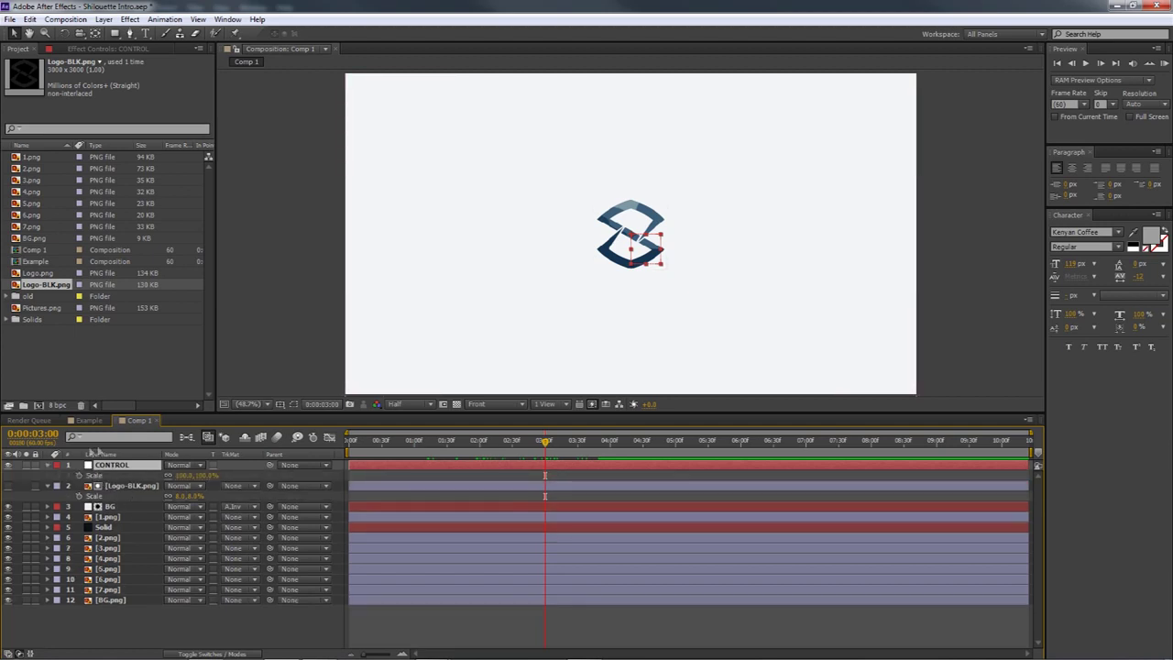
{"action": "left_click", "coordinate": [120, 489]}
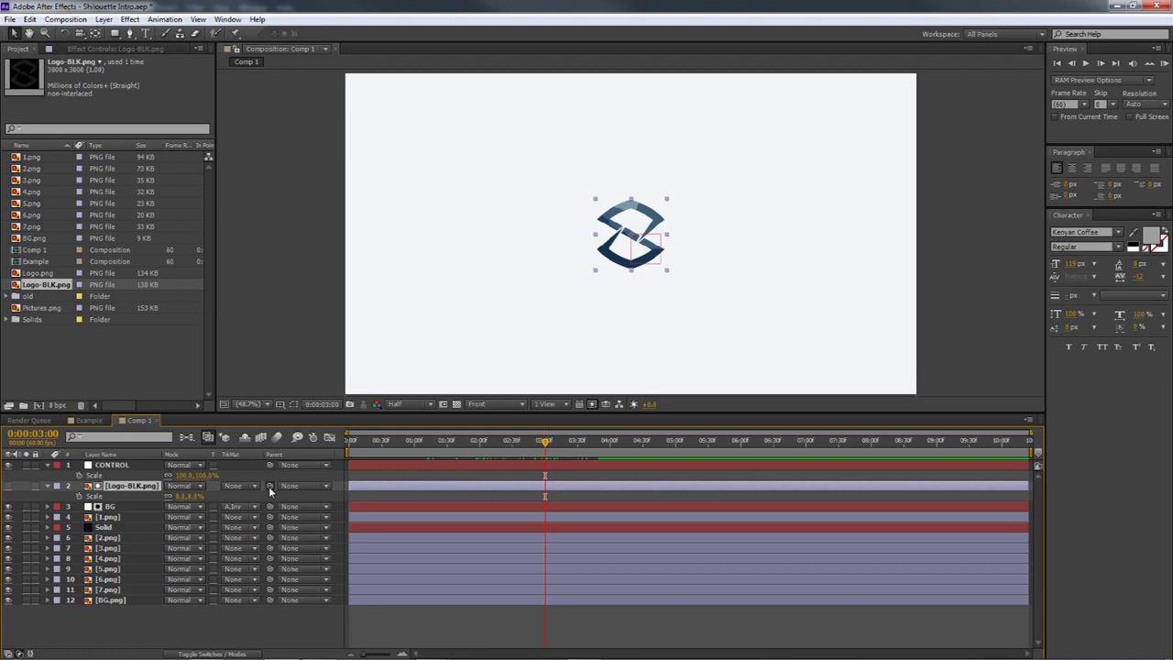
{"action": "left_click_drag", "start_coordinate": [231, 471], "coordinate": [118, 463]}
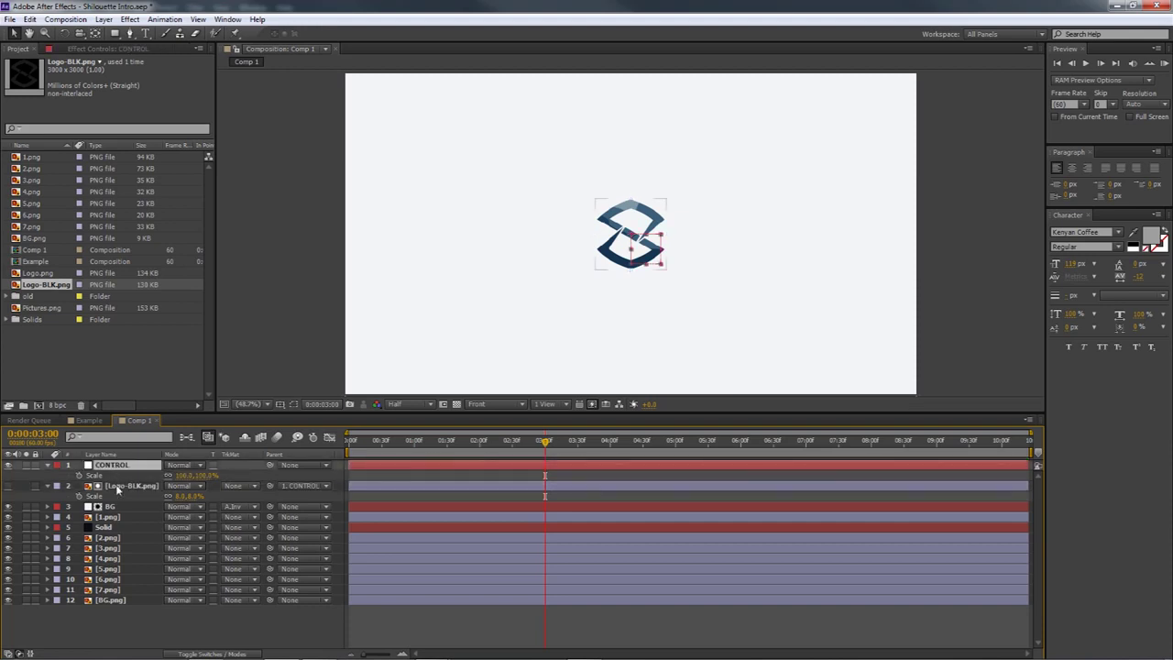
- Add a Scale keyframe of 100% to the CONTROL null at 0:00:03:00
{"action": "left_click", "coordinate": [117, 486]}
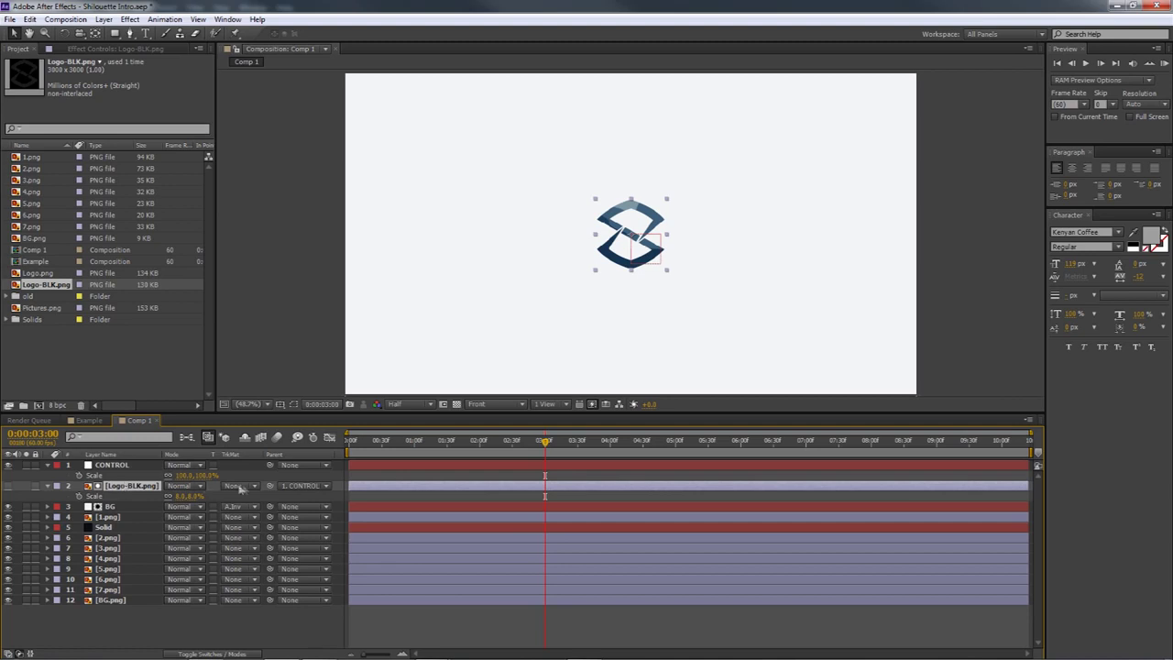
{"action": "left_click", "coordinate": [130, 465]}
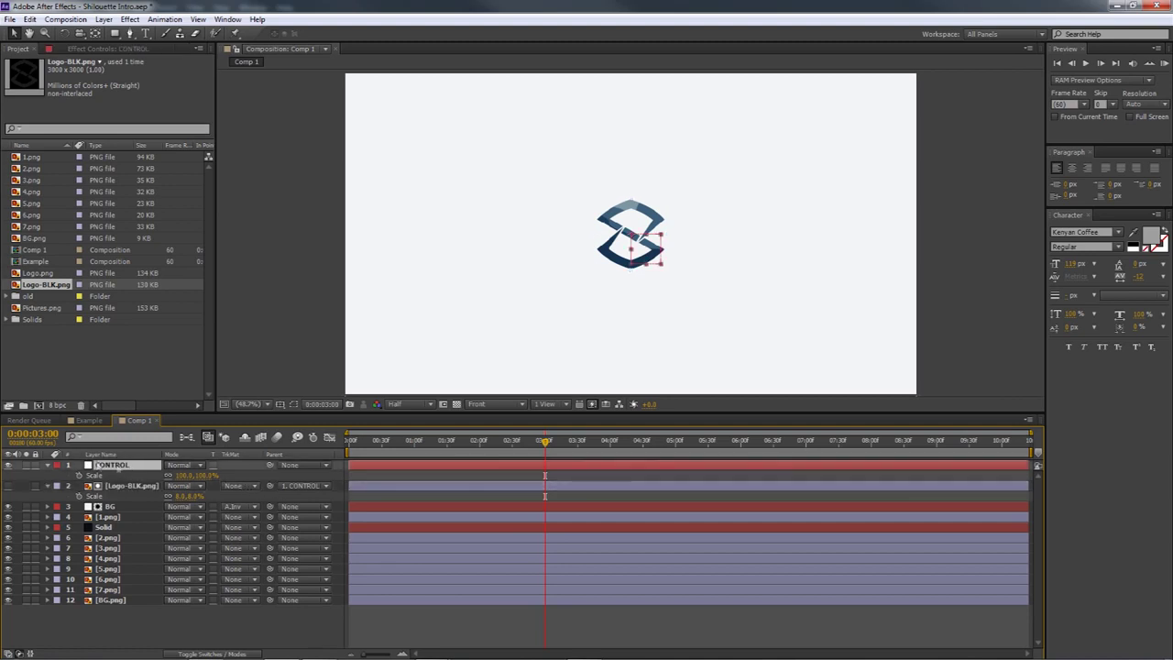
{"action": "left_click", "coordinate": [121, 491], "text": "ctrl"}
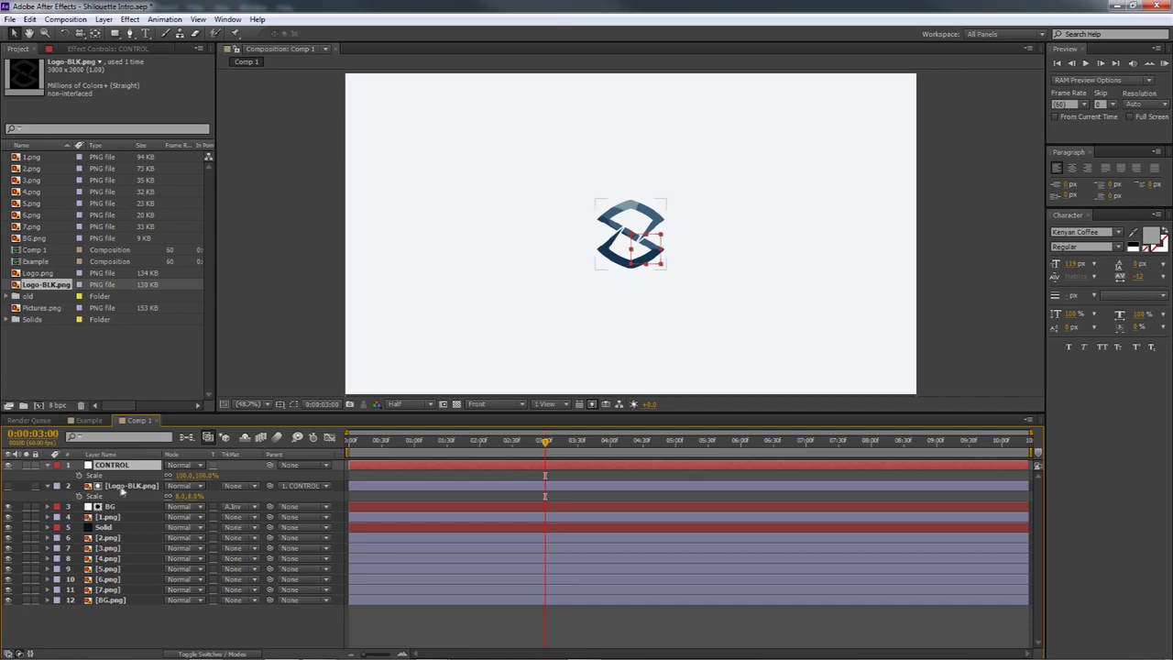
{"action": "left_click", "coordinate": [112, 490]}
{"action": "left_click", "coordinate": [114, 471], "text": "ctrl"}
{"action": "left_click", "coordinate": [75, 485], "text": "ctrl"}
{"action": "left_click", "coordinate": [79, 476]}
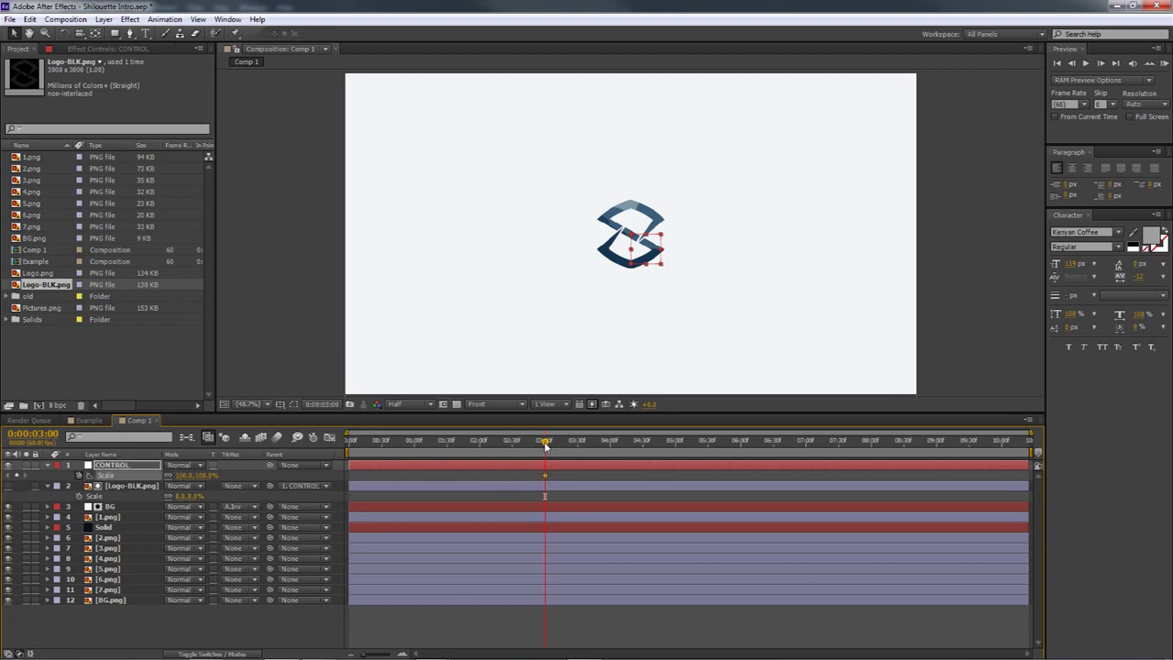
- At 0:00:01:00, raise the CONTROL null's Scale to about 9291% so the logo cutout extends beyond the frame
{"action": "left_click_drag", "start_coordinate": [545, 447], "coordinate": [415, 446]}
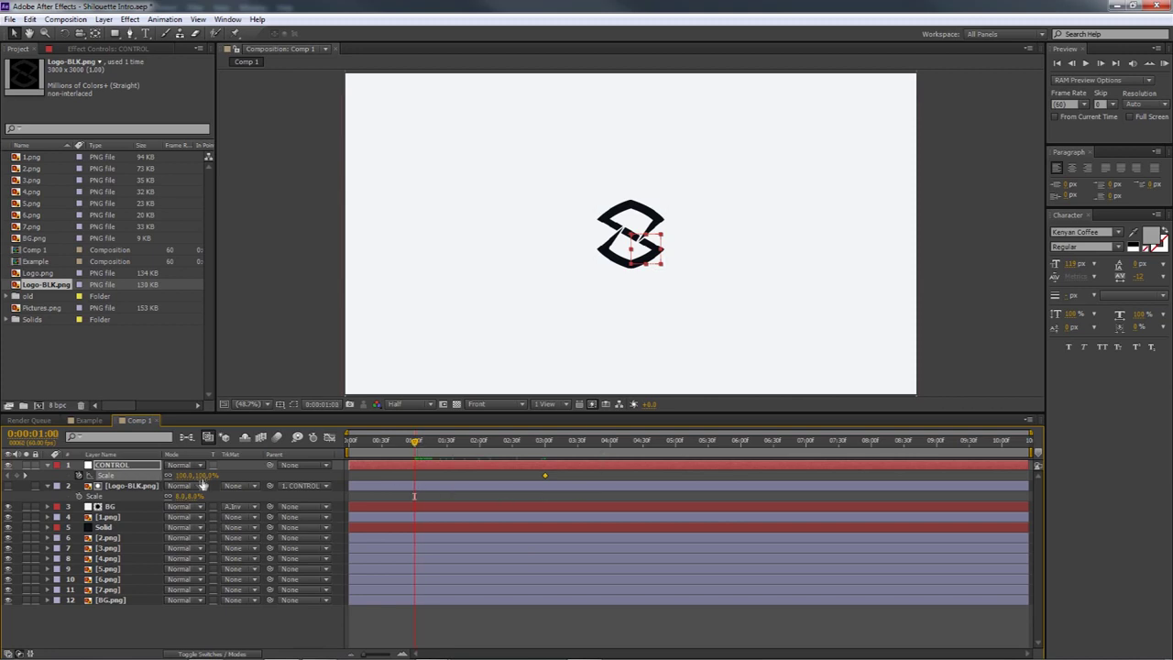
{"action": "left_click_drag", "start_coordinate": [194, 475], "coordinate": [561, 483]}
{"action": "left_click_drag", "start_coordinate": [205, 480], "coordinate": [506, 488]}
{"action": "left_click_drag", "start_coordinate": [199, 478], "coordinate": [324, 460]}
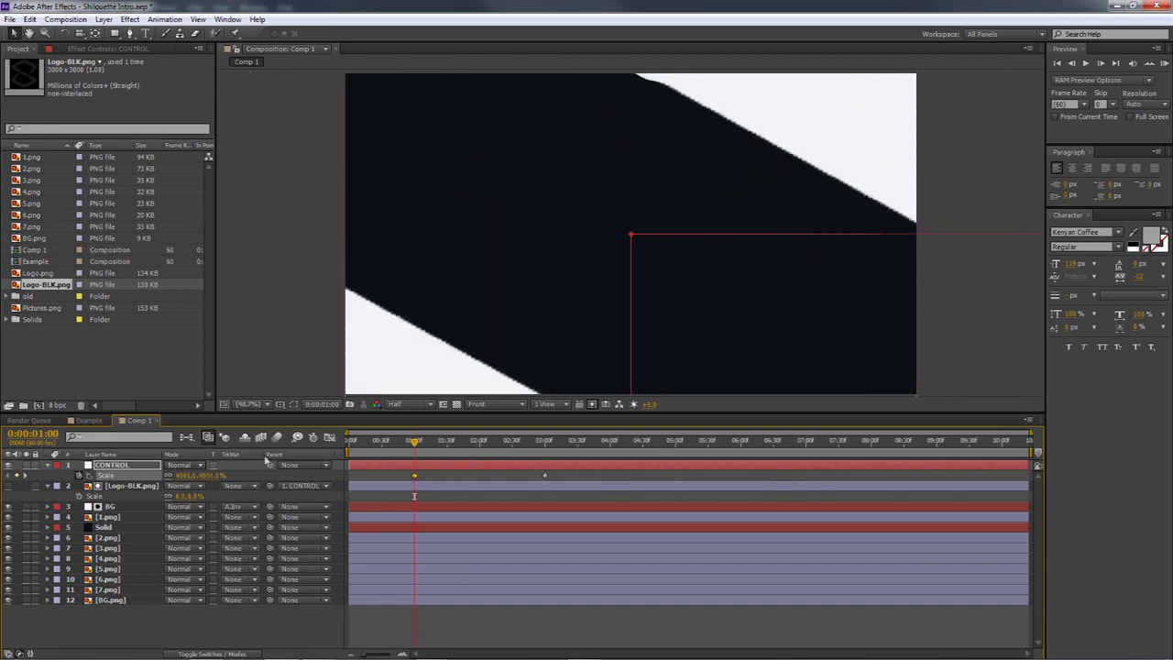
{"action": "left_click_drag", "start_coordinate": [187, 483], "coordinate": [488, 458]}
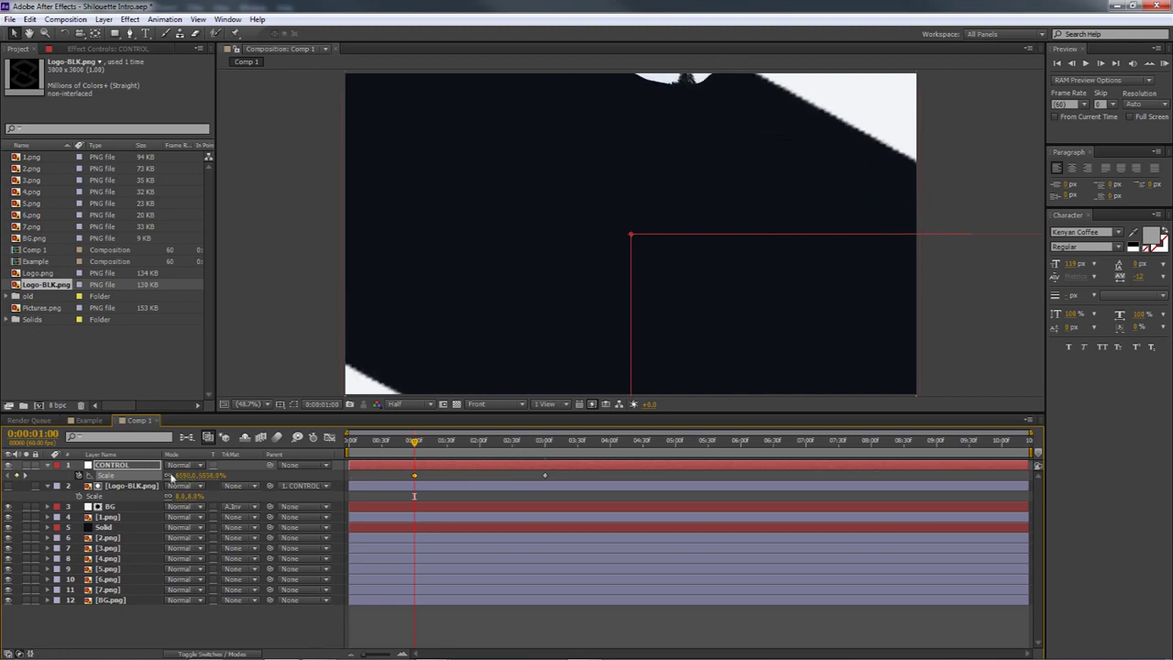
{"action": "left_click_drag", "start_coordinate": [197, 475], "coordinate": [892, 105]}
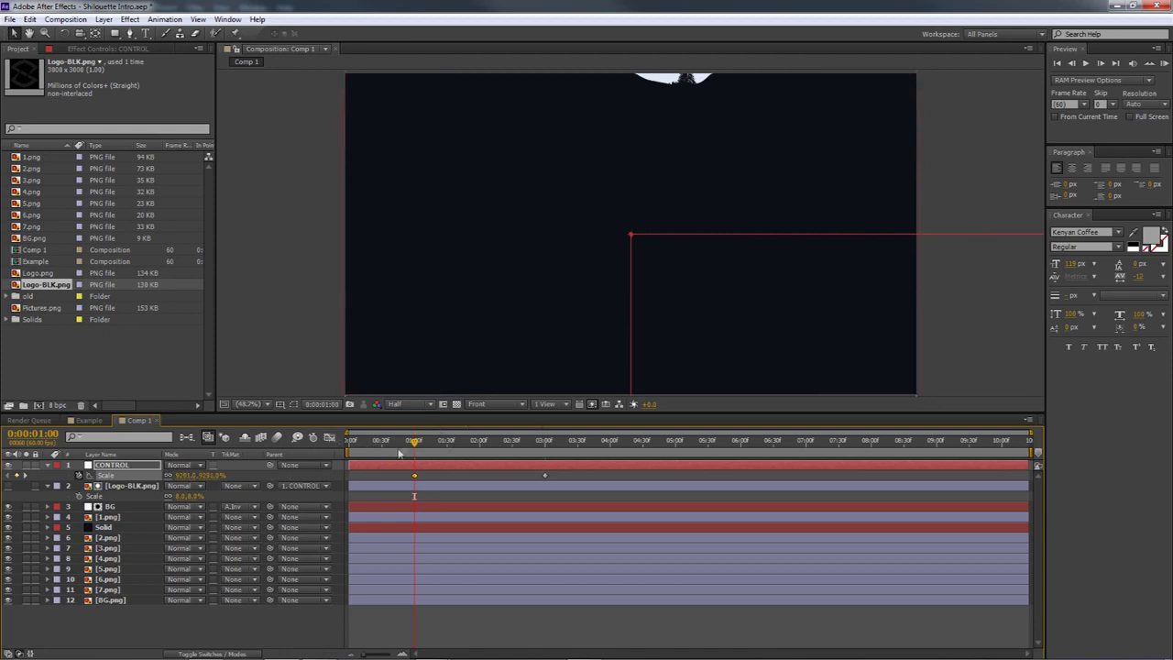
- Scrub through the reveal and shift both CONTROL Scale keyframes to about 0:00:02:45 and 0:00:04:45
{"action": "left_click_drag", "start_coordinate": [414, 444], "coordinate": [545, 464]}
{"action": "left_click_drag", "start_coordinate": [397, 472], "coordinate": [623, 476]}
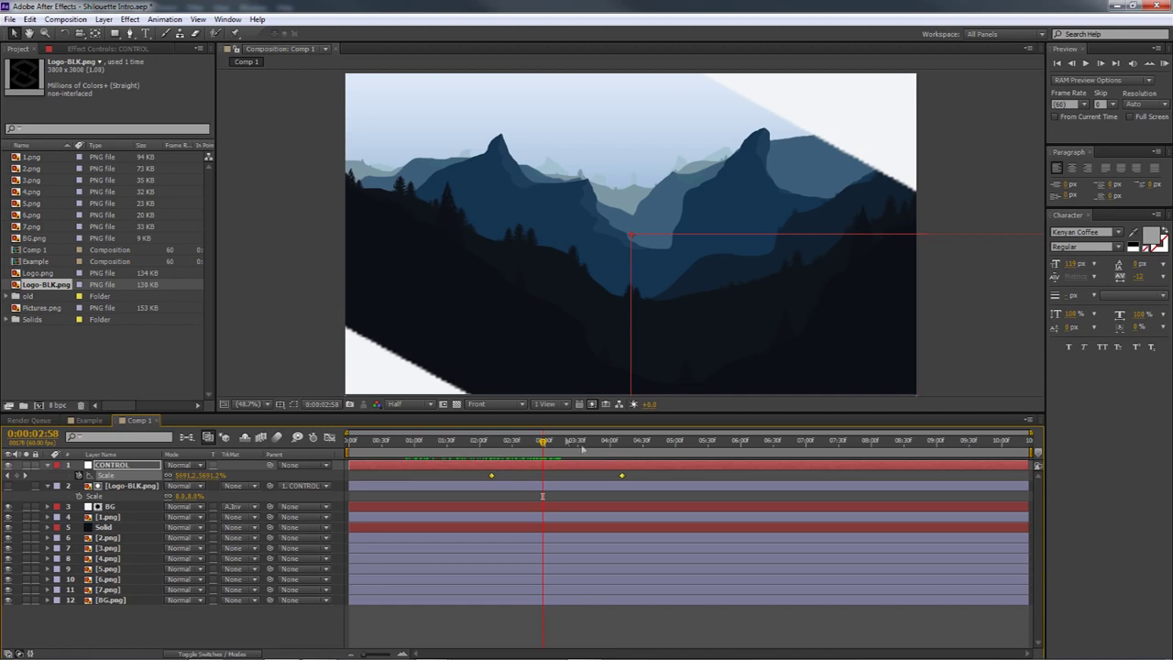
{"action": "mouse_move", "coordinate": [542, 457]}
{"action": "left_mouse_down"}
{"action": "mouse_move", "coordinate": [420, 457]}
{"action": "mouse_move", "coordinate": [550, 452]}
{"action": "left_mouse_up"}
{"action": "left_click_drag", "start_coordinate": [492, 476], "coordinate": [583, 458]}
- Apply Easy Ease to both CONTROL Scale keyframes and extend their speed graph handles toward the middle for a sharp velocity peak
{"action": "right_click", "coordinate": [659, 475]}
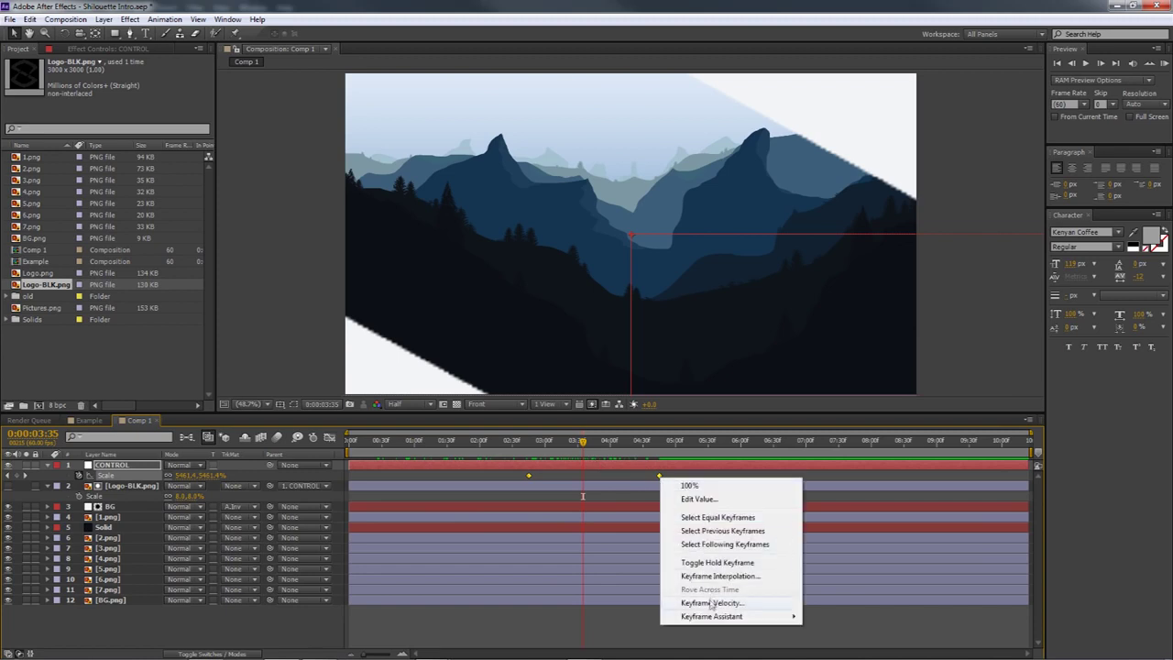
{"action": "mouse_move", "coordinate": [711, 618]}
{"action": "left_click", "coordinate": [852, 529]}
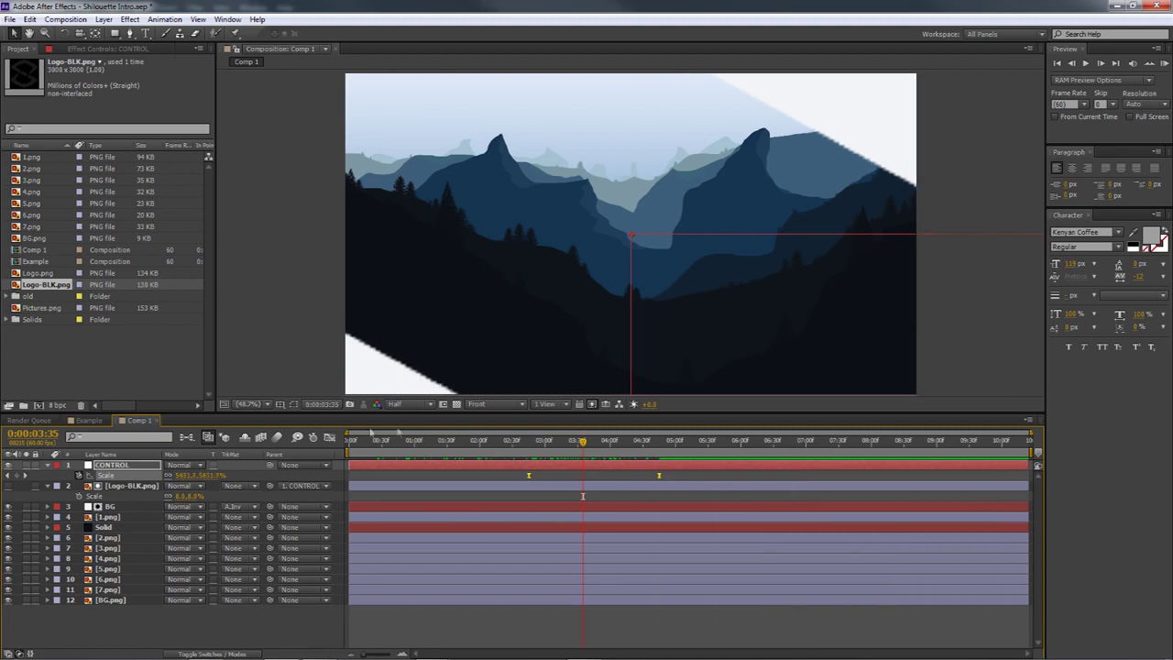
{"action": "left_click", "coordinate": [328, 438]}
{"action": "mouse_move", "coordinate": [538, 474]}
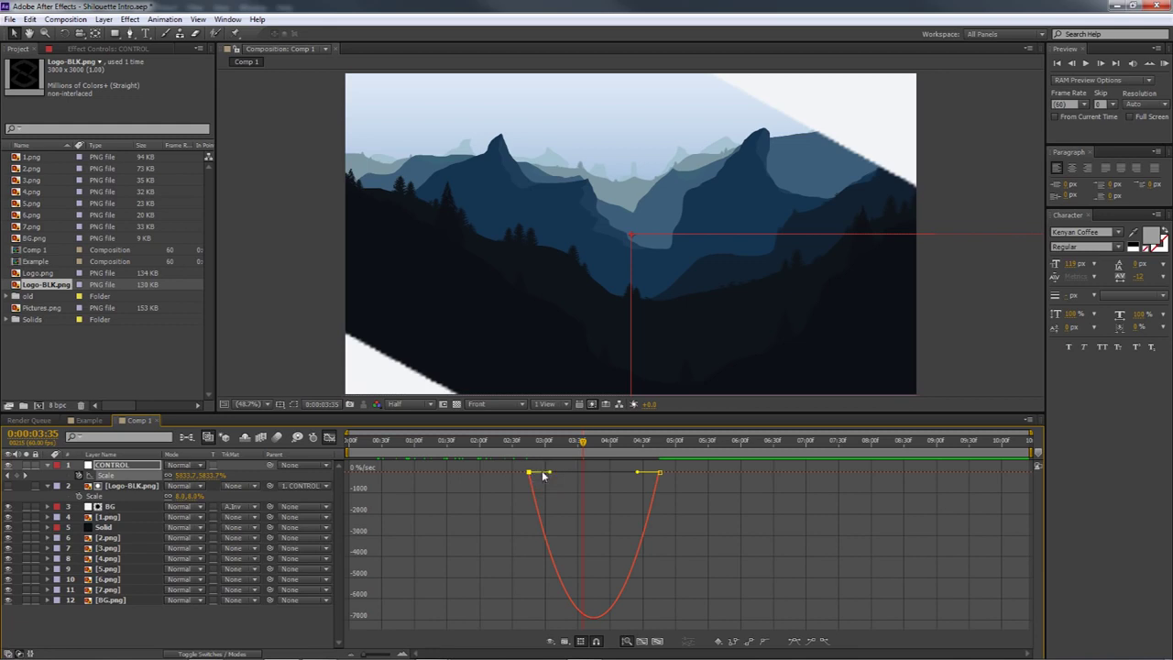
{"action": "left_click_drag", "start_coordinate": [548, 475], "coordinate": [602, 473]}
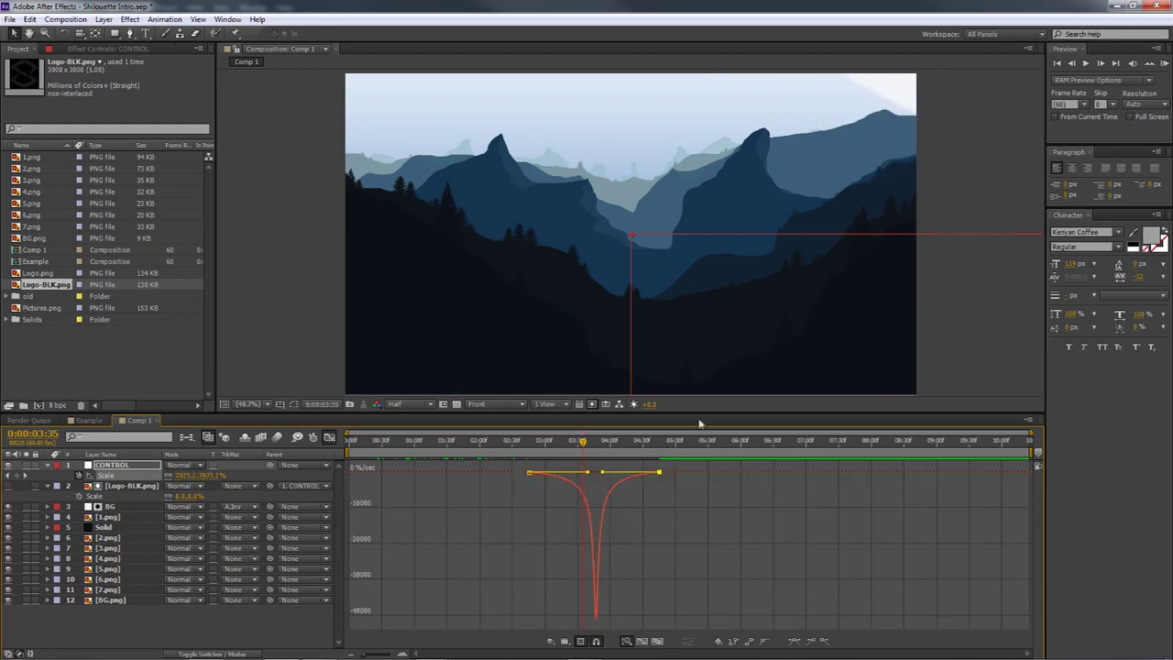
{"action": "left_click", "coordinate": [328, 438]}
- Play a RAM preview of Comp 1 to check the timing of the logo reveal
{"action": "left_click_drag", "start_coordinate": [416, 440], "coordinate": [431, 441]}
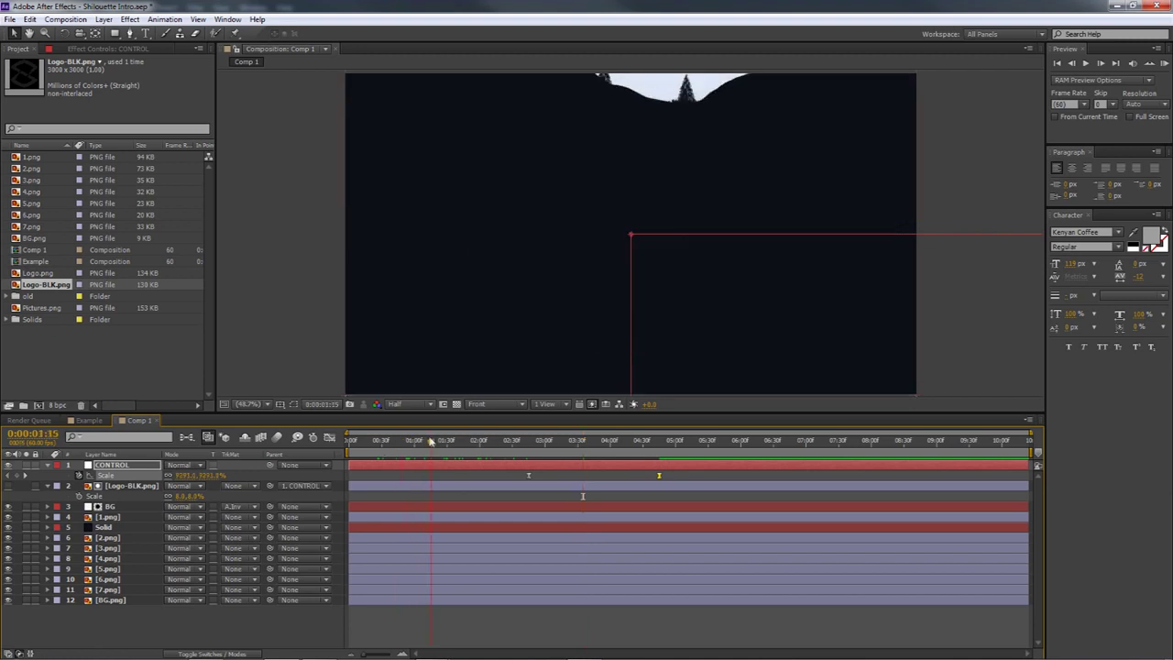
{"action": "left_click", "coordinate": [1163, 63]}
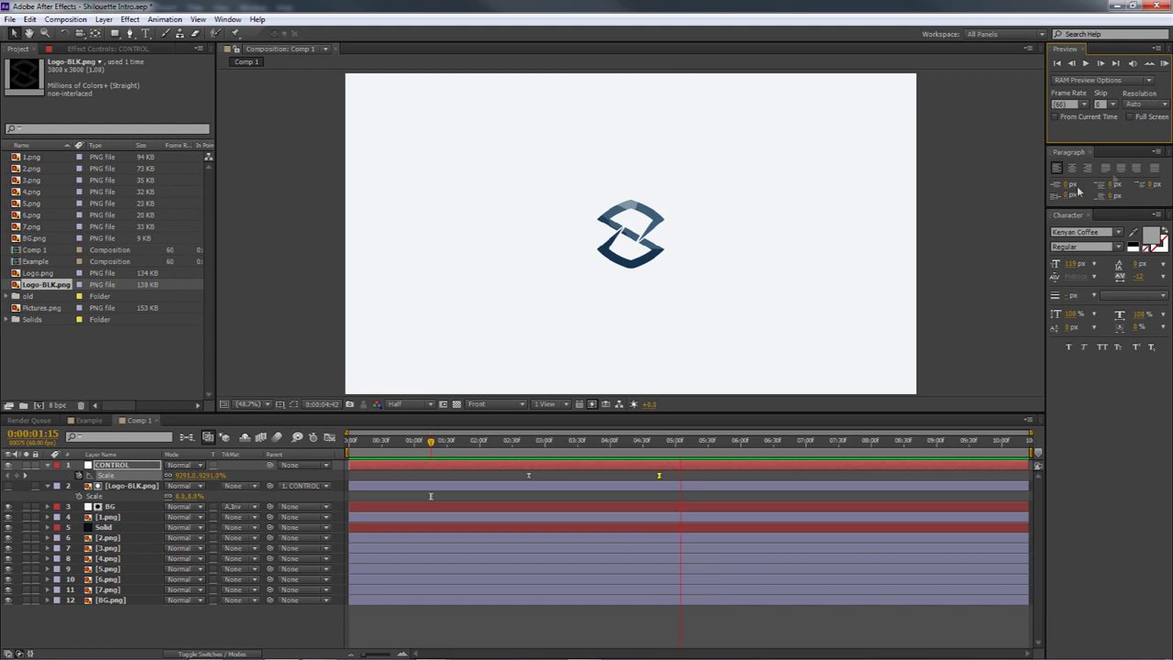
{"action": "key", "text": "space"}
- At 0:00:04:45, add another Logo-BLK.png layer directly below CONTROL and rename it FILL
{"action": "left_click_drag", "start_coordinate": [587, 442], "coordinate": [658, 449]}
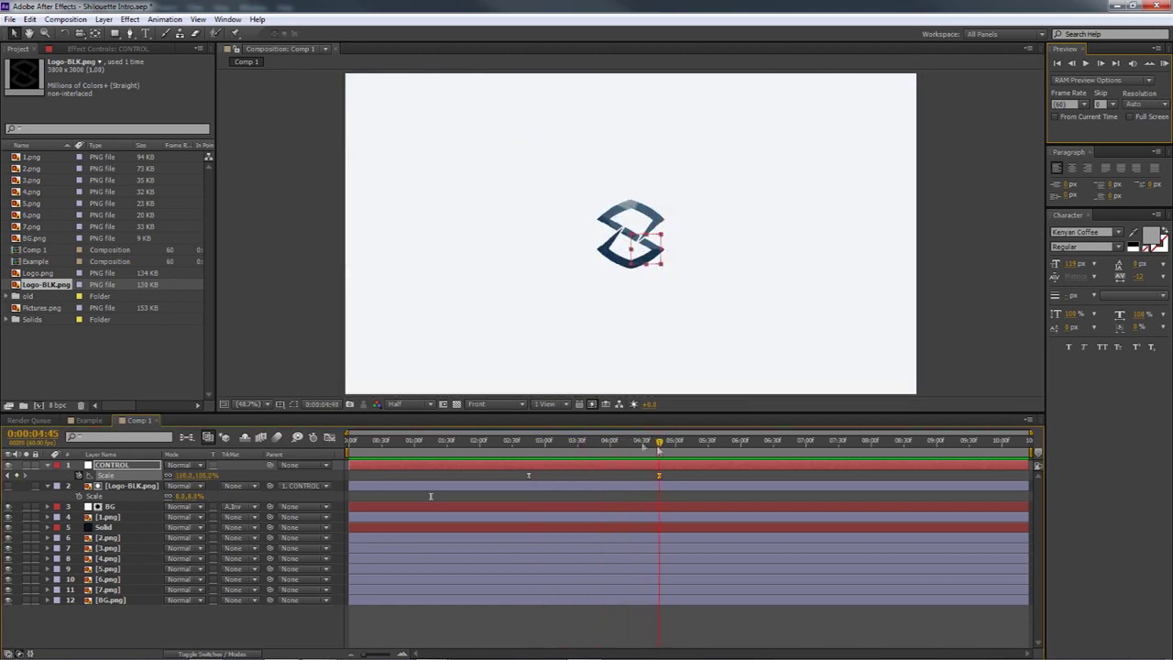
{"action": "left_click", "coordinate": [78, 496]}
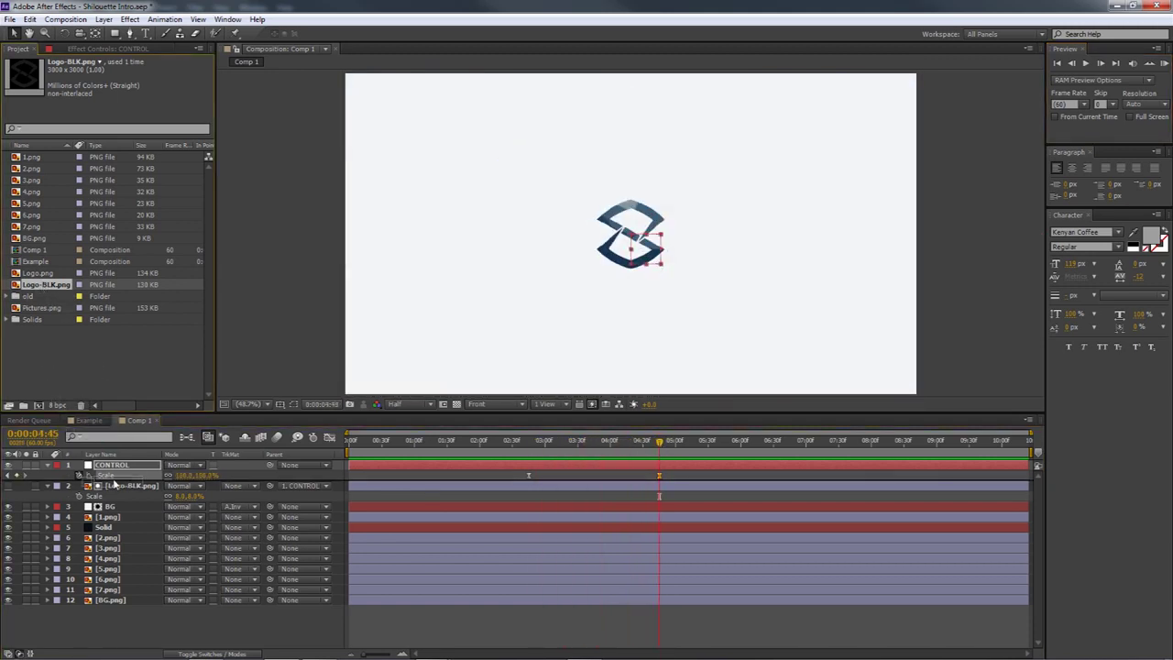
{"action": "key", "text": "ctrl+d"}
{"action": "right_click", "coordinate": [108, 487]}
{"action": "left_click", "coordinate": [108, 487]}
{"action": "right_click", "coordinate": [108, 489]}
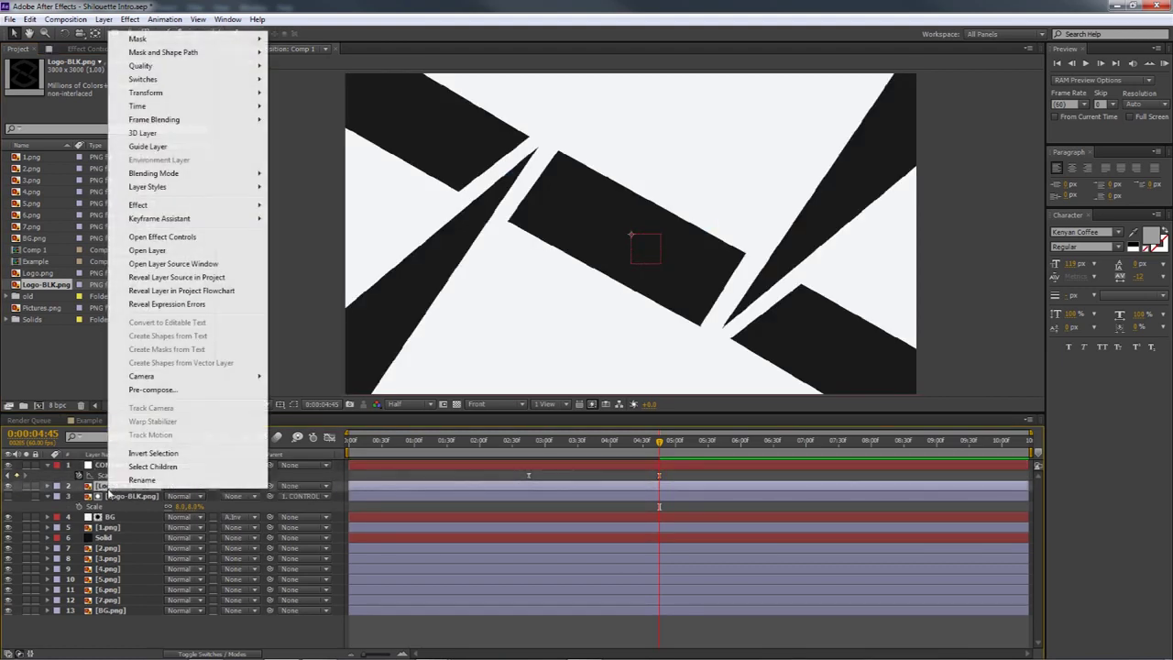
{"action": "left_click", "coordinate": [141, 480]}
{"action": "type", "text": "FILL"}
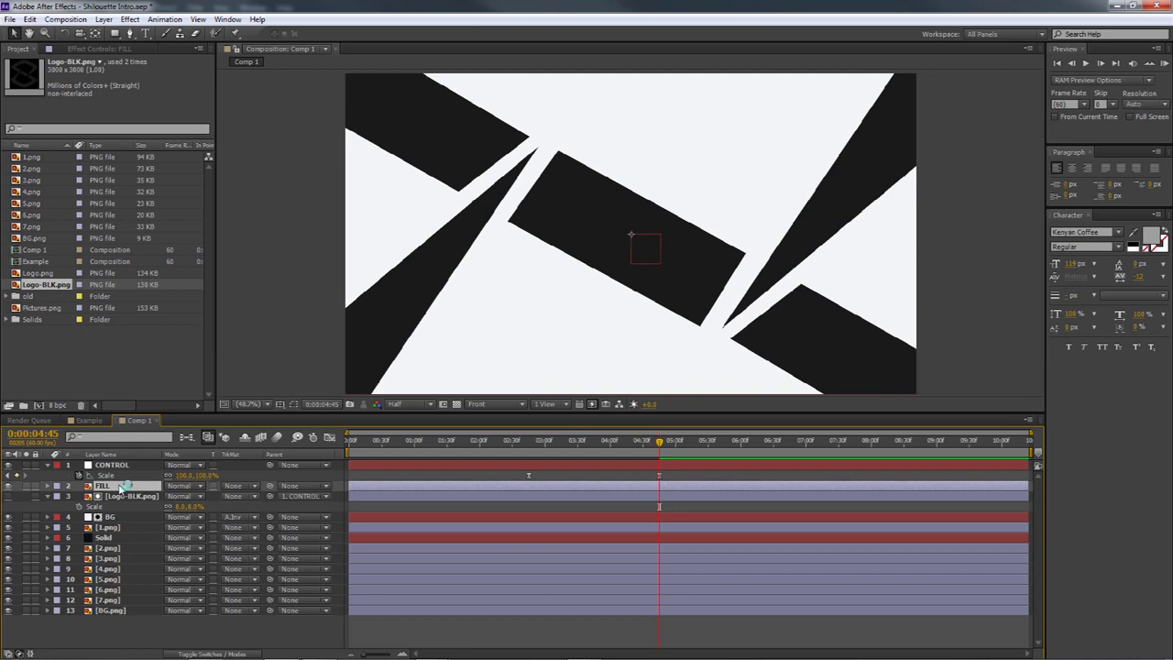
- Set the FILL layer's Scale to 8% so it matches the Logo-BLK.png cutout at 0:00:04:45
{"action": "mouse_move", "coordinate": [659, 442]}
{"action": "left_mouse_down"}
{"action": "mouse_move", "coordinate": [605, 456]}
{"action": "mouse_move", "coordinate": [661, 456]}
{"action": "left_mouse_up"}
{"action": "key", "text": "s"}
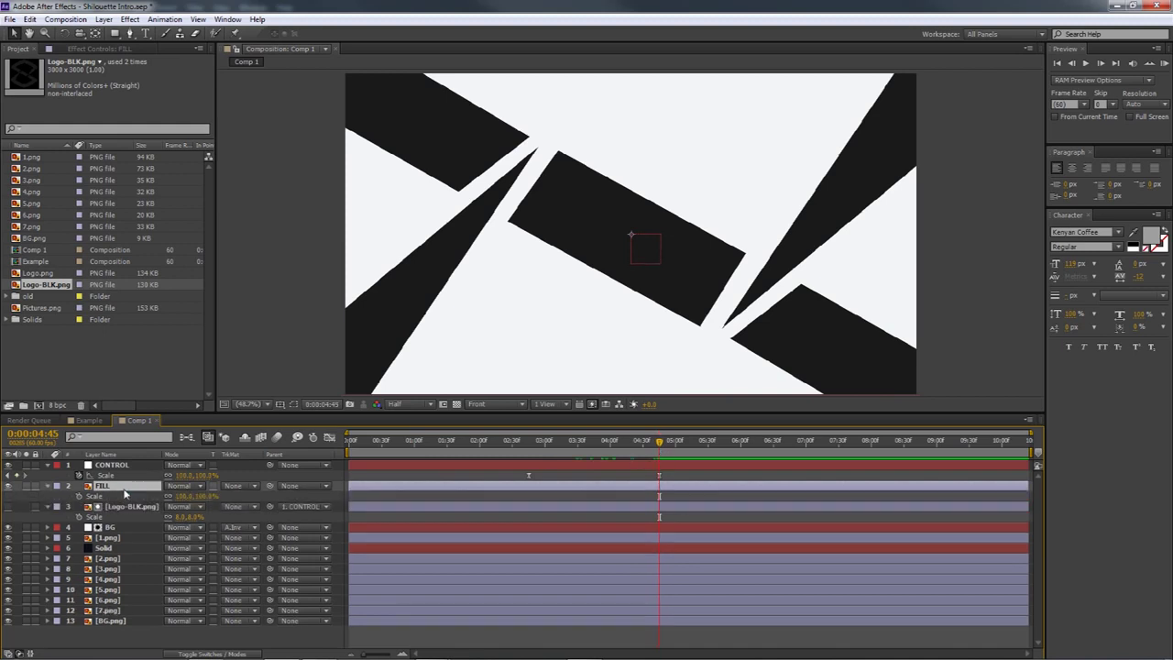
{"action": "left_click", "coordinate": [112, 519]}
{"action": "left_click", "coordinate": [181, 496]}
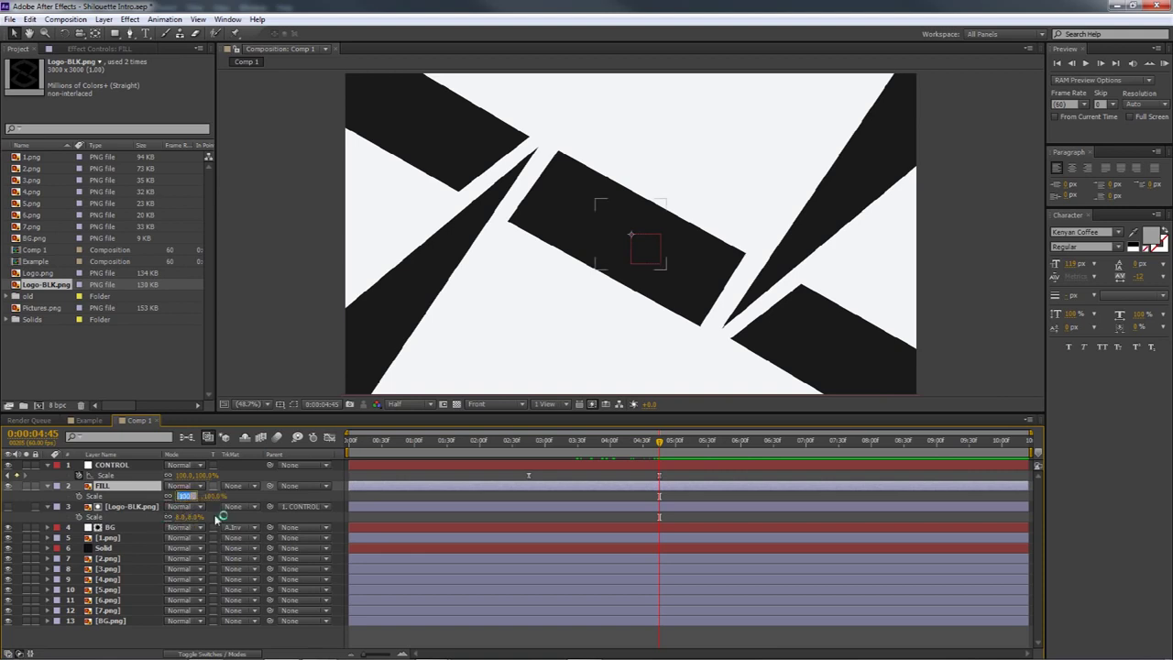
{"action": "type", "text": "8"}
{"action": "key", "text": "Return"}
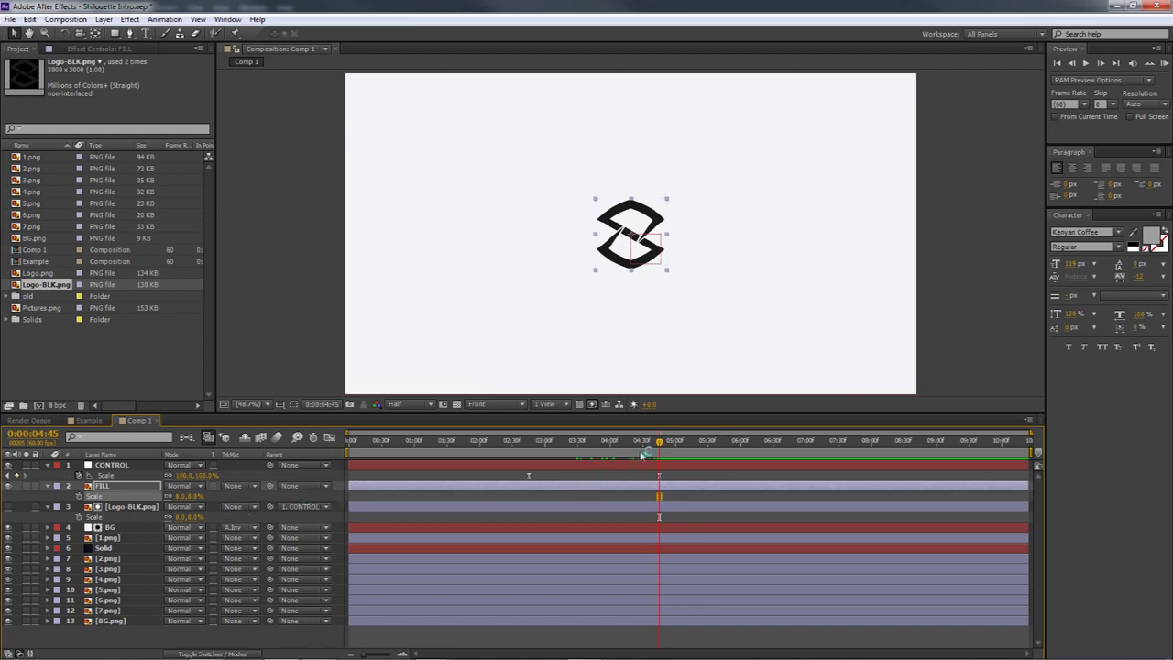
- At 0:00:04:45, parent the FILL layer to the Logo-BLK.png layer and scrub back to check that it follows the scaling
{"action": "mouse_move", "coordinate": [659, 453]}
{"action": "left_mouse_down"}
{"action": "mouse_move", "coordinate": [646, 453]}
{"action": "mouse_move", "coordinate": [661, 453]}
{"action": "left_mouse_up"}
{"action": "mouse_move", "coordinate": [644, 456]}
{"action": "left_mouse_down"}
{"action": "mouse_move", "coordinate": [660, 458]}
{"action": "mouse_move", "coordinate": [629, 461]}
{"action": "left_mouse_up"}
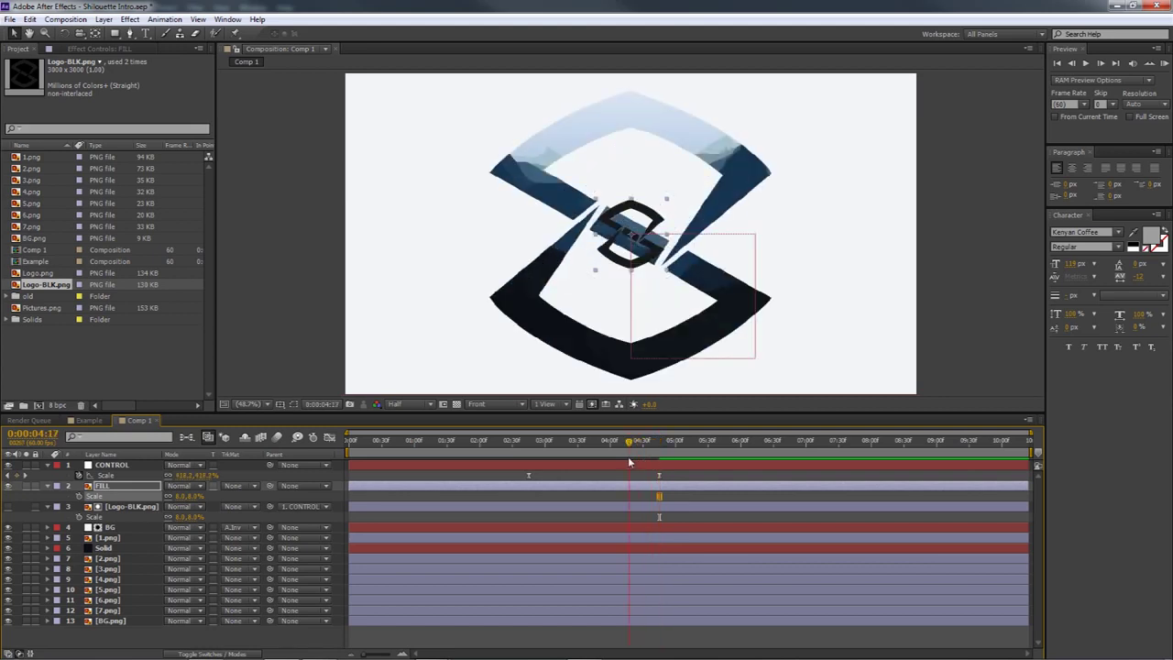
{"action": "key", "text": "k"}
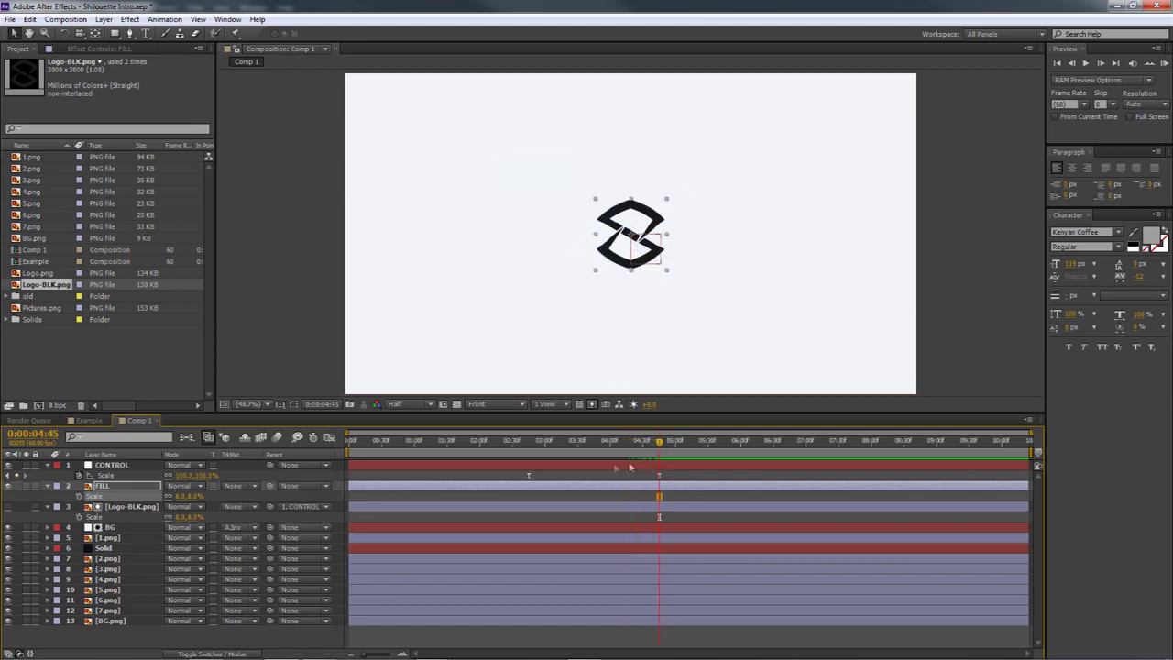
{"action": "left_click", "coordinate": [123, 486]}
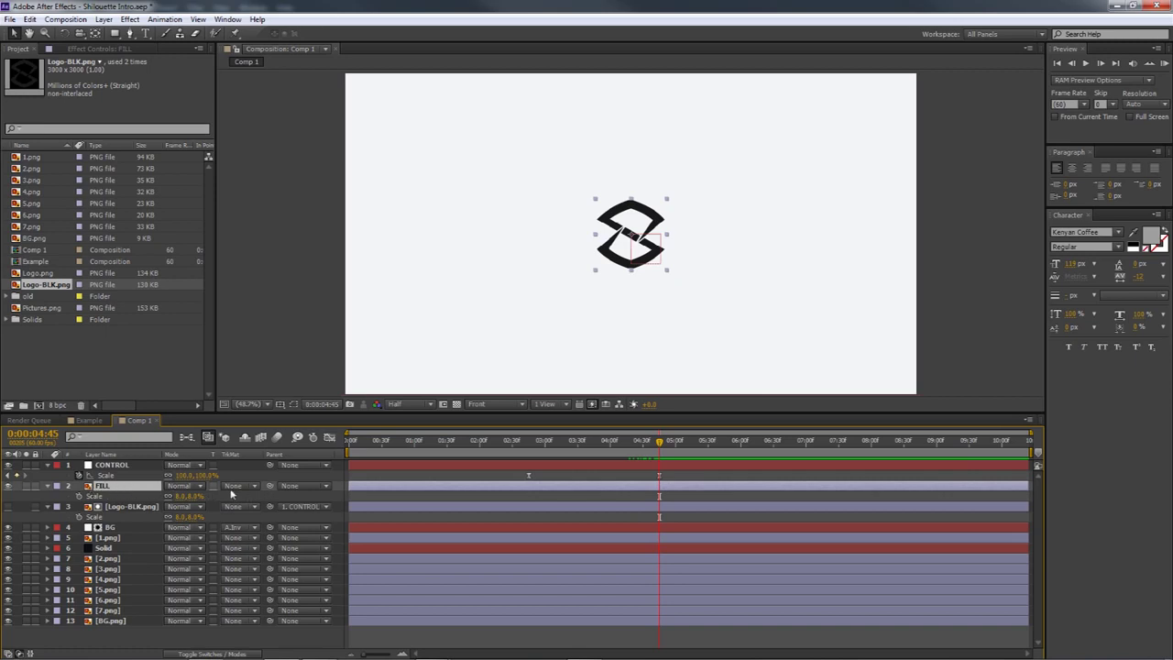
{"action": "left_click_drag", "start_coordinate": [270, 486], "coordinate": [154, 510]}
{"action": "left_click_drag", "start_coordinate": [640, 442], "coordinate": [603, 446]}
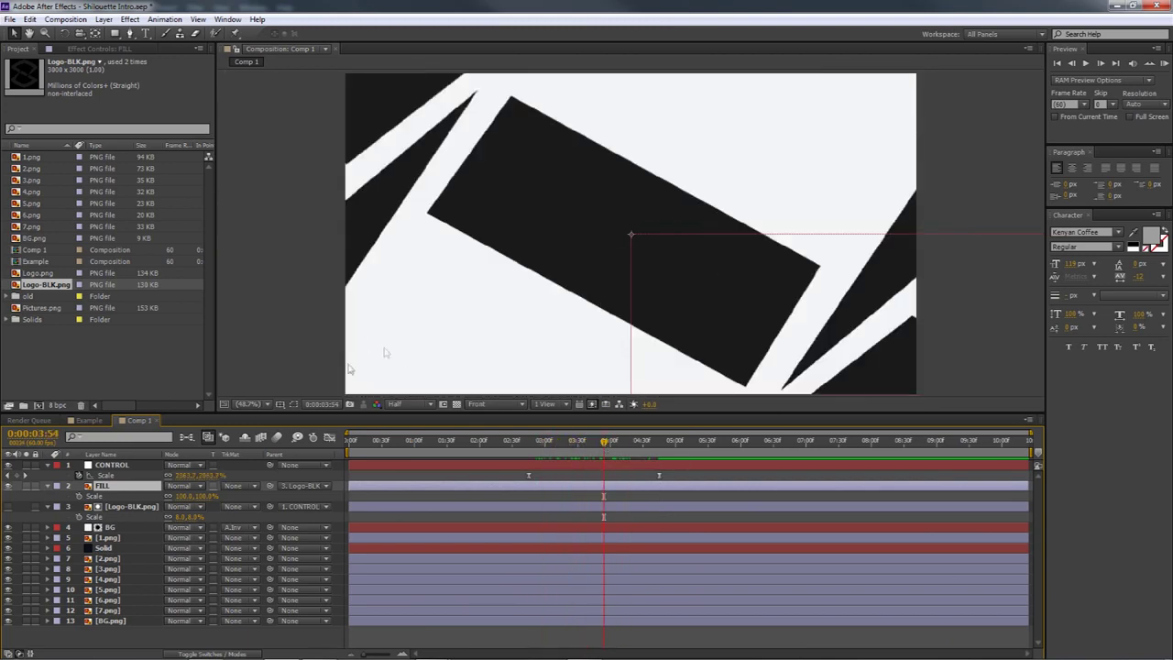
- Toggle the FILL layer's visibility around 0:00:04:07 to compare the logo cutout with and without the fill
{"action": "left_click", "coordinate": [8, 487]}
{"action": "mouse_move", "coordinate": [603, 446]}
{"action": "left_mouse_down"}
{"action": "mouse_move", "coordinate": [566, 447]}
{"action": "mouse_move", "coordinate": [619, 451]}
{"action": "left_mouse_up"}
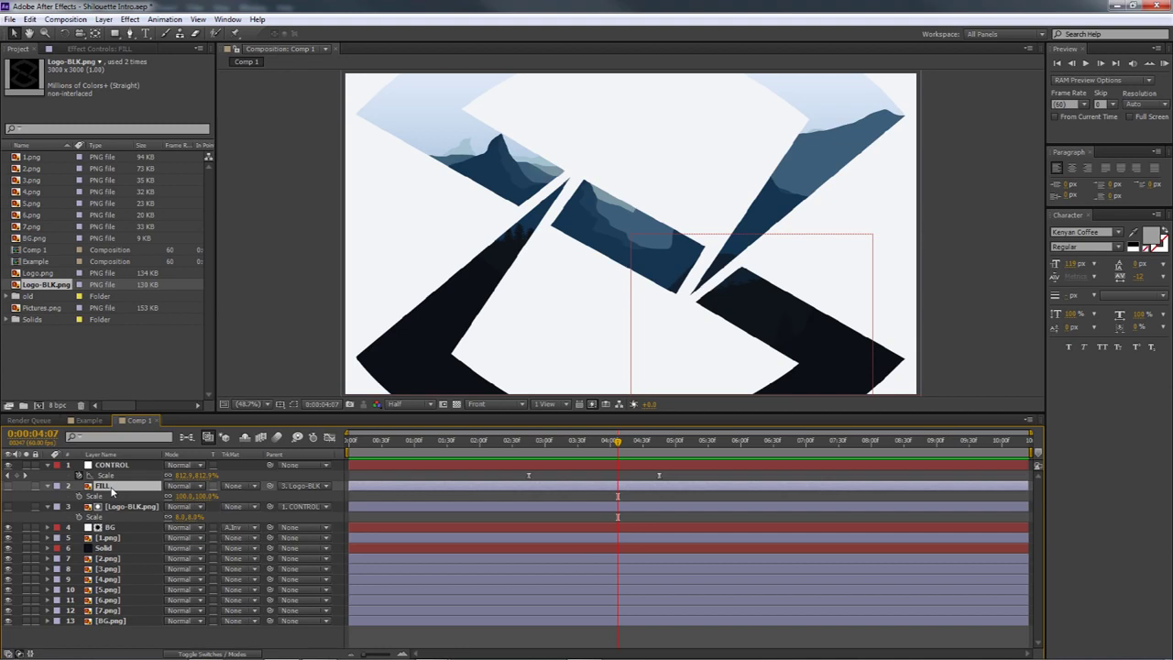
{"action": "left_click", "coordinate": [9, 487]}
{"action": "left_click", "coordinate": [8, 487]}
{"action": "left_click", "coordinate": [8, 486]}
- Keyframe the FILL layer's Opacity at 100% at 0:00:04:45 and 17% at 0:00:04:12
{"action": "left_click_drag", "start_coordinate": [635, 451], "coordinate": [659, 452]}
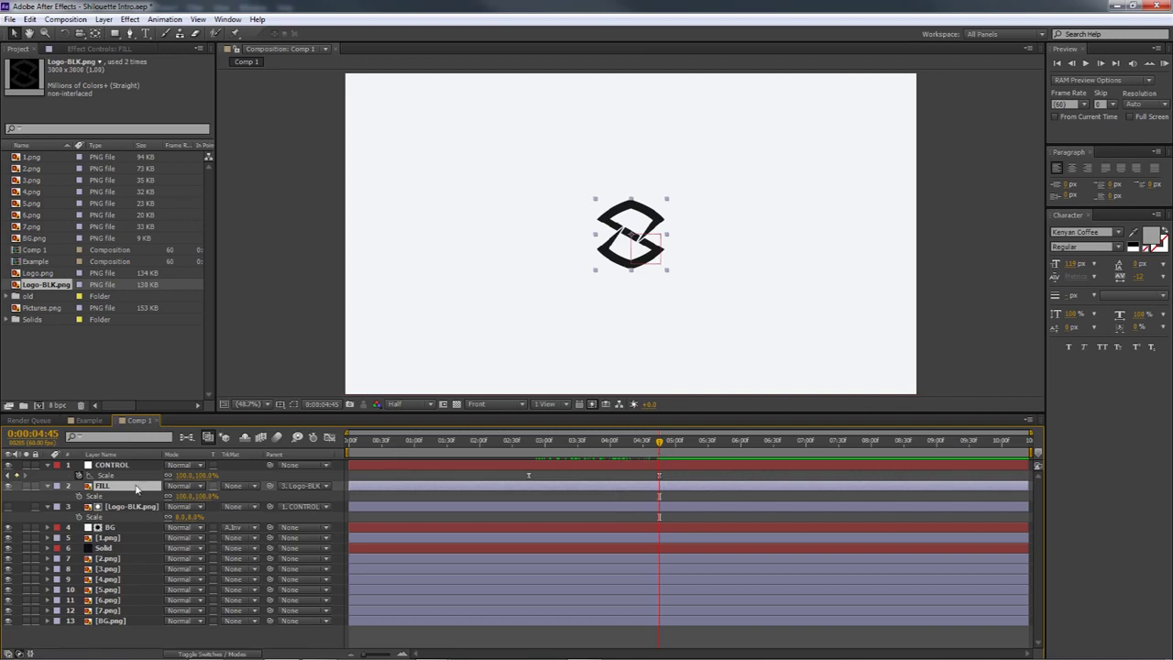
{"action": "key", "text": "t"}
{"action": "left_click", "coordinate": [79, 495]}
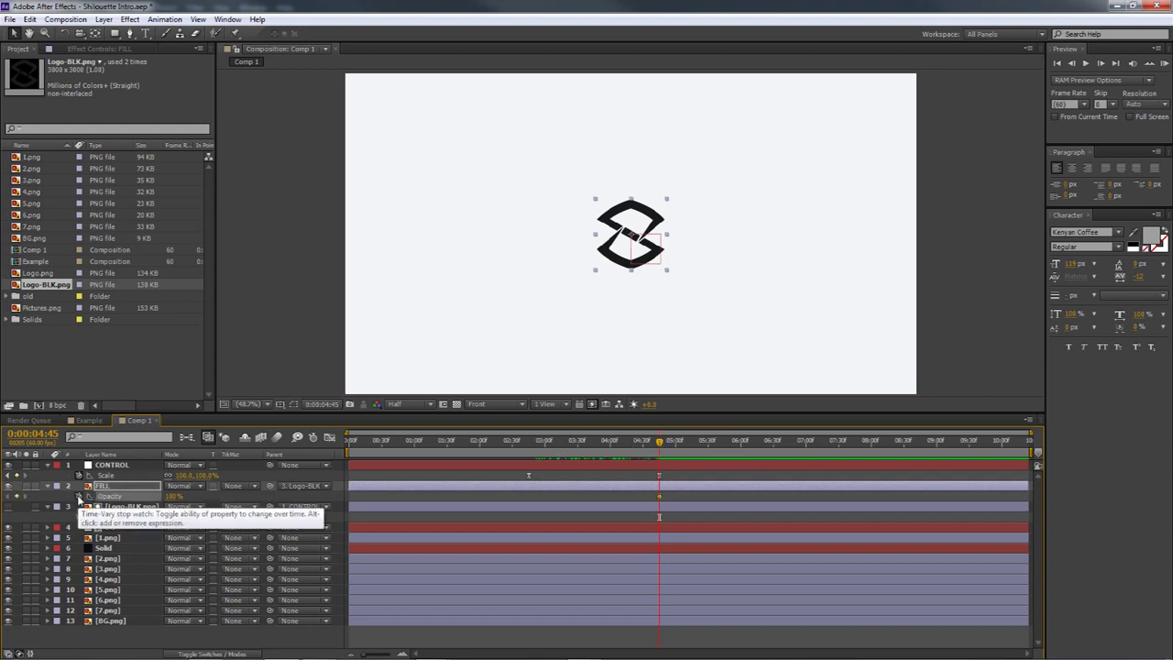
{"action": "left_click_drag", "start_coordinate": [658, 443], "coordinate": [623, 462]}
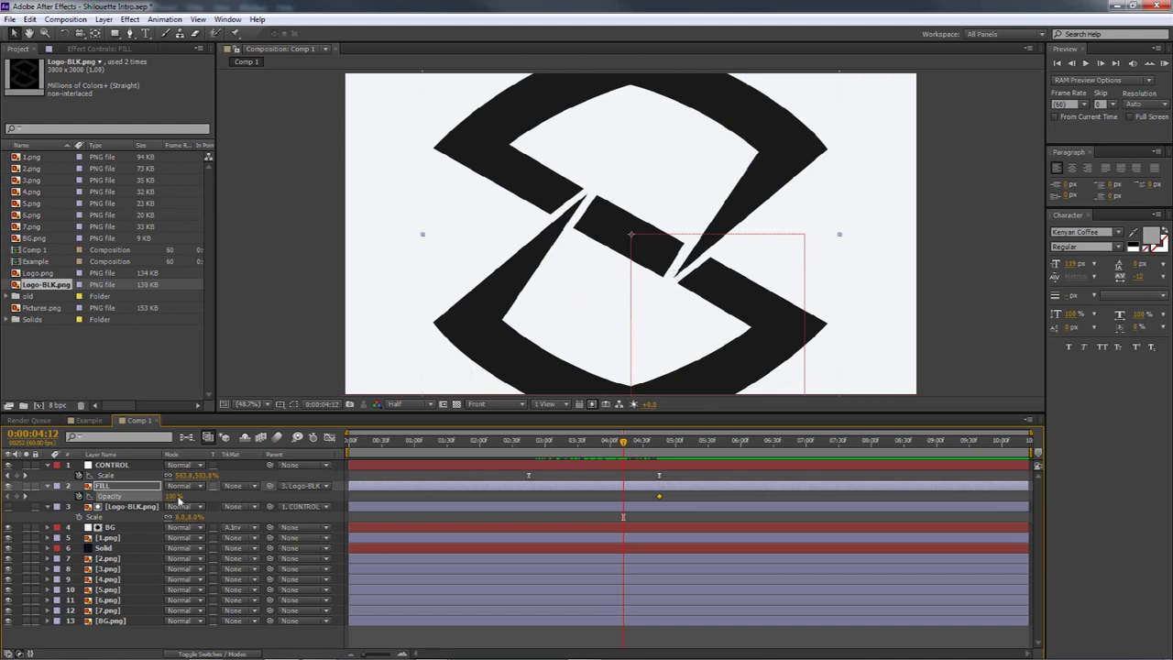
{"action": "left_click_drag", "start_coordinate": [171, 496], "coordinate": [96, 496]}
{"action": "left_click", "coordinate": [627, 448]}
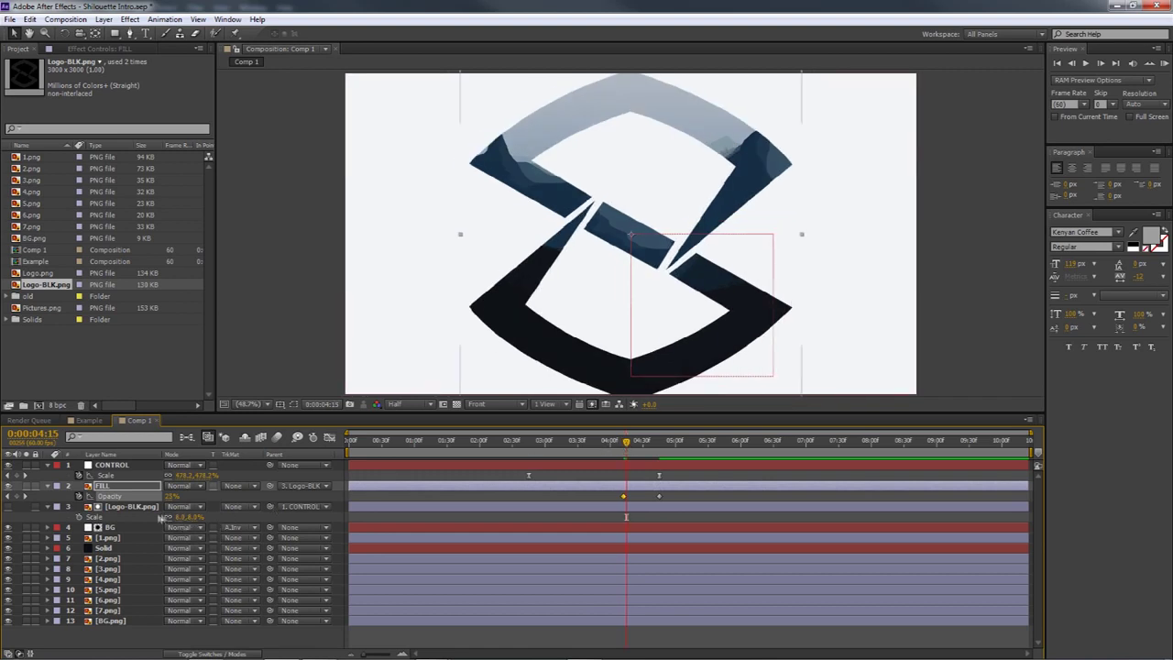
- Scrub the timeline and play a RAM preview of Comp 1 to check the logo fill fading in
{"action": "left_click_drag", "start_coordinate": [618, 445], "coordinate": [668, 456]}
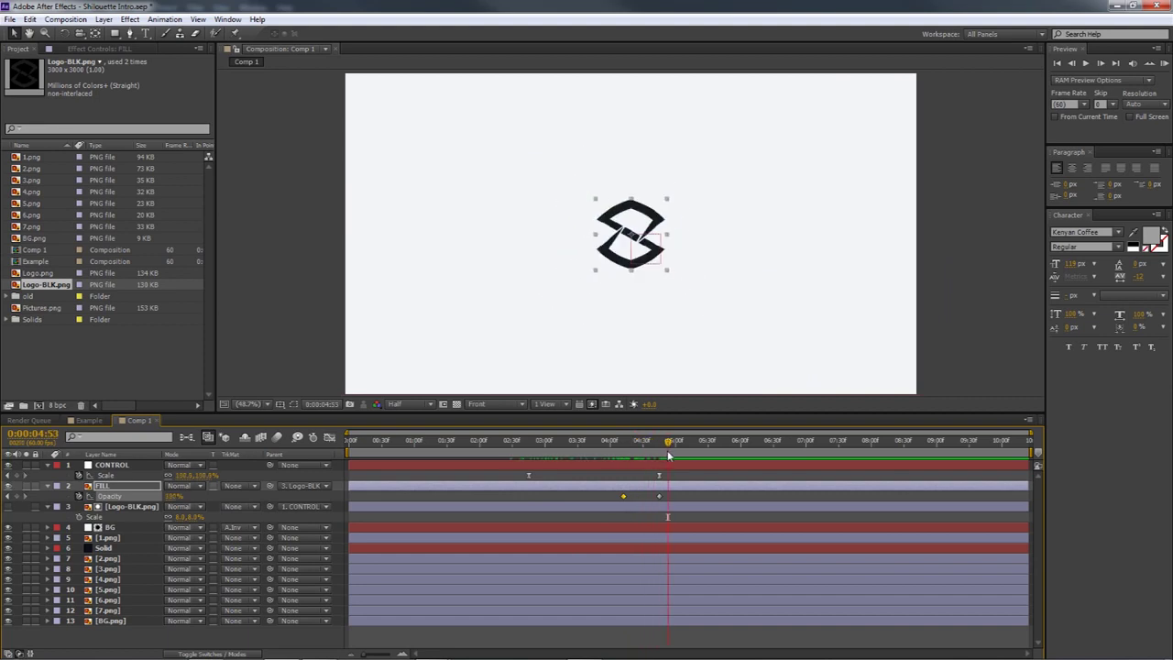
{"action": "left_click", "coordinate": [1165, 65]}
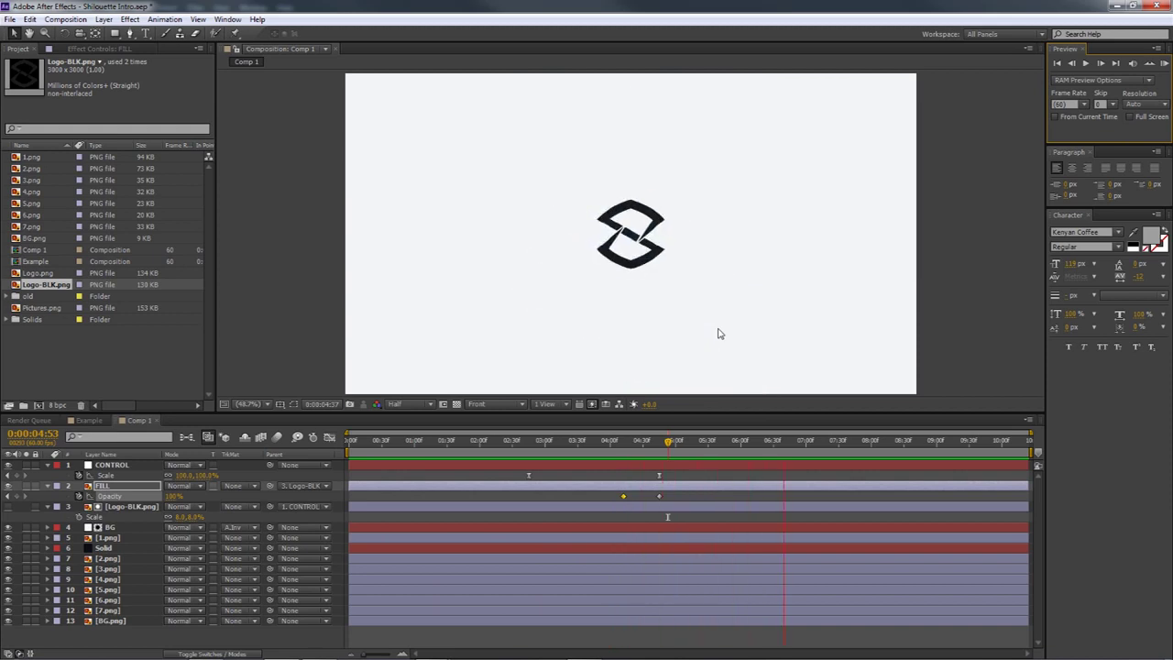
{"action": "left_click", "coordinate": [629, 446]}
{"action": "left_click_drag", "start_coordinate": [628, 446], "coordinate": [426, 453]}
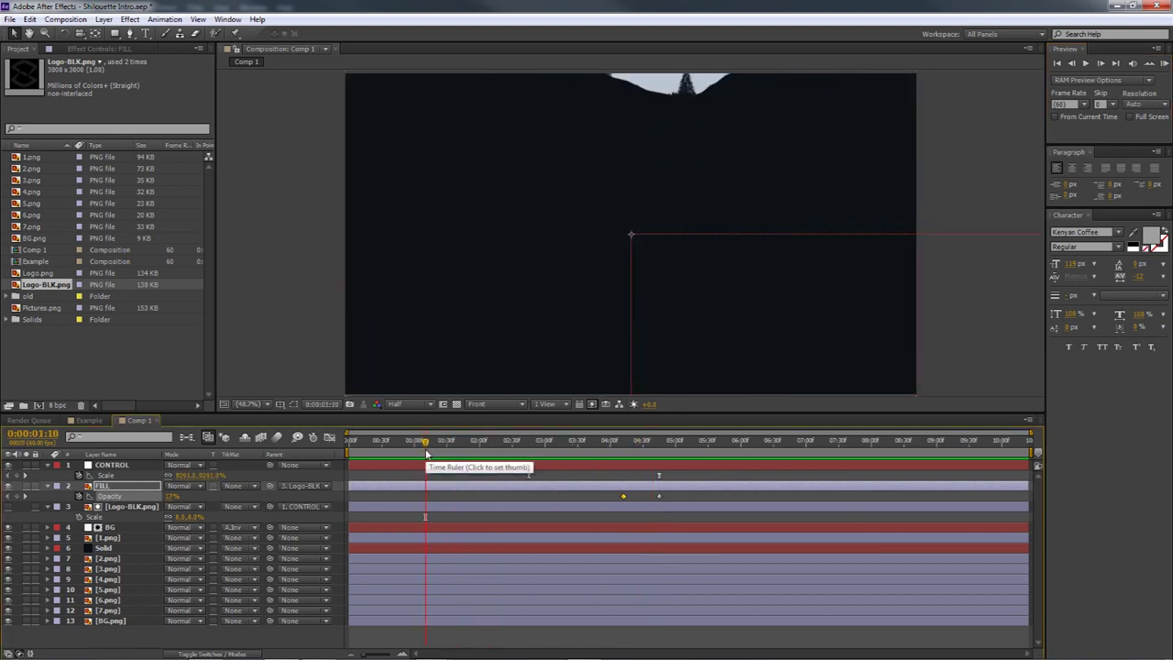
- Add Comp 1 to the render queue and accept its output module settings with the AVI format
{"action": "left_click", "coordinate": [65, 19]}
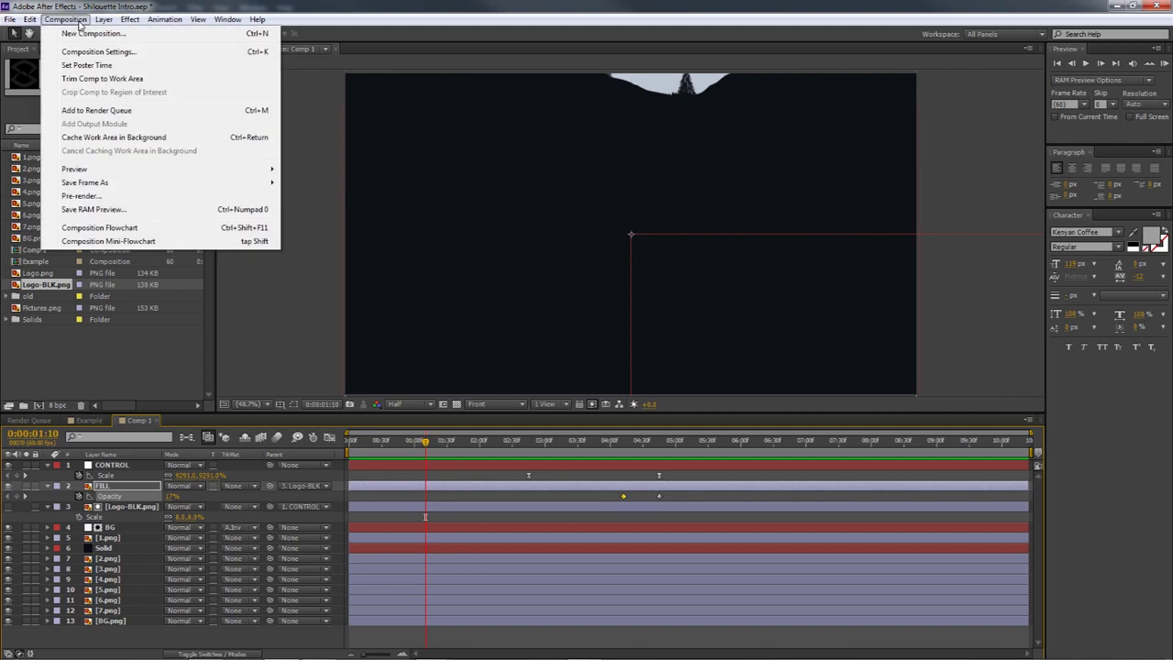
{"action": "left_click", "coordinate": [92, 111]}
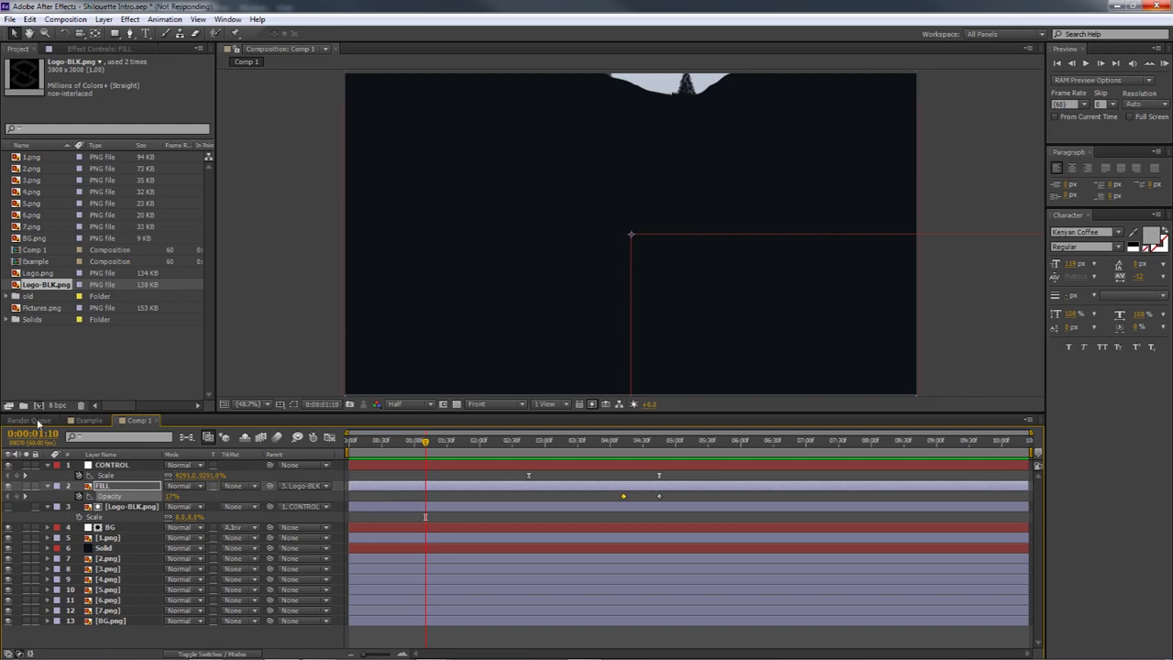
{"action": "left_click", "coordinate": [33, 420]}
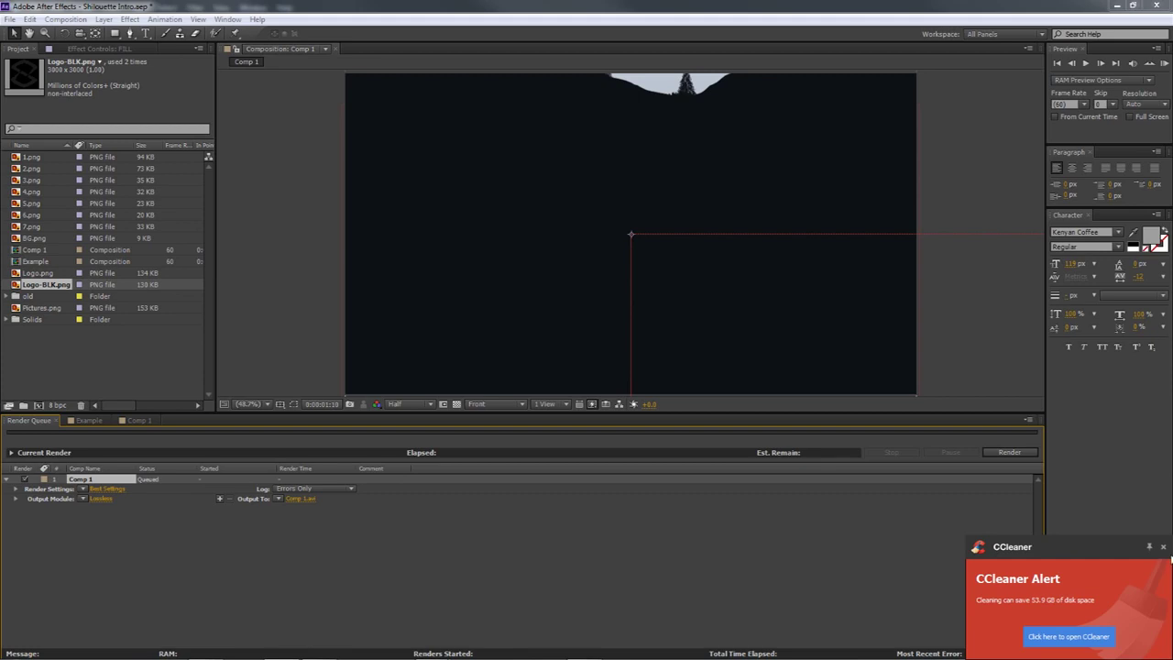
{"action": "left_click", "coordinate": [1162, 547]}
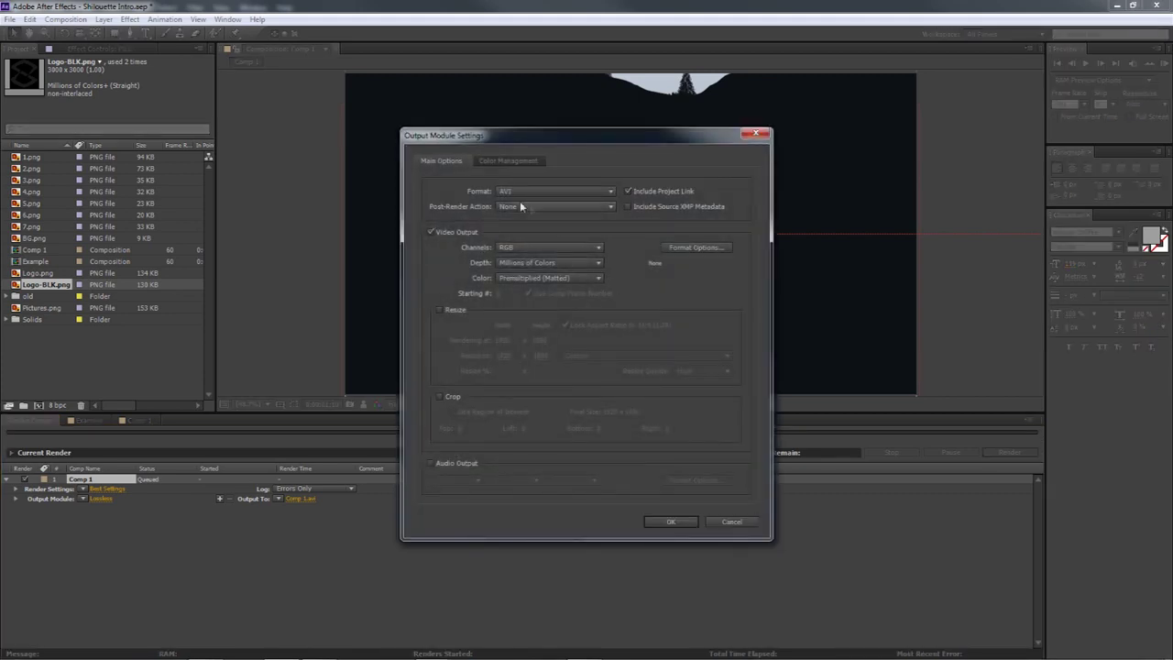
{"action": "left_click", "coordinate": [677, 522]}
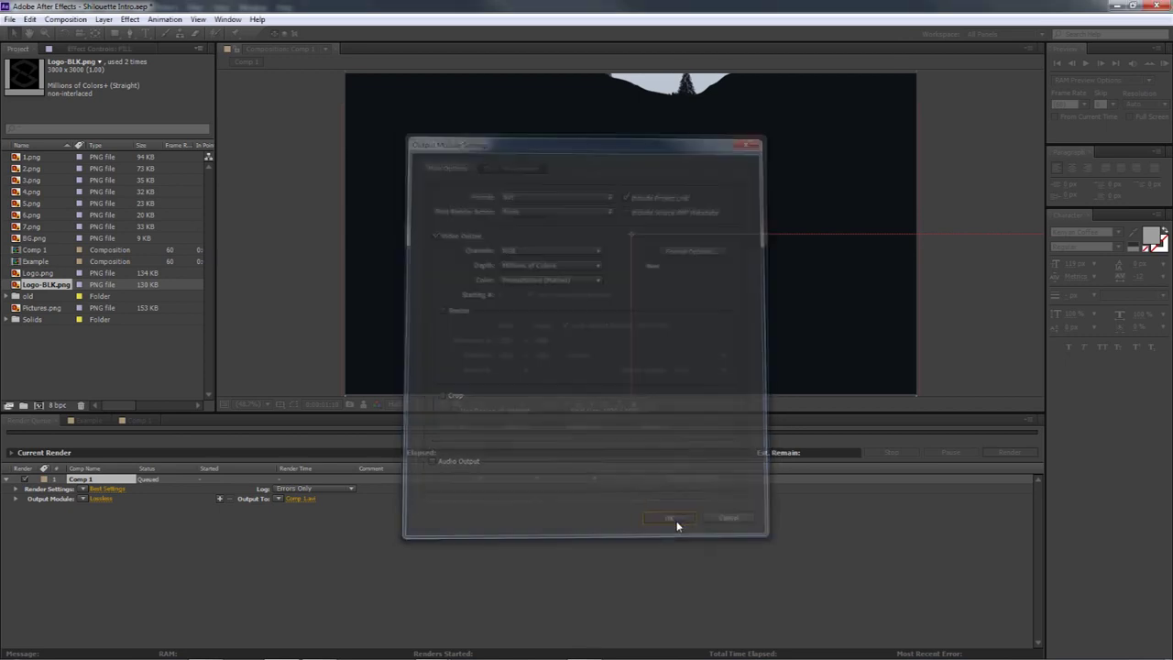
- Return to the Comp 1 timeline and scrub between about 0:00:02:30 and 0:00:04:42 to examine the logo reveal and fill fade
{"action": "left_click", "coordinate": [136, 420]}
{"action": "left_click_drag", "start_coordinate": [374, 446], "coordinate": [621, 454]}
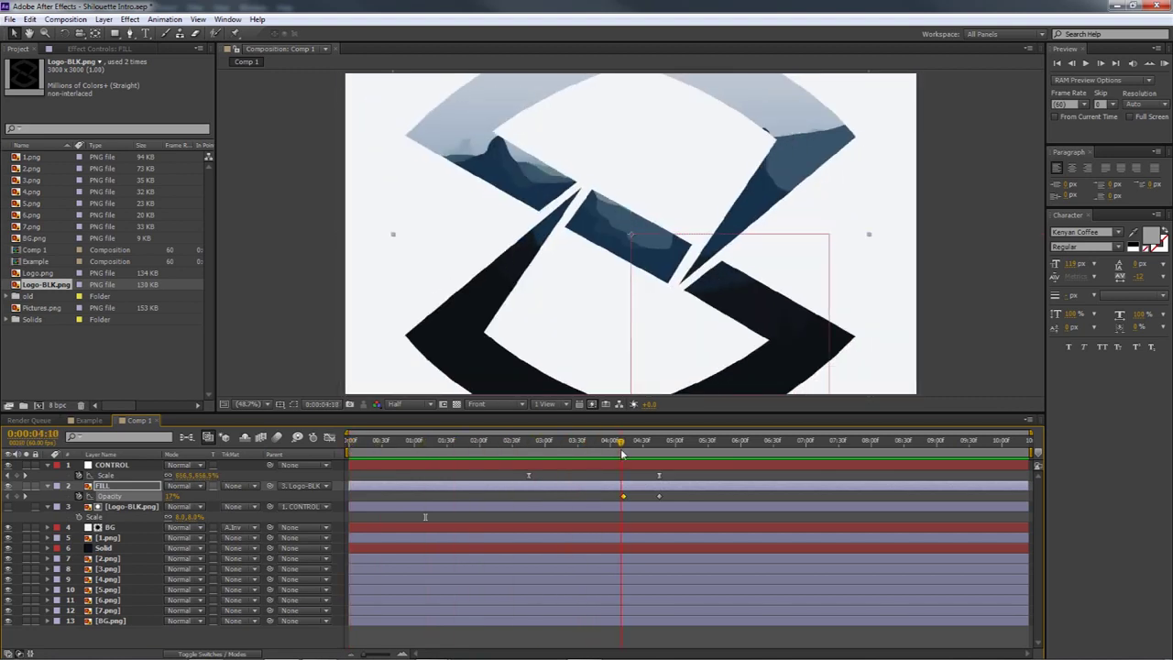
{"action": "left_click_drag", "start_coordinate": [622, 453], "coordinate": [655, 449]}
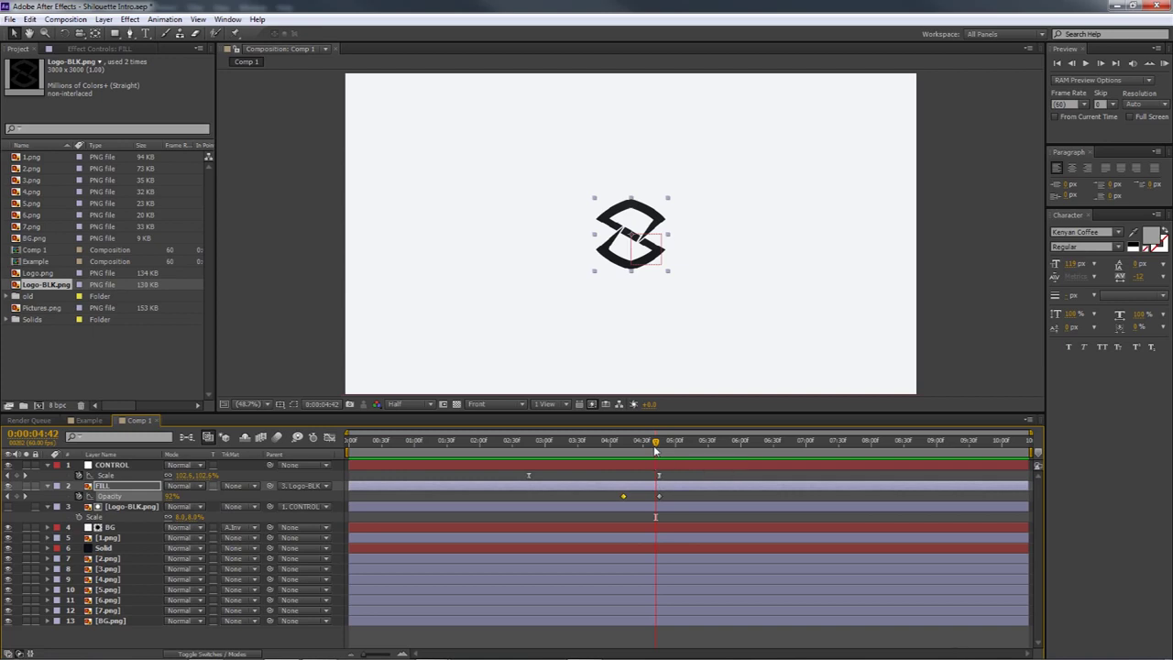
{"action": "left_click_drag", "start_coordinate": [655, 450], "coordinate": [614, 446]}
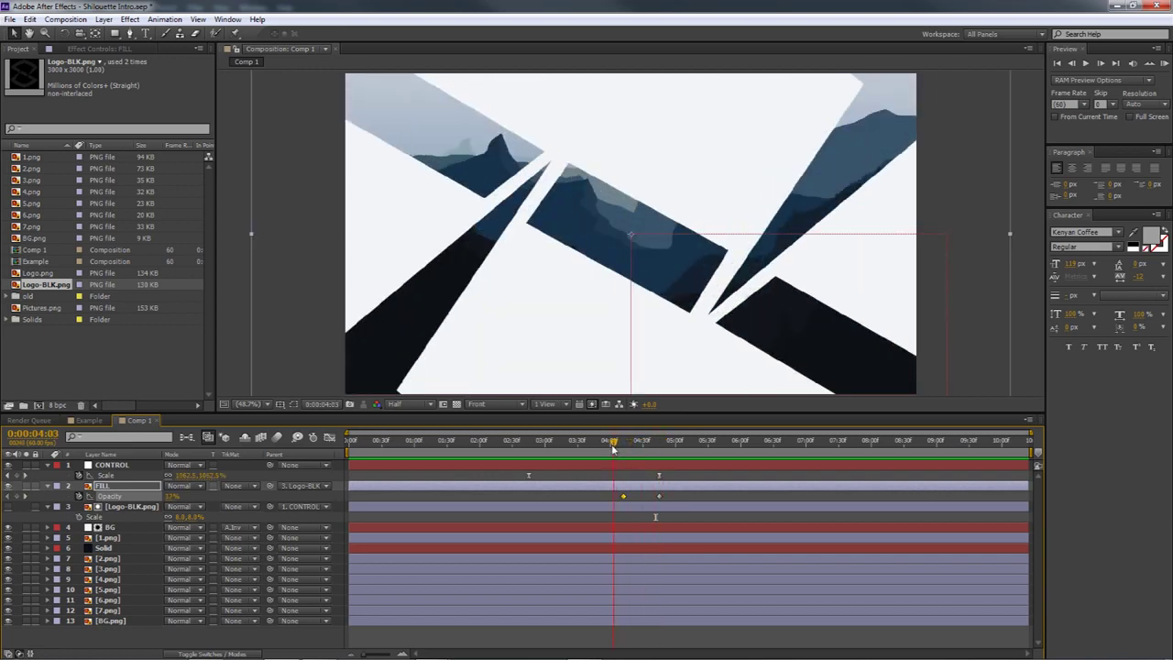
{"action": "left_click_drag", "start_coordinate": [614, 446], "coordinate": [647, 442]}
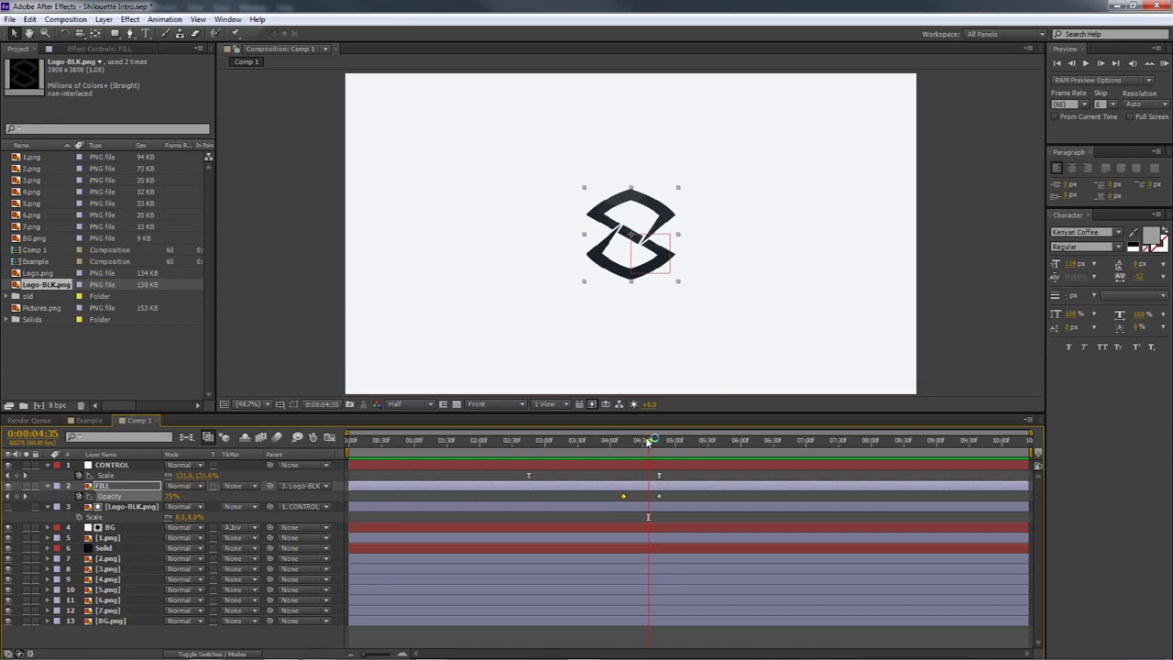
{"action": "left_click_drag", "start_coordinate": [647, 443], "coordinate": [548, 449]}
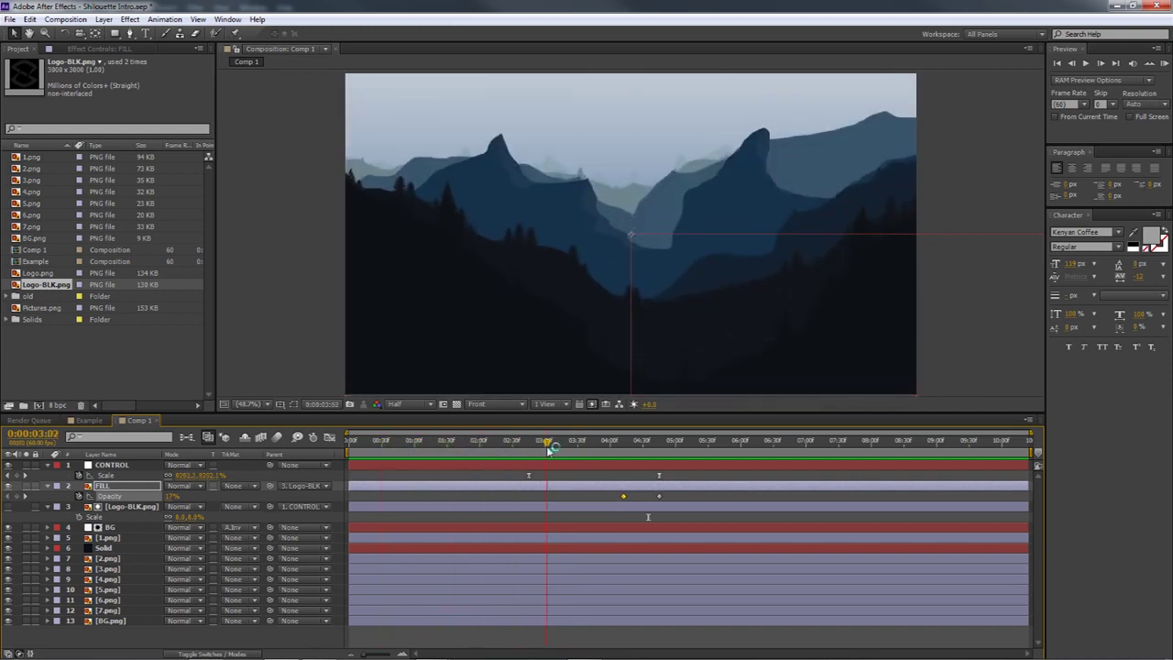
{"action": "key", "text": "ctrl+v"}
{"action": "mouse_move", "coordinate": [517, 443]}
{"action": "left_mouse_down"}
{"action": "mouse_move", "coordinate": [440, 442]}
{"action": "mouse_move", "coordinate": [513, 443]}
{"action": "left_mouse_up"}
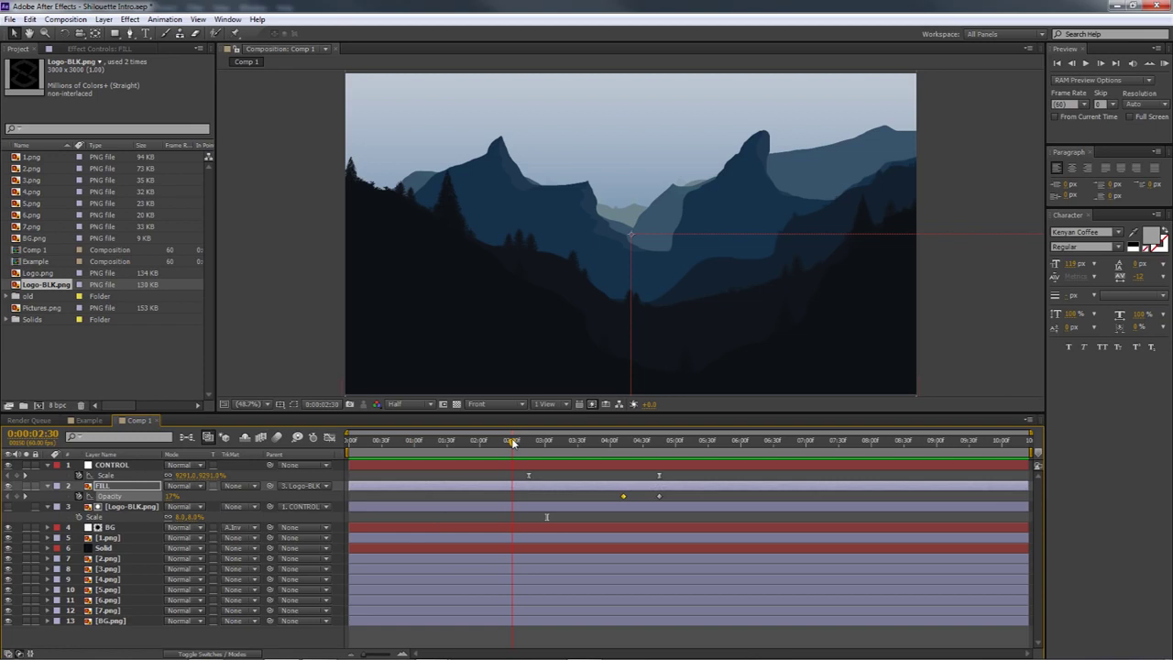
{"action": "left_click_drag", "start_coordinate": [512, 444], "coordinate": [521, 443]}
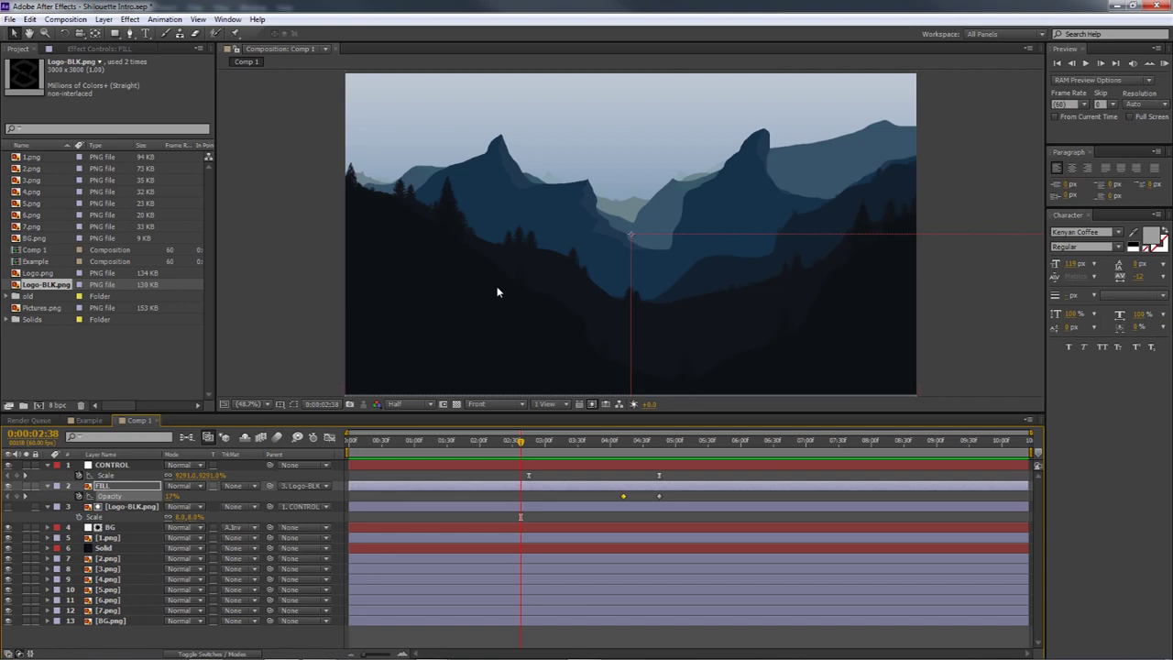
{"action": "left_click_drag", "start_coordinate": [529, 442], "coordinate": [652, 445]}
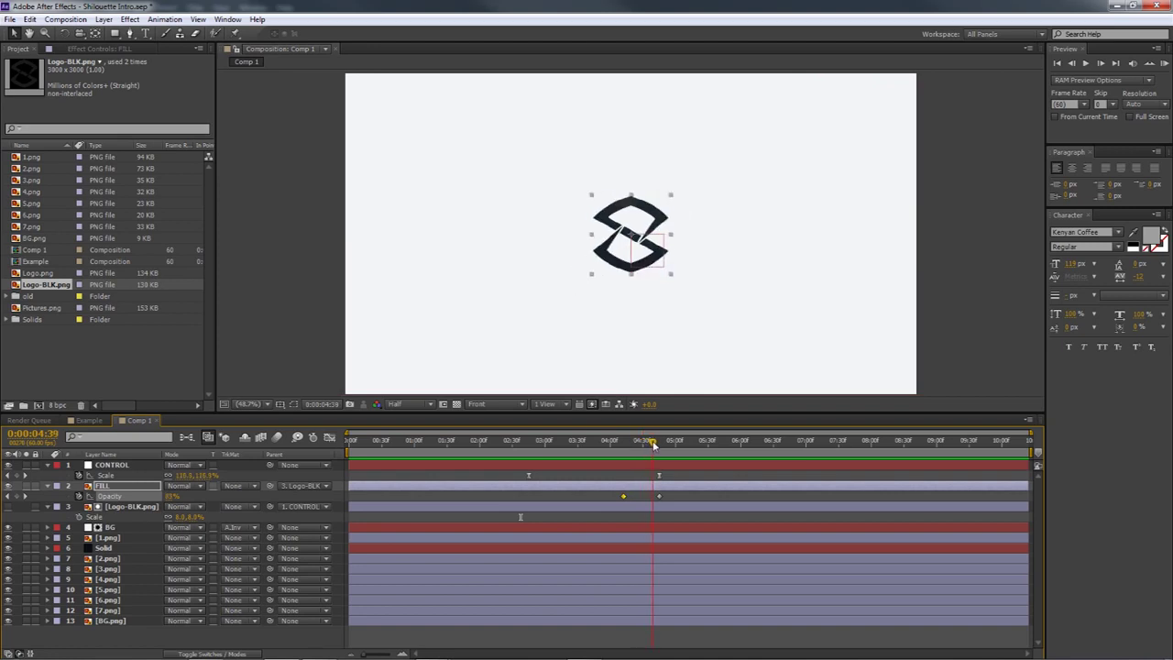
{"action": "left_click_drag", "start_coordinate": [653, 444], "coordinate": [628, 443]}
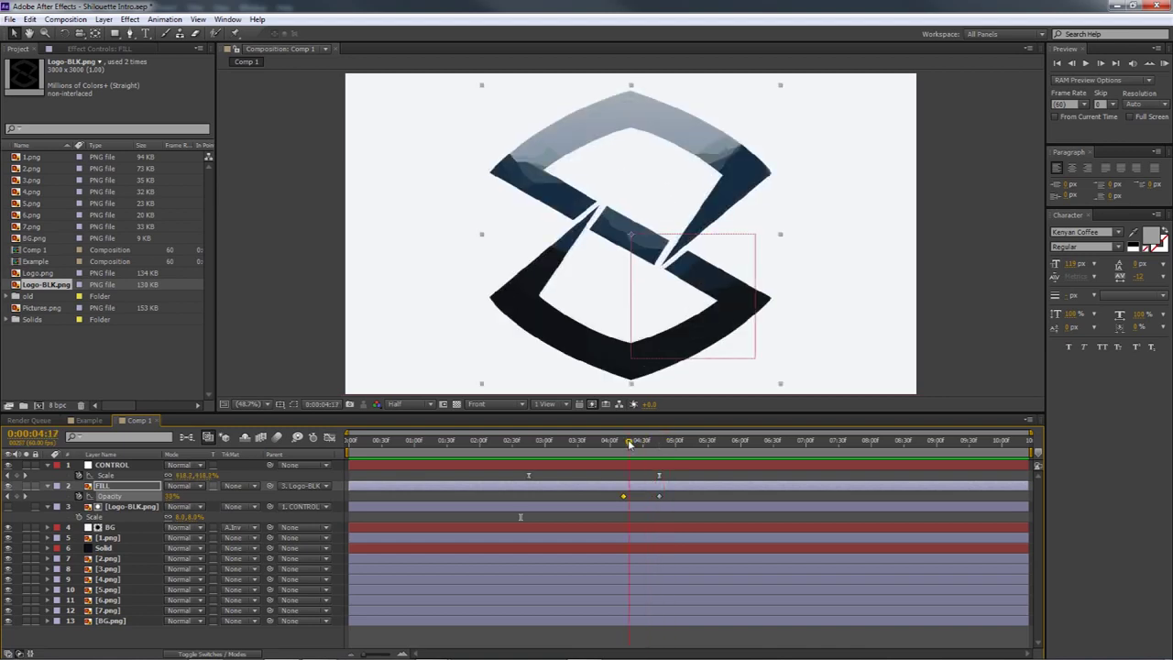
{"action": "left_click_drag", "start_coordinate": [628, 443], "coordinate": [643, 442]}
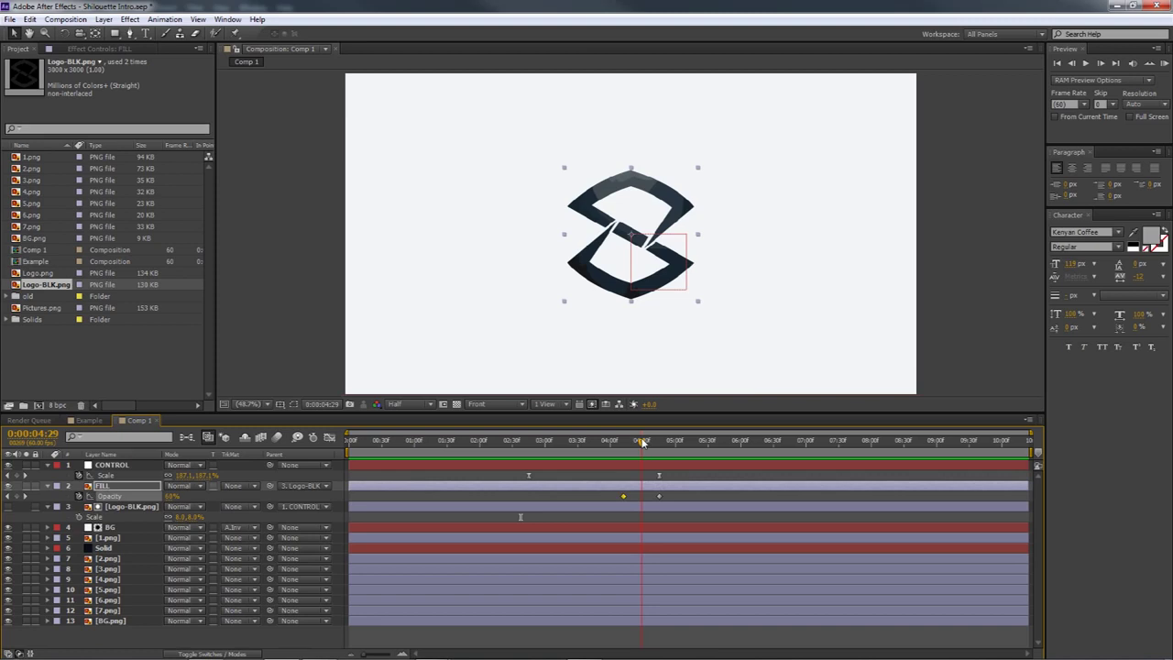
{"action": "left_click_drag", "start_coordinate": [641, 443], "coordinate": [644, 442]}
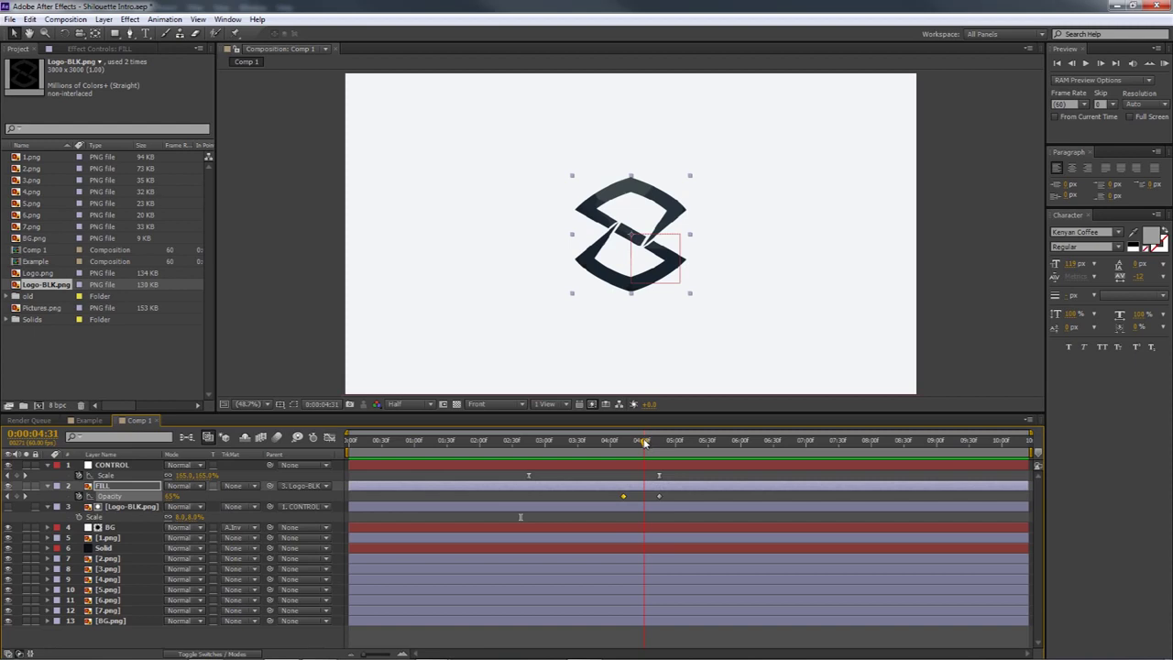
{"action": "left_click_drag", "start_coordinate": [644, 443], "coordinate": [642, 444]}
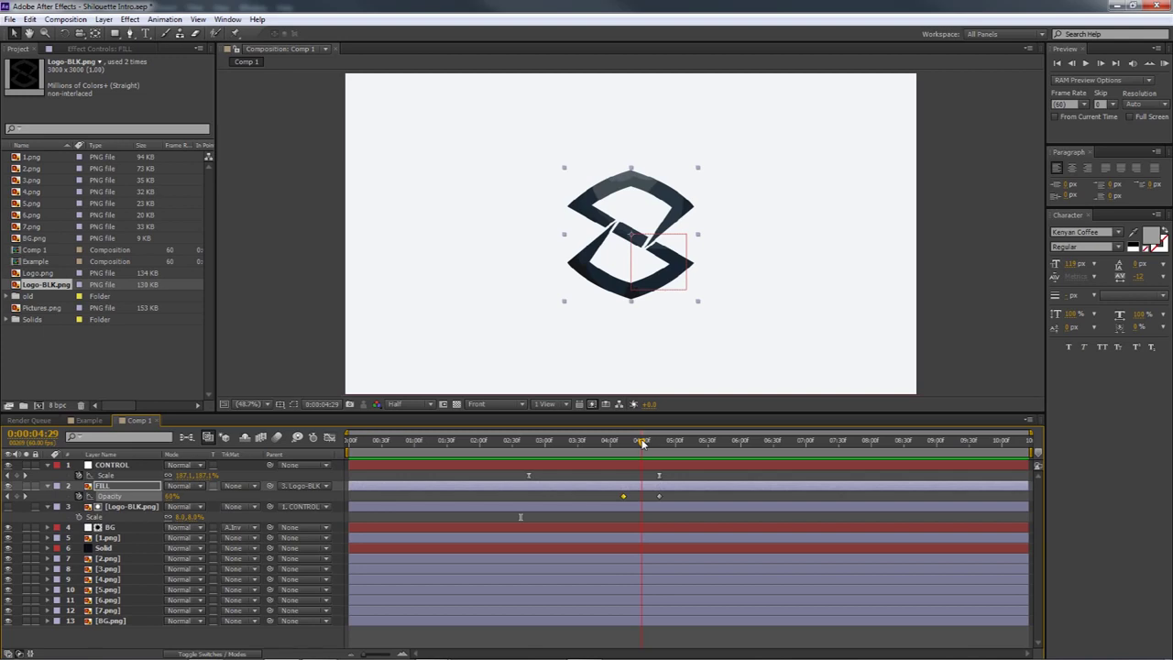
{"action": "left_click_drag", "start_coordinate": [641, 443], "coordinate": [645, 442]}
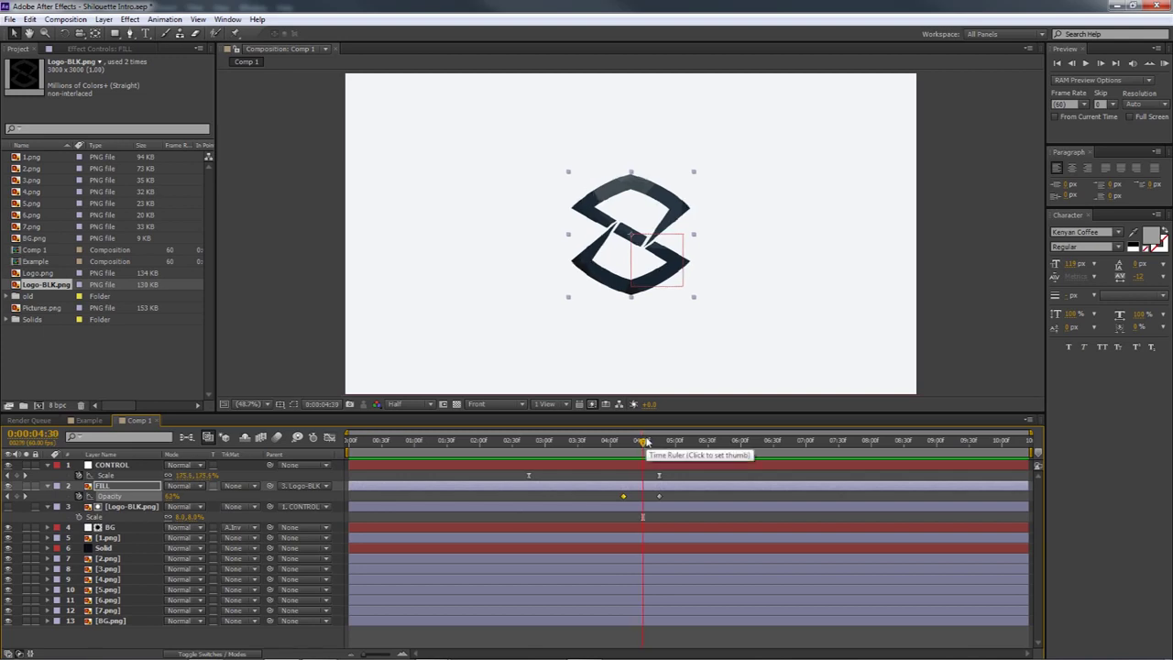